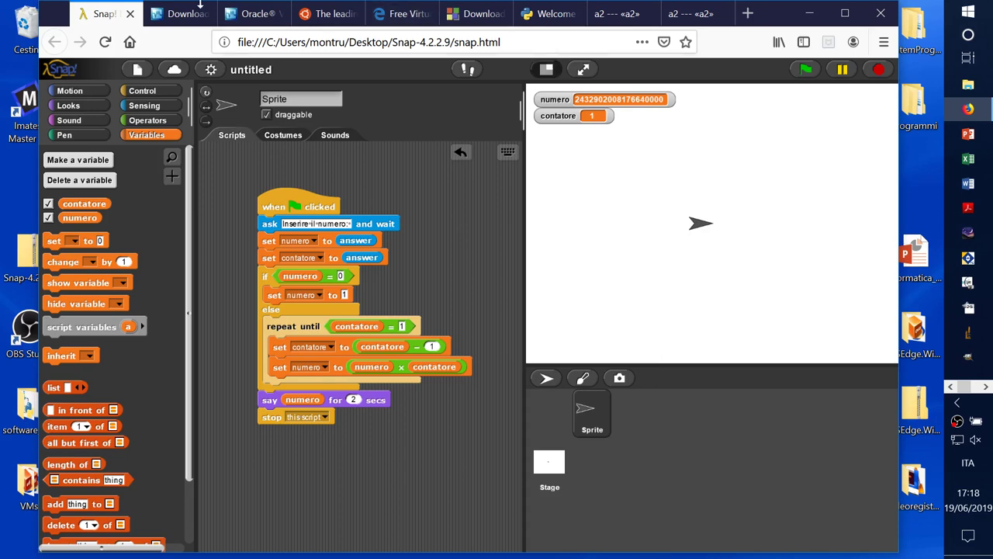
Step: Switch Firefox to the VirtualBox downloads tab, then move to virtual Desktop 4
left_click(174, 22)
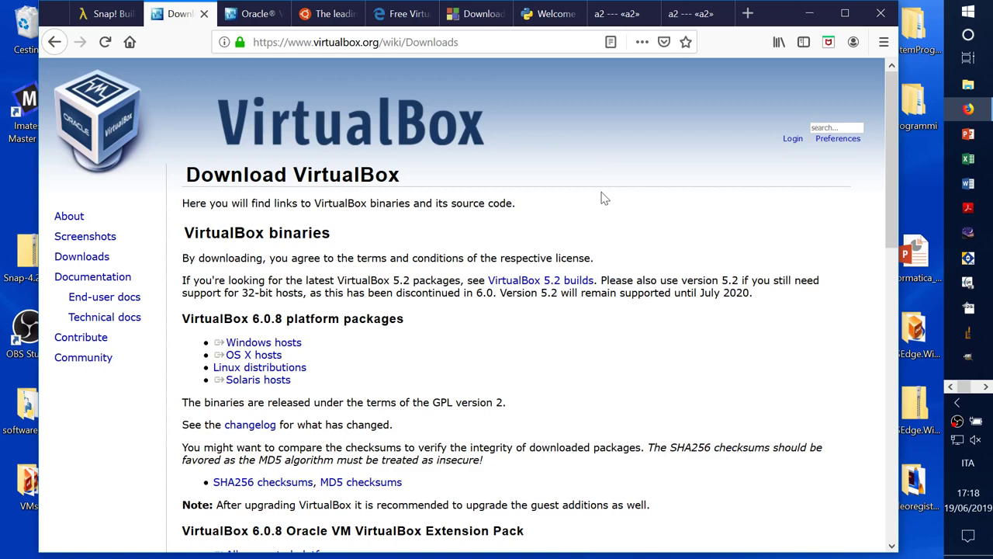
key("super+Tab")
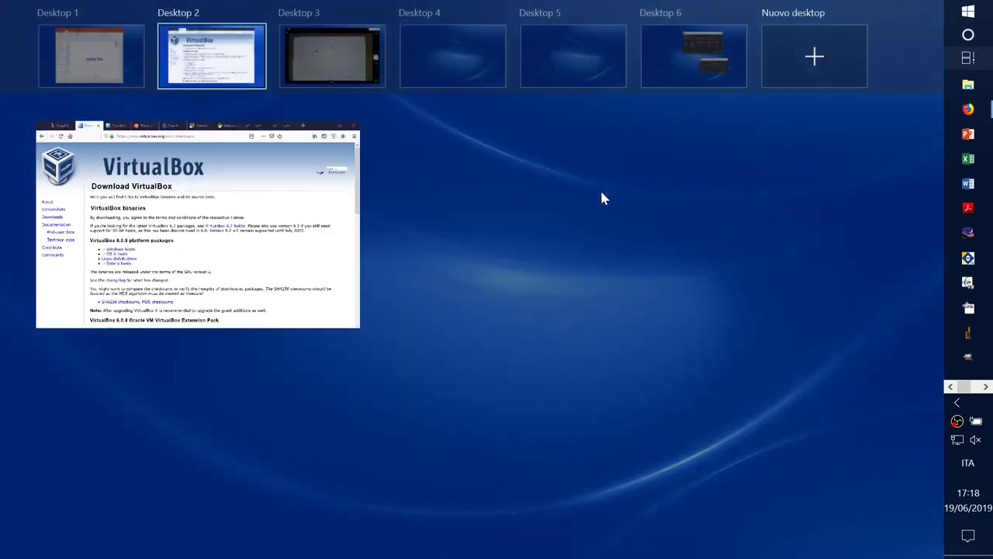
left_click(473, 70)
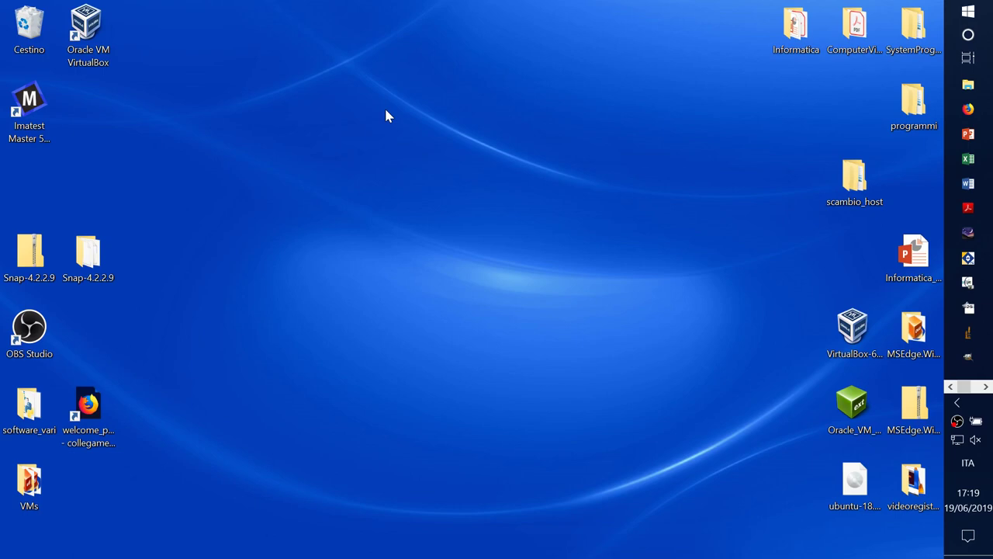
Step: Launch VirtualBox Manager, nudge its window, close it, relaunch it and close it again
double_click(99, 35)
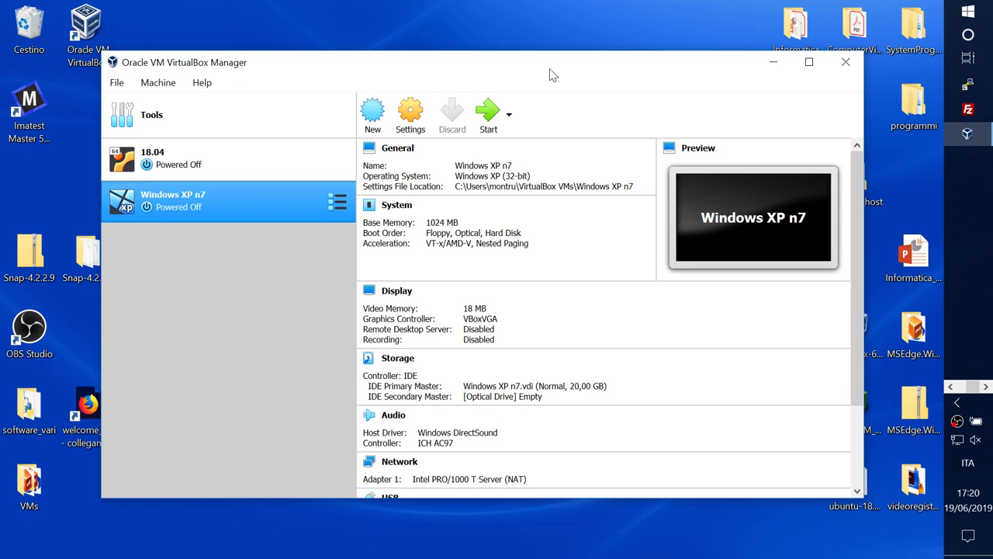
left_click_drag(503, 66, 523, 86)
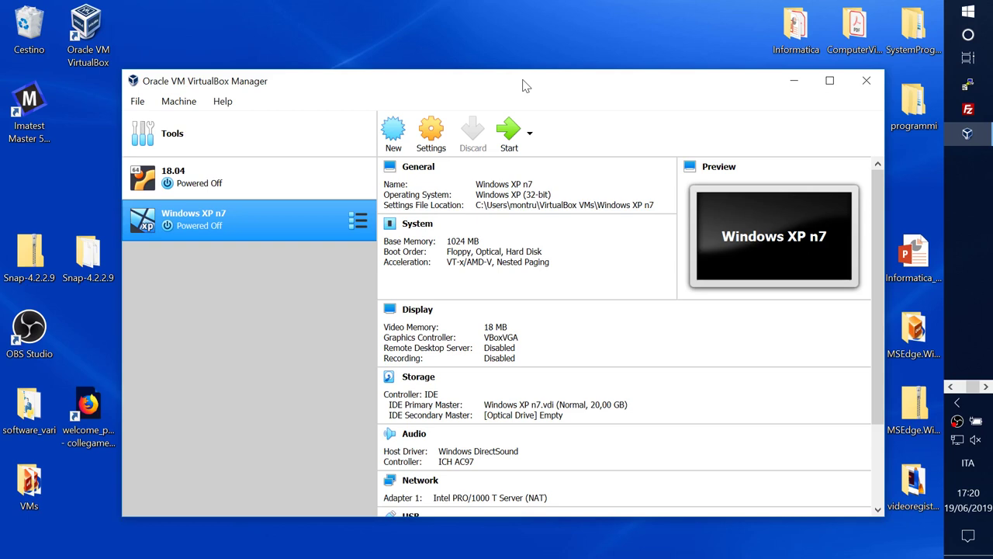
left_click(866, 80)
double_click(87, 31)
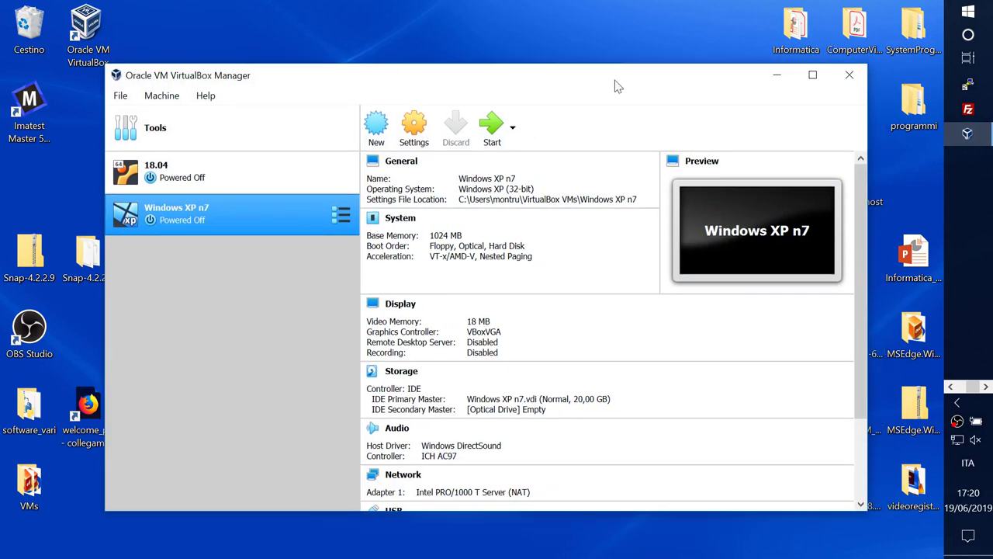
left_click(850, 75)
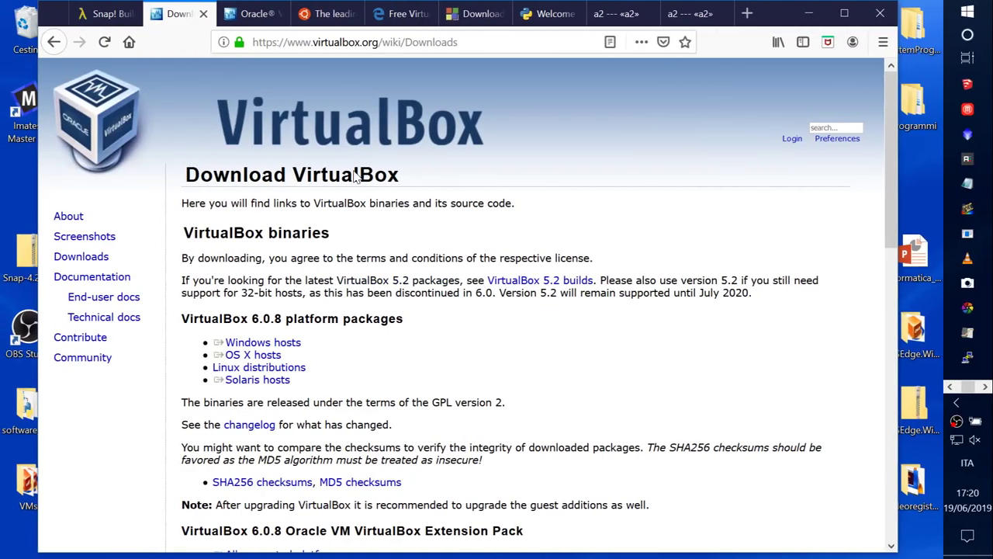
left_click(256, 16)
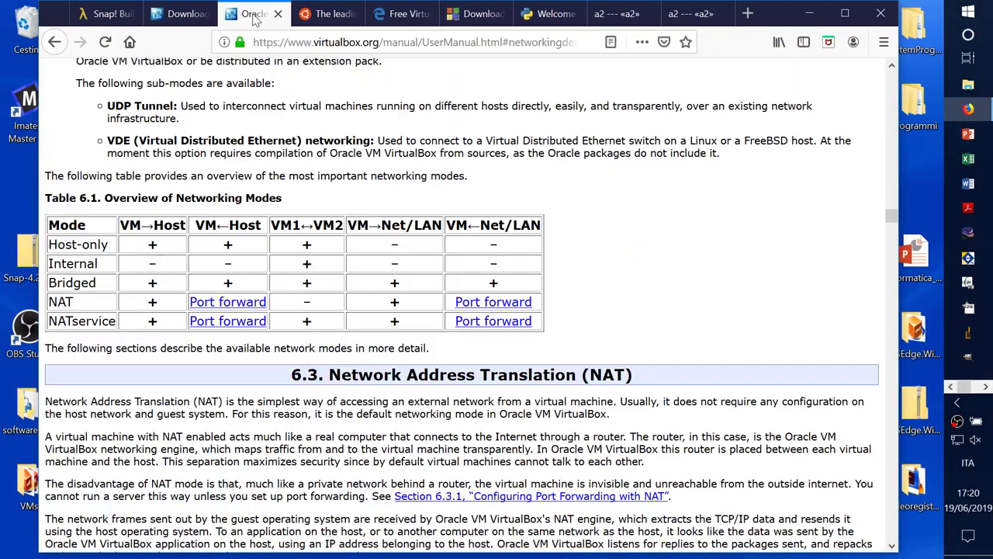
left_click(166, 16)
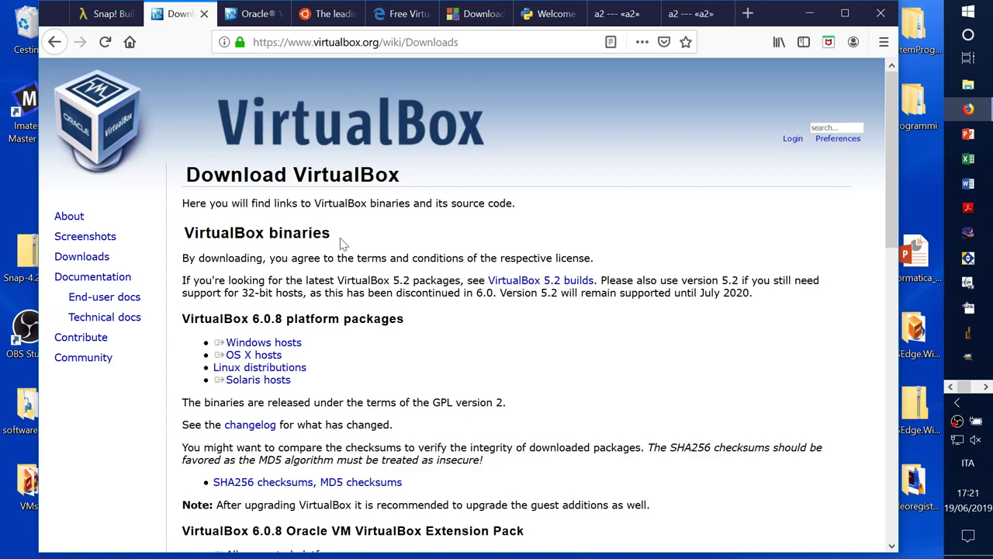
triple_click(285, 346)
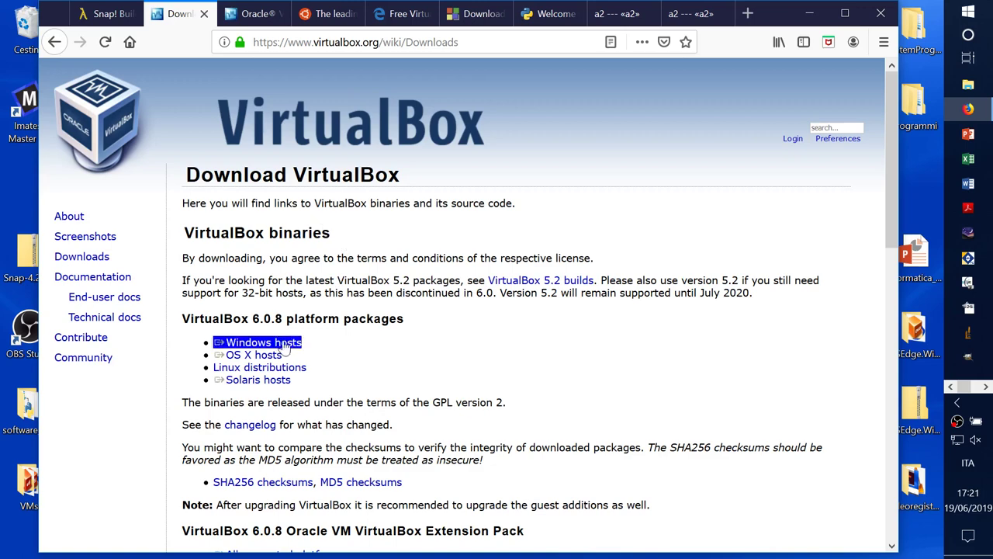
left_click(285, 346)
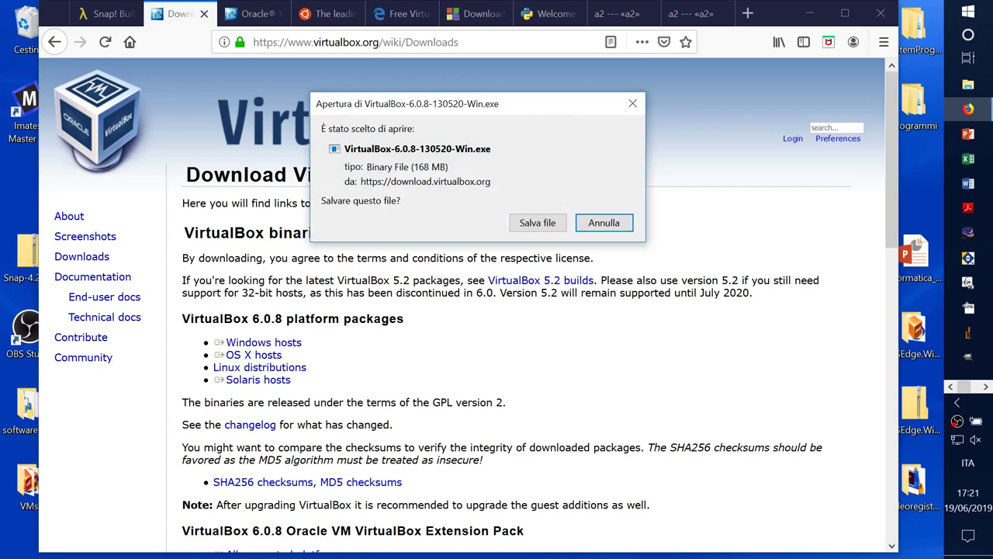
left_click(607, 223)
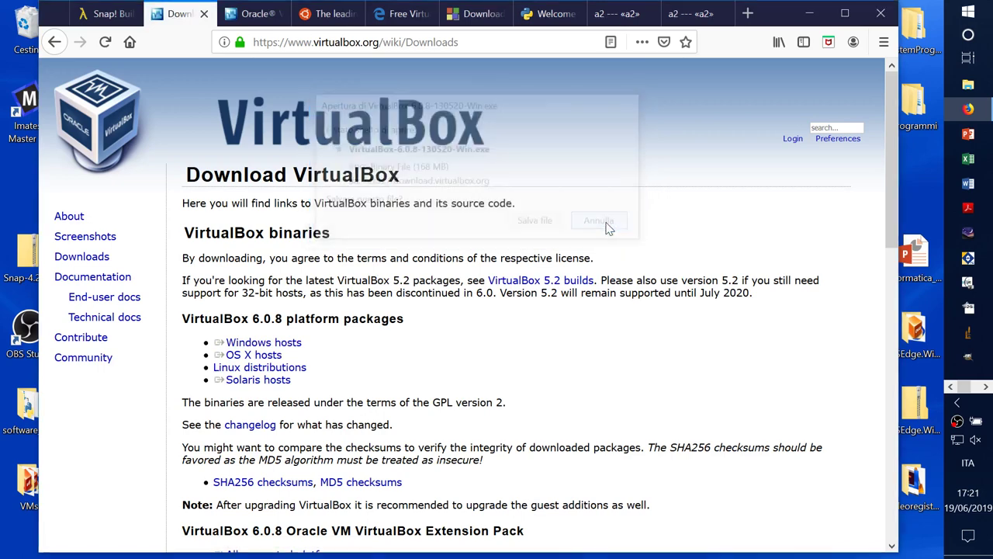
left_click_drag(748, 13, 604, 14)
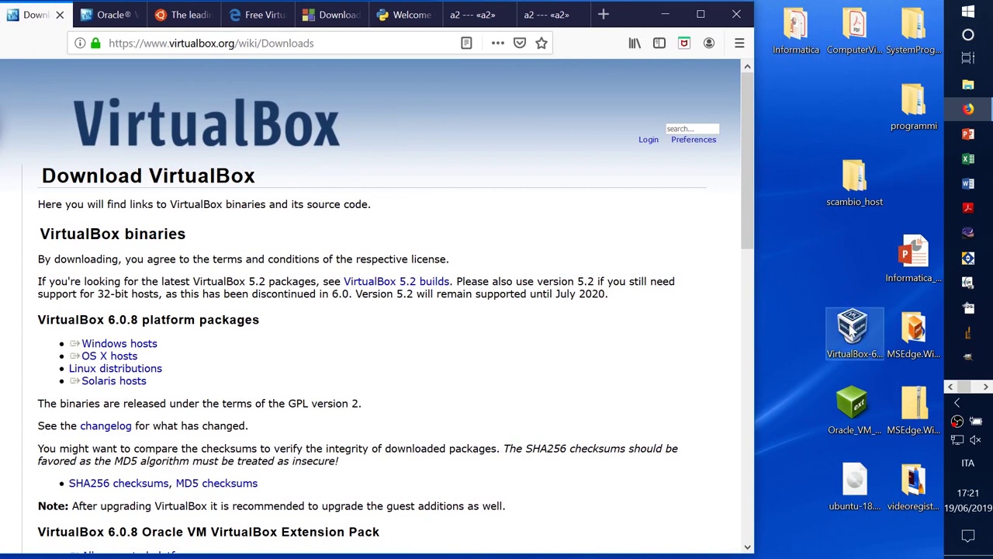
right_click(851, 330)
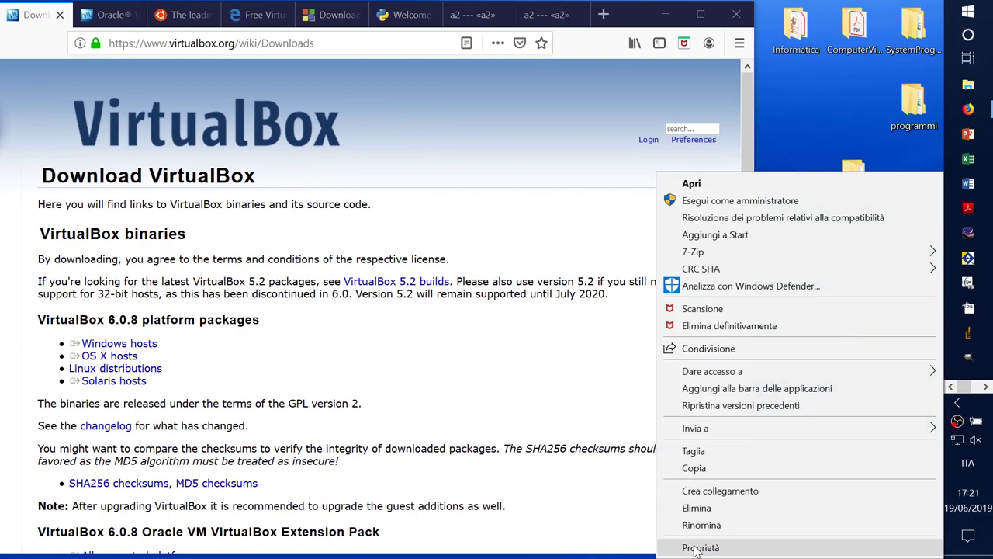
left_click(700, 547)
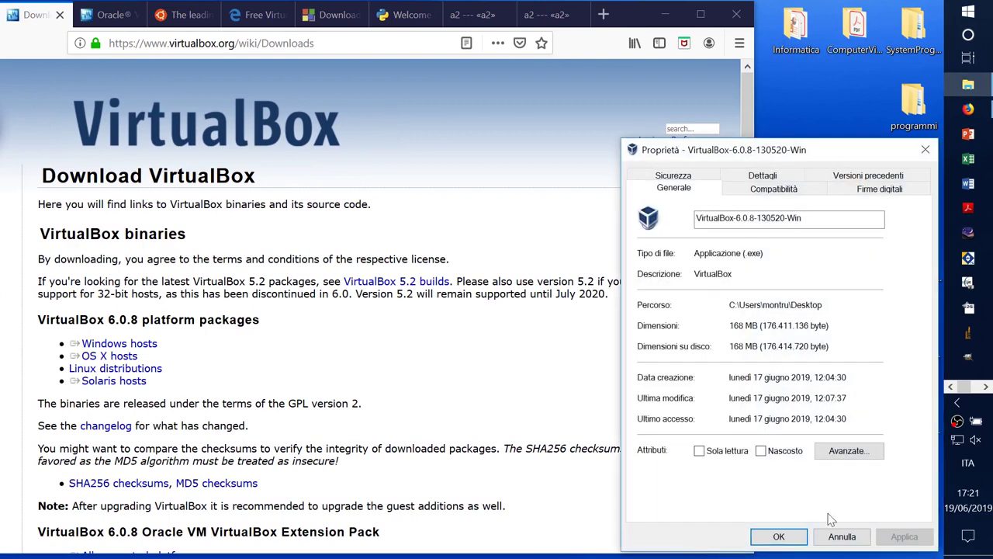
left_click(842, 536)
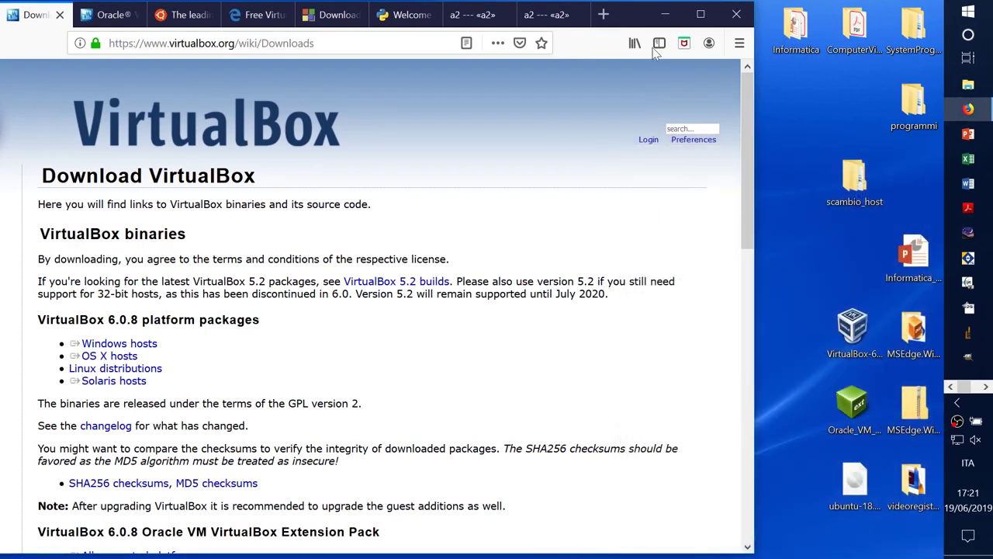
left_click_drag(650, 14, 798, 14)
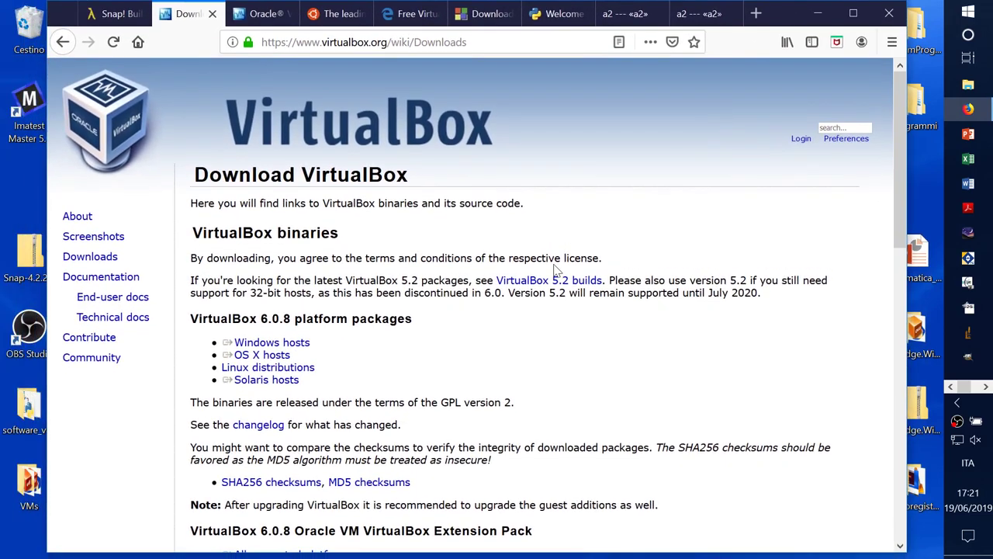
Step: Scroll to the Extension Pack section and highlight the Windows, OS X and Linux host links
scroll(532, 350, "down", 5)
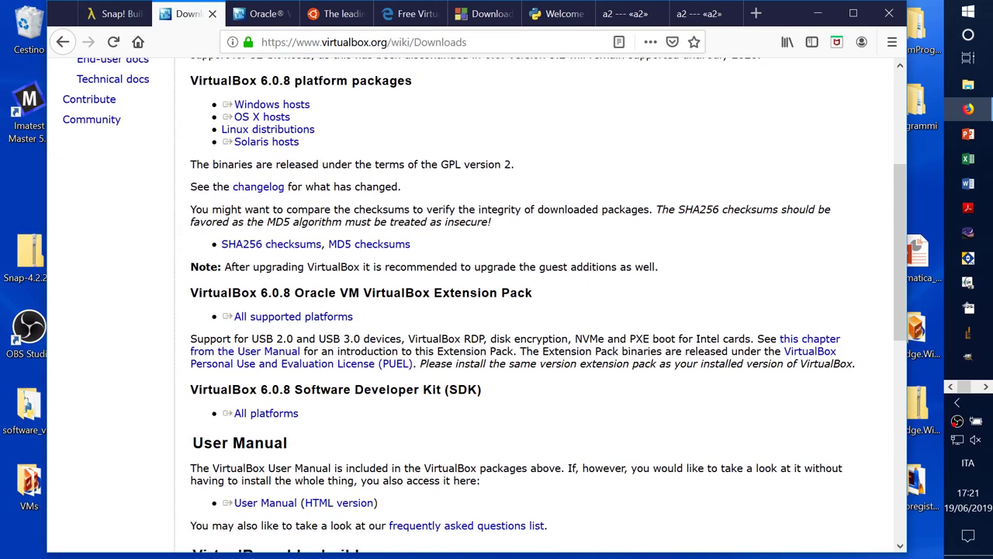
triple_click(328, 318)
left_click(337, 100)
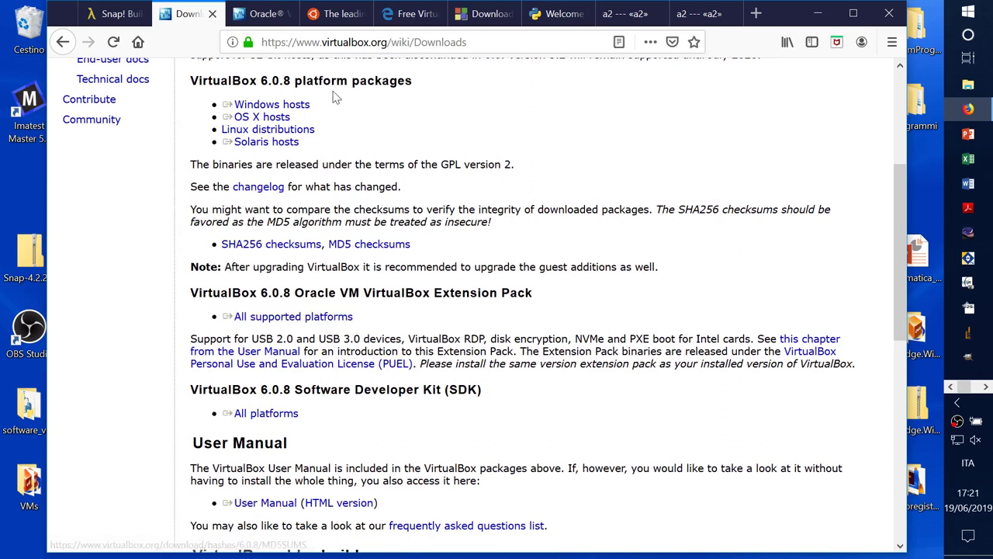
triple_click(322, 97)
left_click(338, 111)
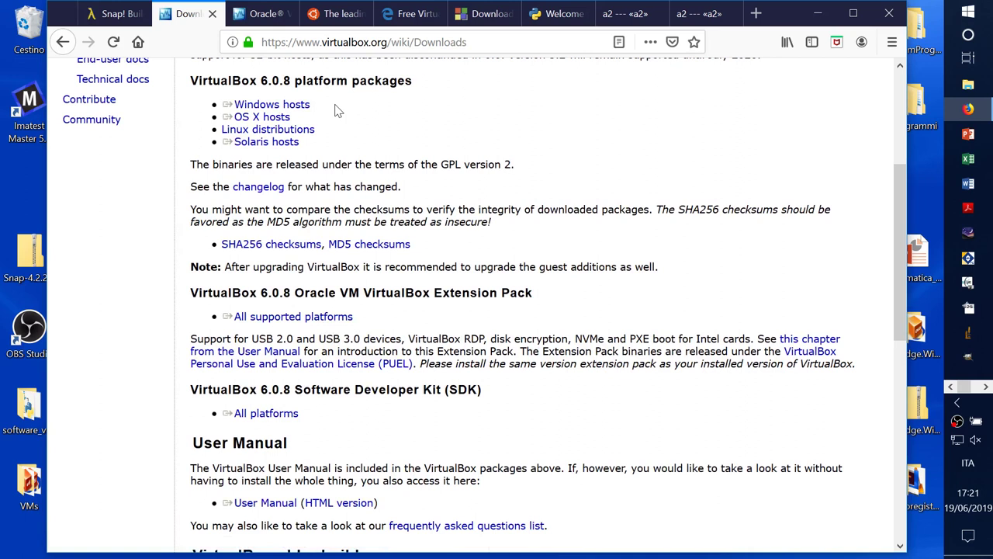
triple_click(305, 108)
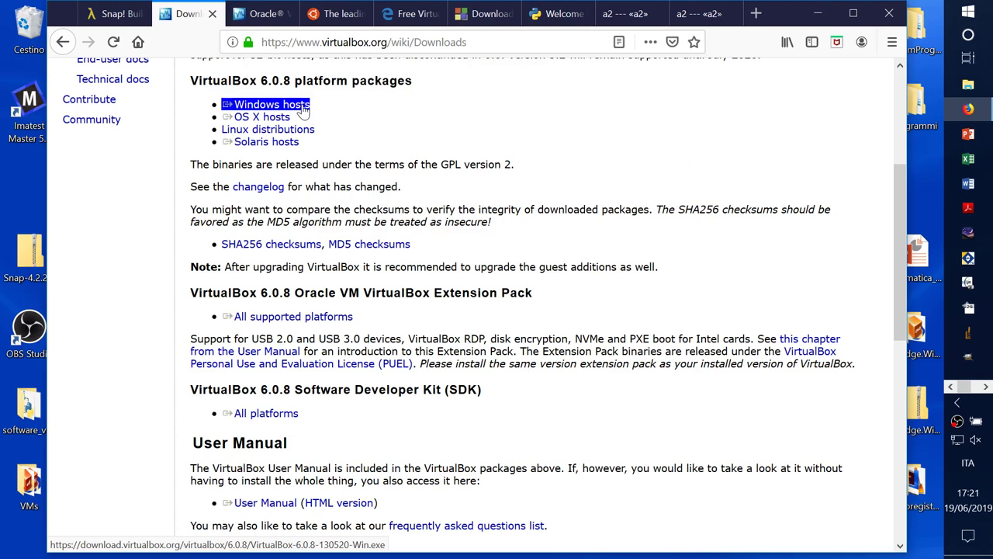
triple_click(275, 118)
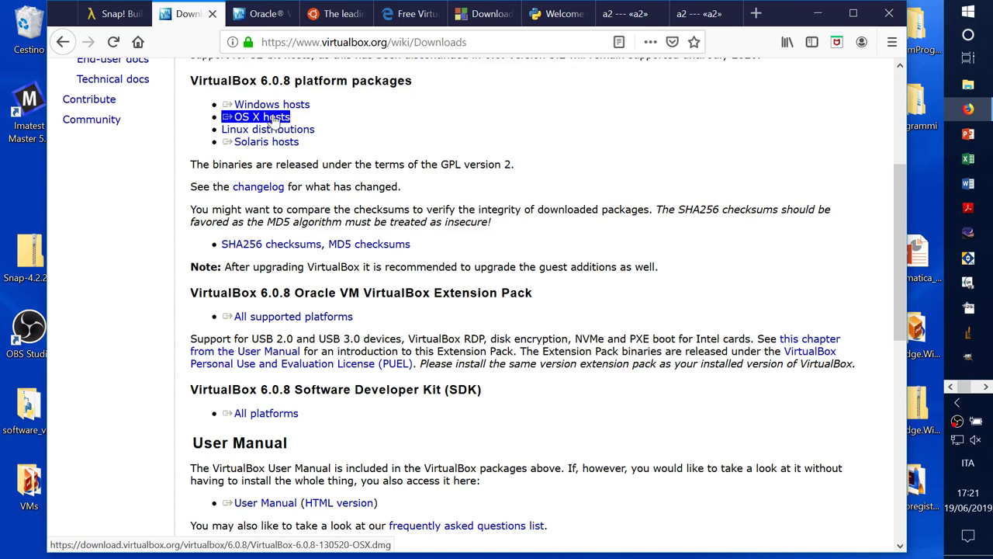
triple_click(268, 130)
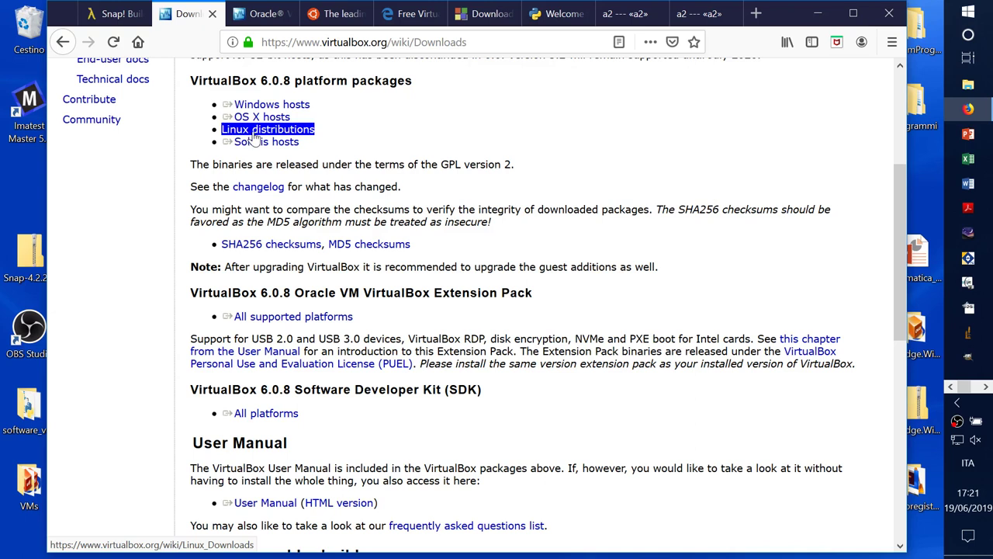
left_click(359, 133)
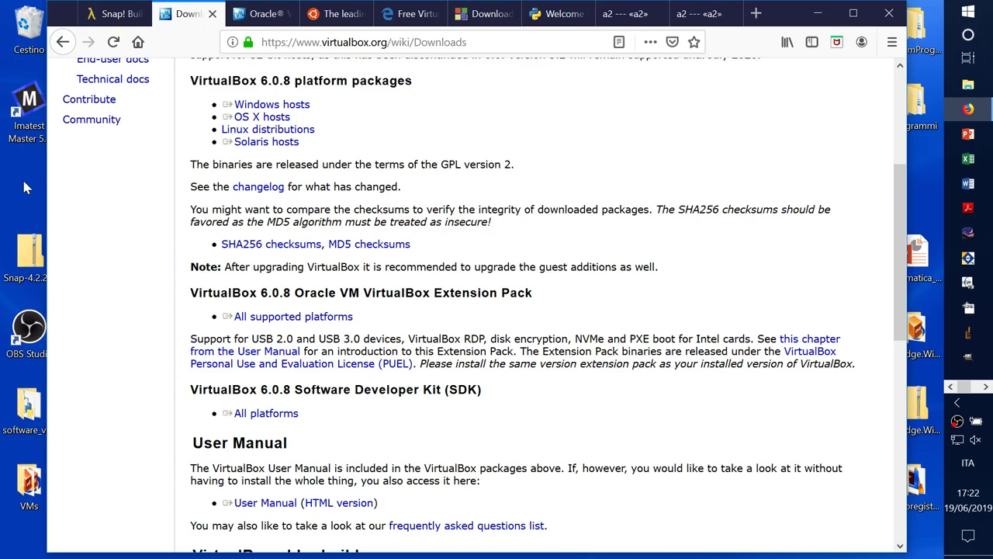
Step: Start the Extension Pack 6.0.8 download for all supported platforms, then cancel it
left_click(264, 118)
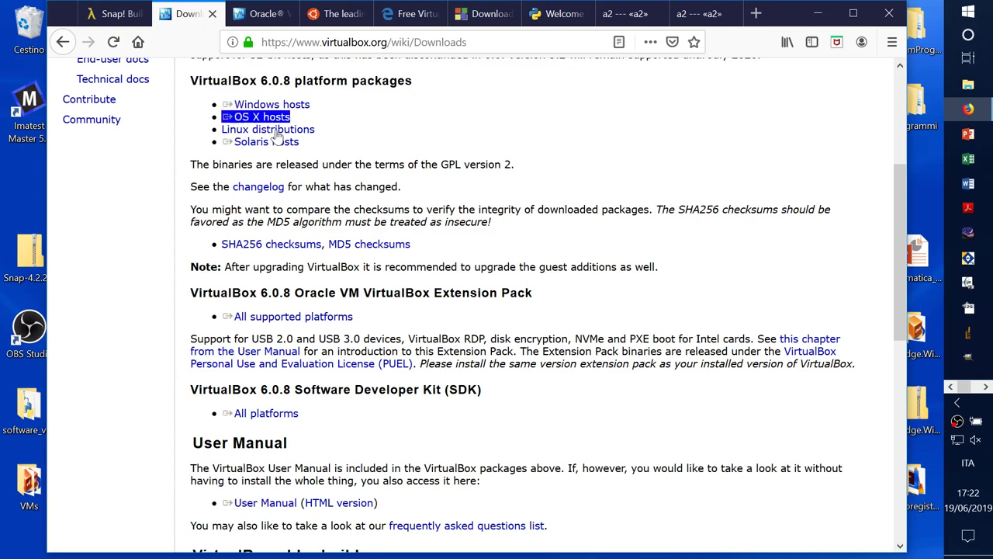
left_click(286, 318)
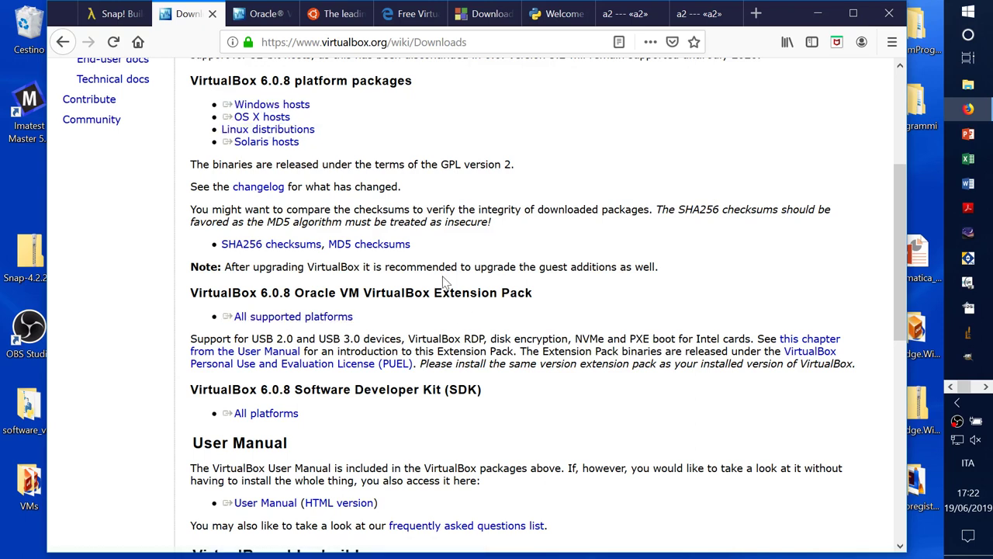
left_click(323, 365)
left_click(323, 364)
left_click(346, 317)
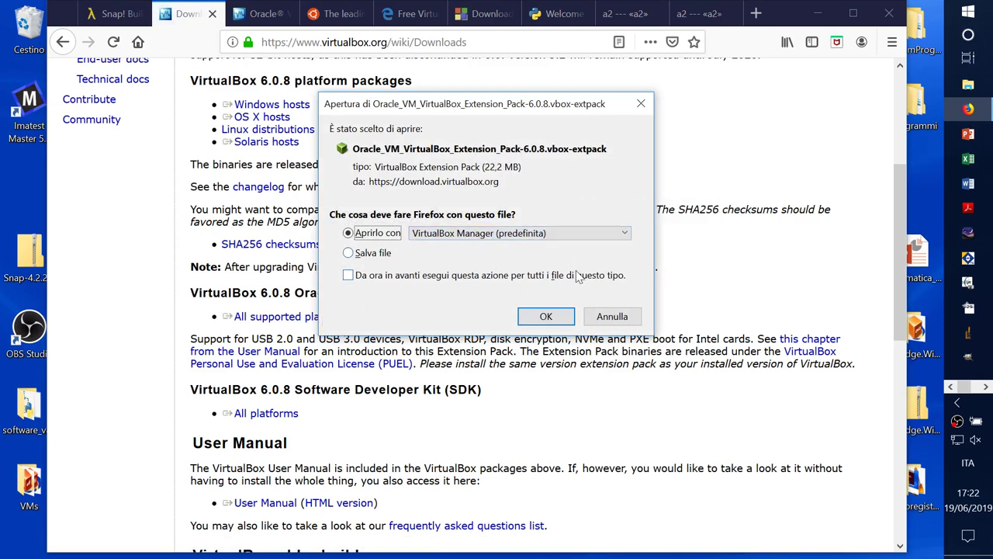
left_click(608, 318)
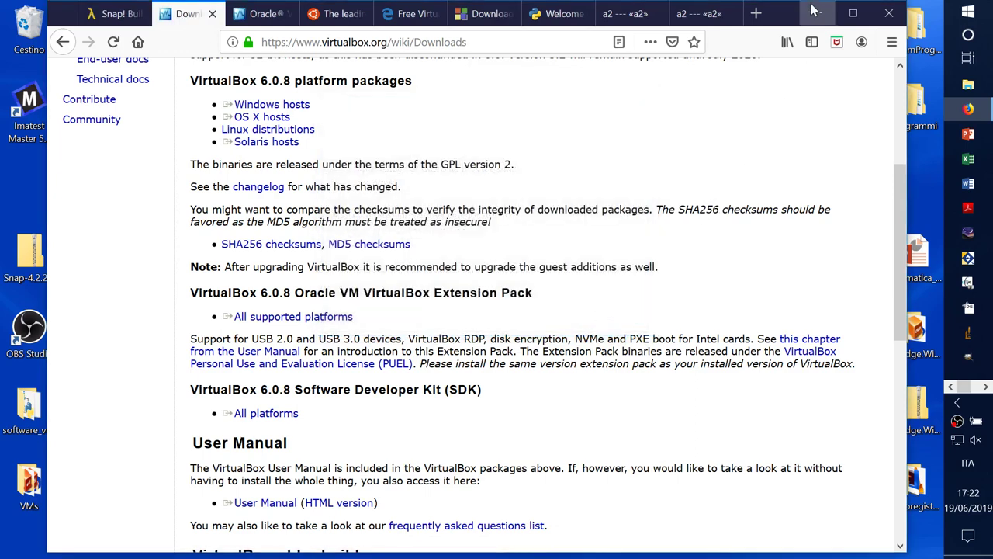
left_click_drag(819, 12, 669, 21)
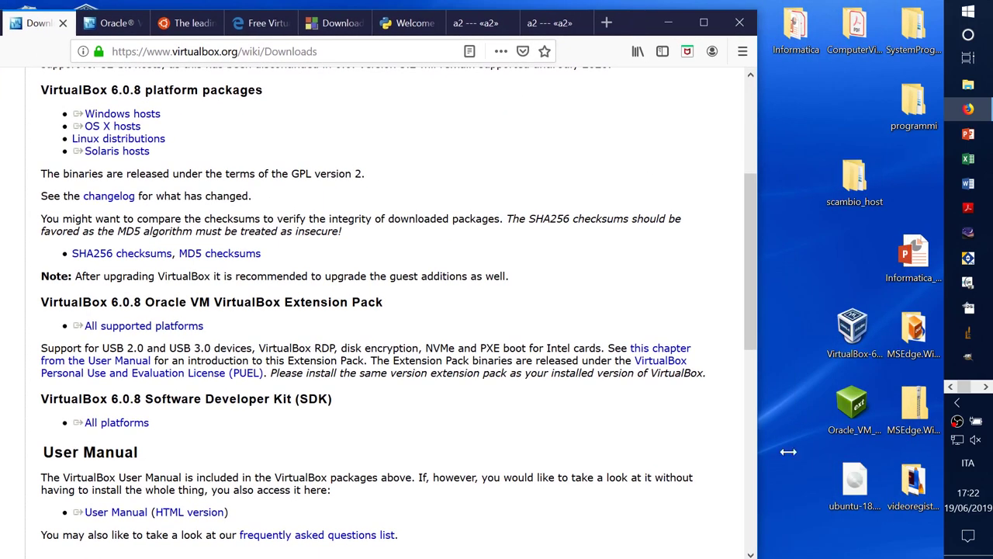
right_click(856, 404)
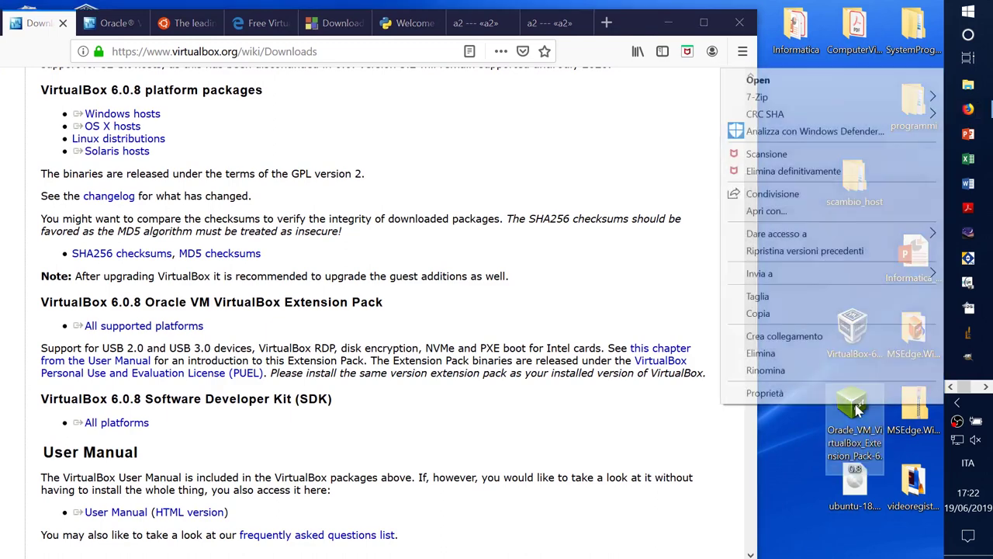
left_click(806, 392)
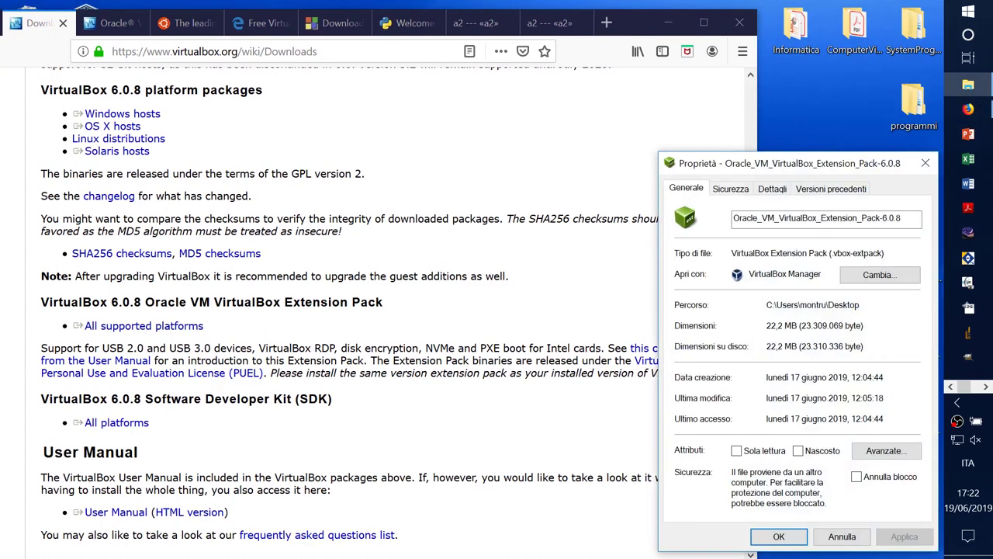
left_click(839, 536)
left_click_drag(630, 35, 767, 26)
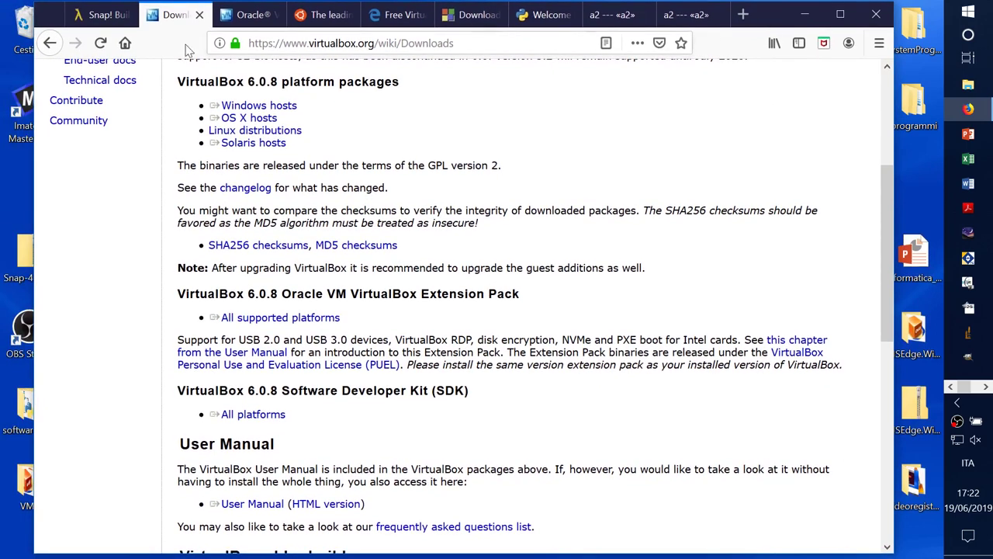
Step: Show Table 6.1 Overview of Networking Modes in the user manual and shift the window left
left_click(248, 14)
scroll(586, 204, "up", 2)
scroll(585, 203, "down", 4)
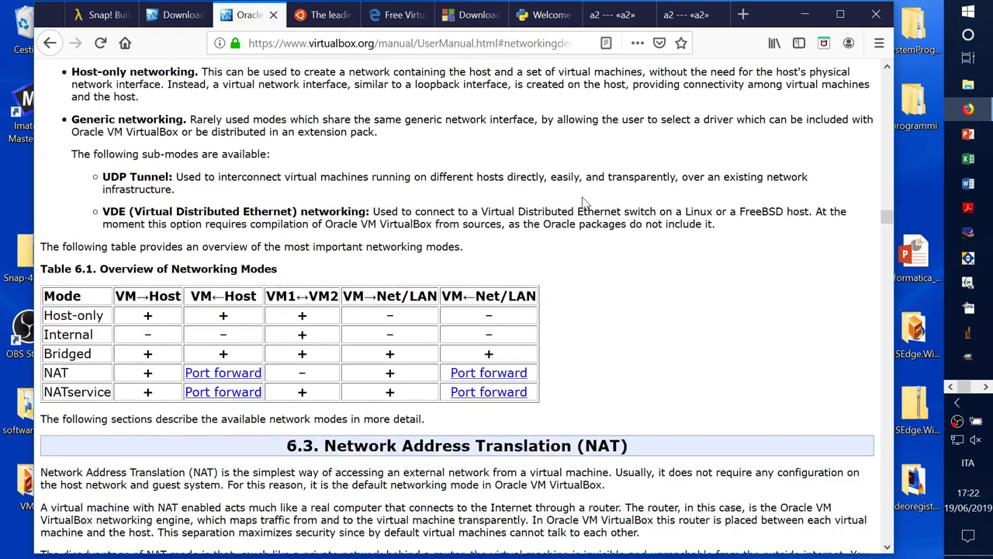
scroll(586, 203, "up", 1)
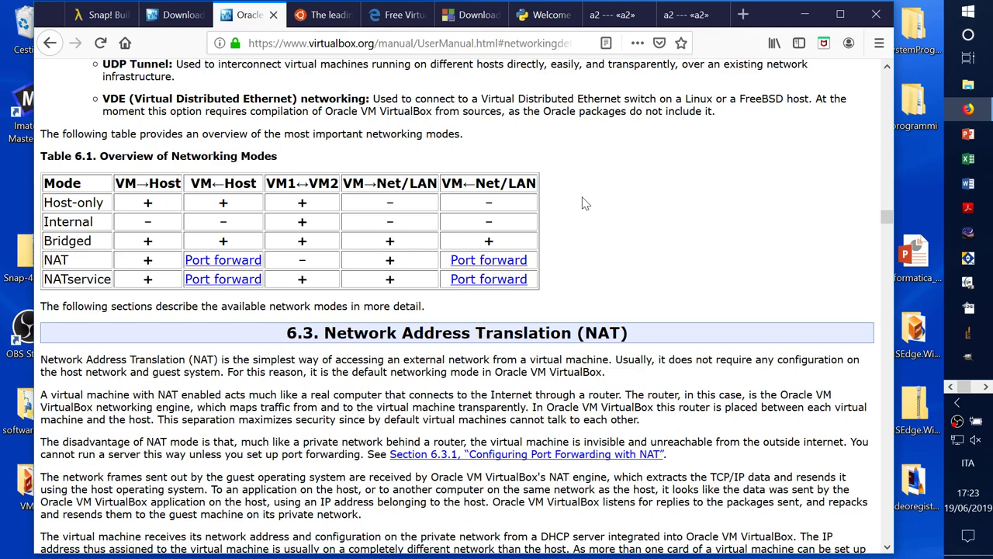
left_click_drag(769, 22, 750, 23)
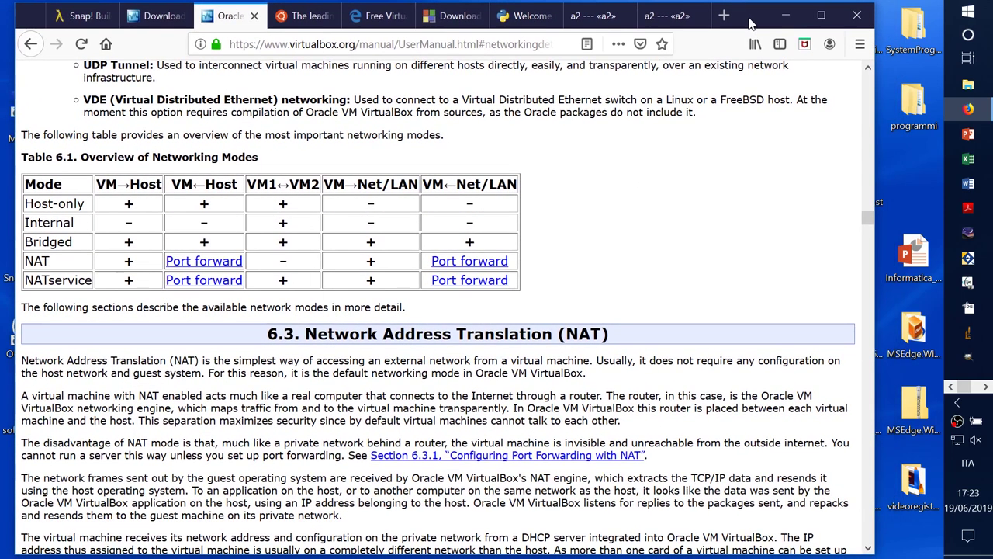
Step: Return to the desktop and run the VirtualBox-6.0.8 installer file
left_click(913, 180)
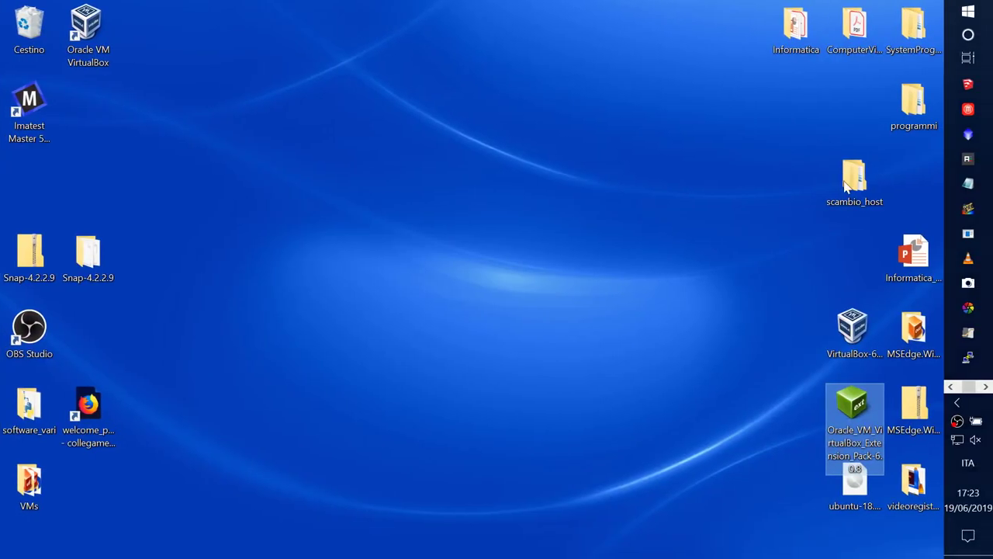
left_click(240, 174)
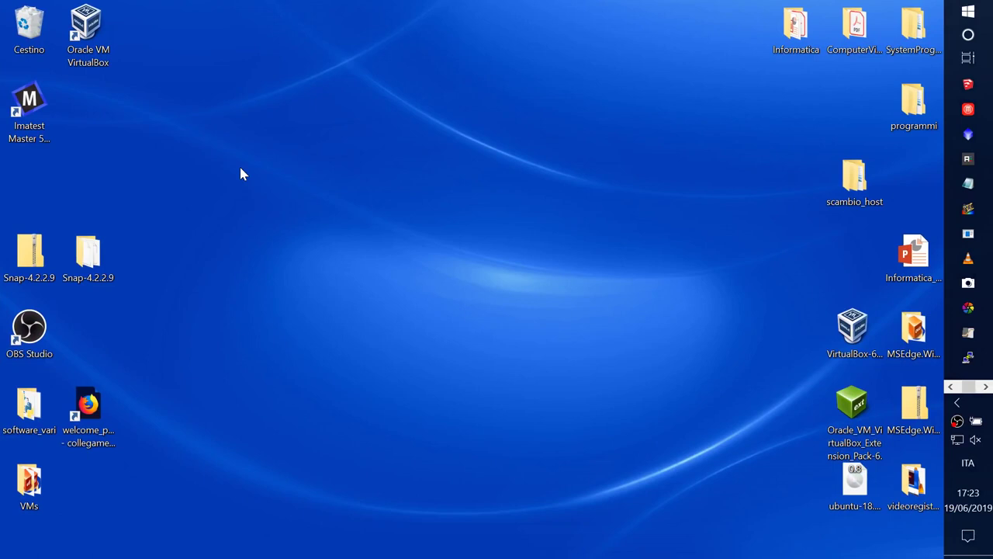
left_click(855, 332)
double_click(855, 332)
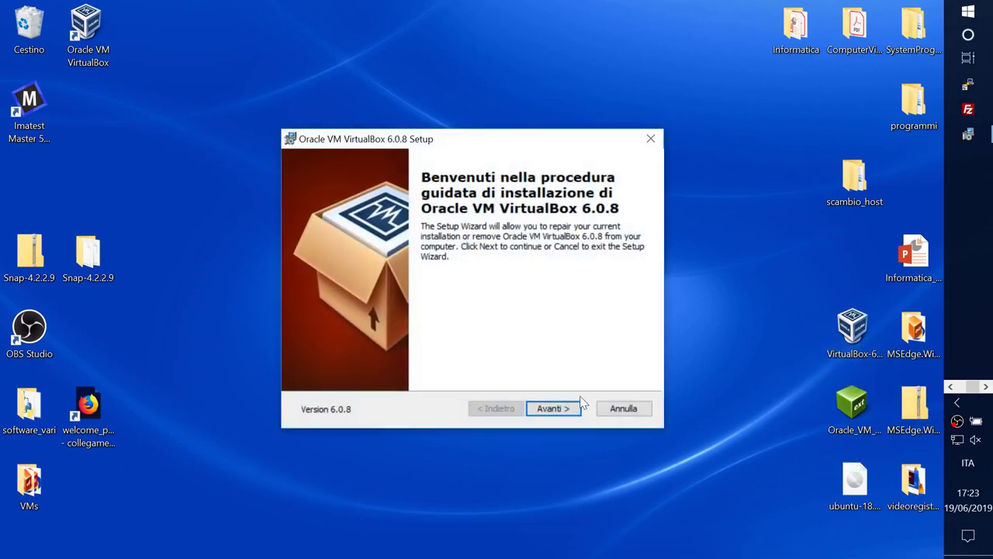
Step: Go past the welcome page, cancel the setup with Sì, and finish with Fine
left_click(561, 409)
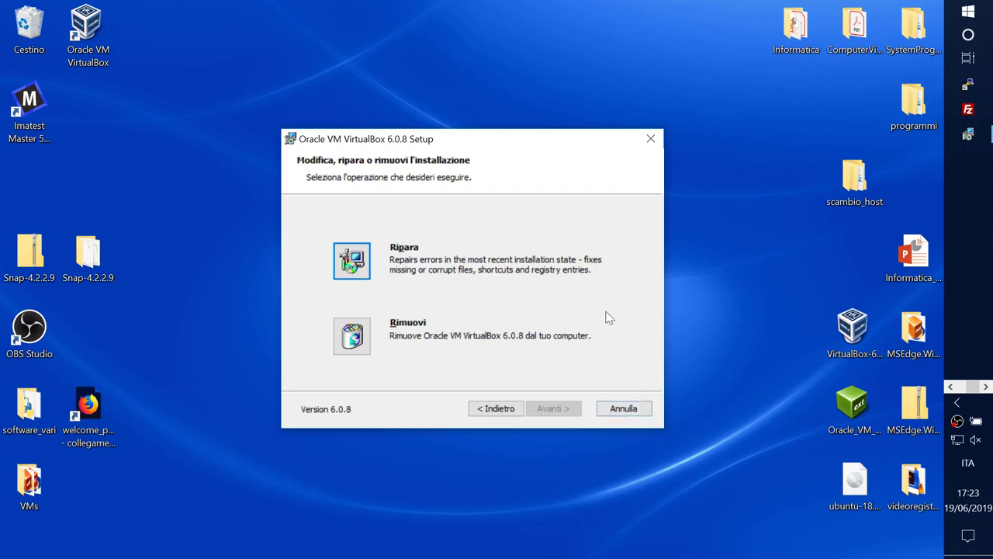
left_click(623, 408)
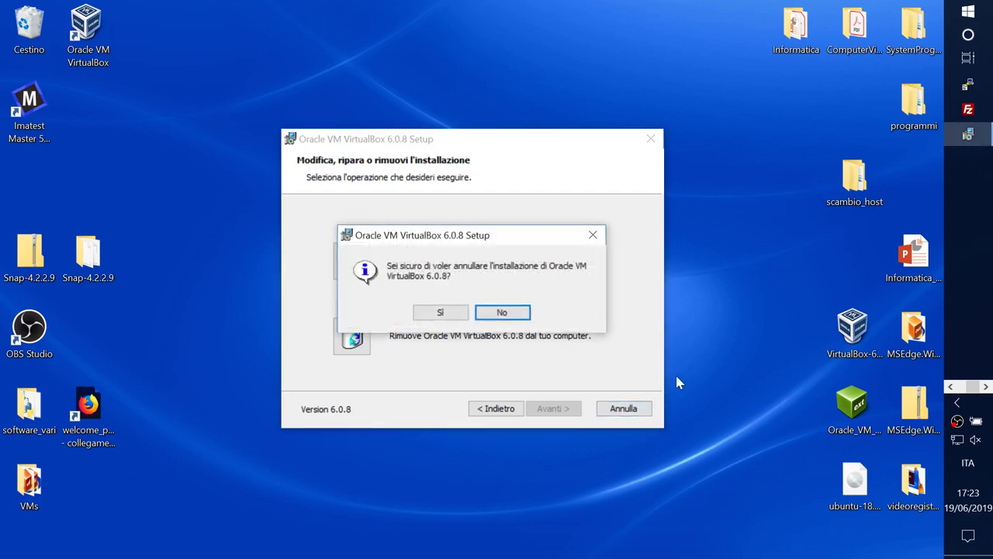
left_click(434, 314)
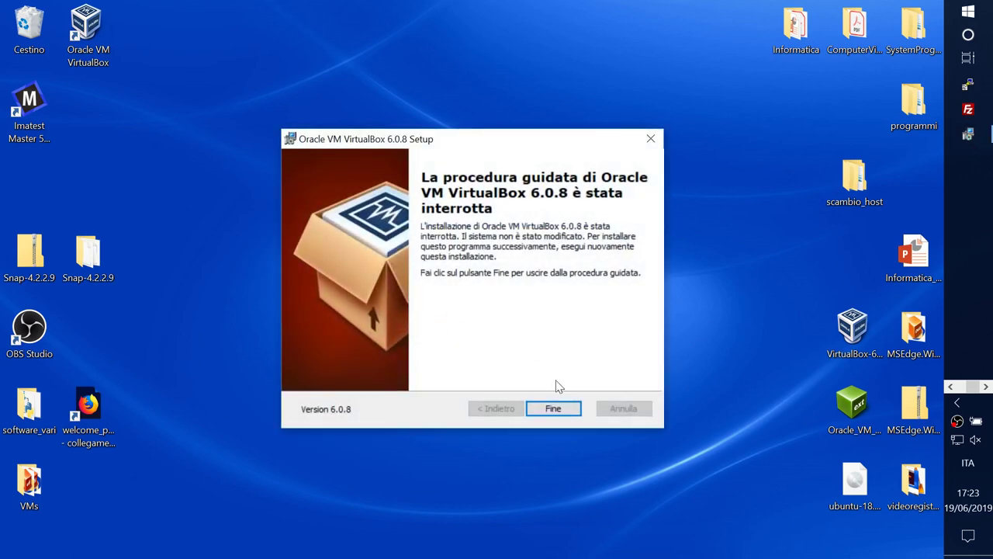
left_click(553, 408)
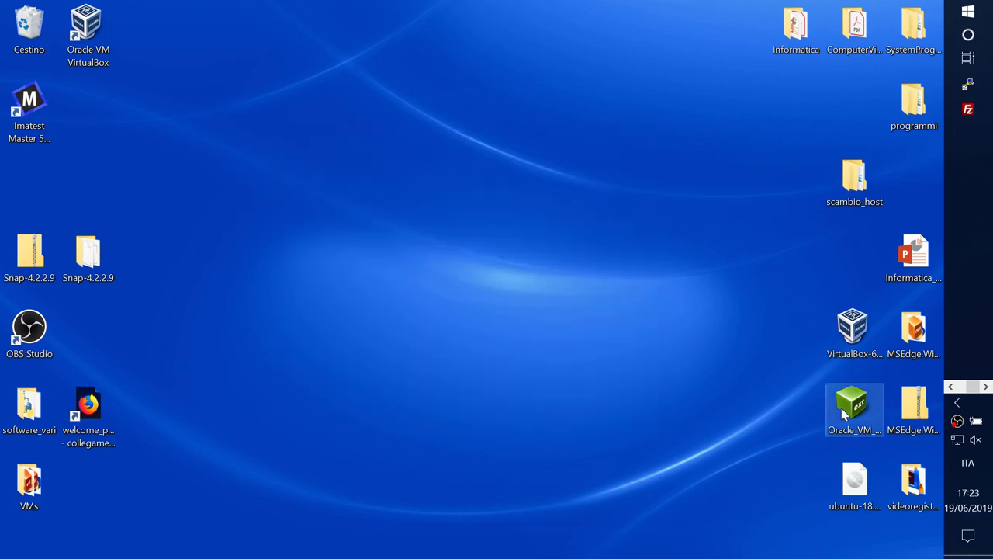
double_click(844, 415)
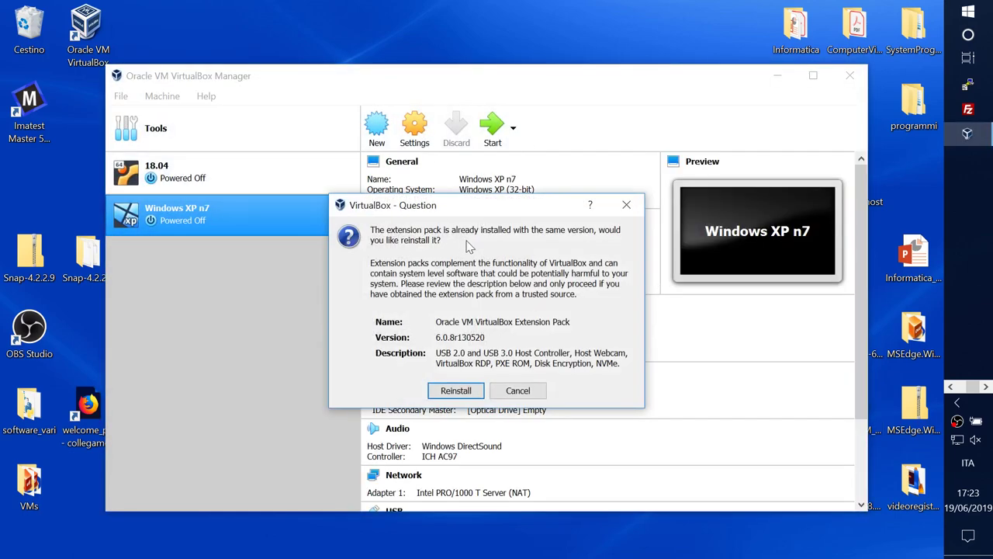
left_click(518, 392)
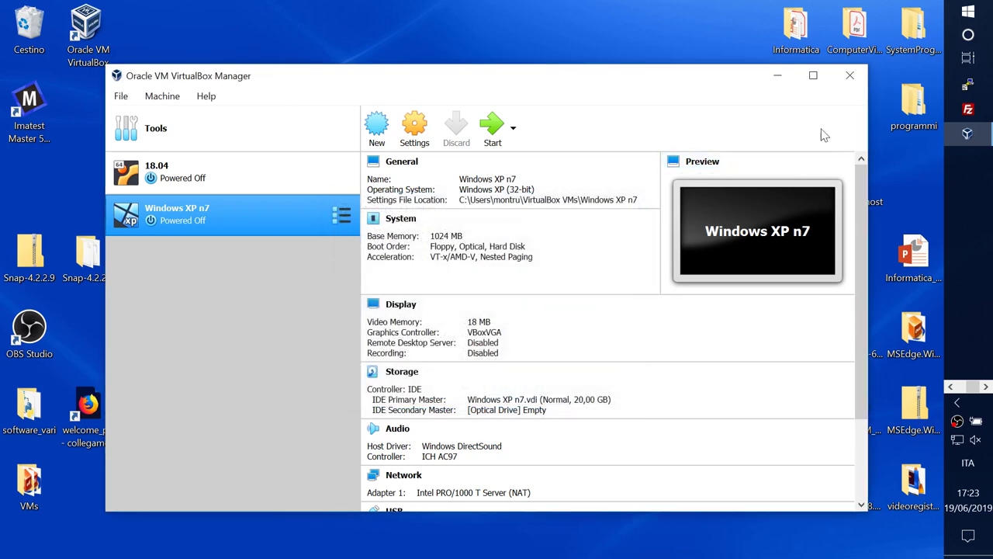
left_click(850, 76)
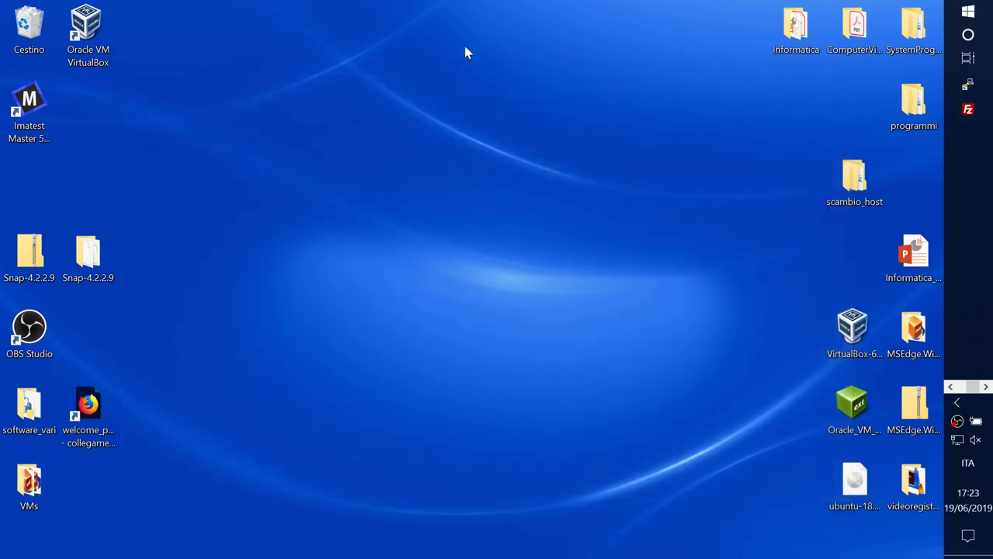
Step: Launch VirtualBox Manager from the Oracle VM VirtualBox desktop shortcut
double_click(87, 46)
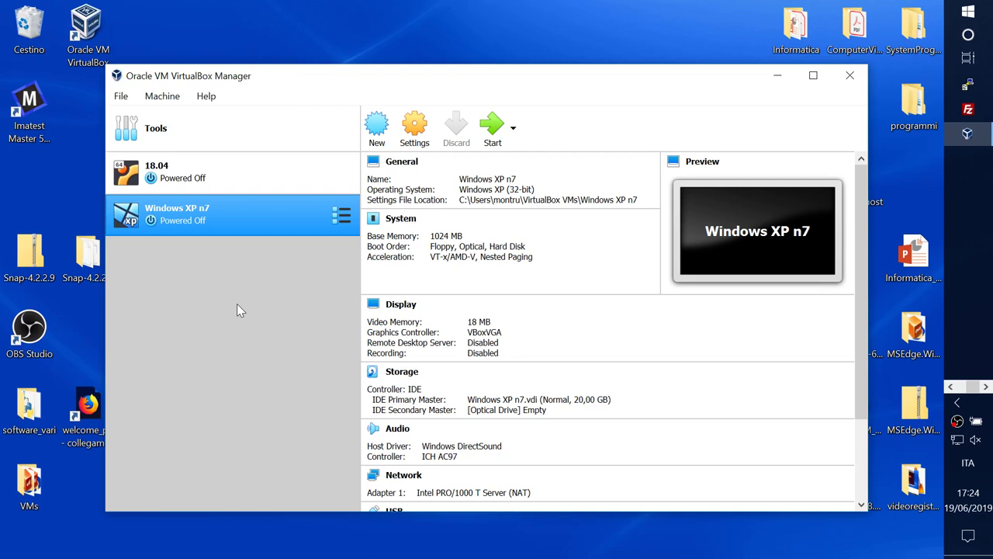
Step: Create a new machine named 'prova' with type Solaris, version Oracle Solaris 11 (64-bit)
left_click(373, 123)
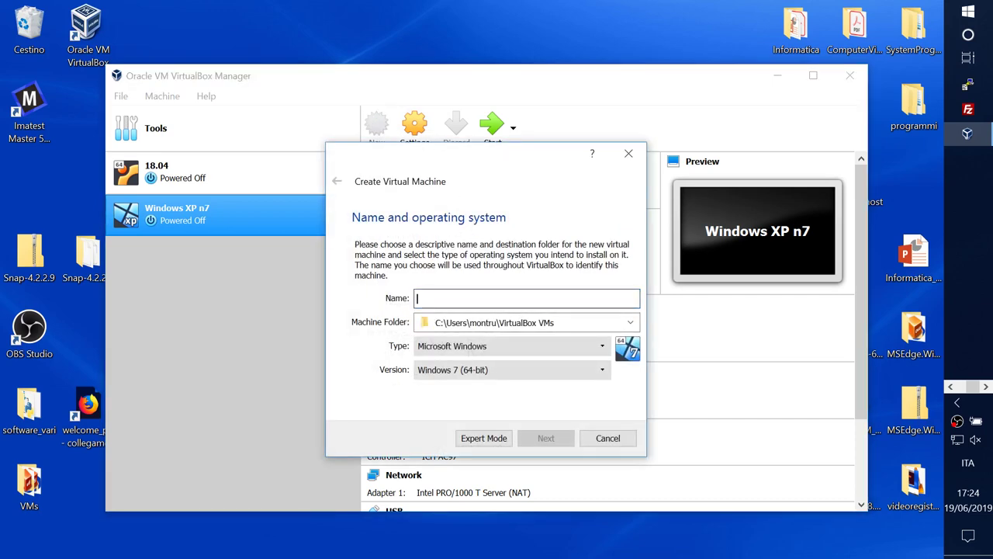
type("prova")
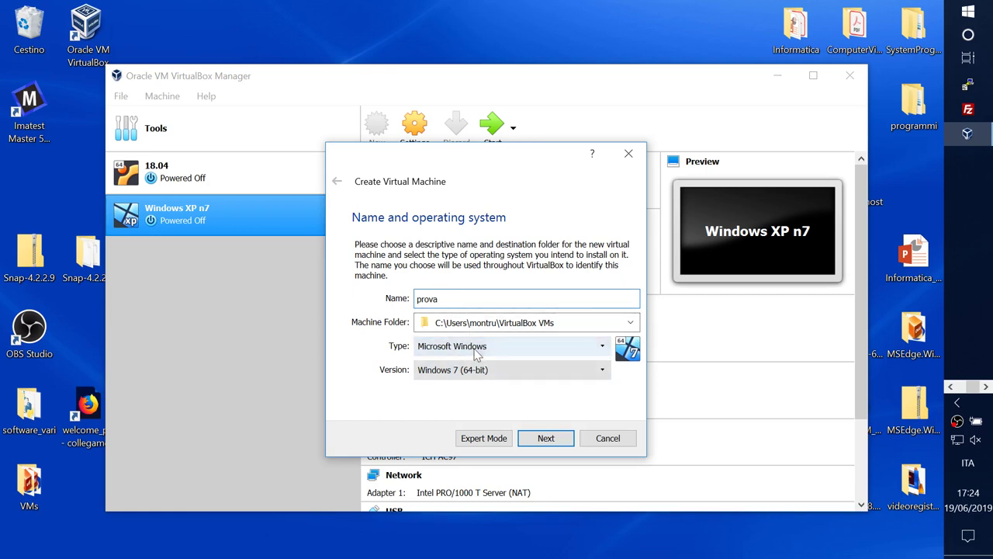
left_click(604, 349)
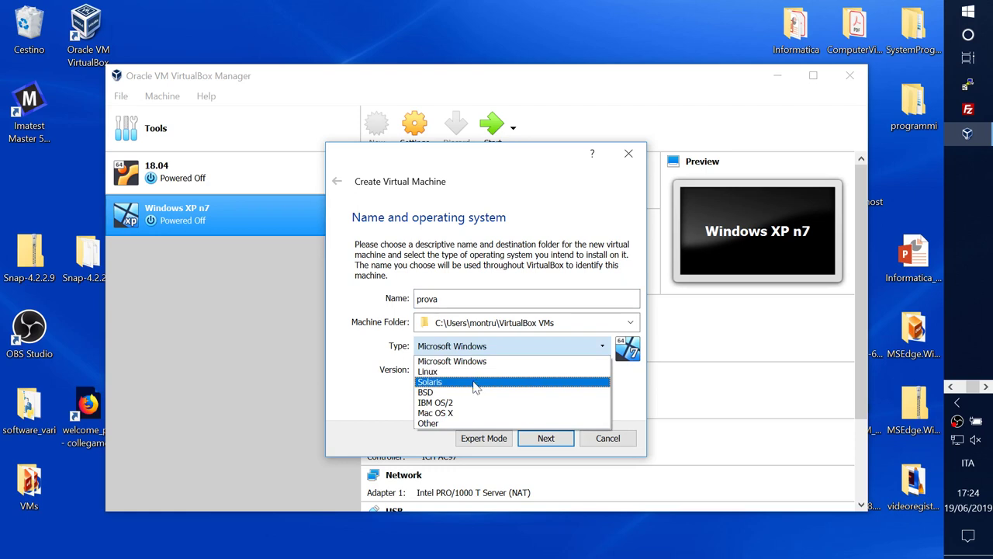
left_click(473, 383)
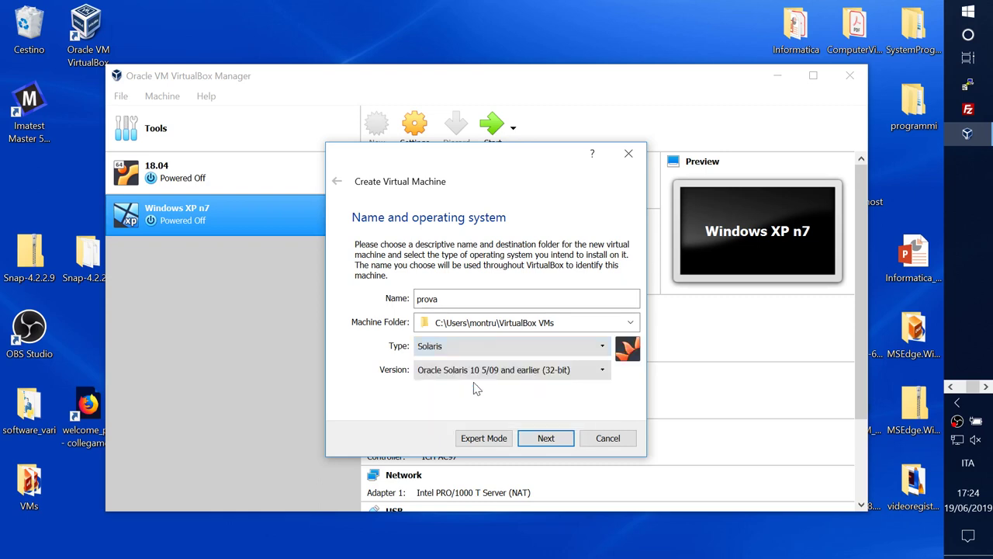
left_click(599, 372)
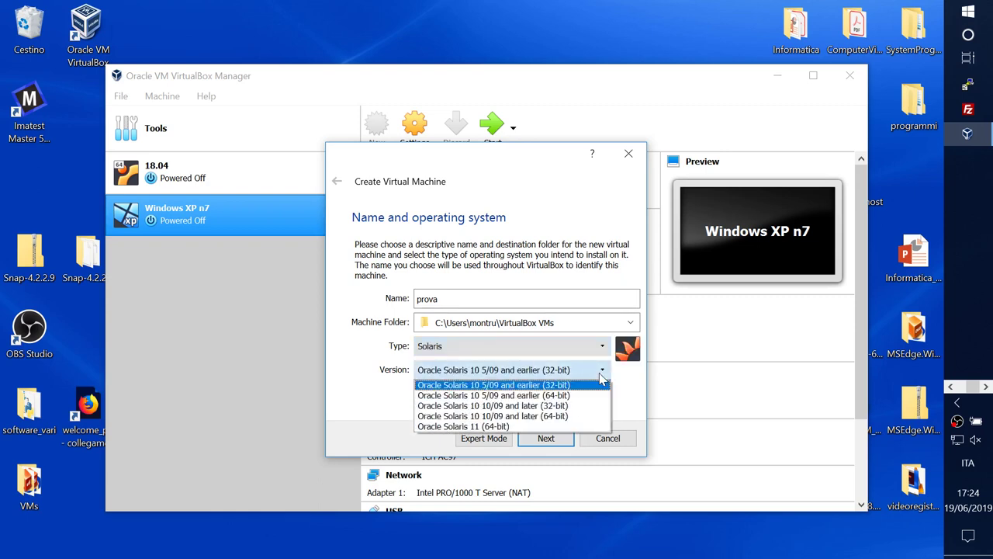
left_click(571, 427)
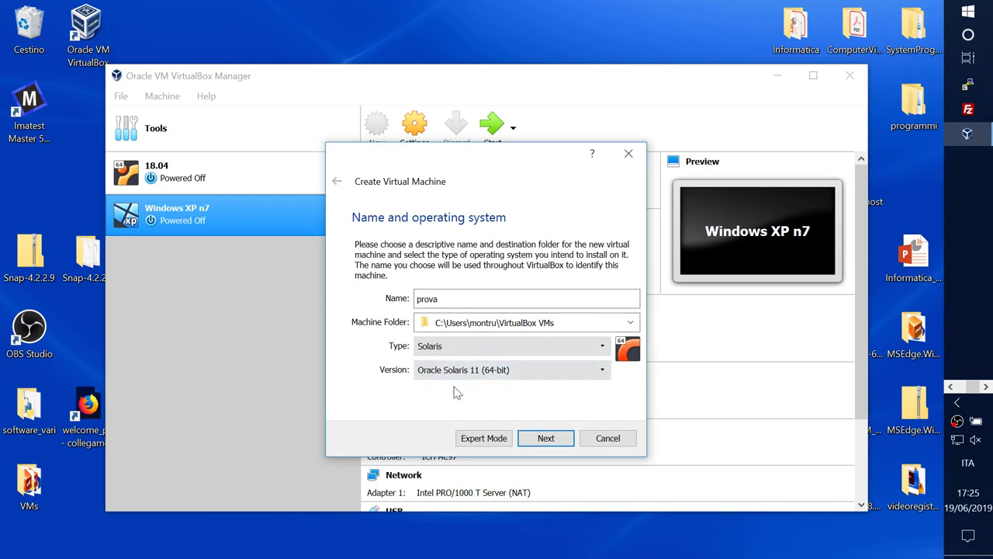
left_click(544, 440)
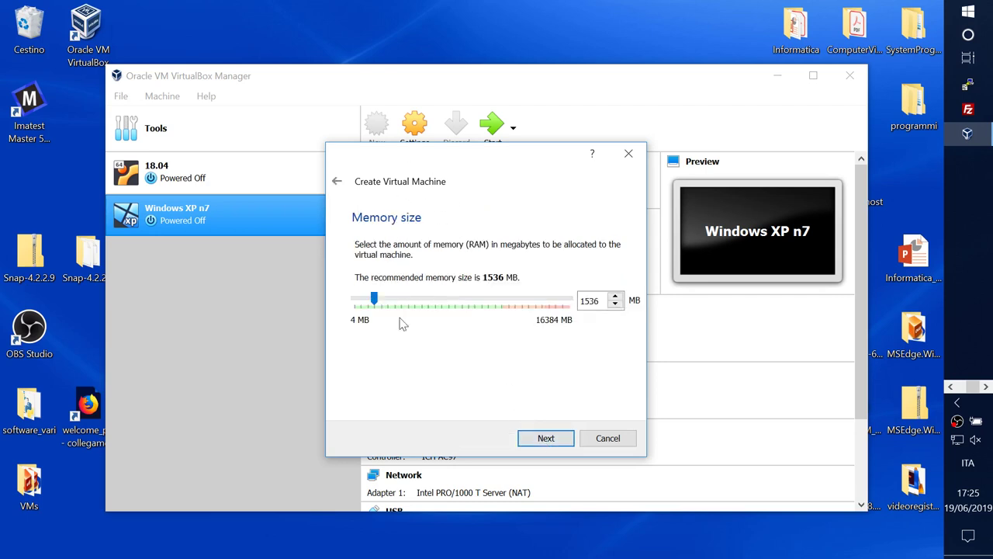
Step: Replace the 1536 MB memory value with 4096 MB and continue
left_click_drag(596, 301, 579, 303)
type("4096")
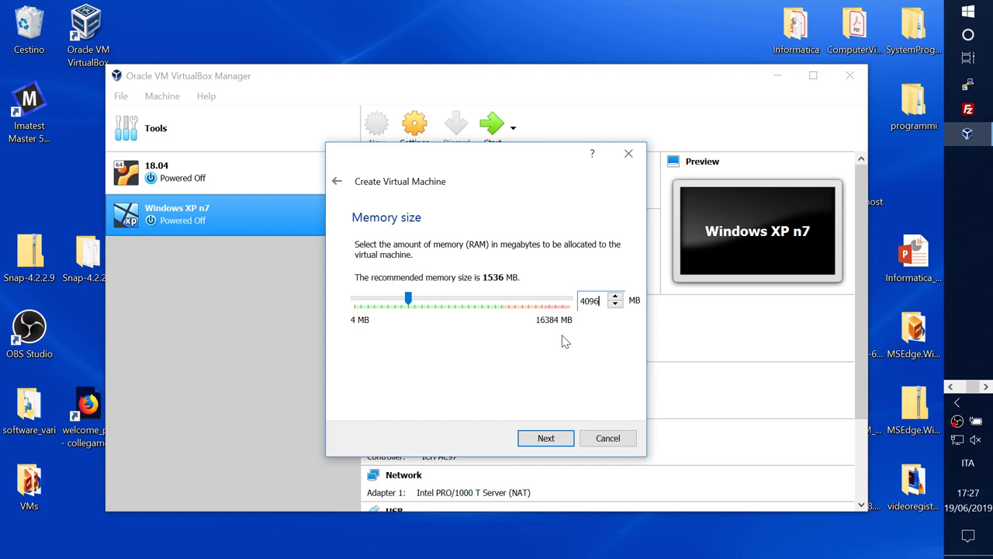
left_click(540, 440)
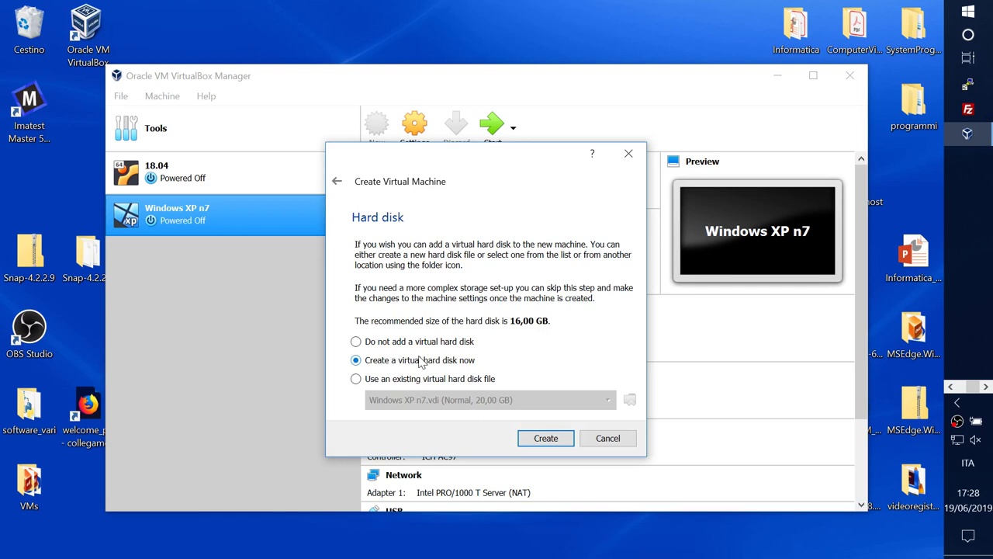
Step: Keep 'Create a virtual hard disk now' selected and proceed to the disk file type page
left_click(543, 438)
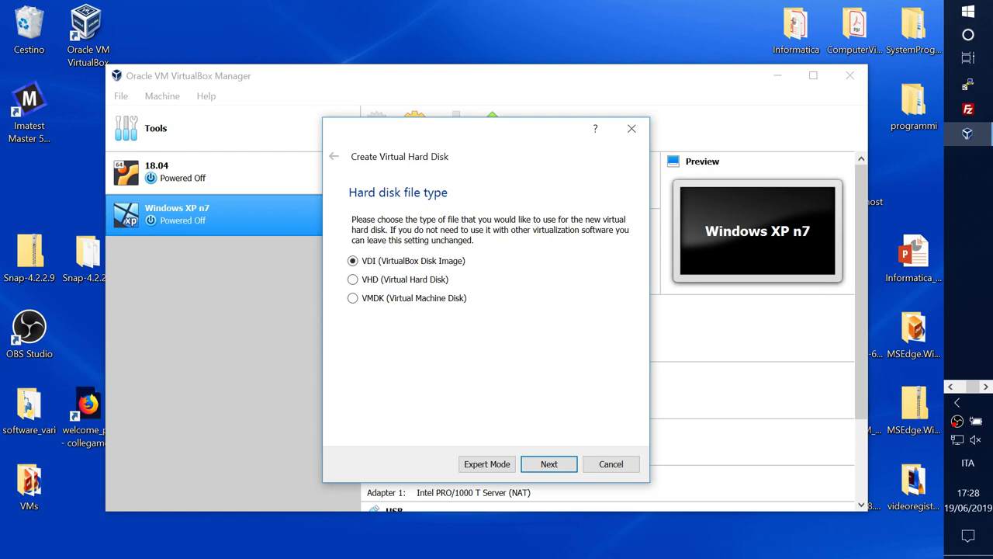
Step: Create the VDI disk as dynamically allocated, changing its size from 16,00 to 50,00 GB
left_click(546, 463)
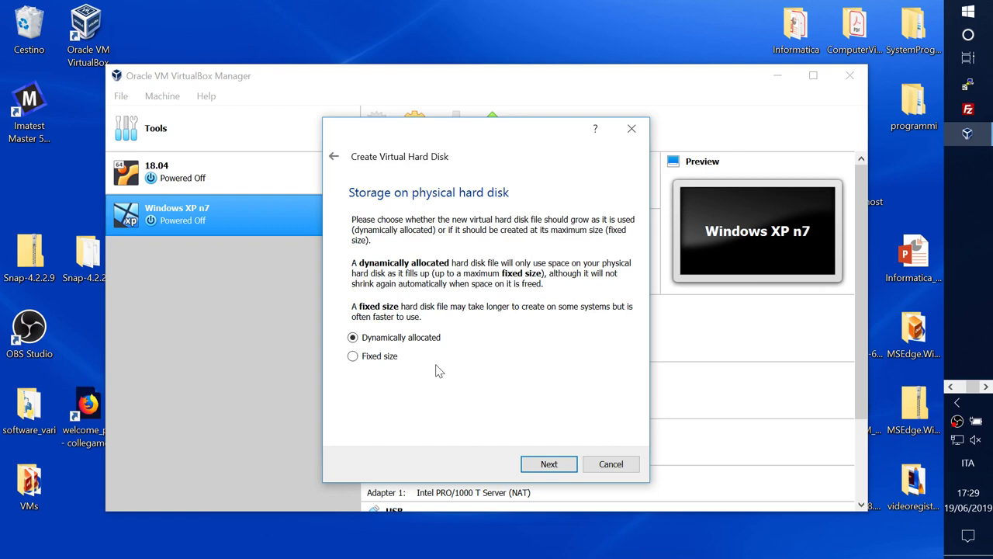
left_click(541, 464)
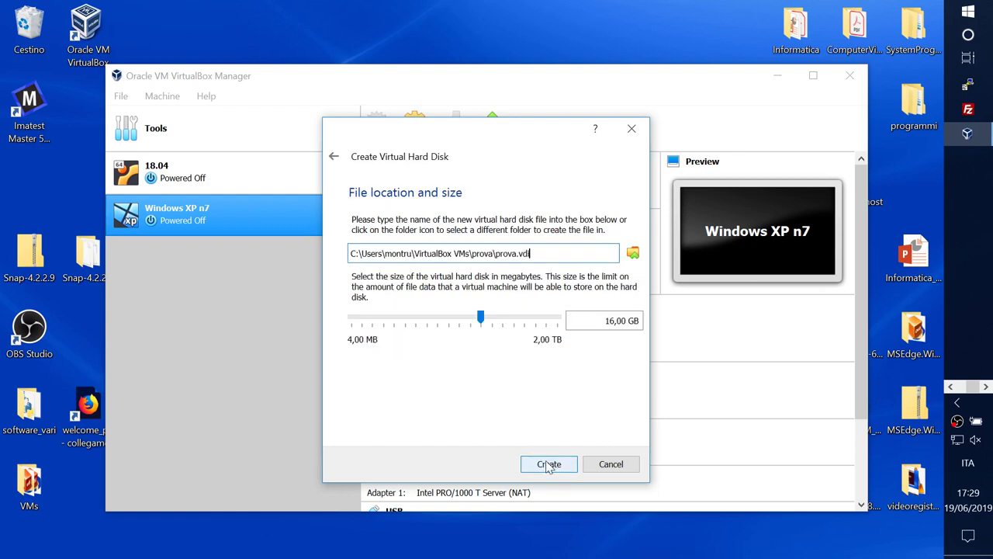
left_click(605, 320)
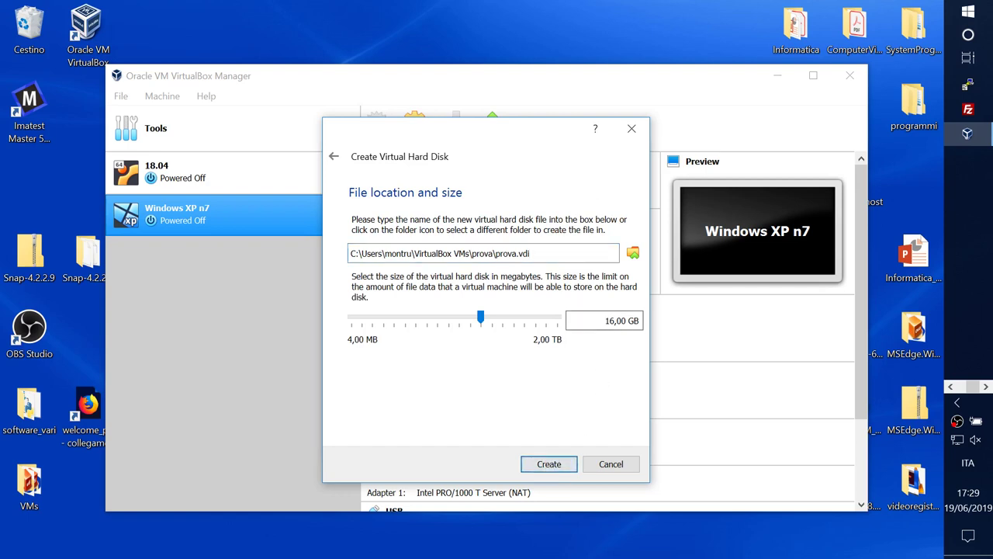
key("Delete")
key("Delete")
key("Delete")
type("50,")
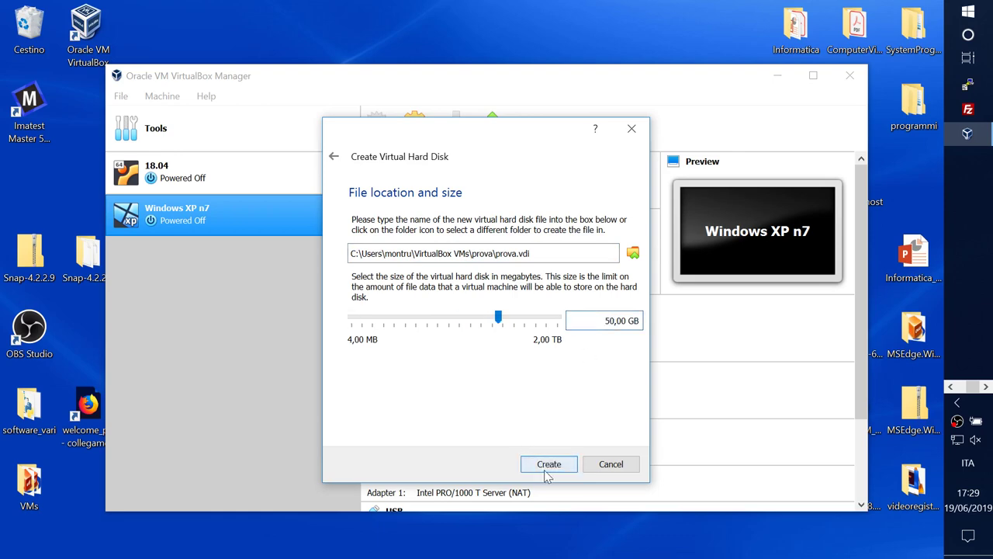
left_click(552, 468)
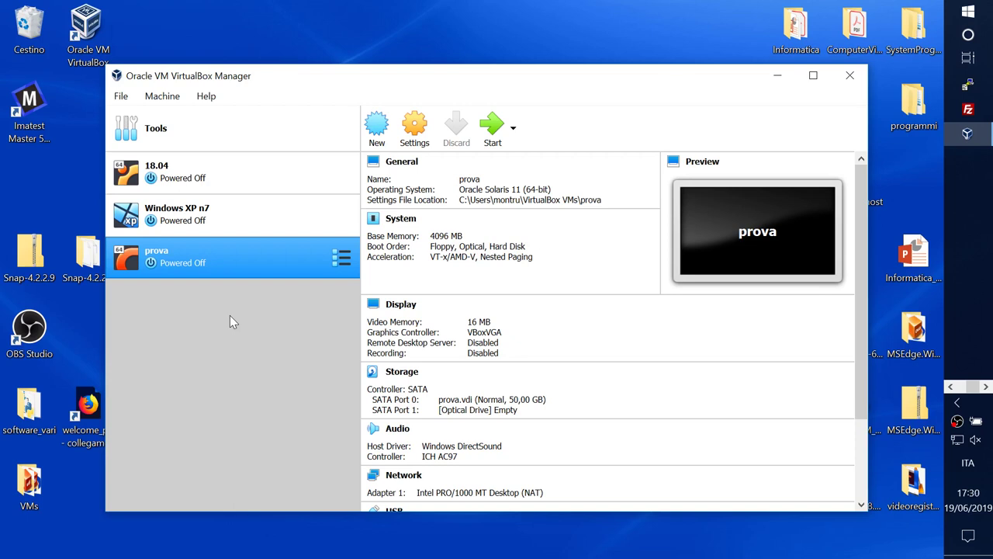
Step: Boot prova with no start-up disk selected, so it halts with 'No bootable medium found'
double_click(177, 264)
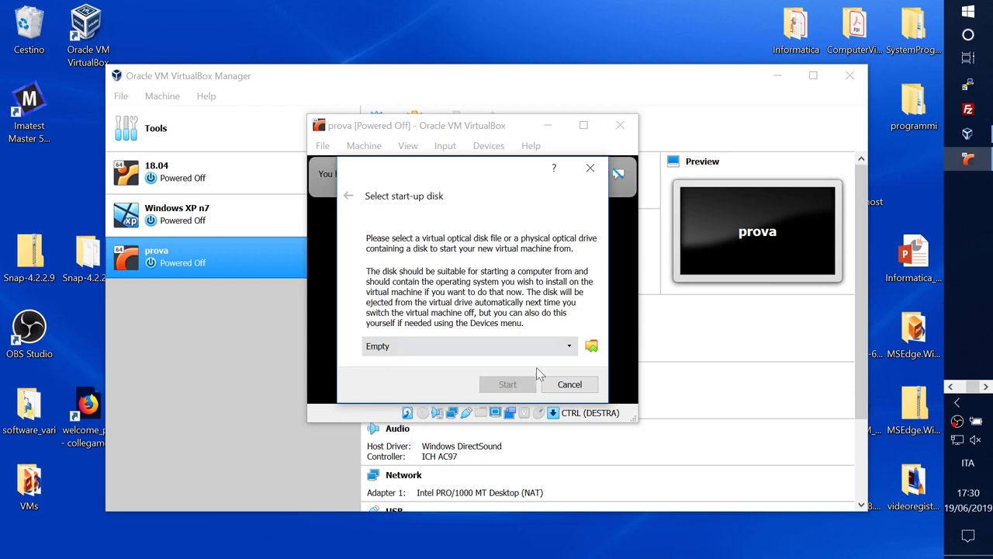
left_click(565, 384)
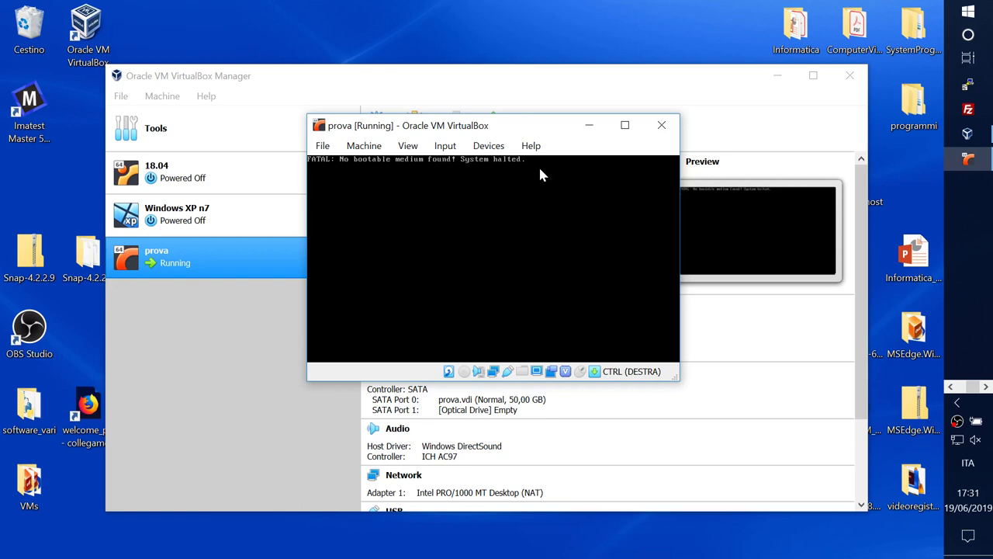
Step: Close the prova VM window, choosing 'Power off the machine'
left_click(664, 132)
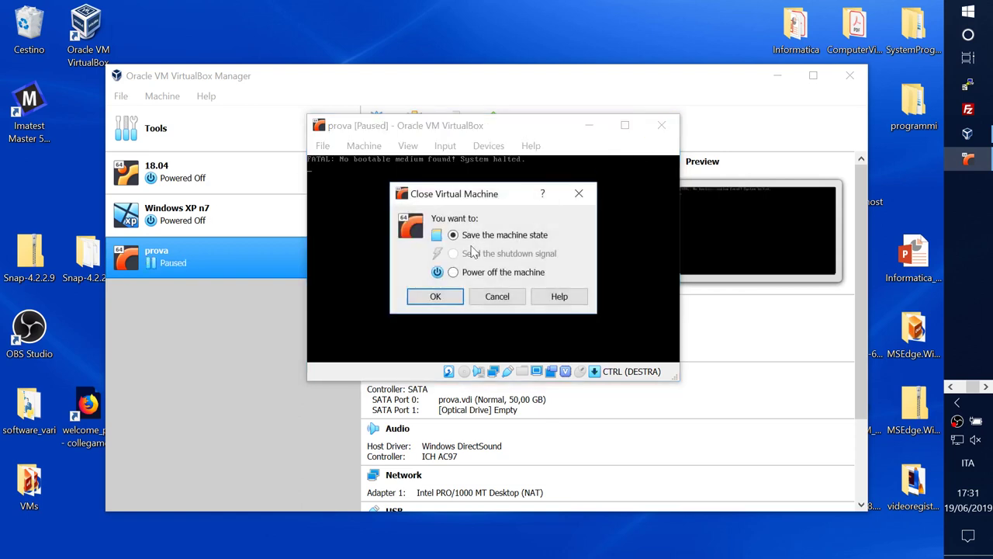
left_click(453, 272)
left_click(430, 296)
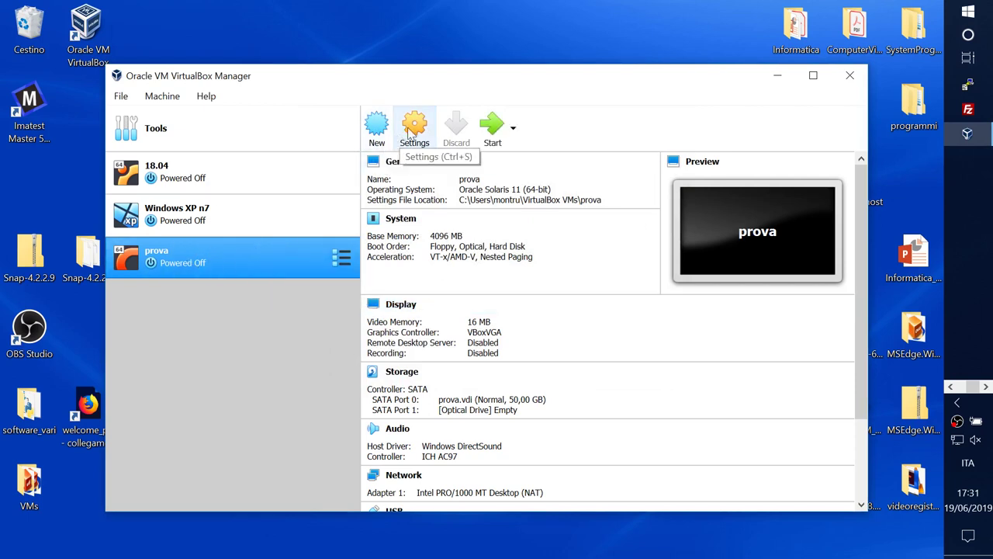
left_click(121, 100)
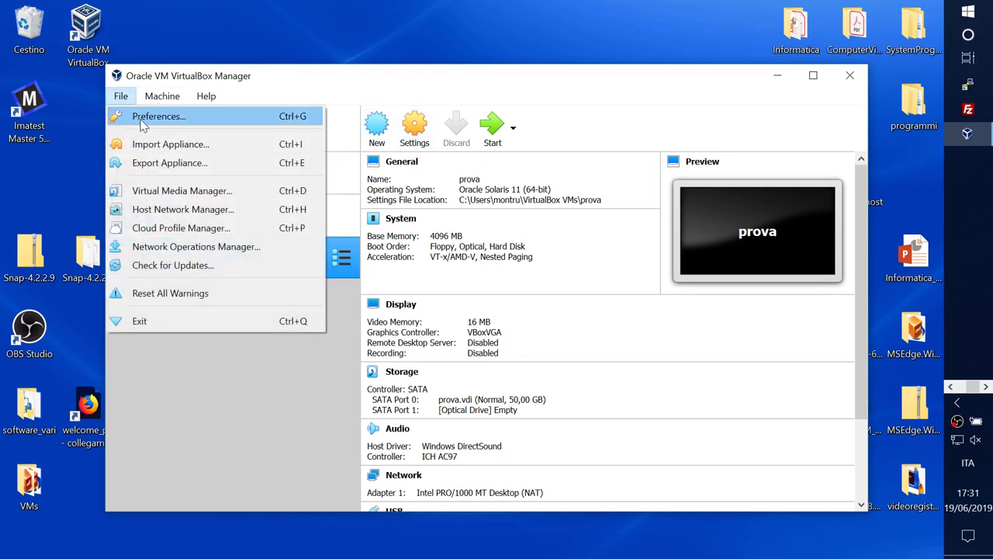
left_click(147, 118)
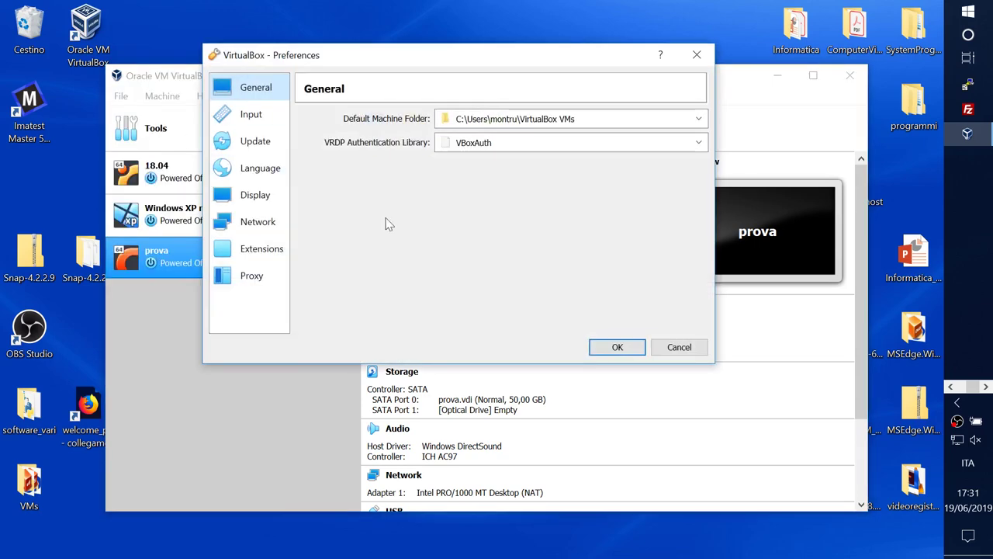
left_click(258, 171)
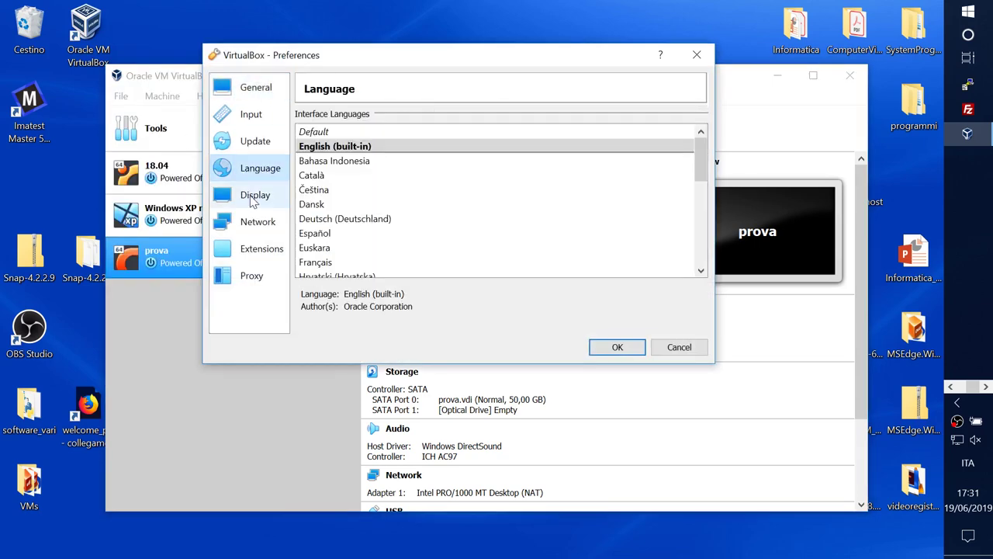
left_click(253, 197)
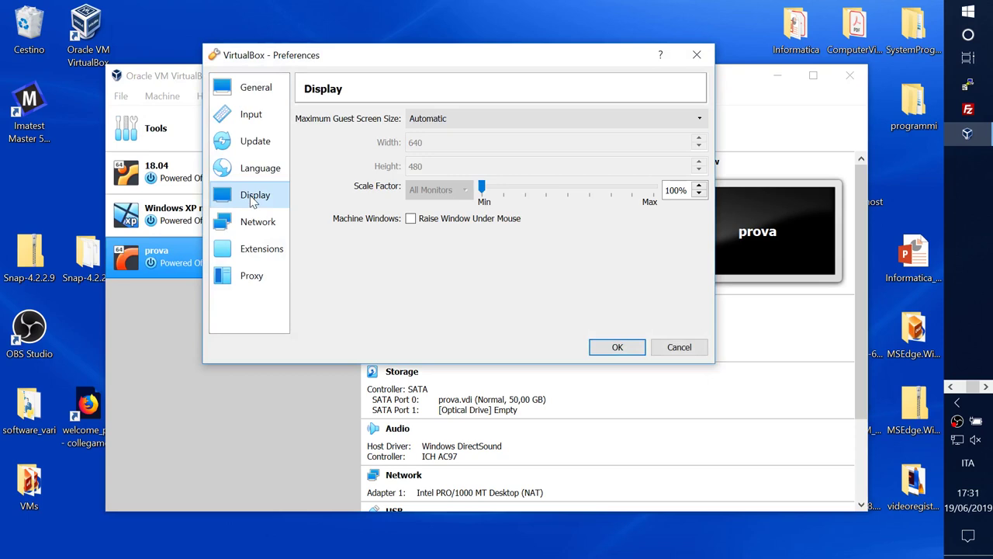
left_click(253, 225)
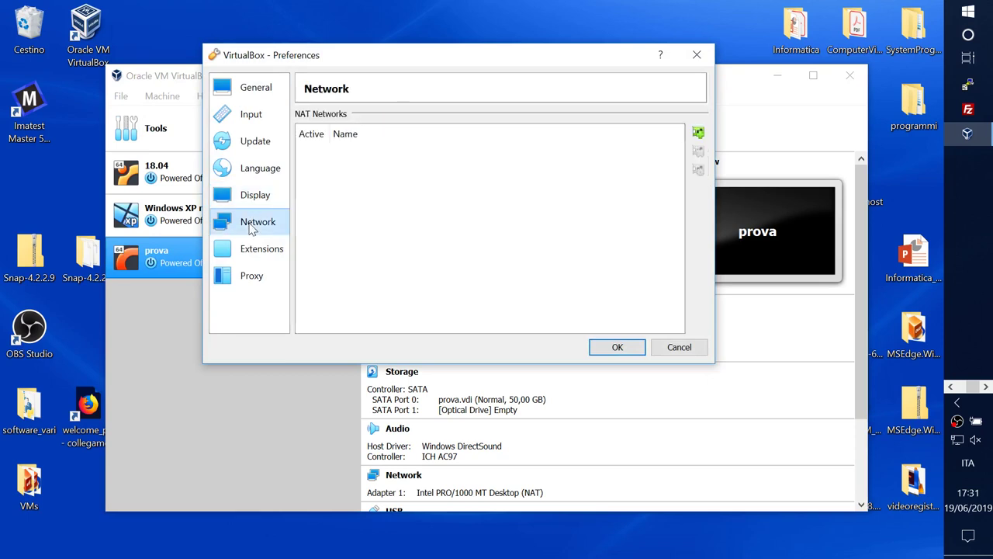
left_click(251, 86)
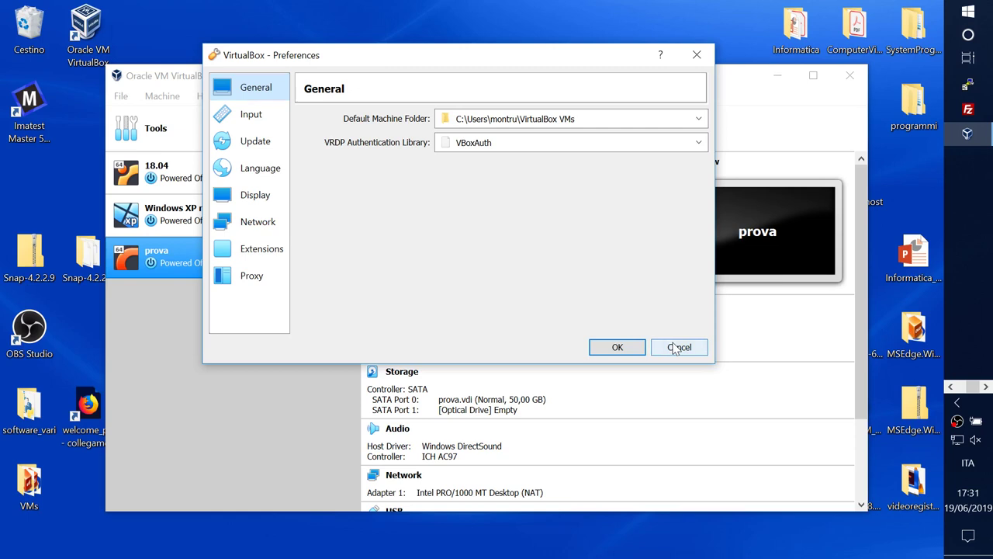
left_click(675, 348)
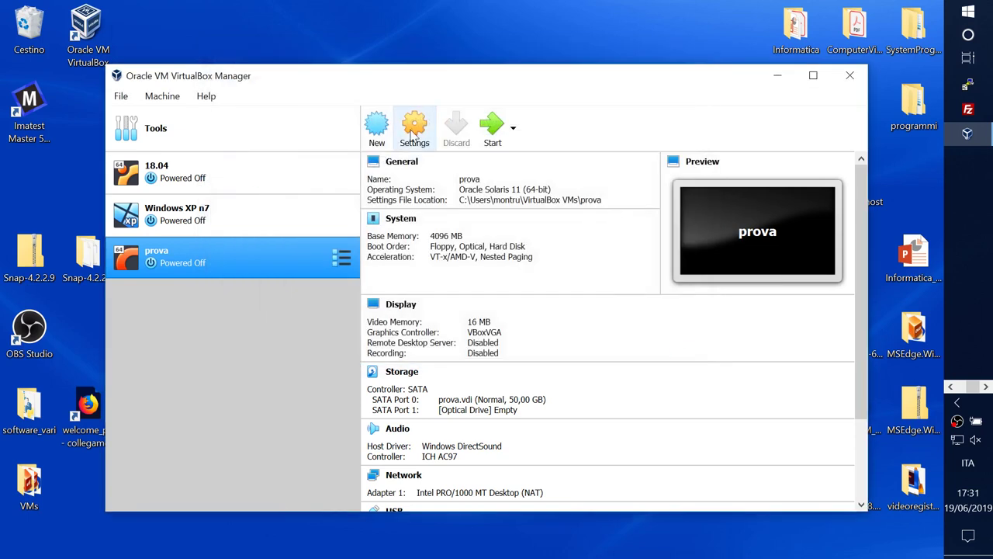
Step: Browse the Machine and Help menus and Start modes, then open prova's Settings
left_click(162, 96)
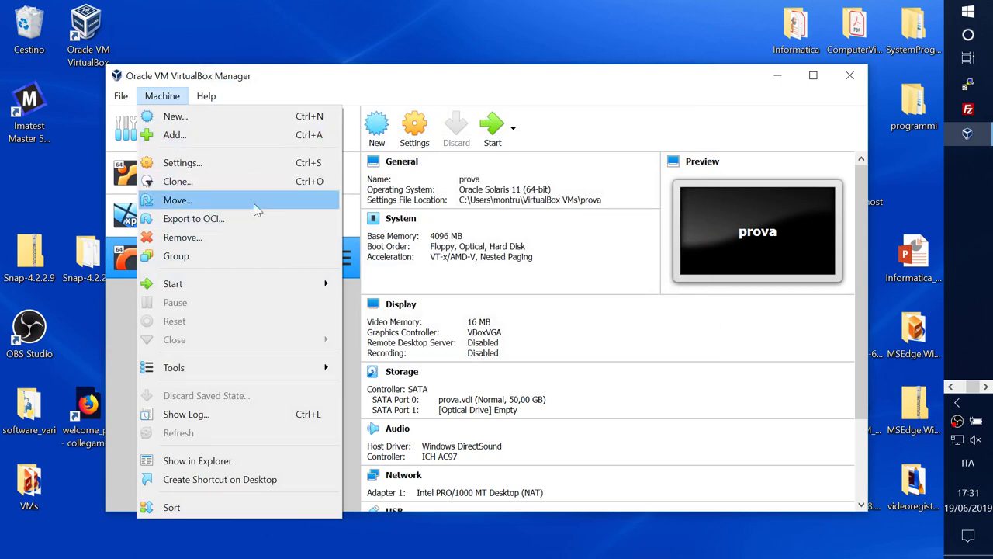
mouse_move(205, 95)
left_click(403, 79)
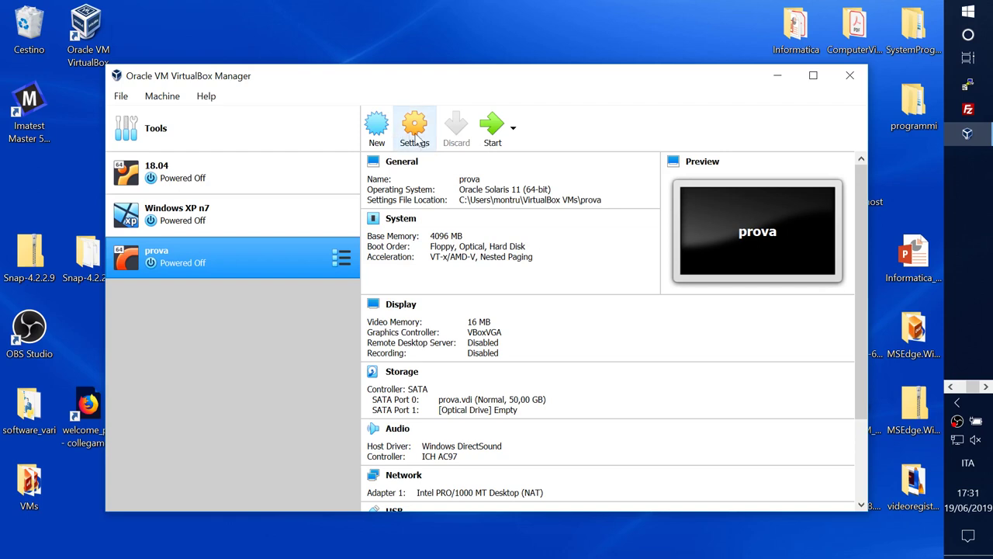
left_click(513, 128)
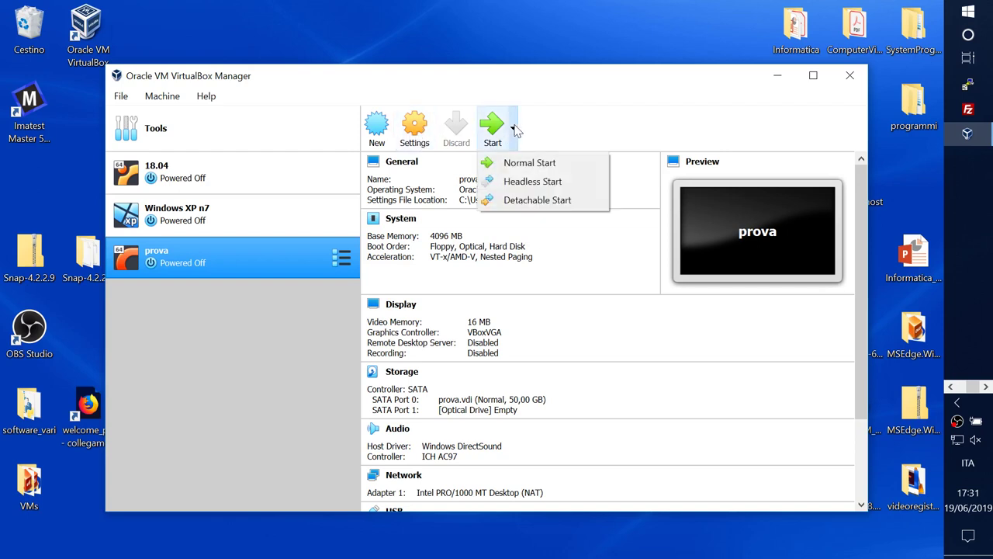
left_click(415, 132)
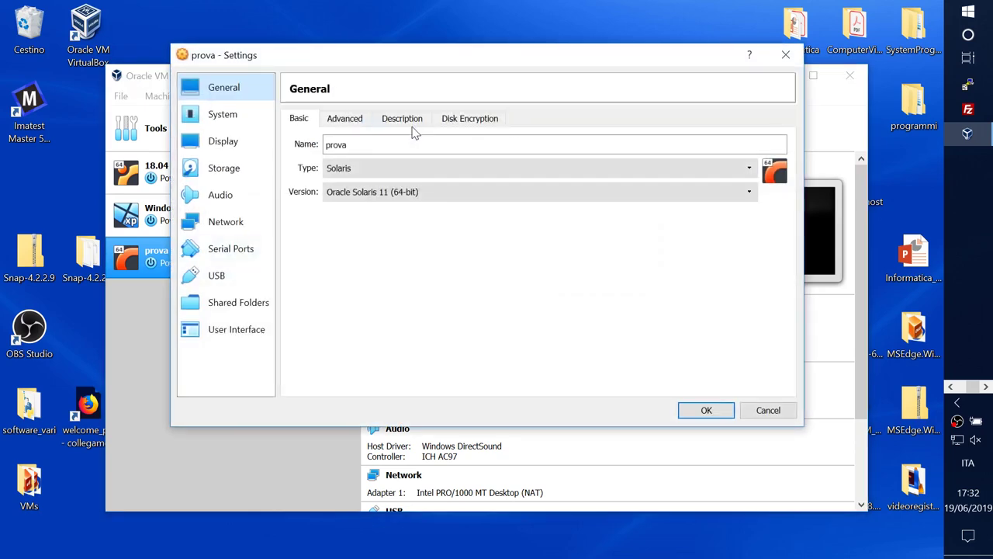
Step: Review prova's User Interface, General, System, Display and Storage pages, ending on Audio
left_click_drag(447, 60, 468, 54)
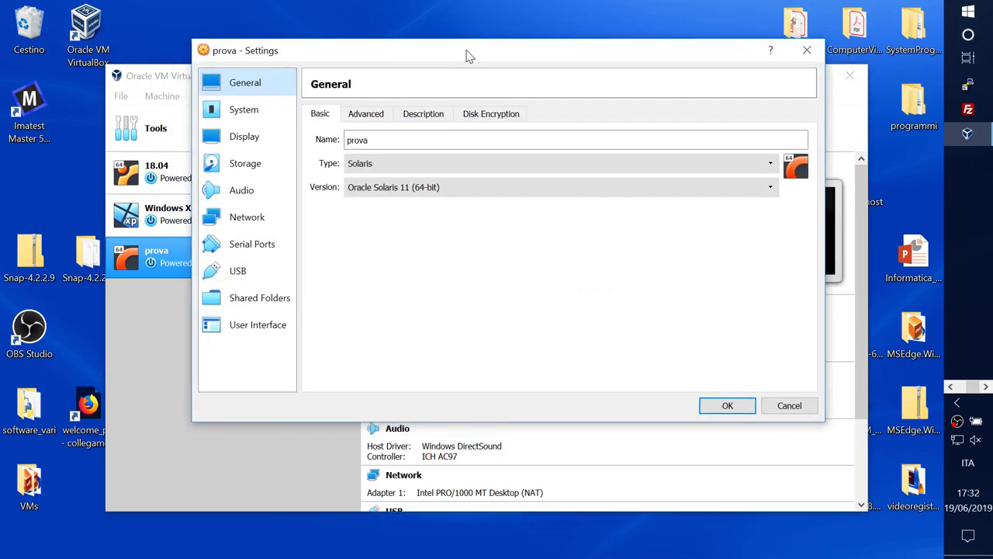
left_click(257, 326)
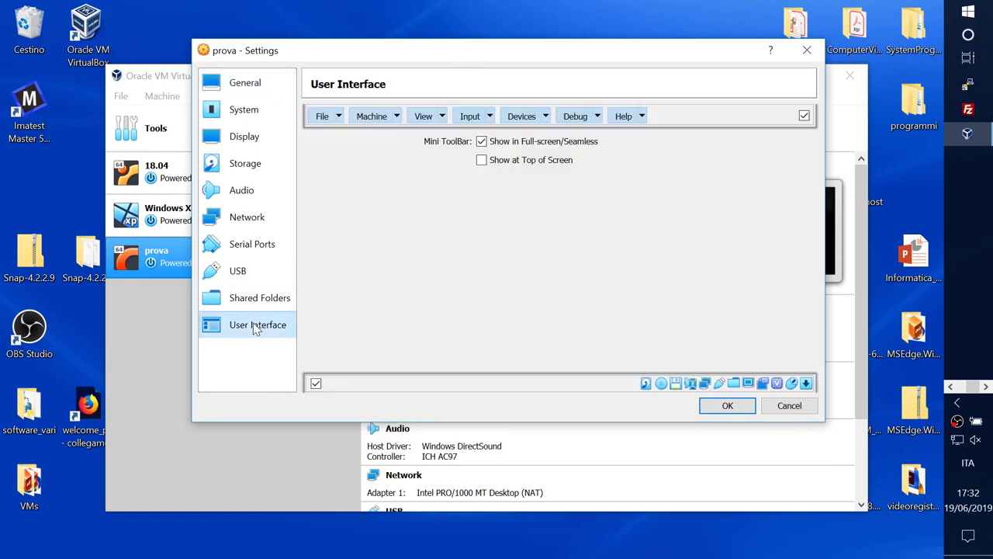
left_click(266, 88)
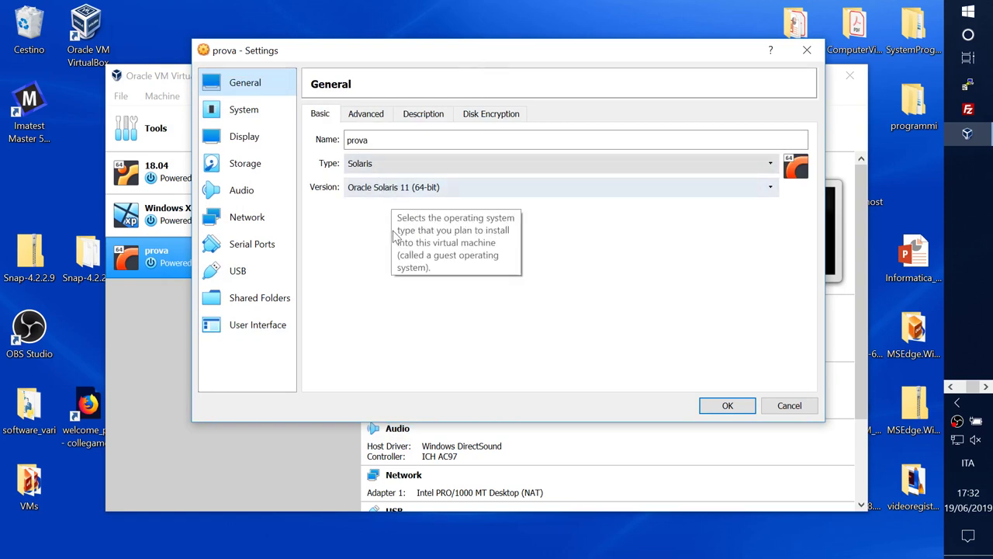
left_click(266, 118)
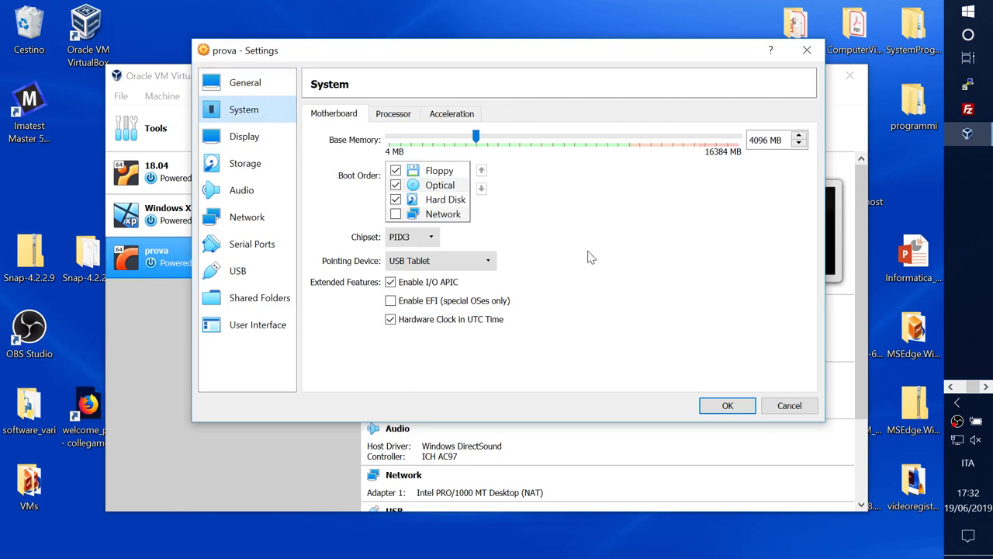
left_click(255, 142)
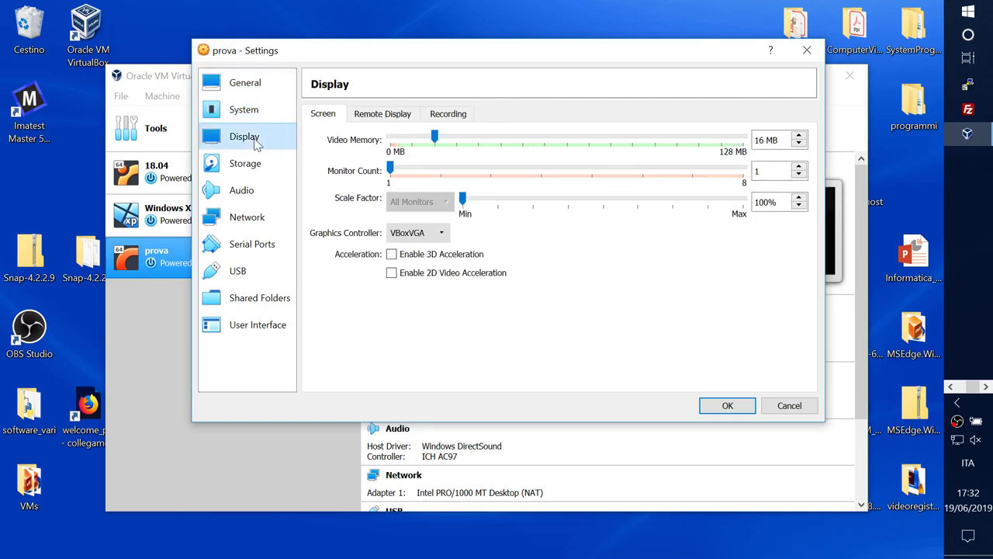
left_click(247, 163)
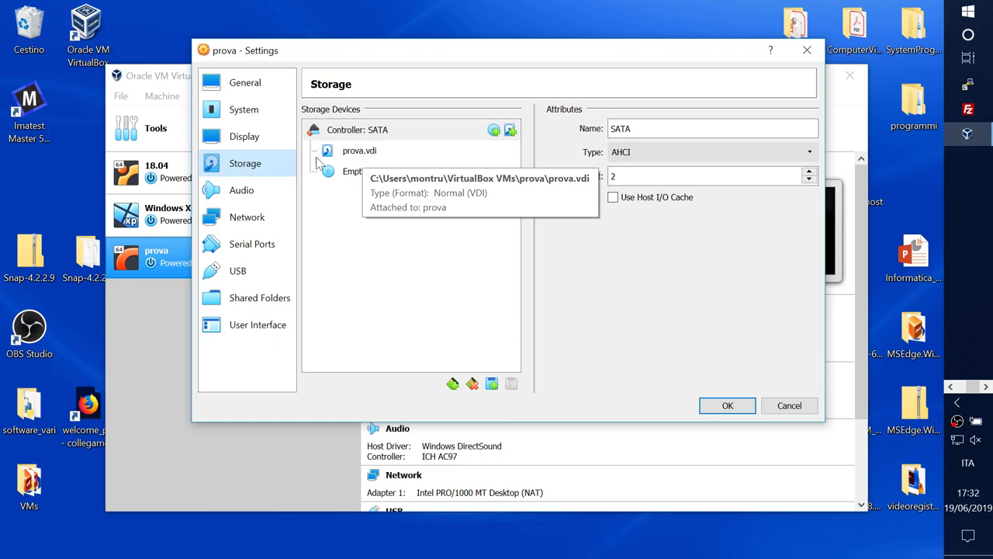
left_click(239, 190)
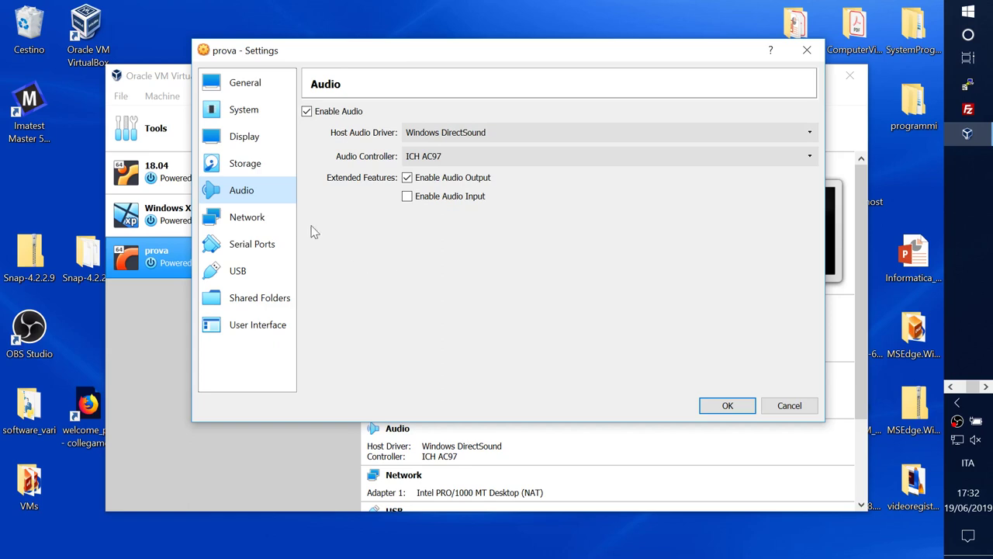
Step: After checking Network and Serial Ports, switch the USB controller to USB 3.0 (xHCI)
left_click(268, 217)
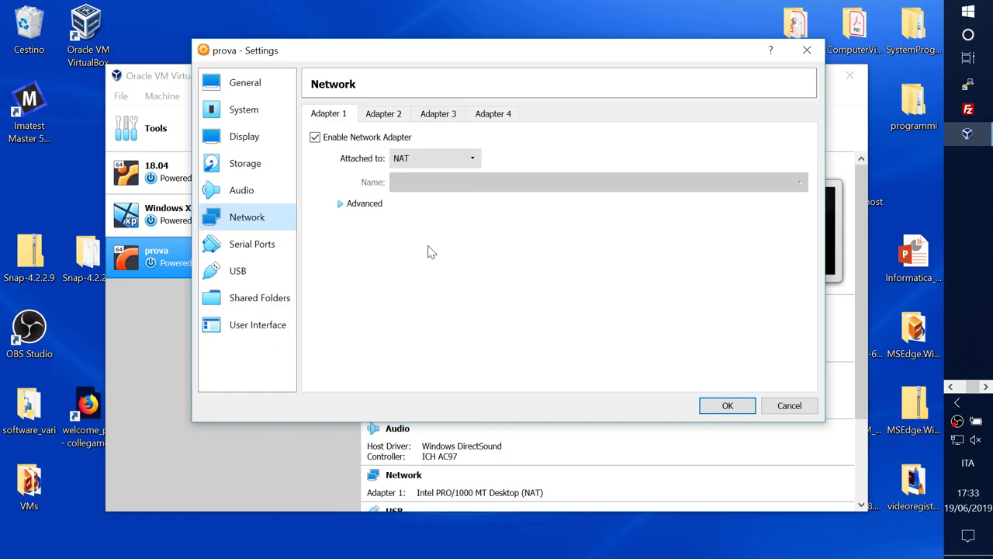
left_click(271, 245)
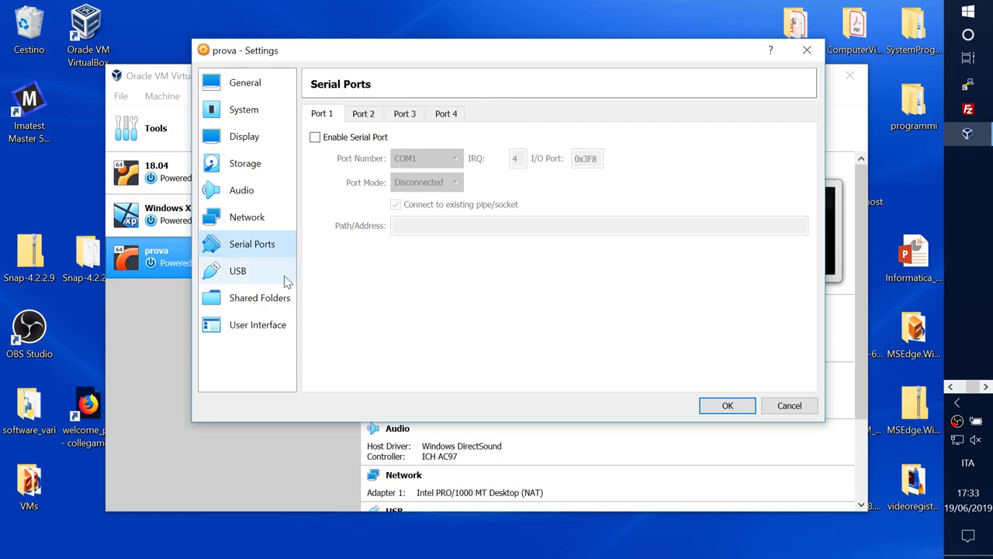
left_click(256, 272)
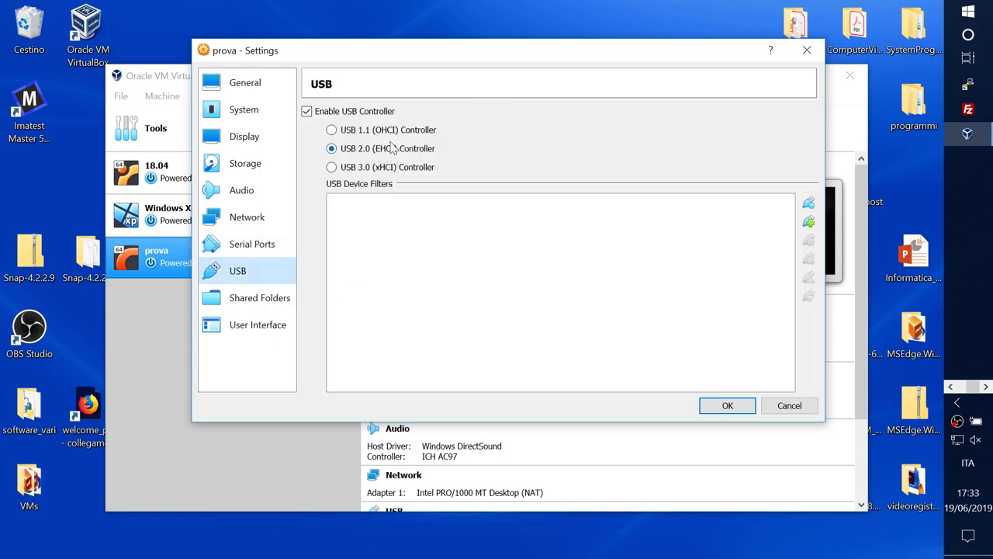
left_click(331, 167)
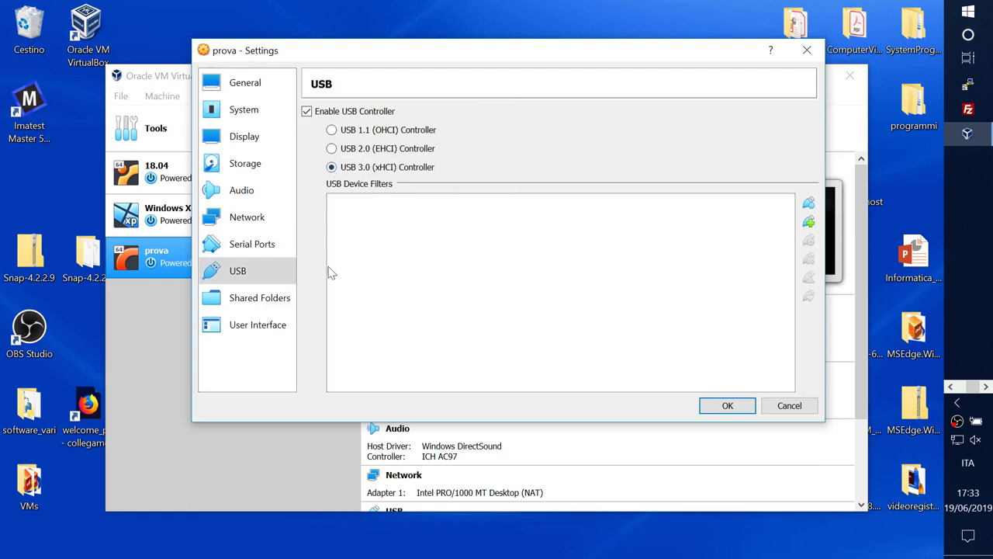
left_click(266, 304)
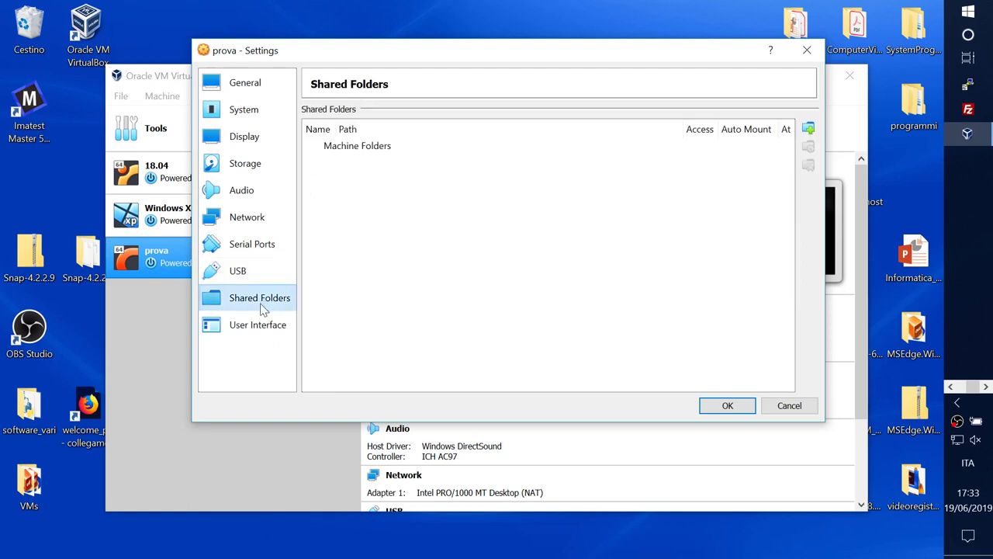
Step: Toggle the Machine menu off and back on in User Interface, then cancel prova's Settings
left_click(256, 326)
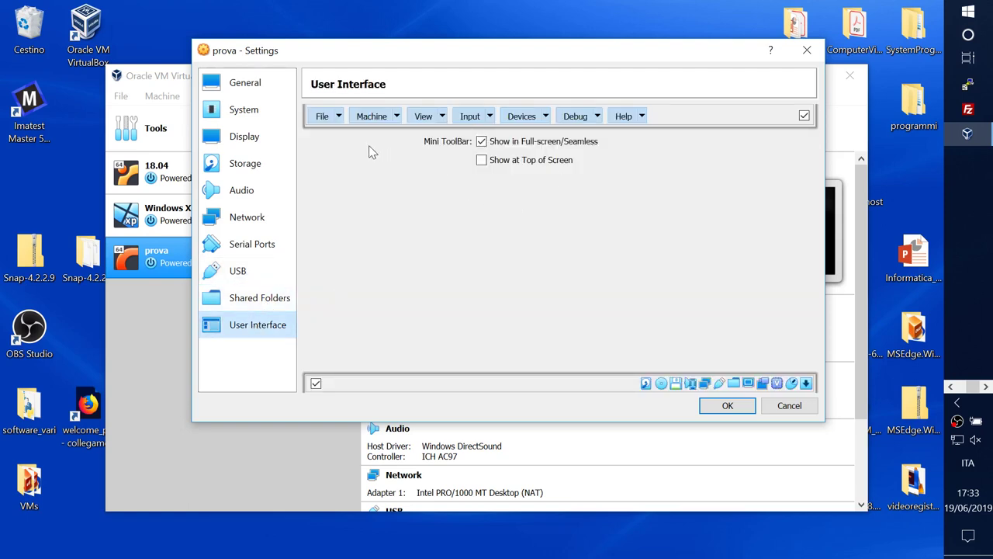
left_click(372, 123)
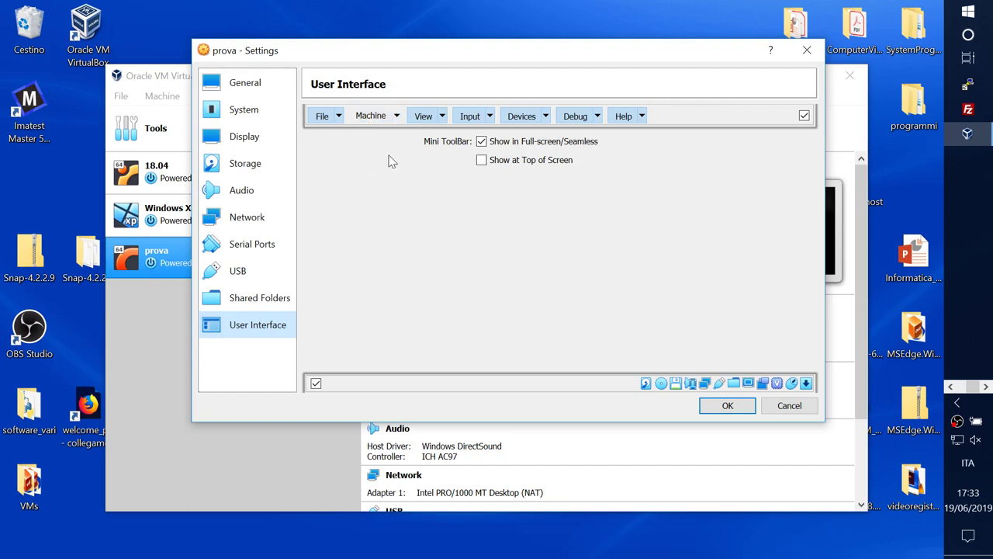
left_click(372, 117)
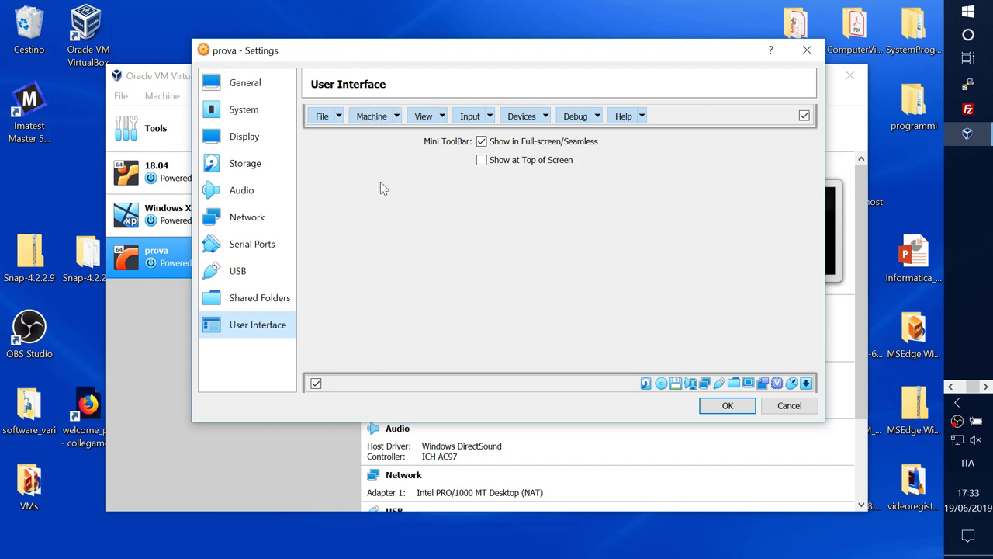
left_click(257, 301)
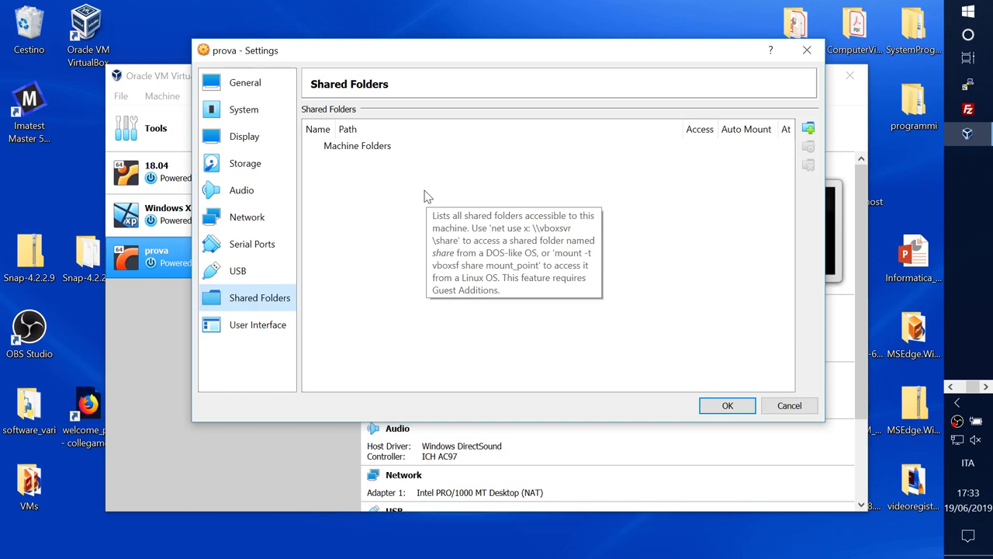
left_click(780, 405)
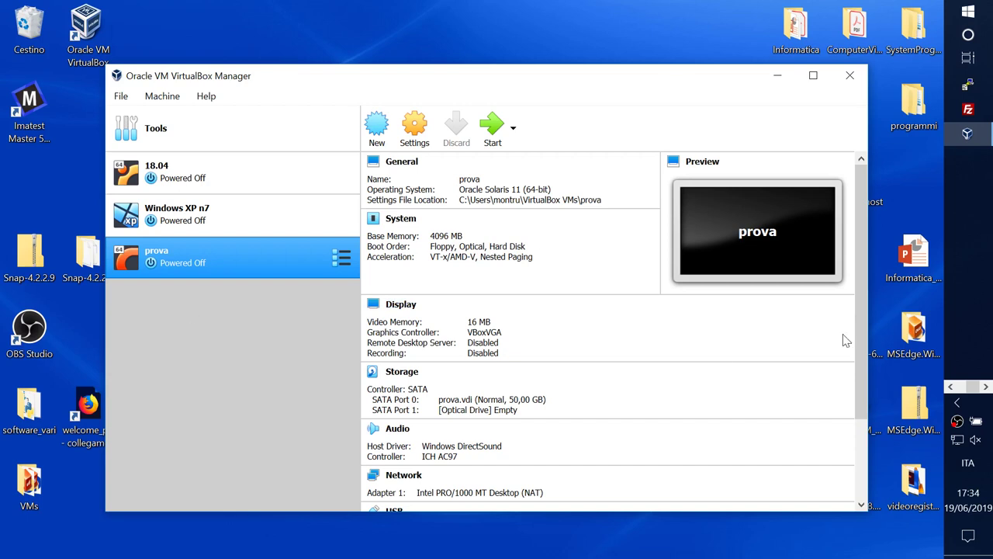
Step: Remove the prova machine from the list, deleting all its files
right_click(216, 253)
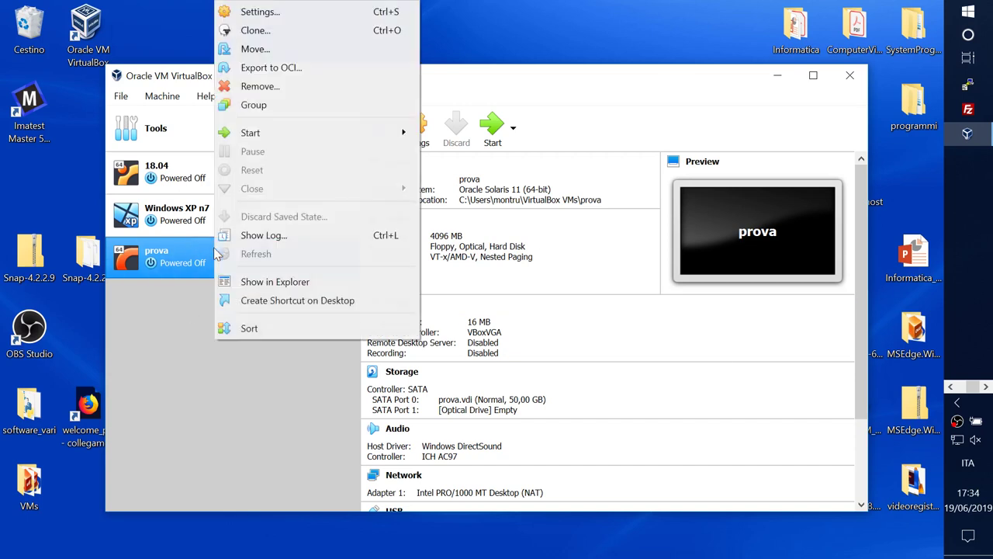
left_click(271, 94)
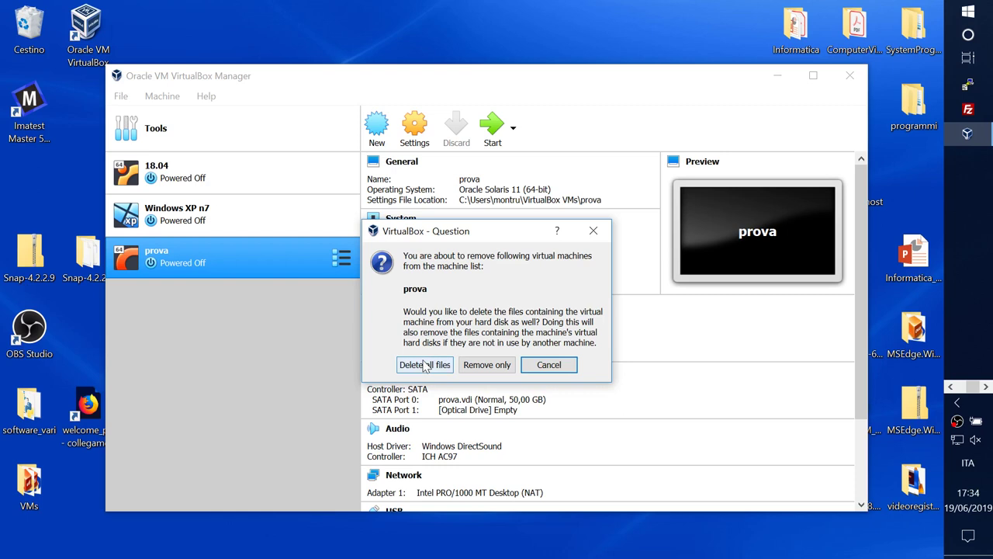
left_click(425, 365)
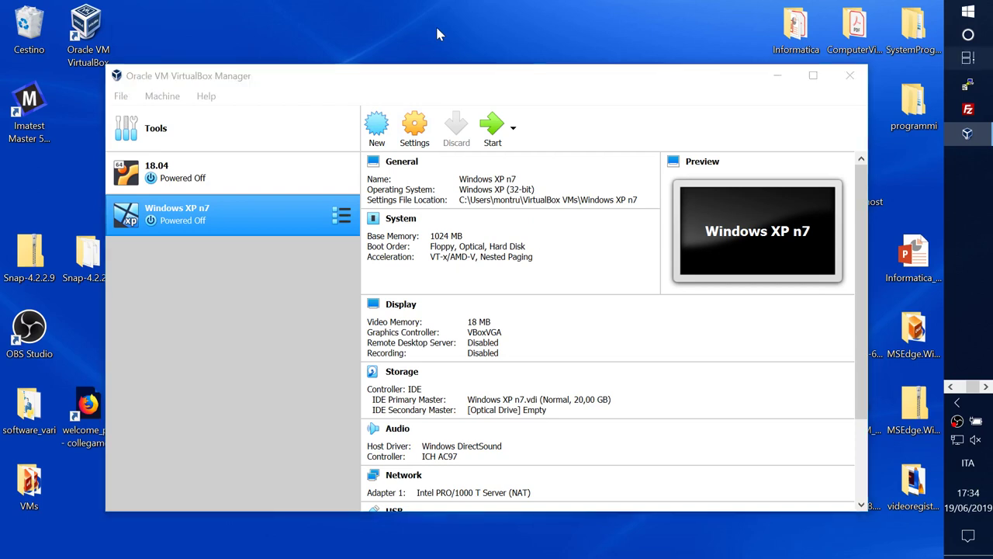
key("super+Tab")
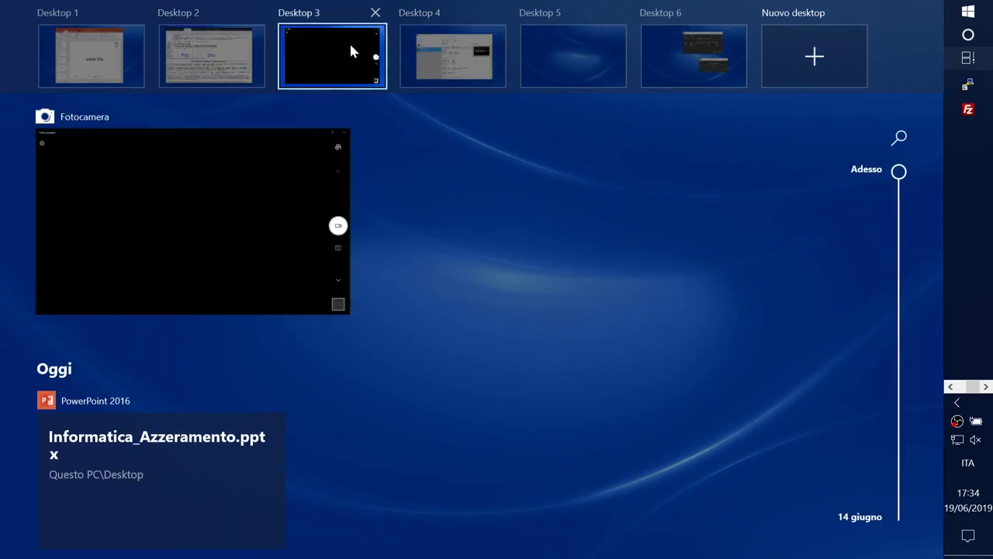
Step: Switch to the Firefox desktop and show ubuntu.com's Download menu
left_click(217, 68)
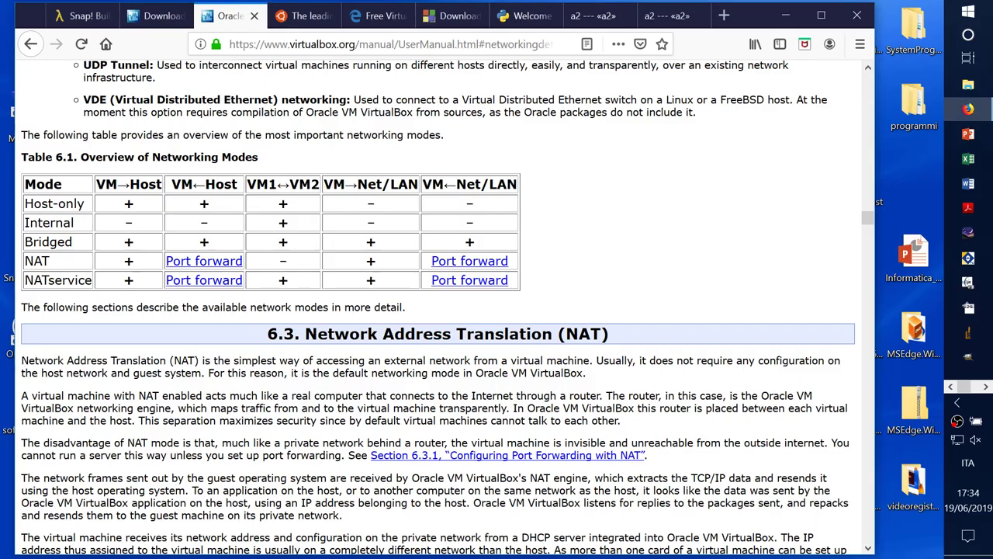
left_click(318, 17)
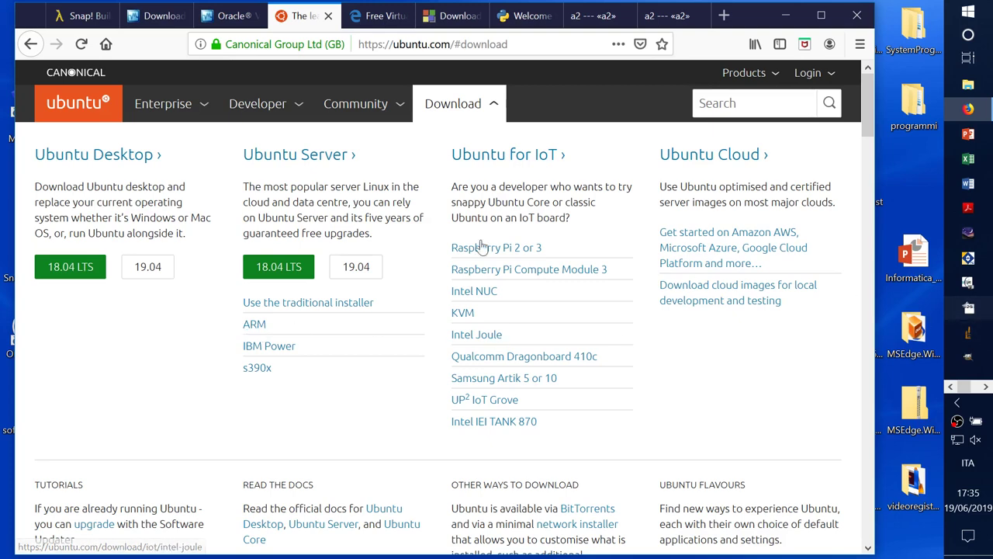
Step: Cancel the Ubuntu 18.04 LTS ISO download, go back, and move Firefox aside
left_click(60, 272)
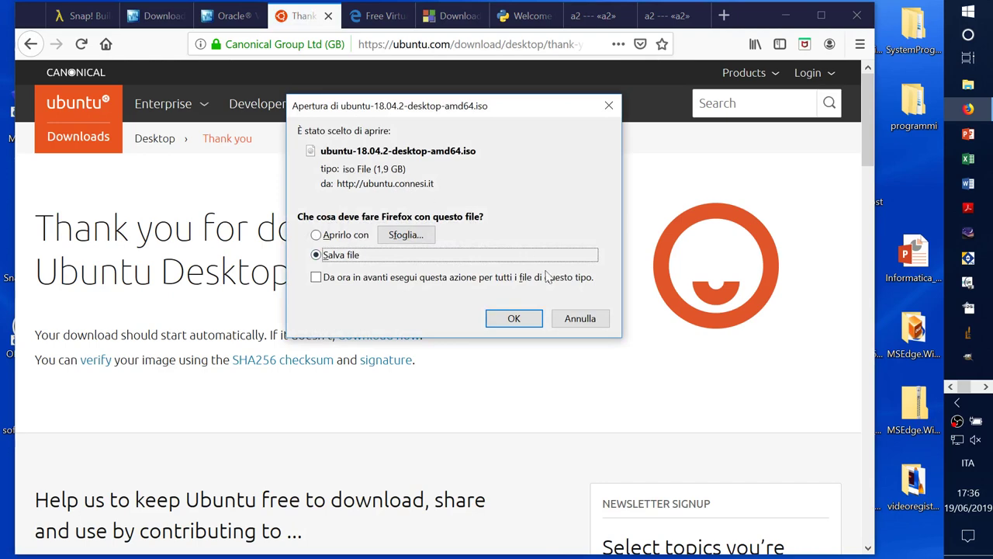
left_click(594, 320)
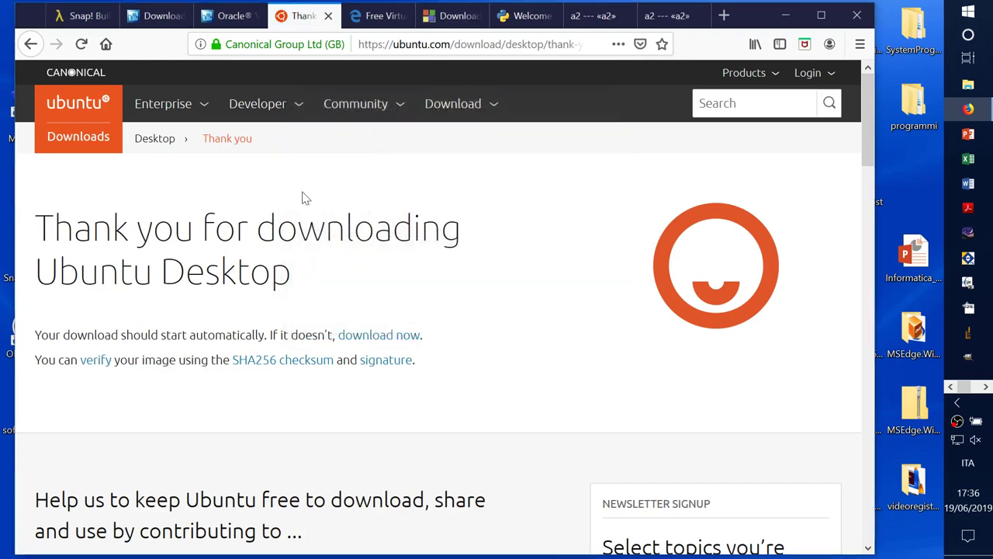
left_click(31, 45)
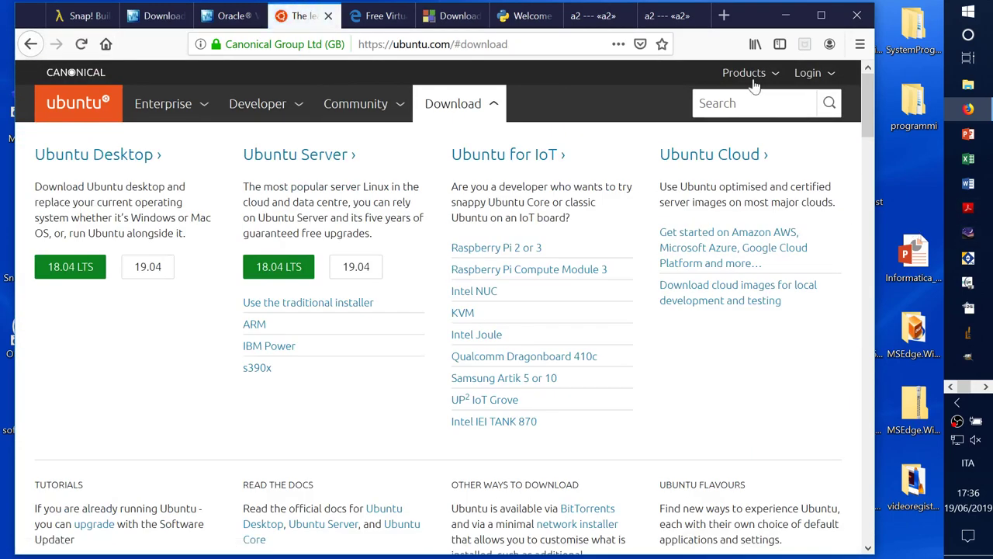
left_click_drag(762, 18, 552, 34)
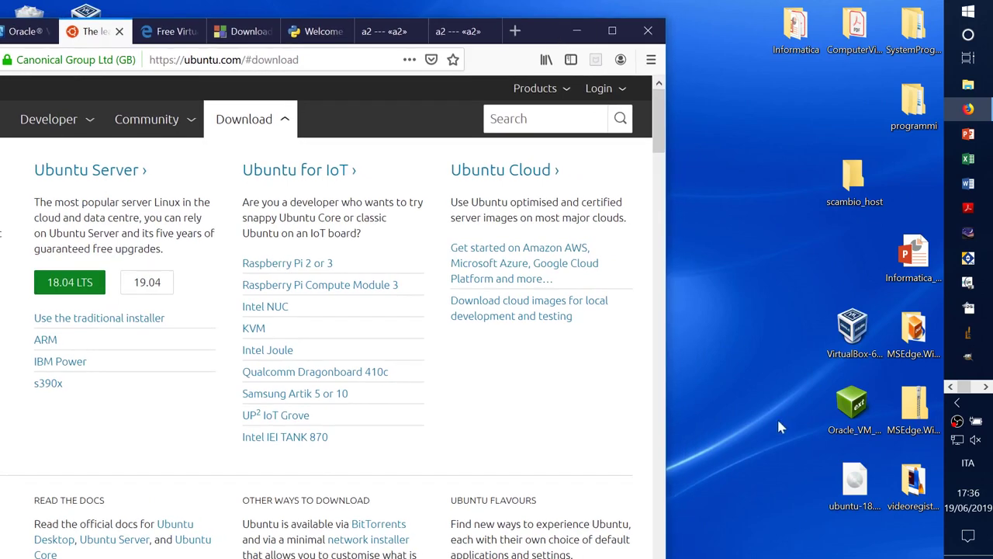
Step: Check the 1,85 GB Ubuntu 18.04.2 ISO's properties unchanged, then move Firefox back into place
right_click(856, 481)
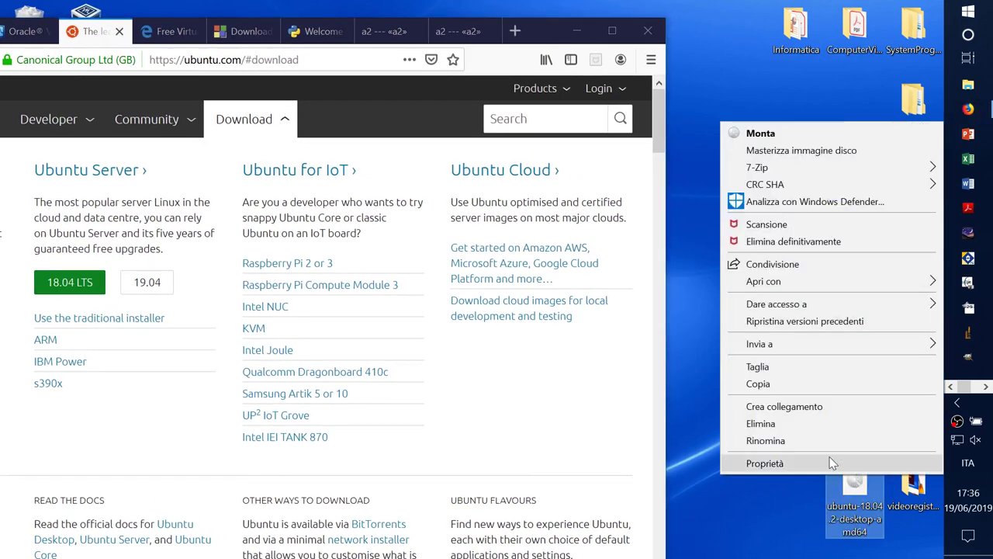
left_click(830, 463)
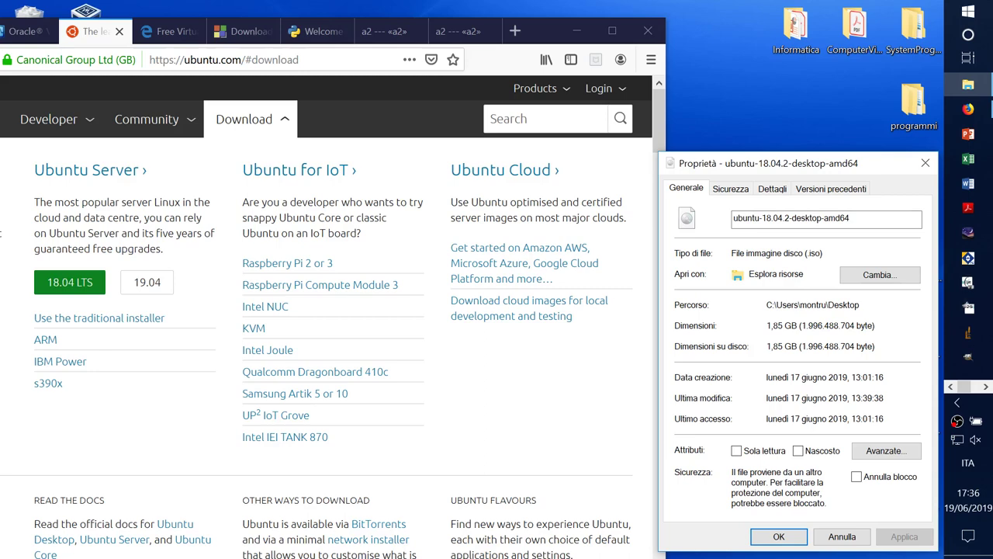
left_click(842, 537)
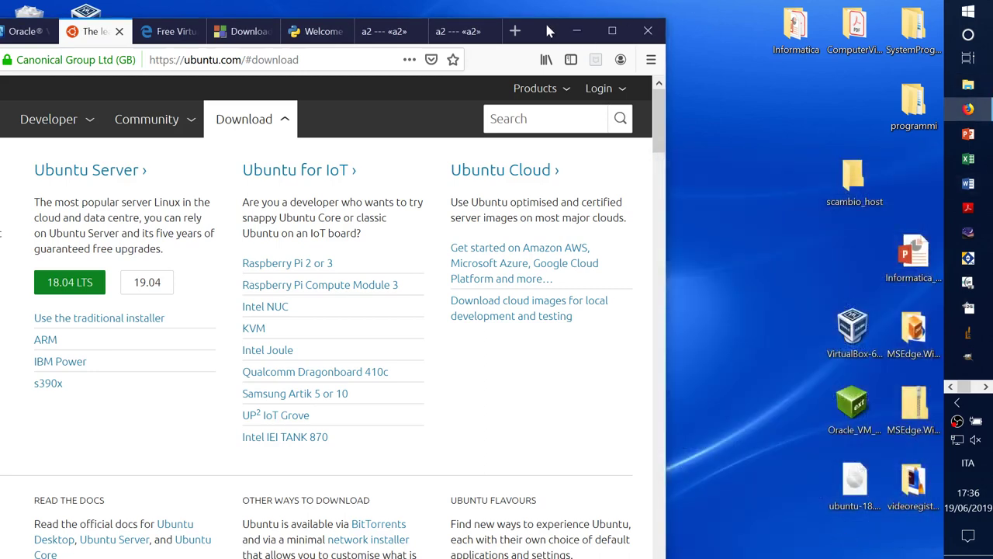
left_click_drag(547, 31, 758, 16)
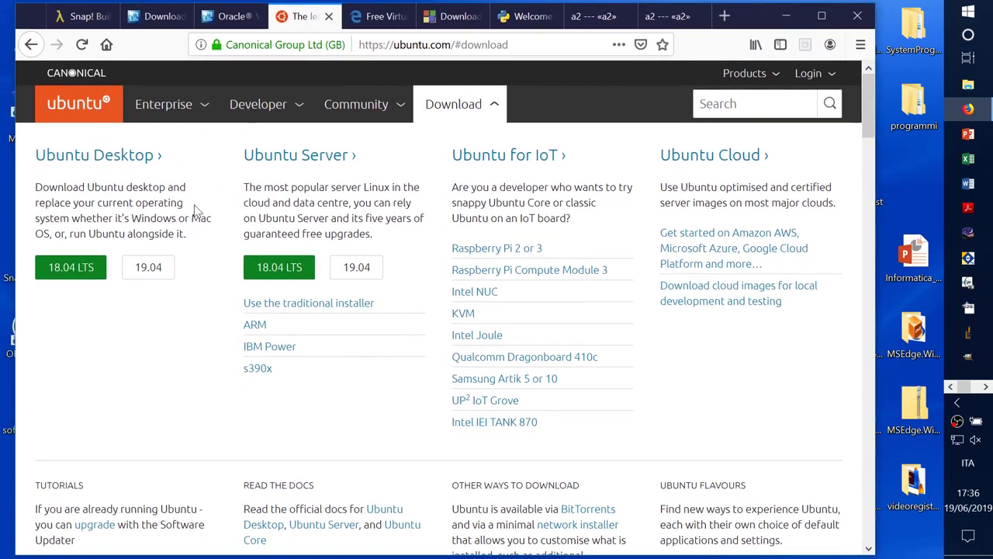
left_click(373, 19)
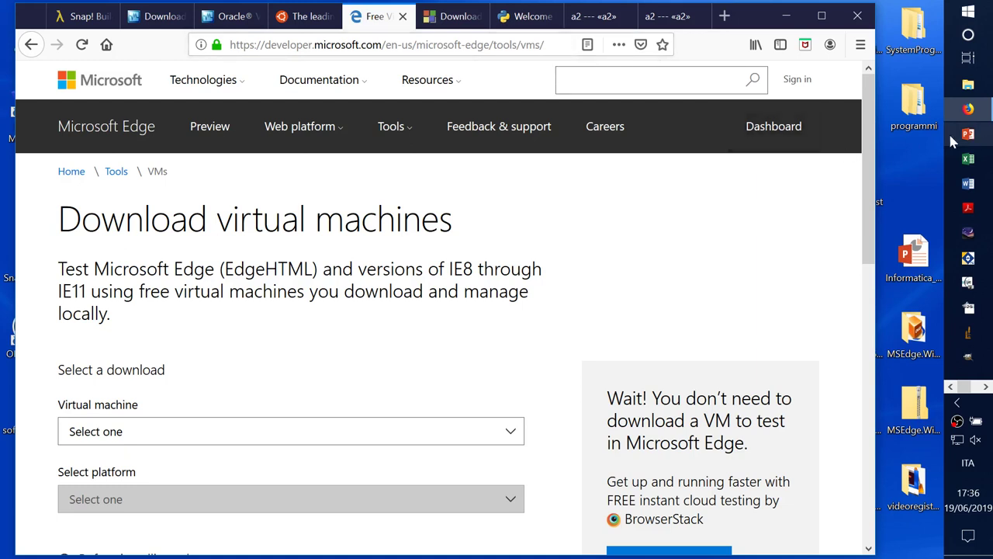
left_click_drag(871, 134, 868, 188)
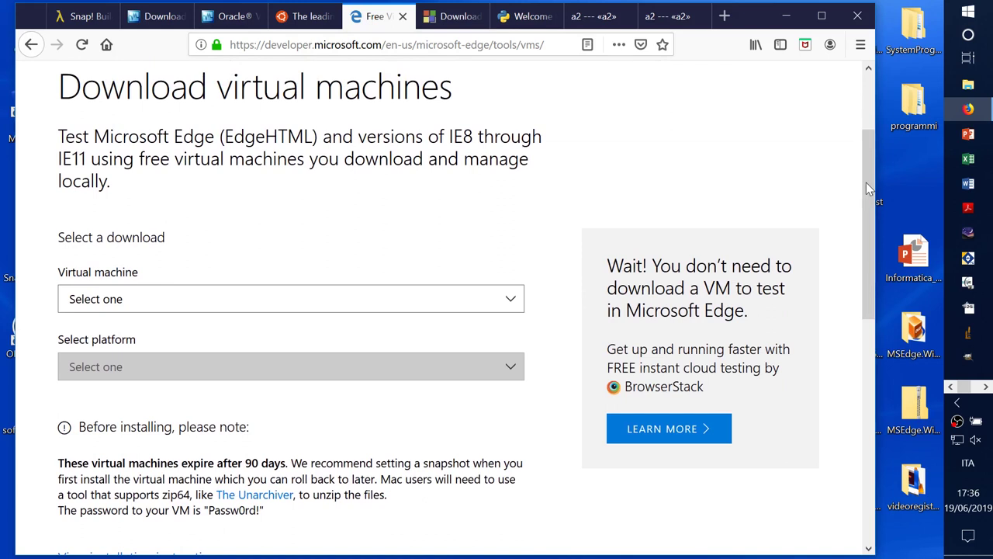
left_click(314, 19)
left_click(378, 19)
left_click(315, 16)
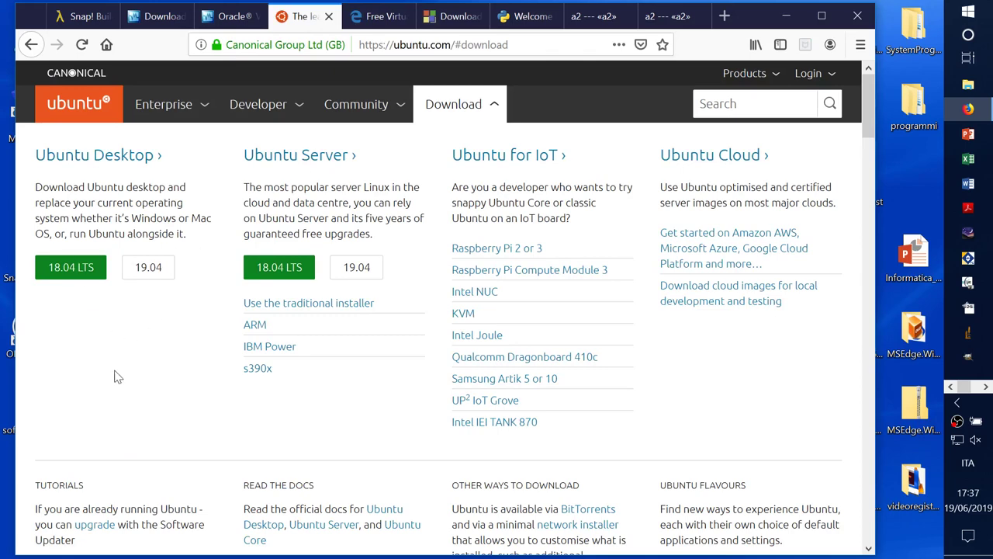
left_click_drag(765, 16, 545, 24)
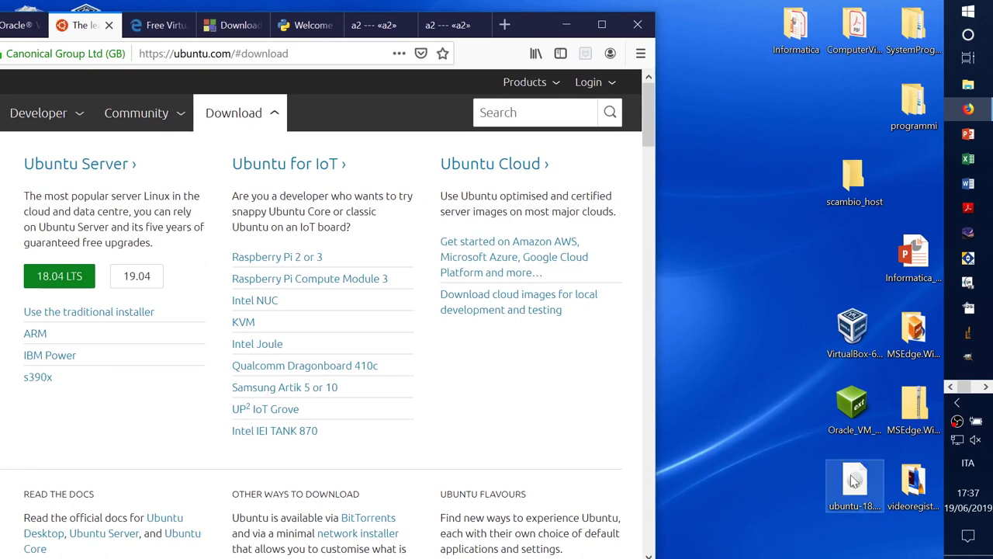
right_click(853, 480)
left_click(765, 463)
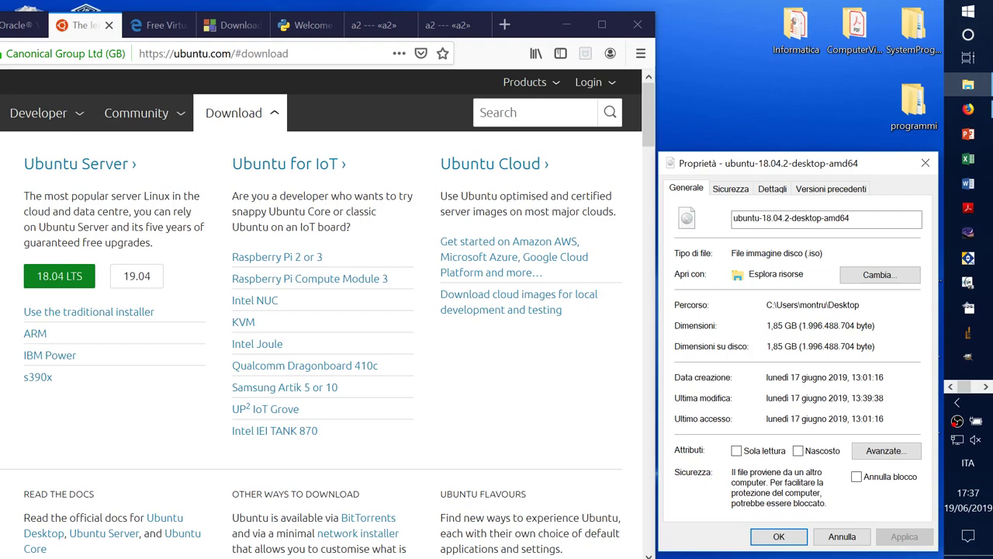
left_click(925, 162)
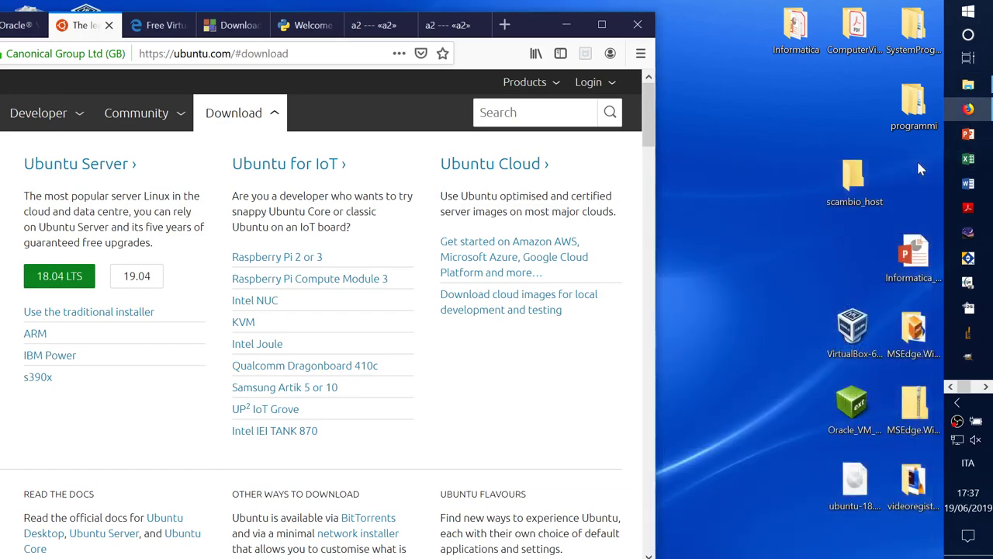
left_click_drag(533, 27, 780, 15)
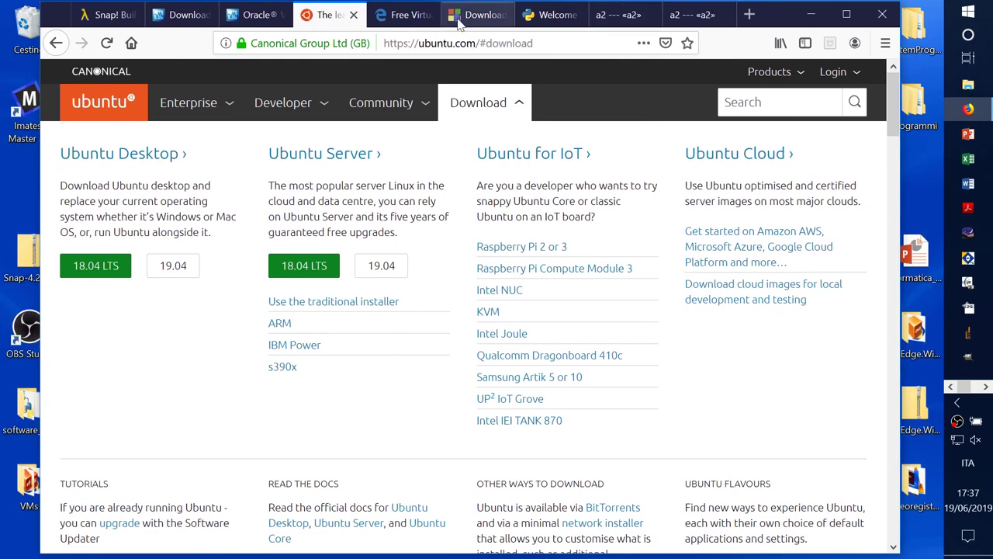
Step: Switch Firefox to the Free VMs tab, then look over VirtualBox Manager's Import Appliance options on Desktop 4
left_click(421, 19)
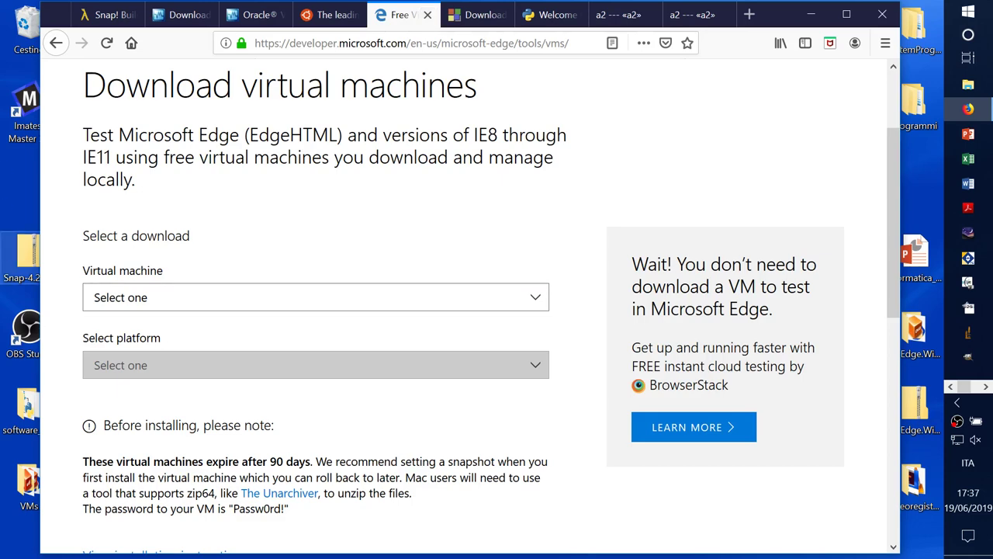
key("super+Tab")
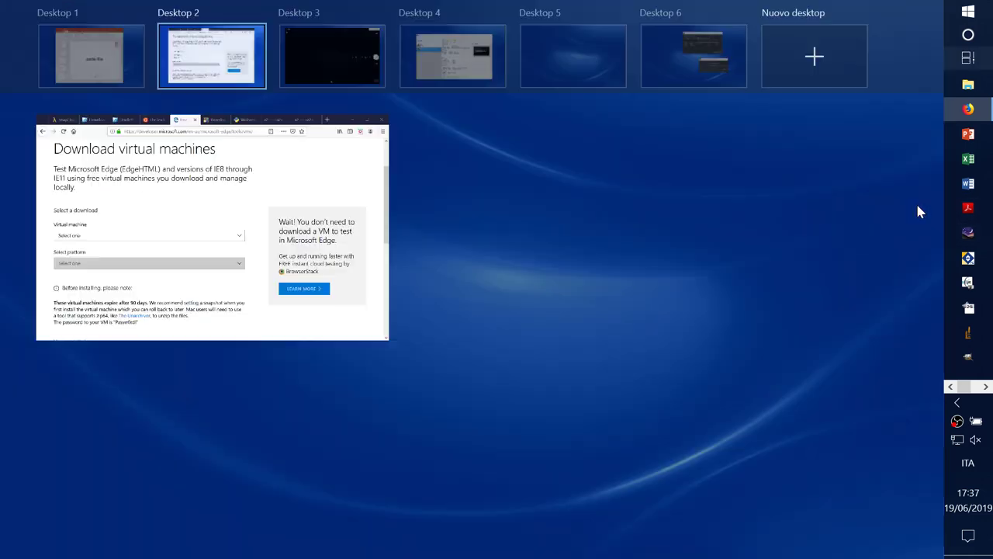
left_click(465, 73)
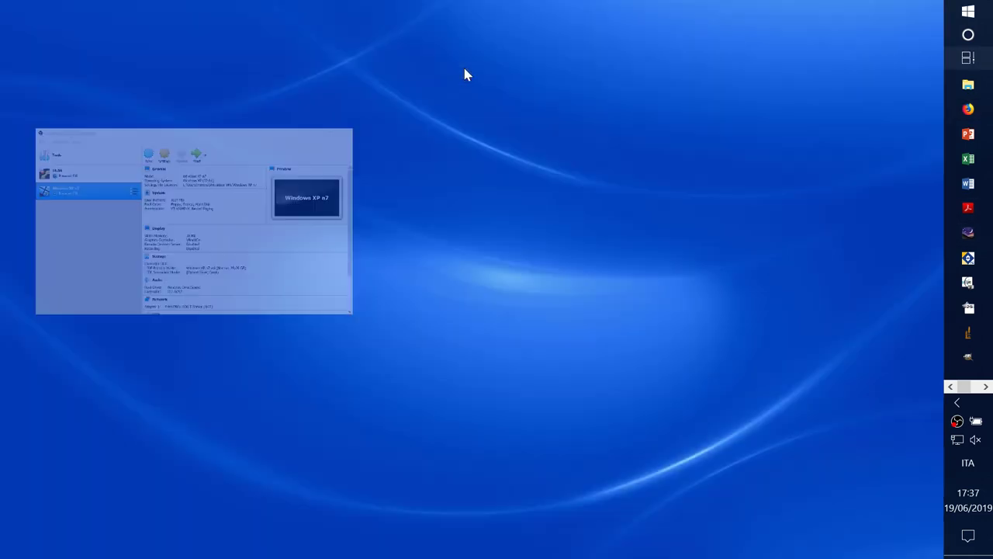
left_click_drag(505, 85, 514, 72)
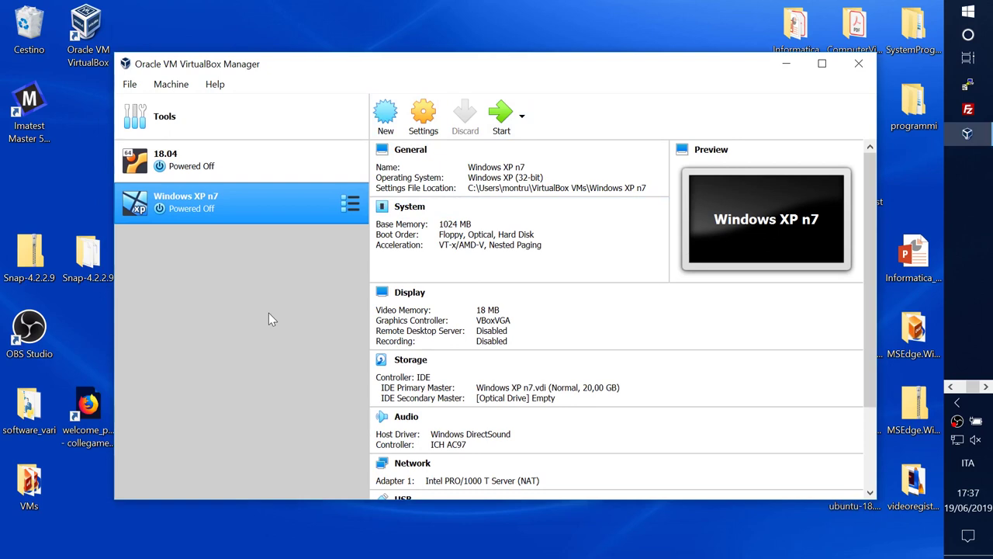
left_click(131, 86)
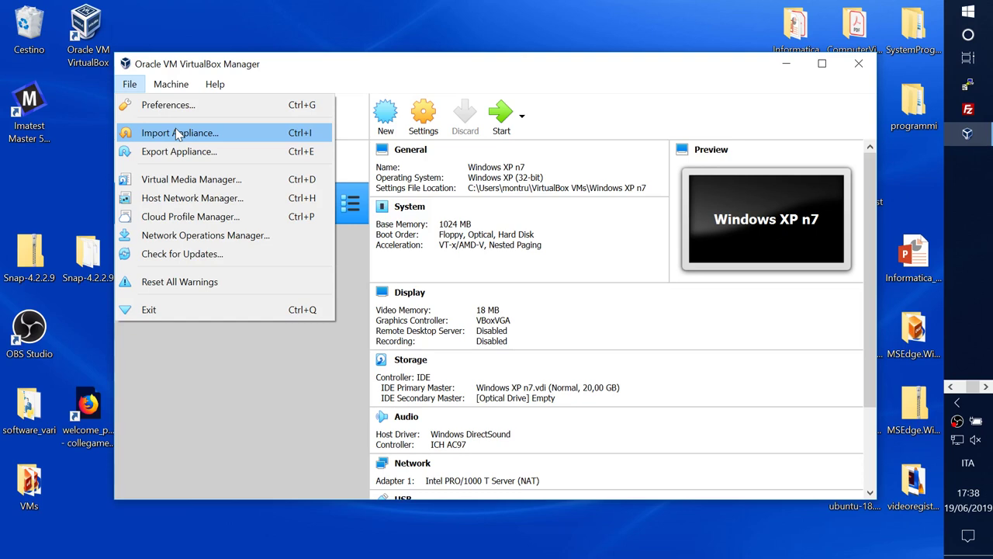
left_click(454, 78)
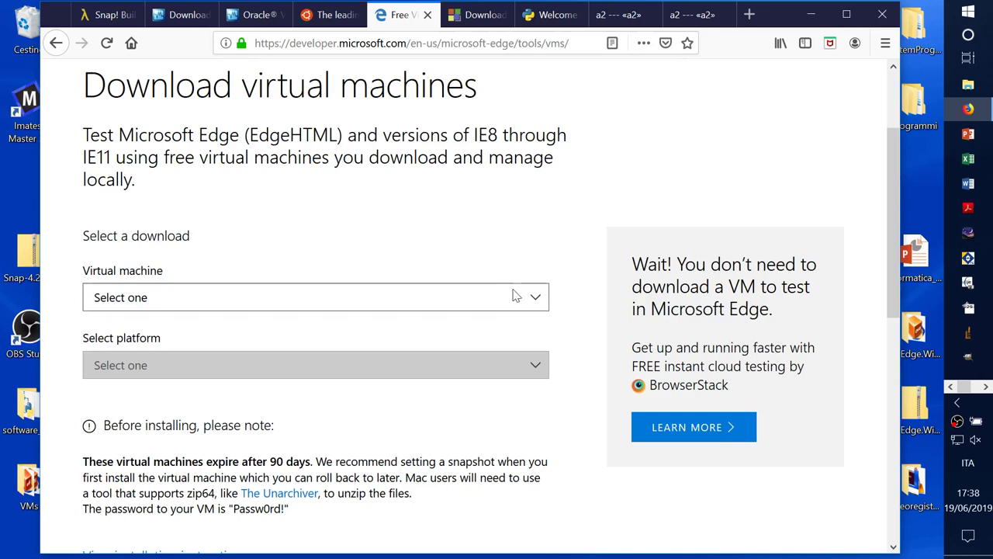
Step: Select MSEdge on Win10 (x64) Stable 1809 with VirtualBox as the platform
left_click(535, 300)
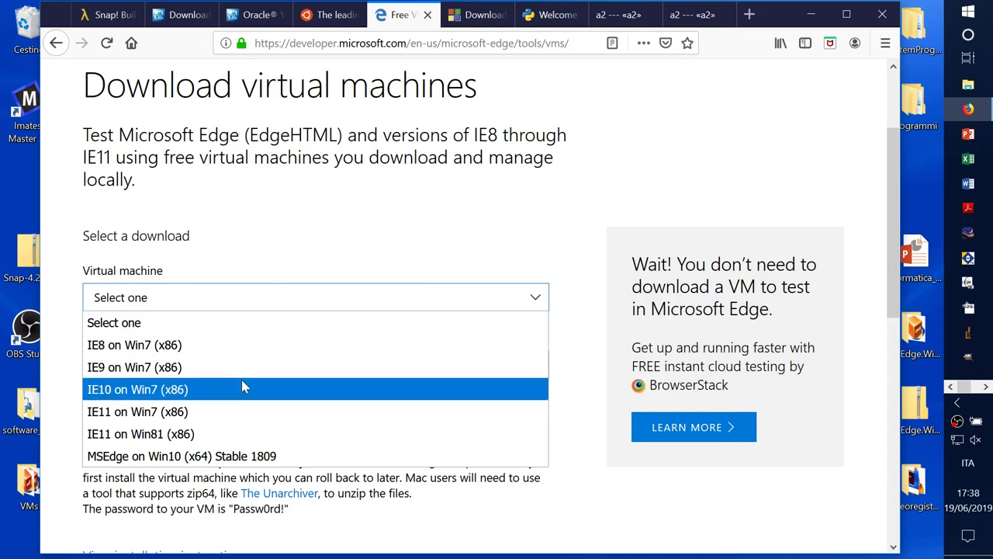
left_click(211, 460)
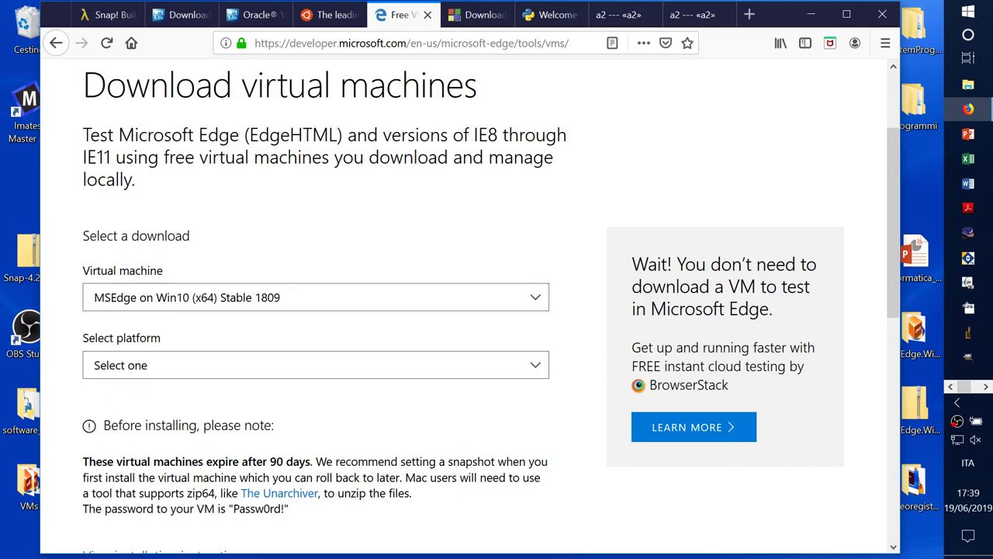
left_click(535, 364)
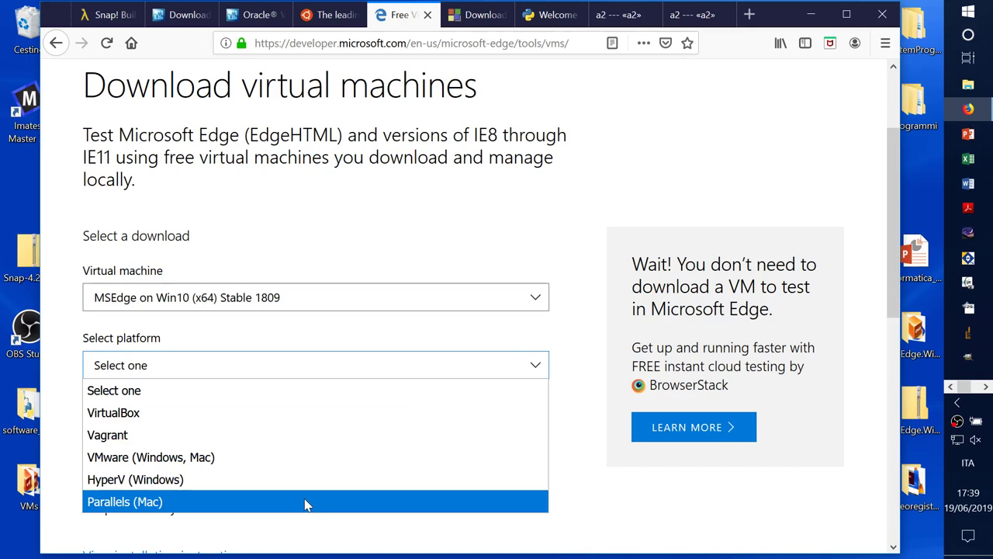
left_click(221, 425)
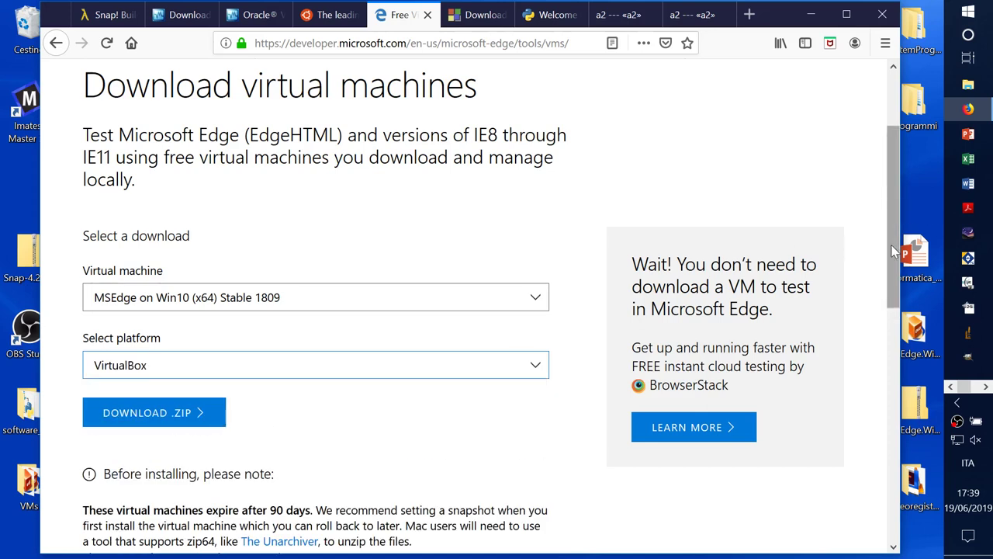
left_click_drag(893, 242, 893, 284)
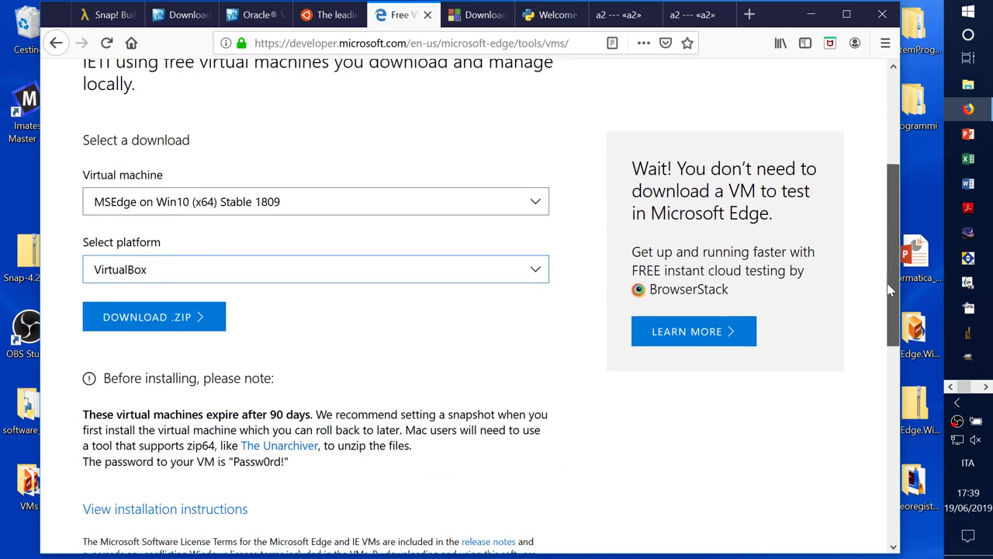
Step: Cancel the .ZIP download and move Firefox left to reveal the desktop icons
left_click(197, 319)
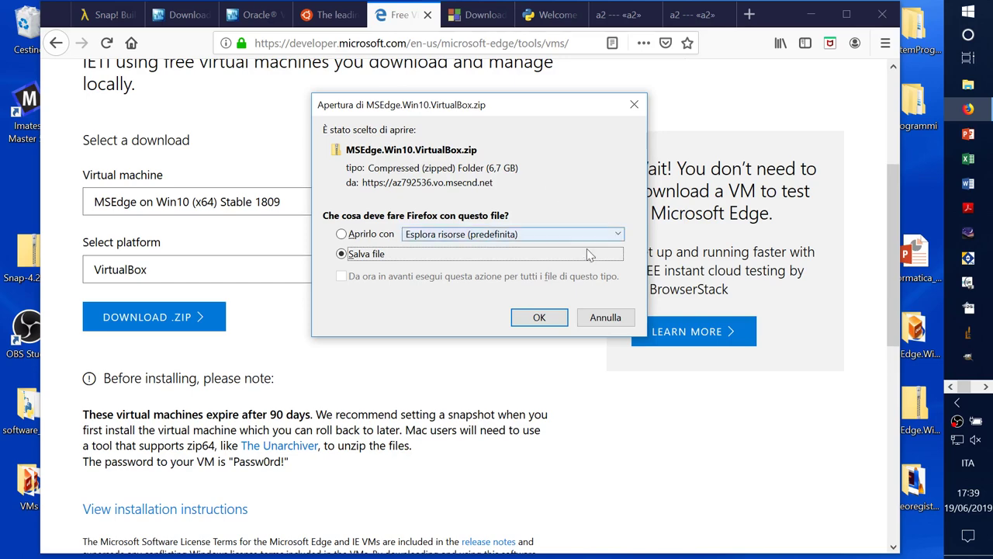
left_click(591, 319)
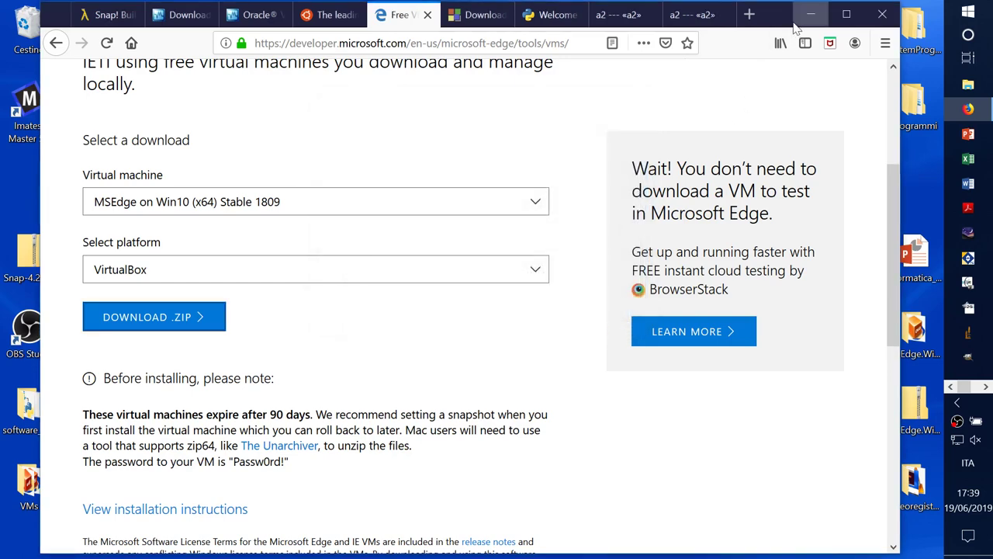
left_click_drag(781, 16, 518, 17)
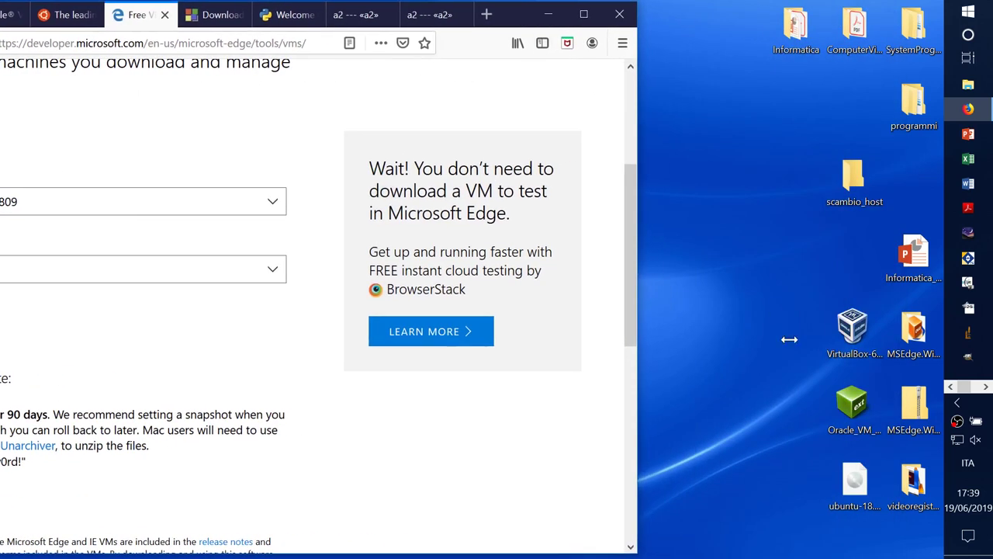
Step: Check the MSEdge zip file's properties, then close them
right_click(904, 407)
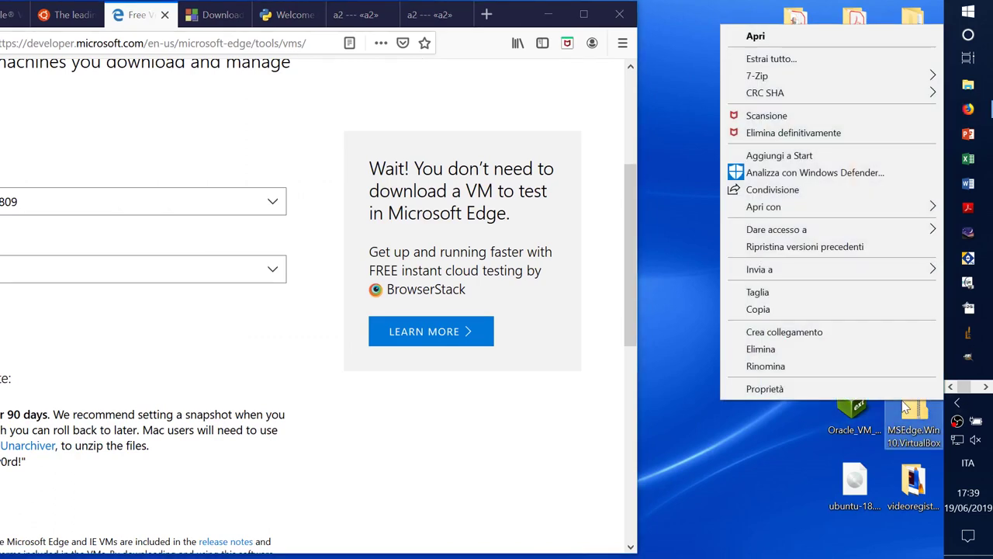
left_click(852, 389)
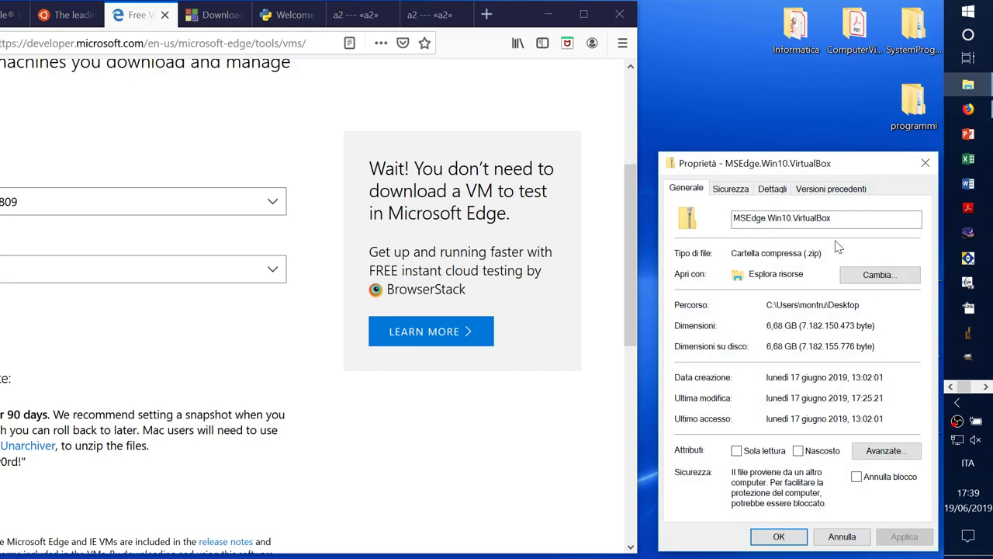
left_click_drag(862, 164, 823, 155)
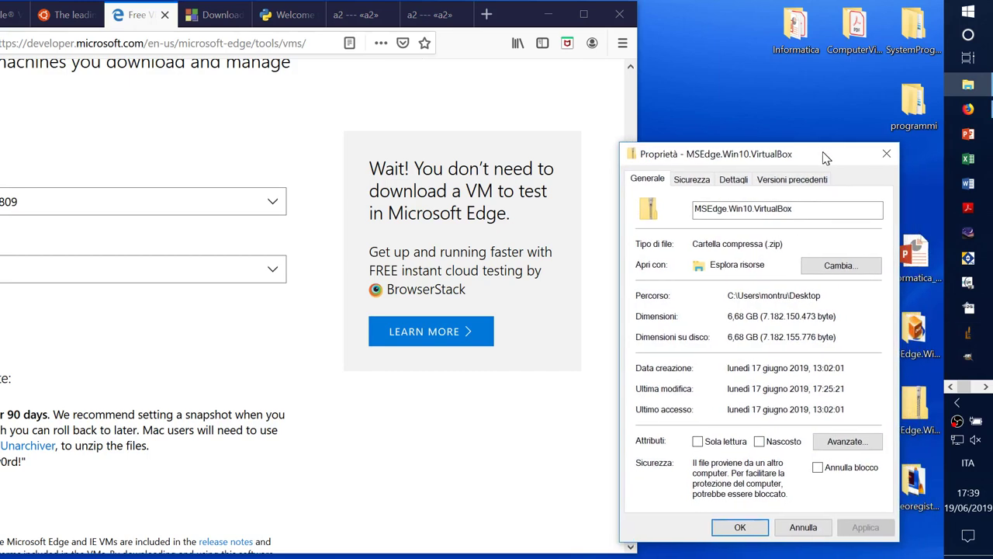
left_click(884, 155)
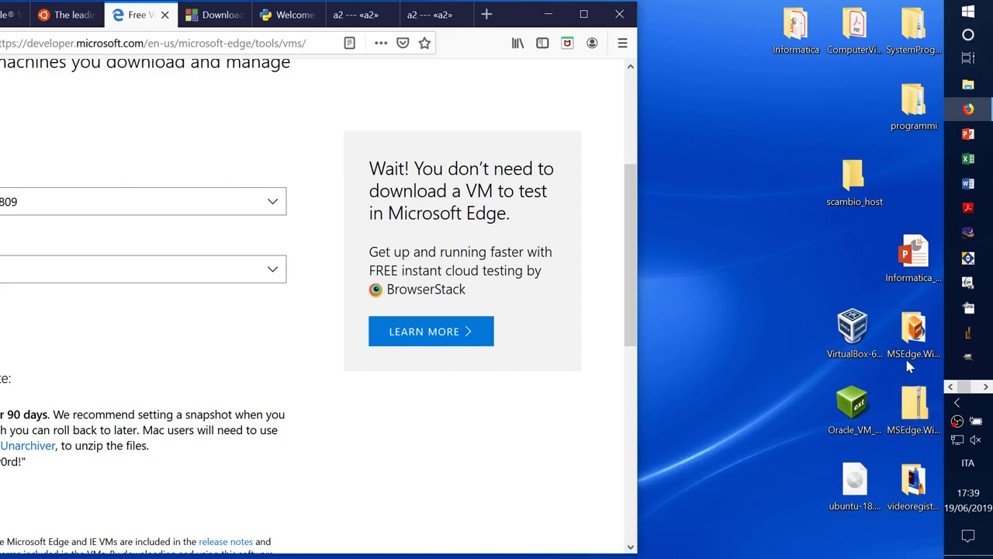
Step: In the extracted MSEdge.Win10.VirtualBox folder, check the 6,75 GB MSEdge - Win10 file's properties
left_click(913, 332)
double_click(913, 332)
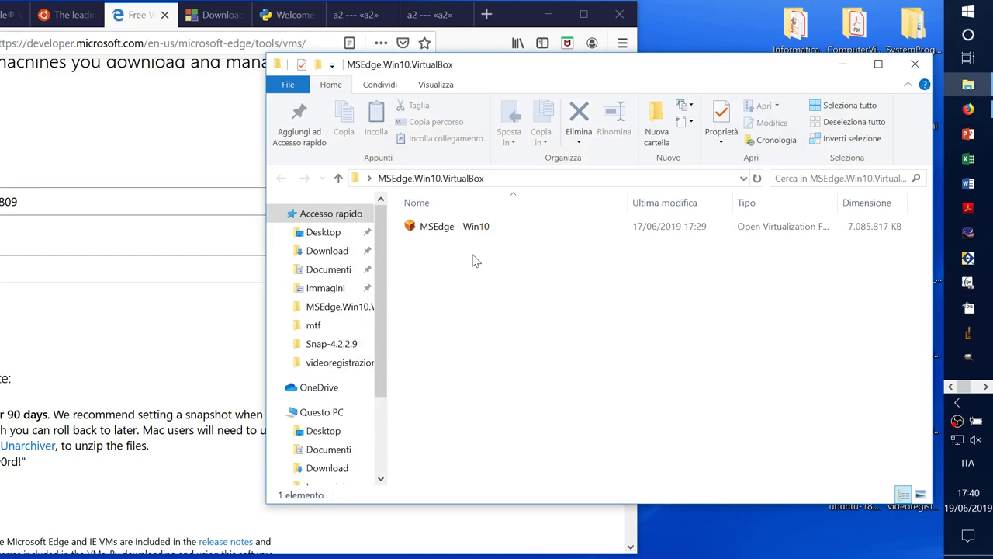
right_click(427, 227)
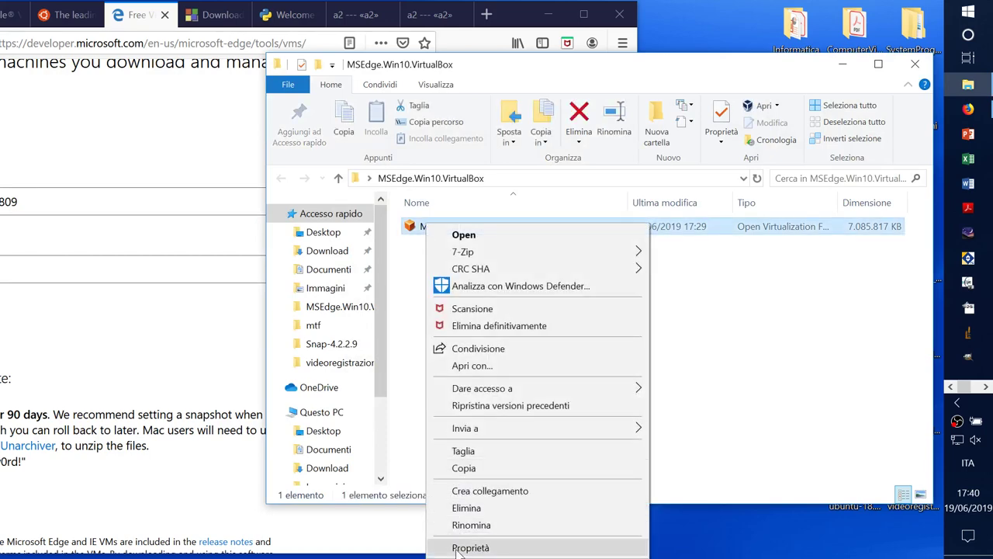
left_click(461, 548)
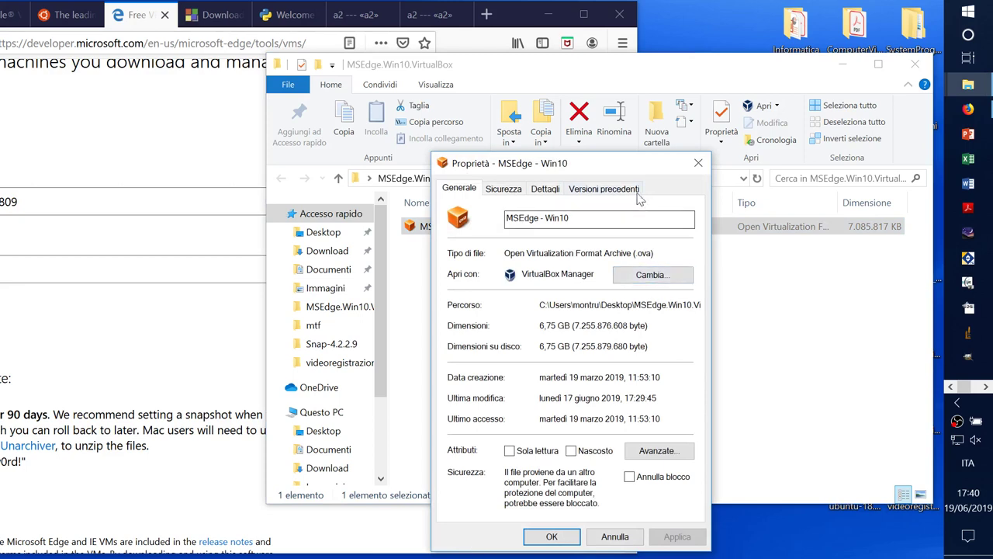
left_click_drag(629, 170, 665, 162)
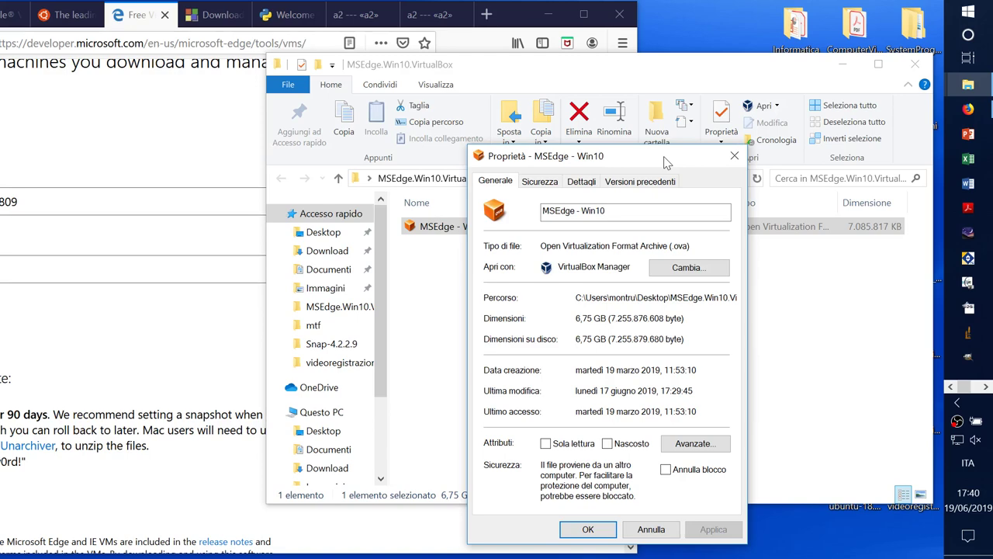
left_click(734, 157)
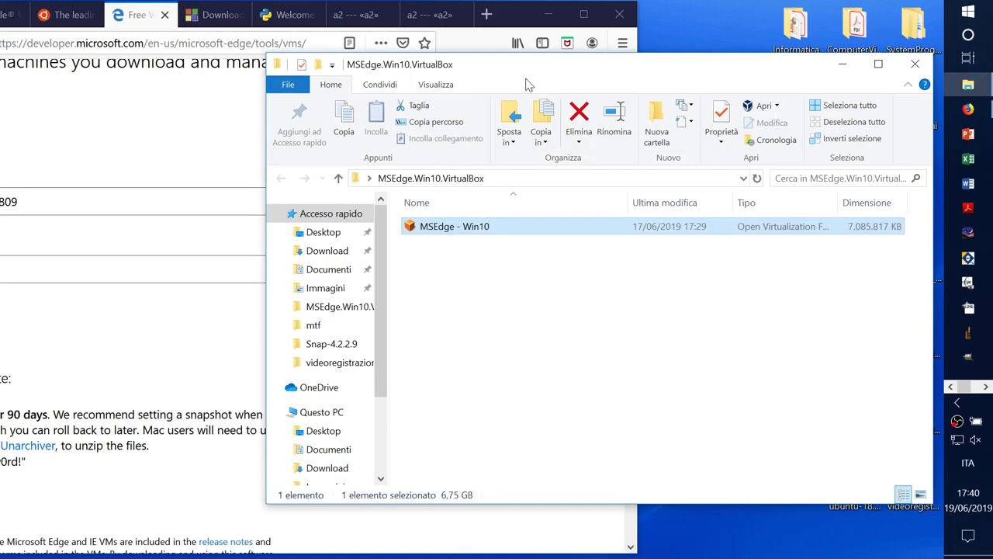
Step: Close the folder, move Firefox back up, and show the virtual desktops overview
left_click(915, 68)
left_click_drag(651, 33, 752, 14)
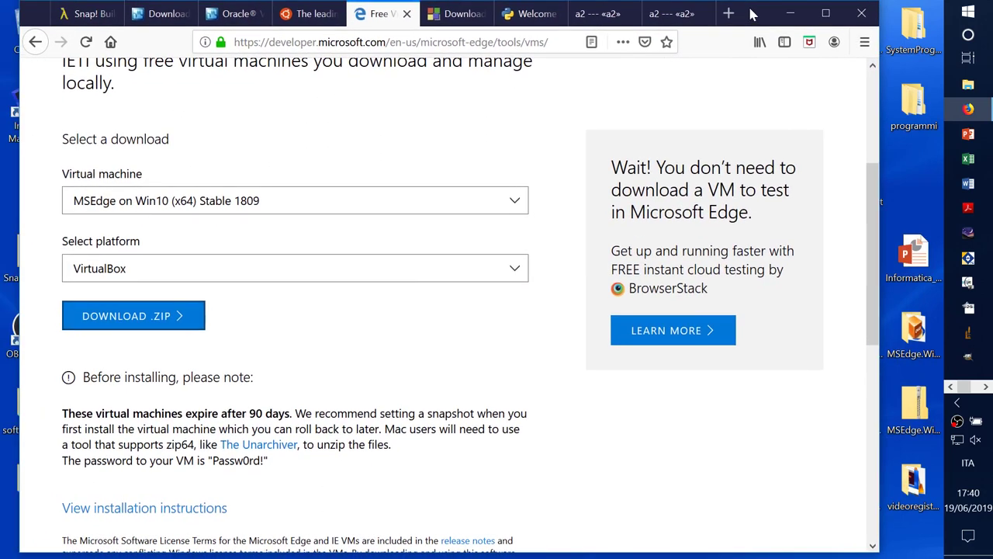
key("super+Tab")
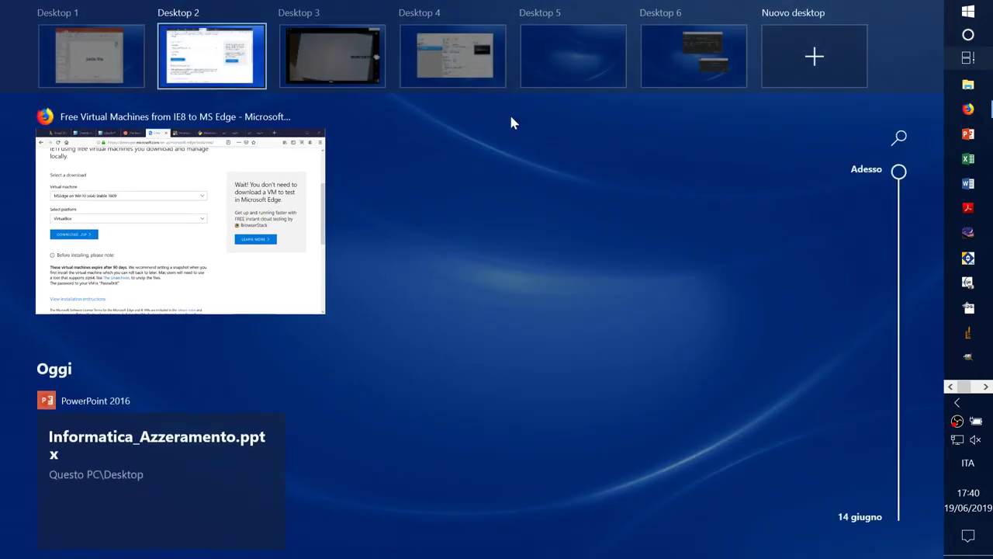
Step: On Desktop 4, create a new VM named 'Linux', type Linux, version Ubuntu (64-bit)
left_click(452, 56)
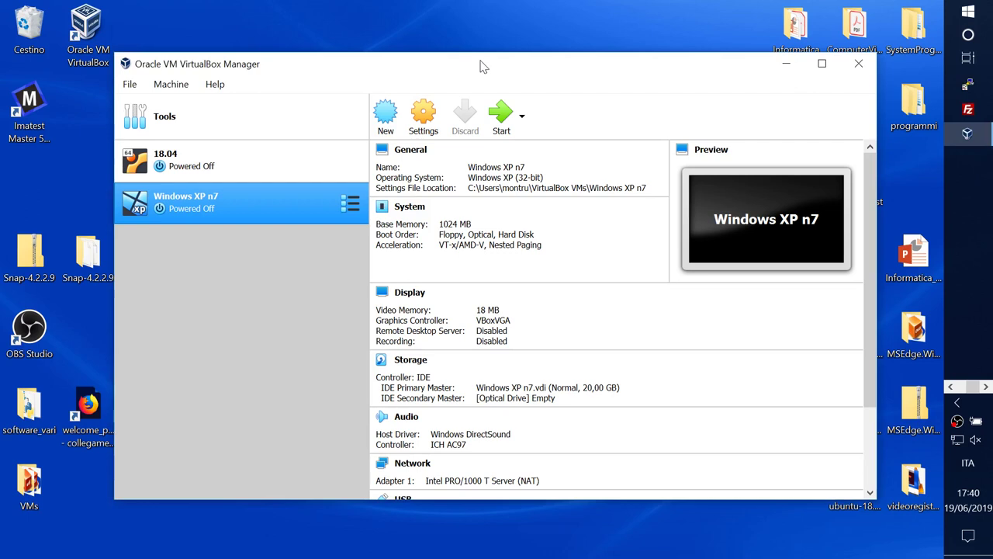
left_click_drag(480, 67, 500, 60)
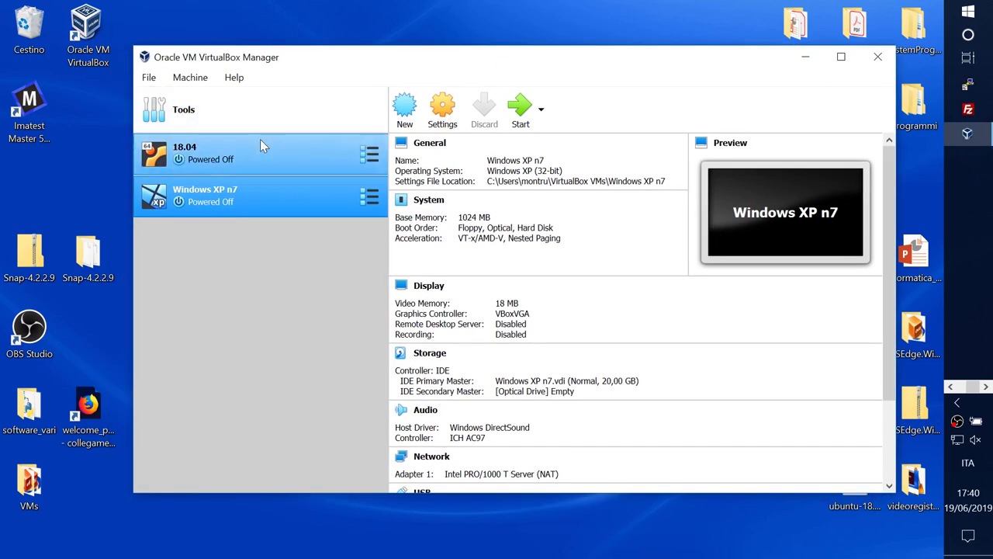
left_click(412, 107)
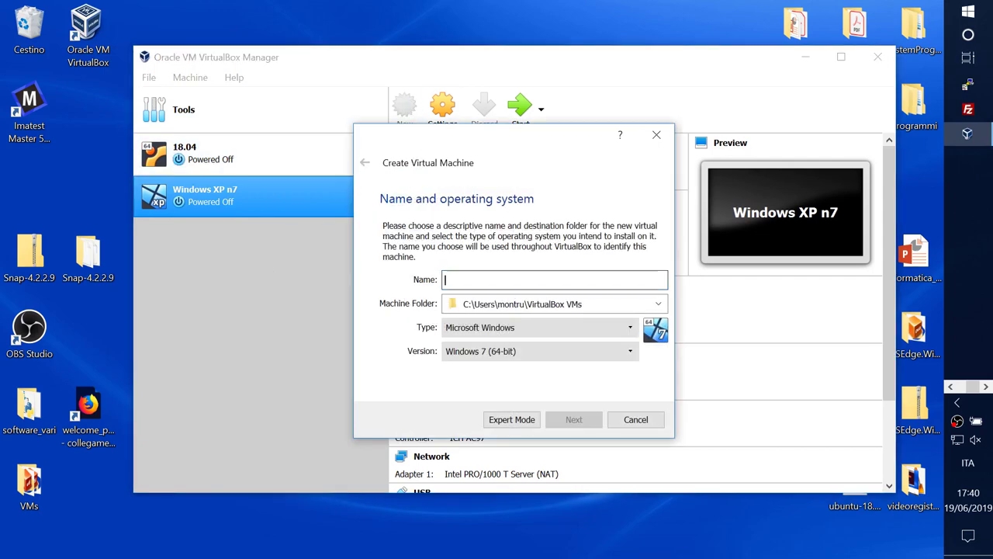
type("Linux")
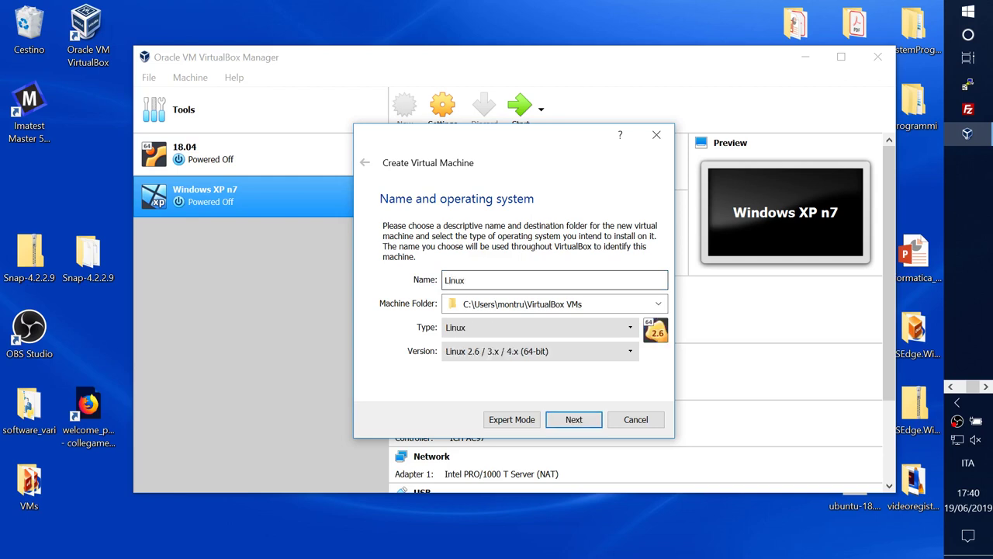
left_click(630, 326)
left_click(593, 354)
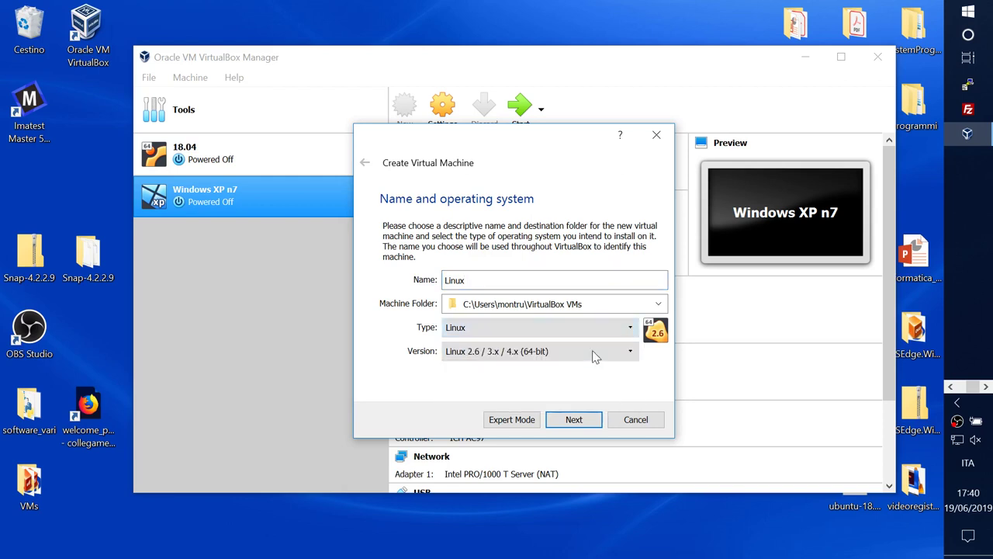
left_click(630, 352)
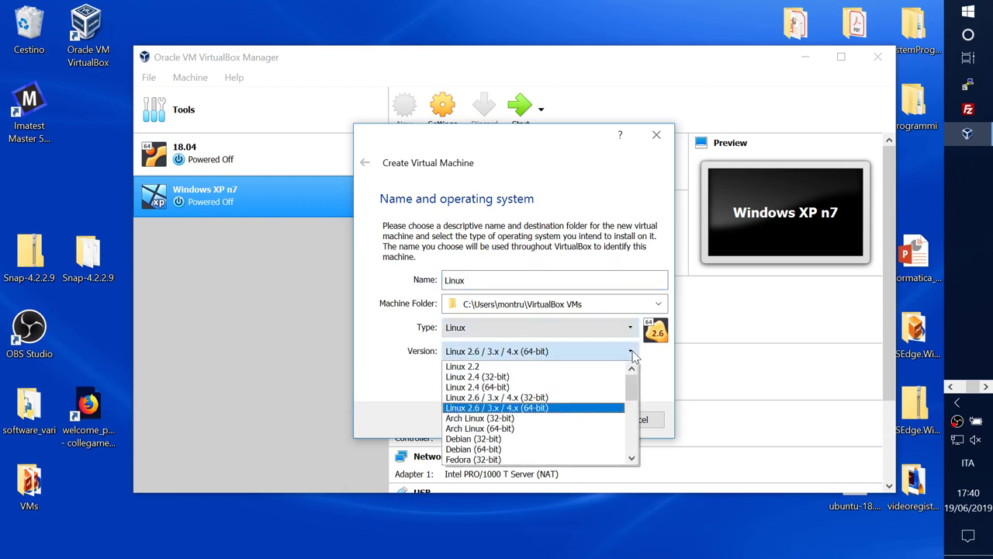
left_click_drag(632, 397, 633, 448)
left_click(540, 439)
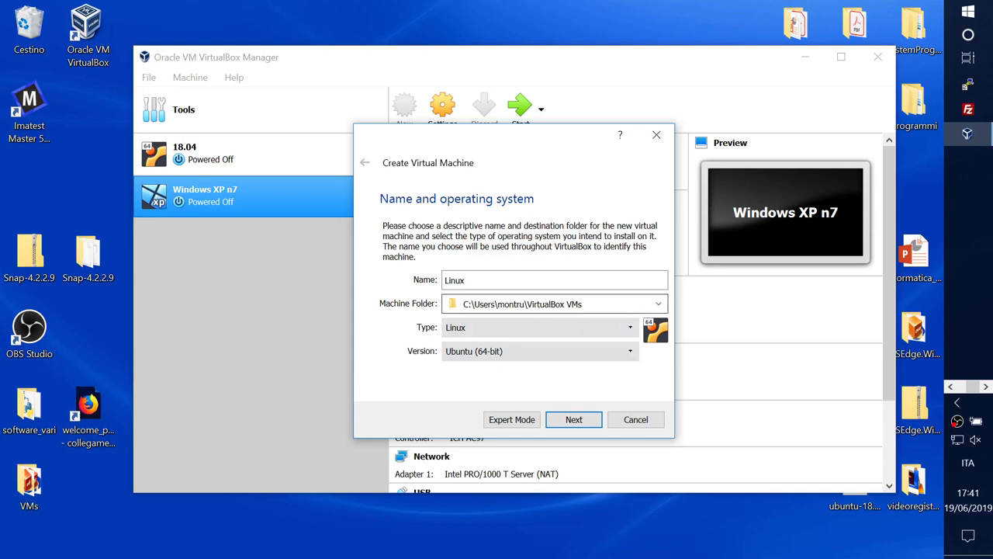
Step: Set the Linux VM's memory size to 4096 MB and continue to the hard disk page
left_click(564, 422)
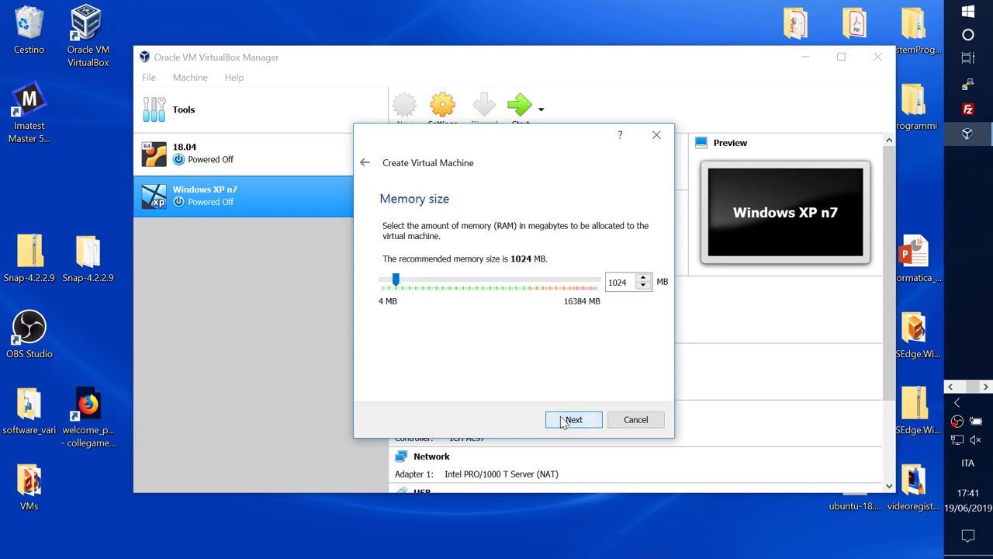
double_click(617, 282)
type("4096")
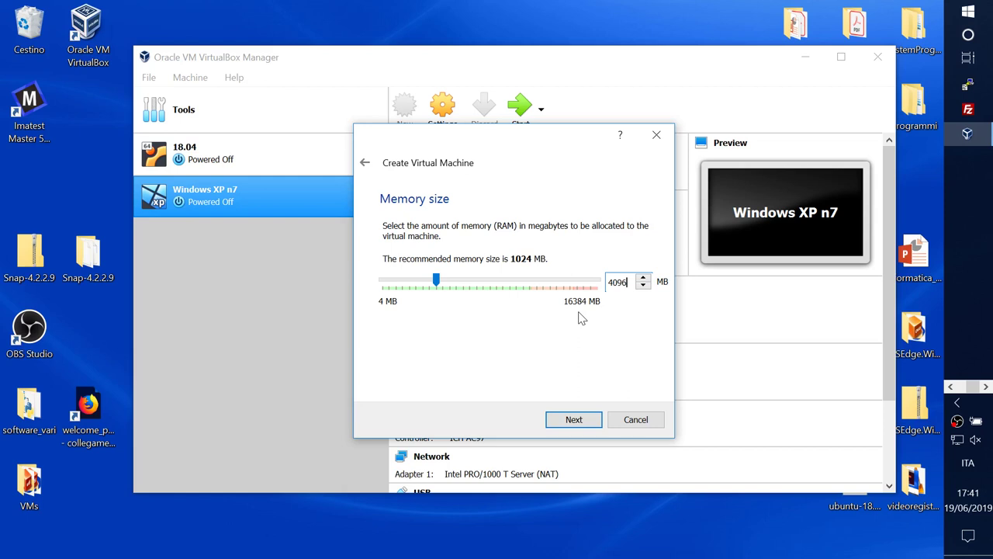
left_click(572, 419)
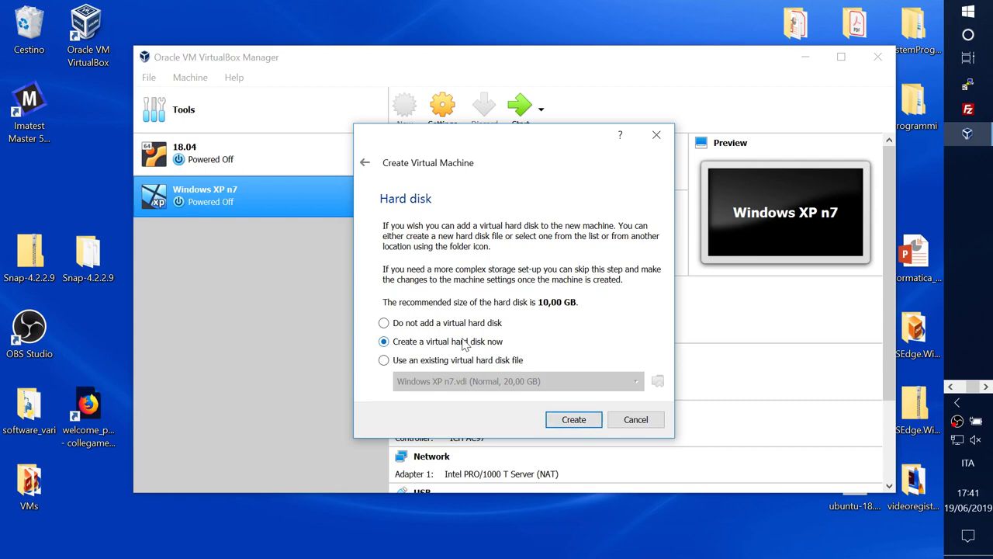
Step: Create a dynamically allocated 50 GB VDI hard disk, Linux.vdi, and finish the VM
left_click(566, 423)
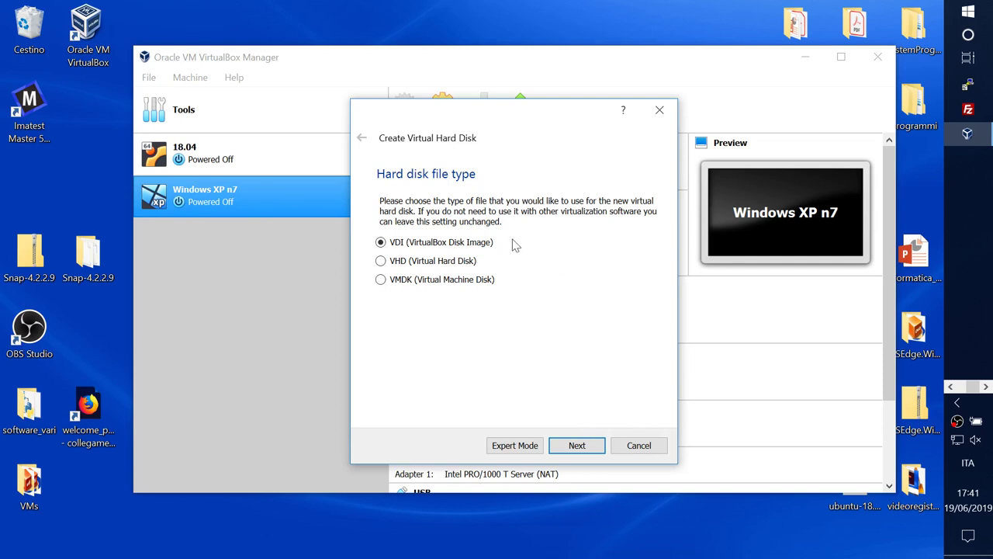
left_click(574, 445)
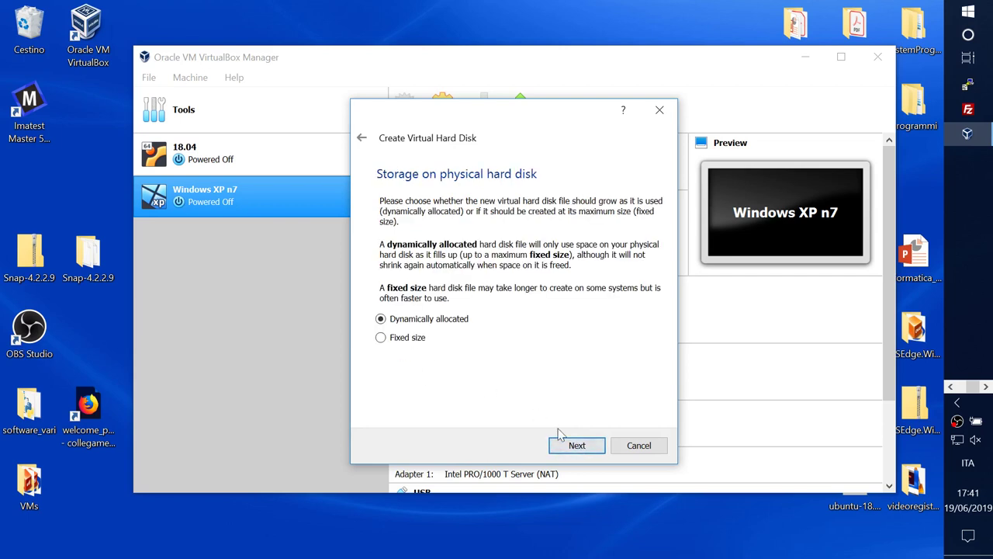
left_click(570, 446)
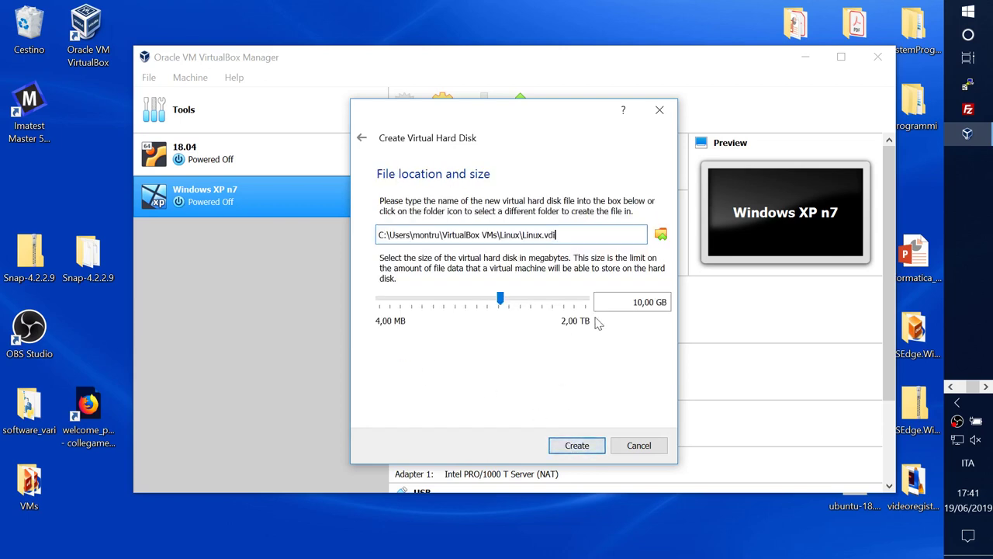
left_click(642, 302)
key("BackSpace")
key("BackSpace")
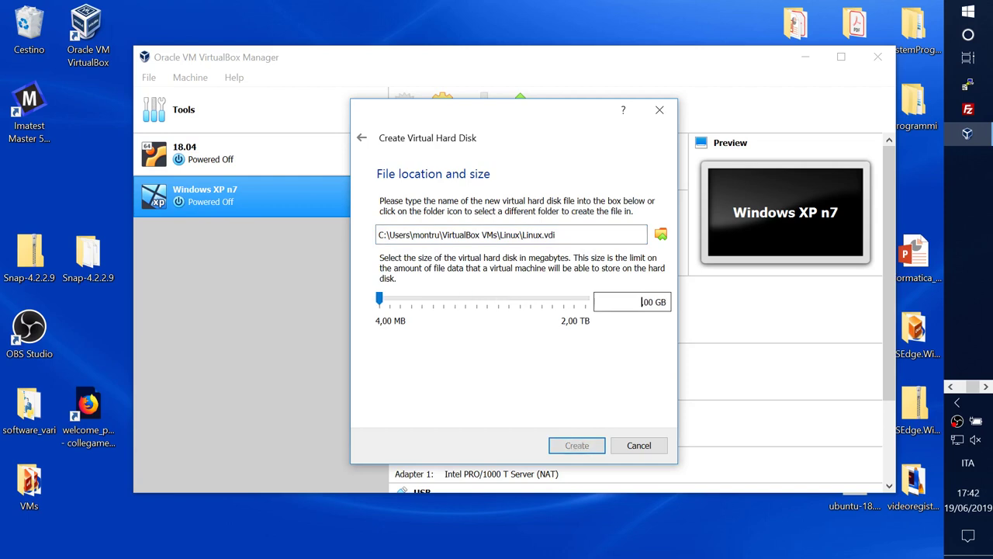
type("50")
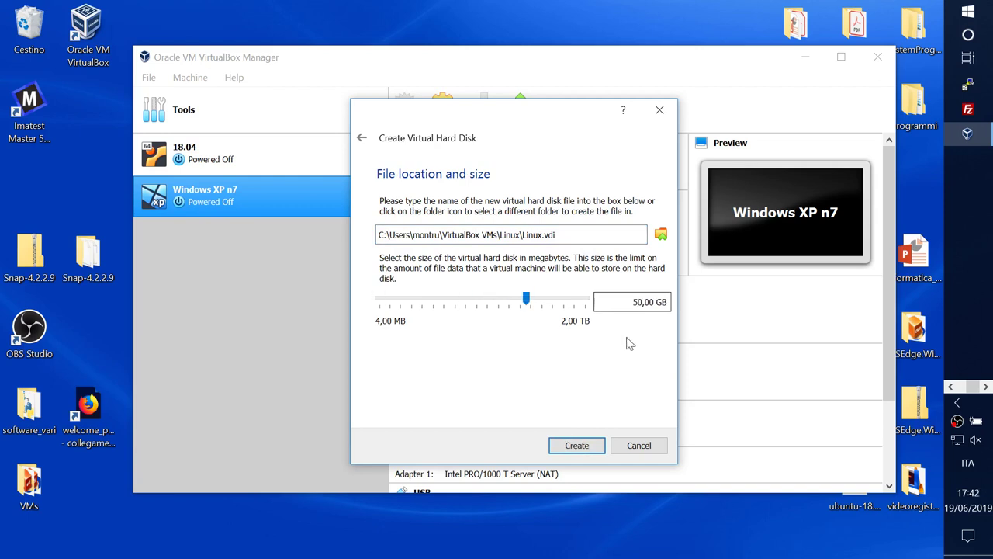
left_click(577, 444)
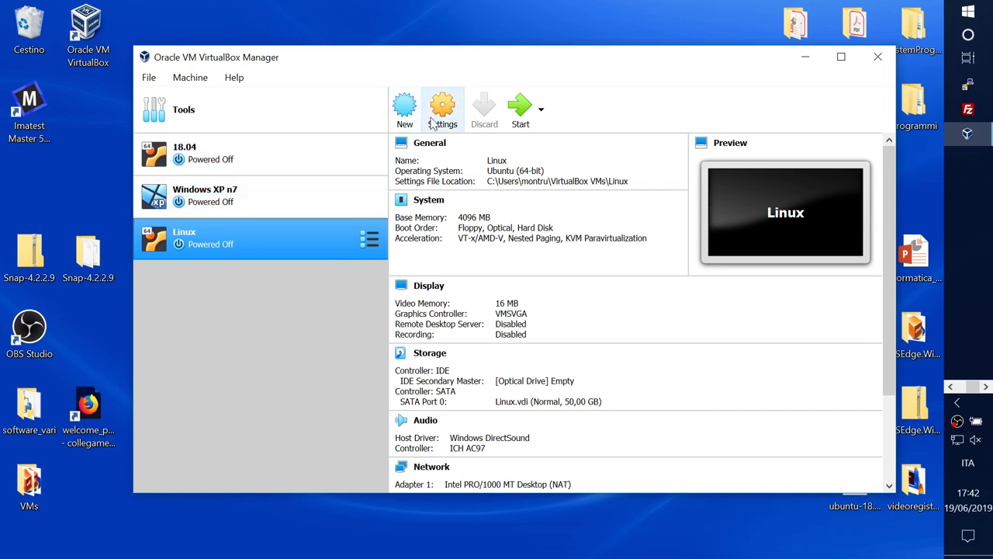
Step: In the Linux VM's Display settings, tick 3D and 2D video acceleration
left_click(433, 123)
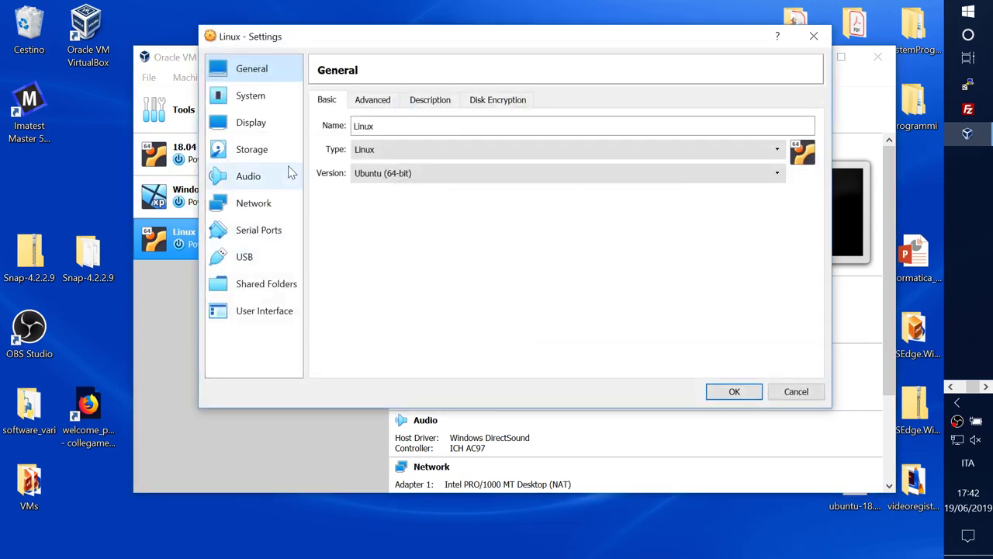
left_click(259, 94)
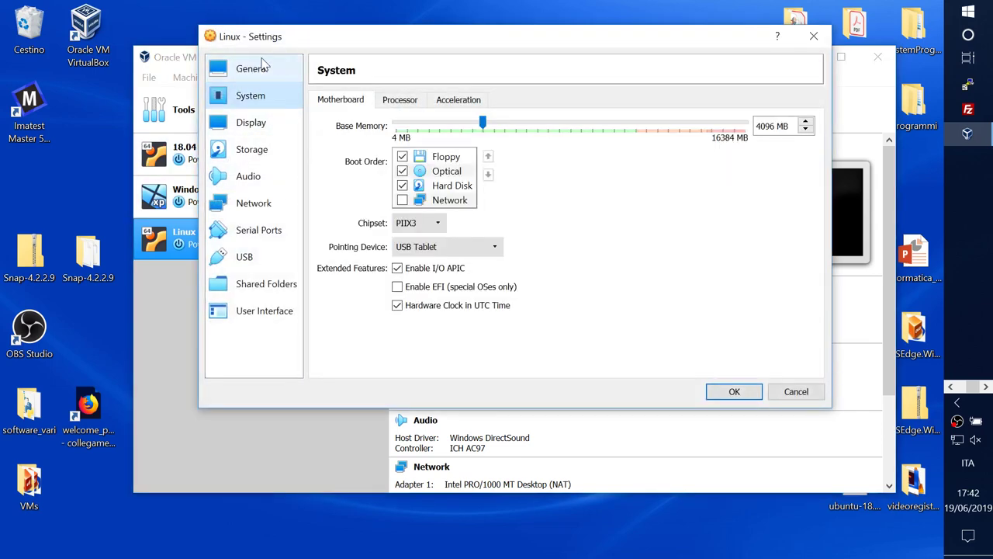
left_click(253, 70)
left_click(251, 124)
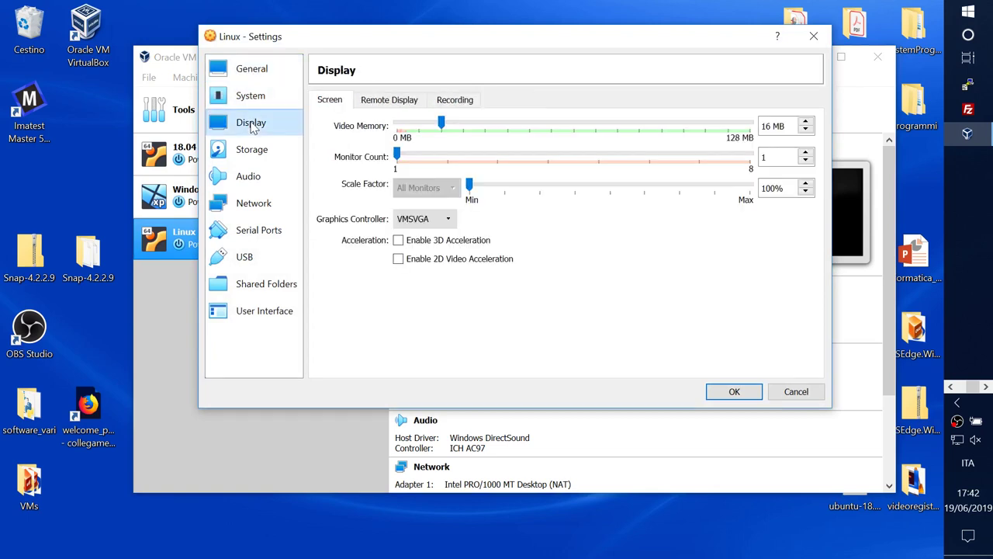
left_click(398, 241)
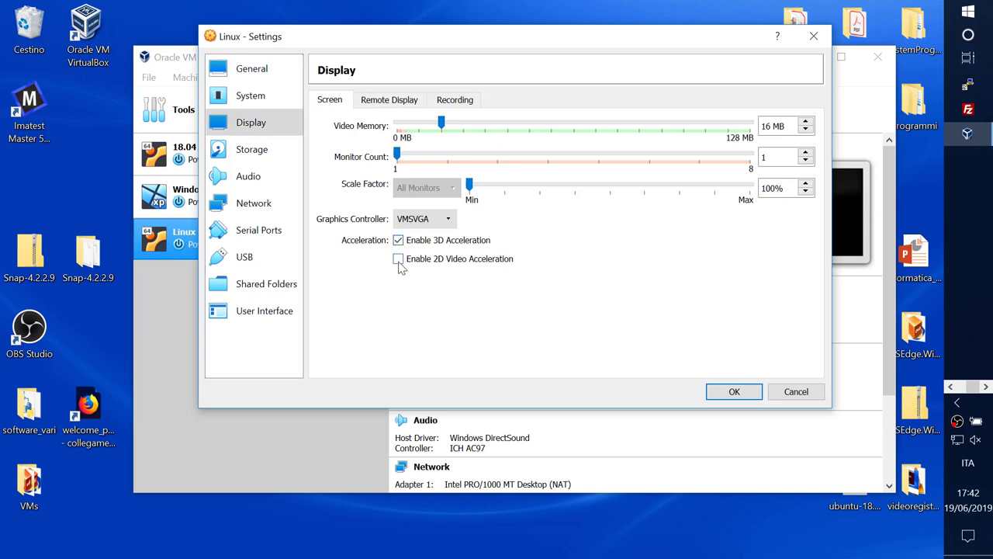
left_click(398, 261)
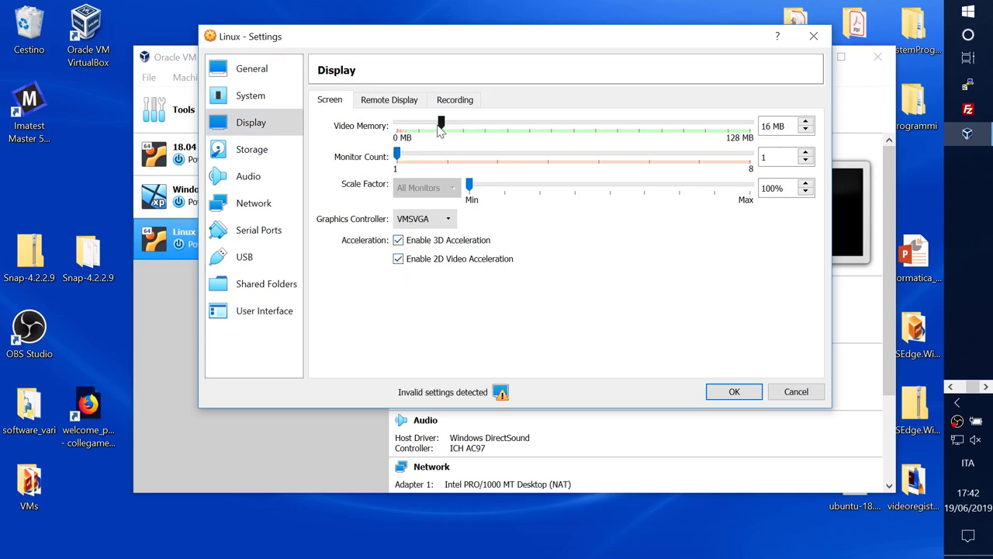
Step: Set video memory to 128 MB, choose VBoxSVGA, and clear both acceleration options
left_click_drag(441, 124, 759, 128)
left_click(453, 221)
left_click(431, 267)
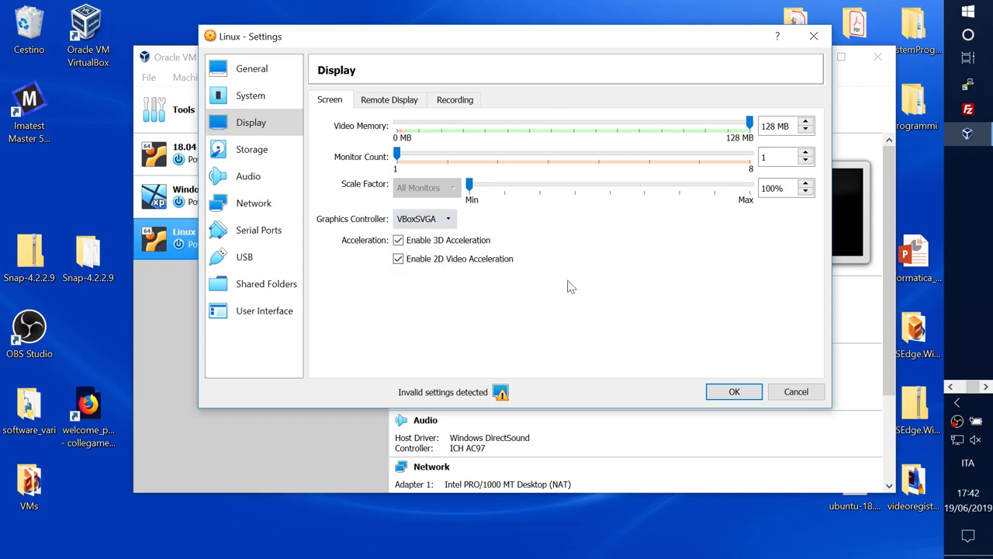
left_click(398, 258)
left_click(398, 240)
left_click(398, 258)
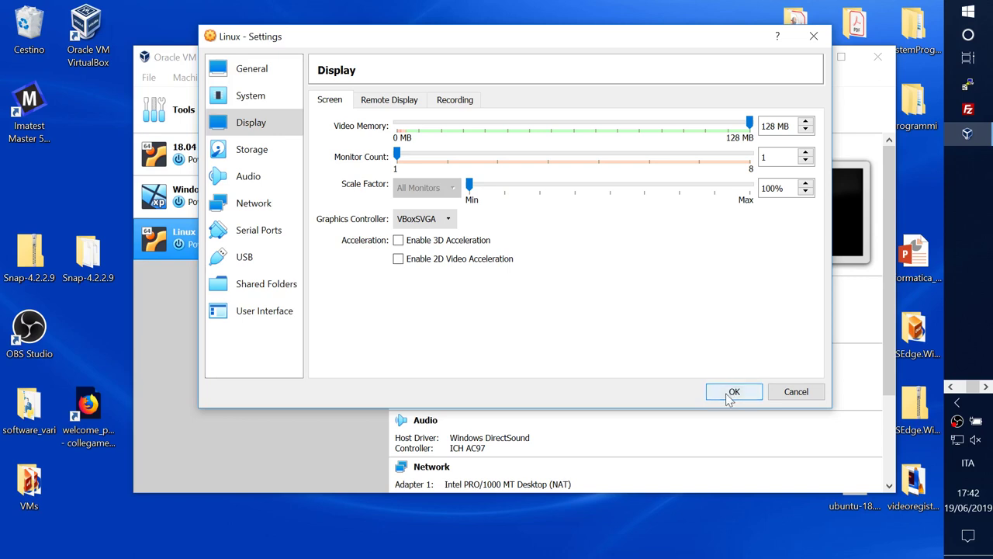
left_click(264, 153)
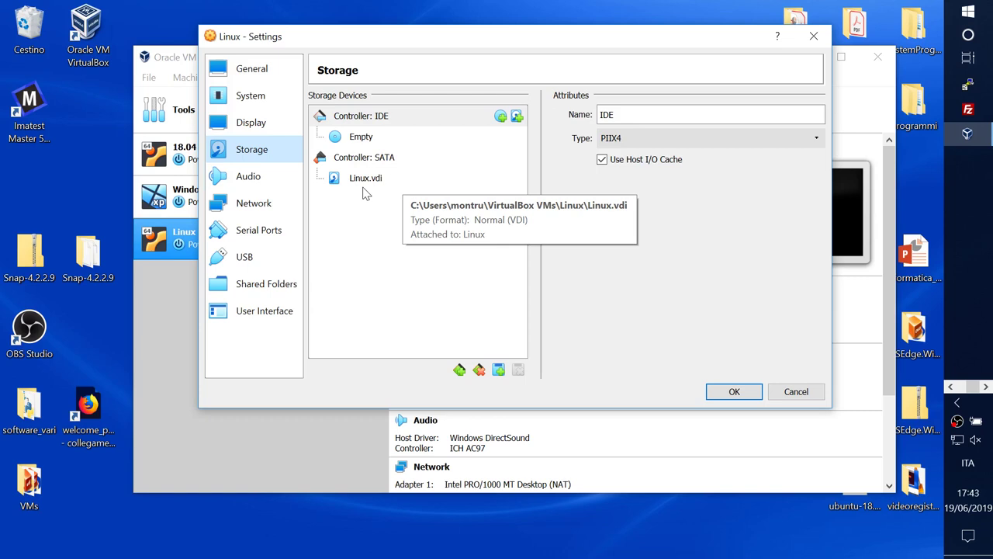
Step: Attach ubuntu-18.04.2-desktop-amd64.iso to the empty optical drive
left_click(355, 139)
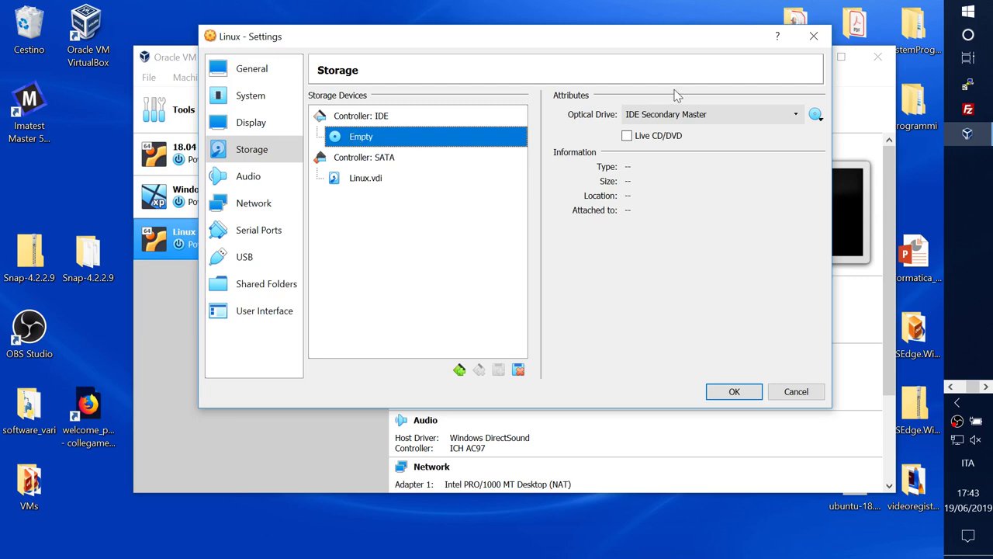
left_click(814, 115)
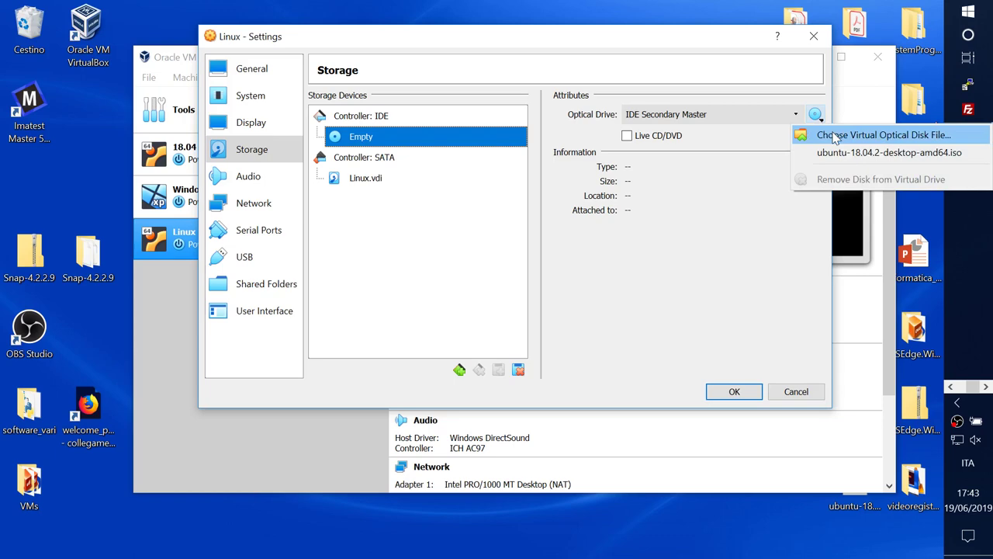
left_click(834, 136)
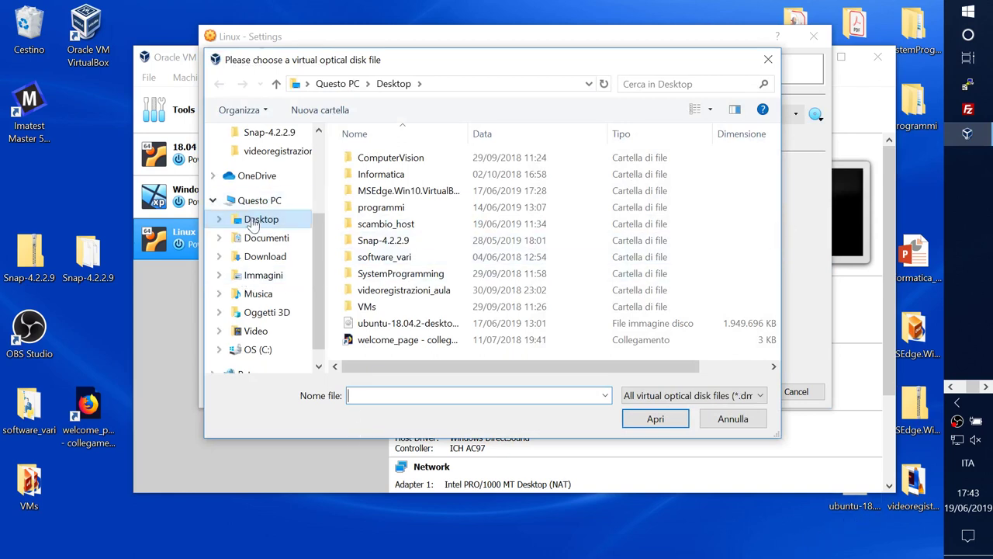
left_click(398, 324)
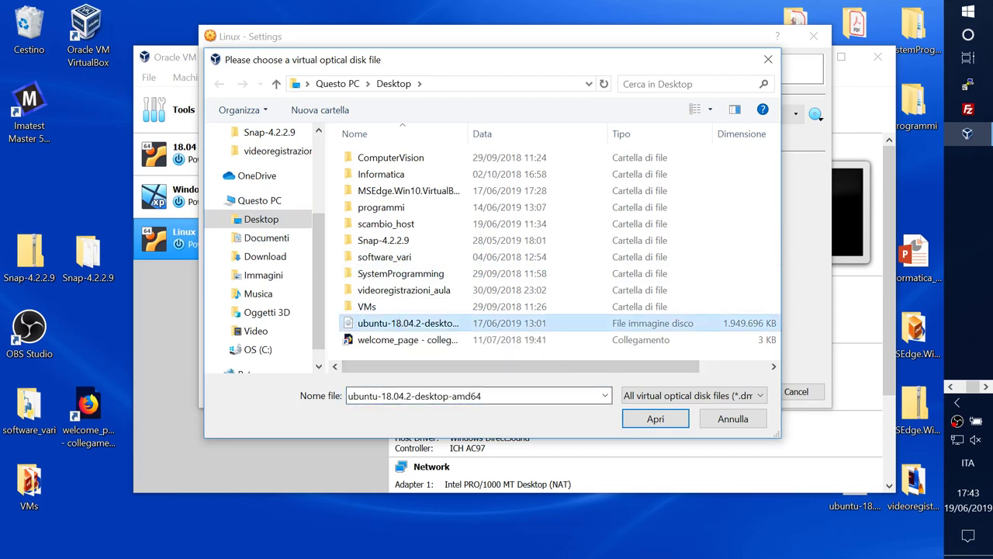
left_click(655, 419)
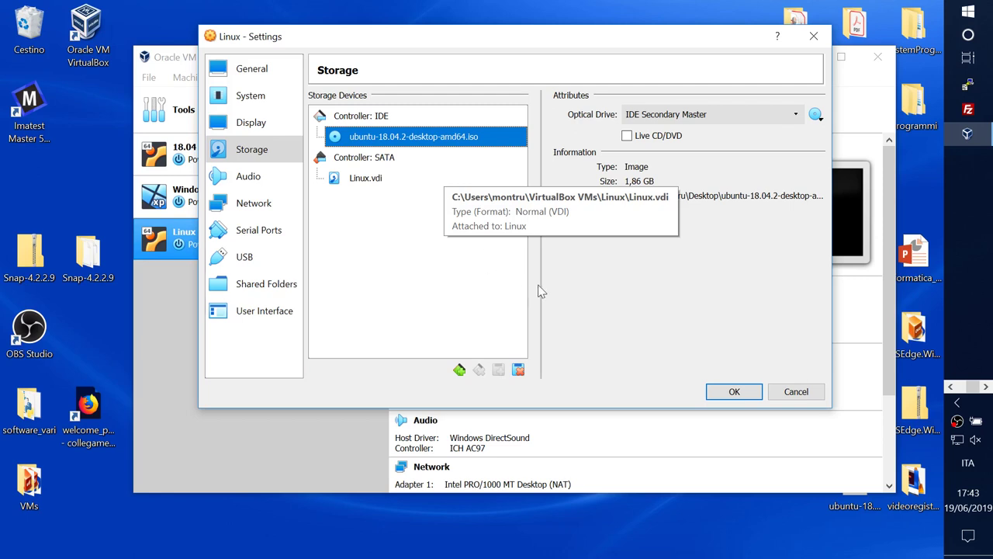
Step: Switch the USB controller to USB 3.0 (xHCI) and save the settings with OK
left_click(258, 177)
left_click(256, 204)
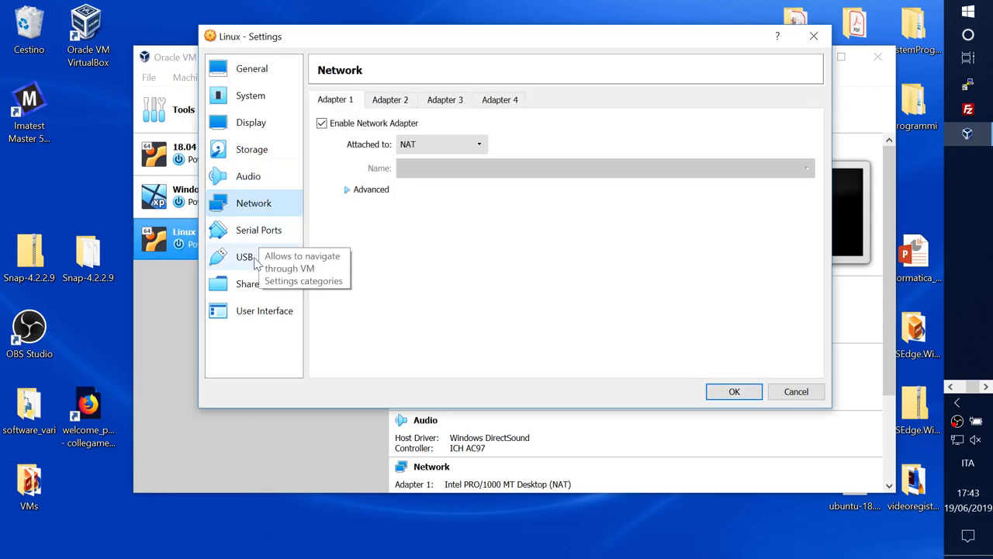
left_click(245, 257)
left_click(338, 152)
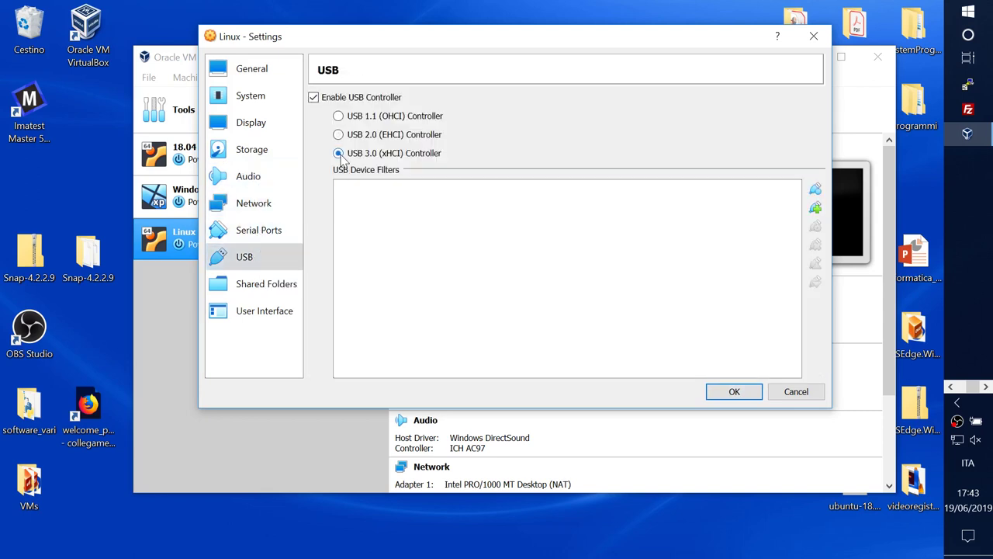
left_click(277, 285)
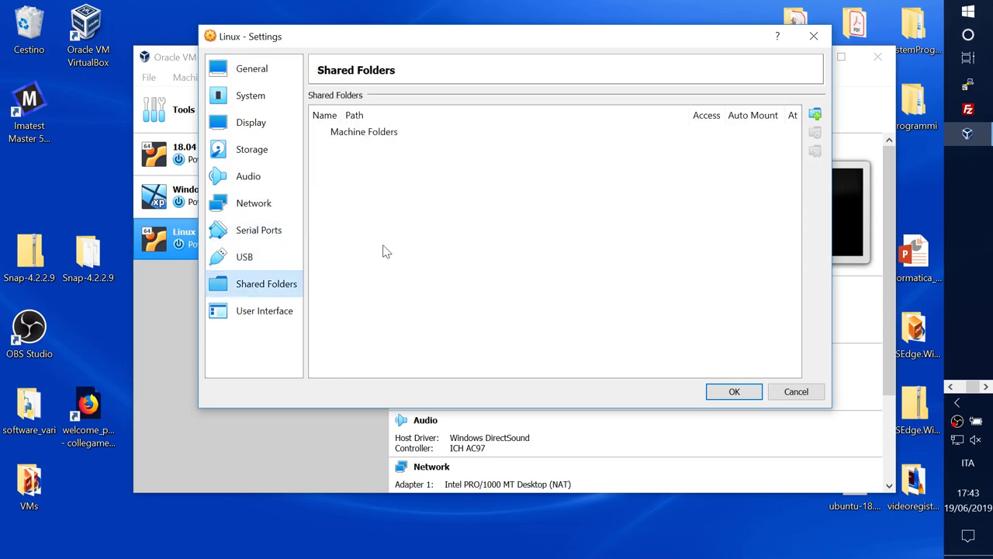
left_click(262, 311)
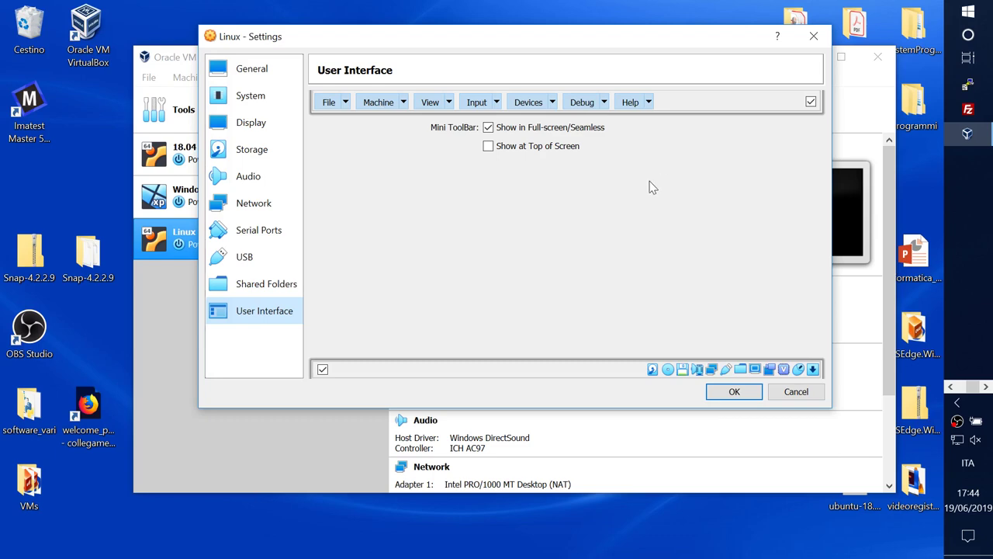
left_click(720, 393)
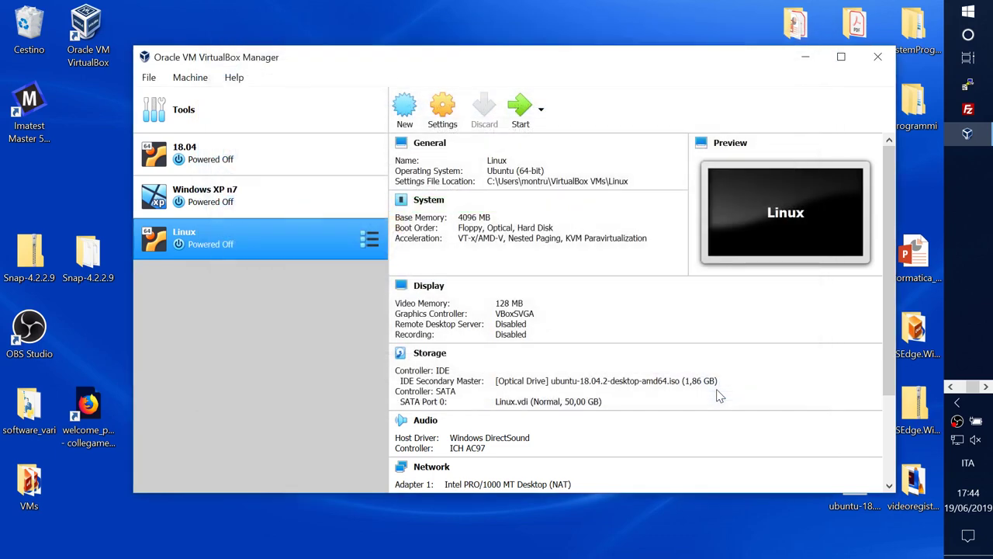
Step: Start the Linux VM, dismiss the capture notice, move its window top-right, then open Task View
double_click(272, 238)
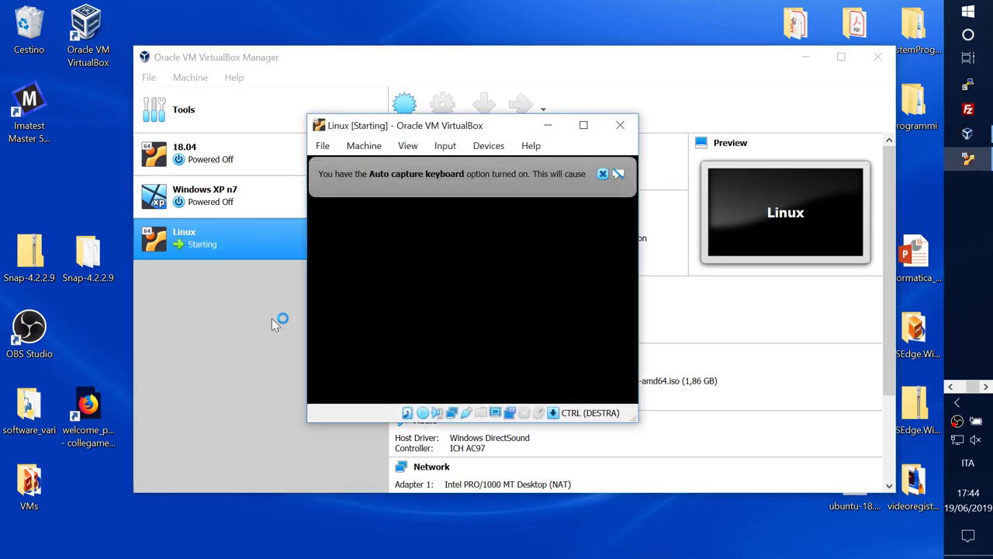
left_click(604, 175)
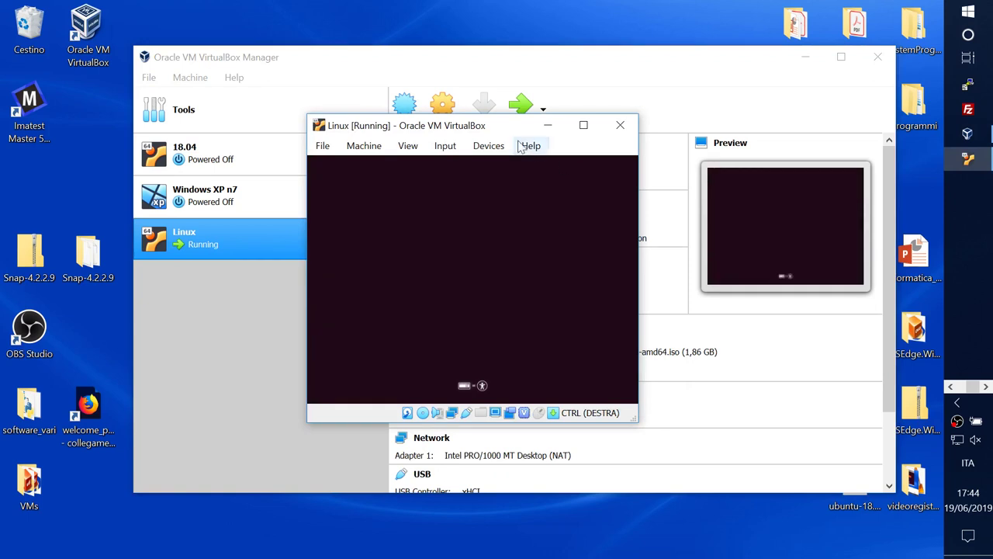
left_click_drag(492, 126, 703, 36)
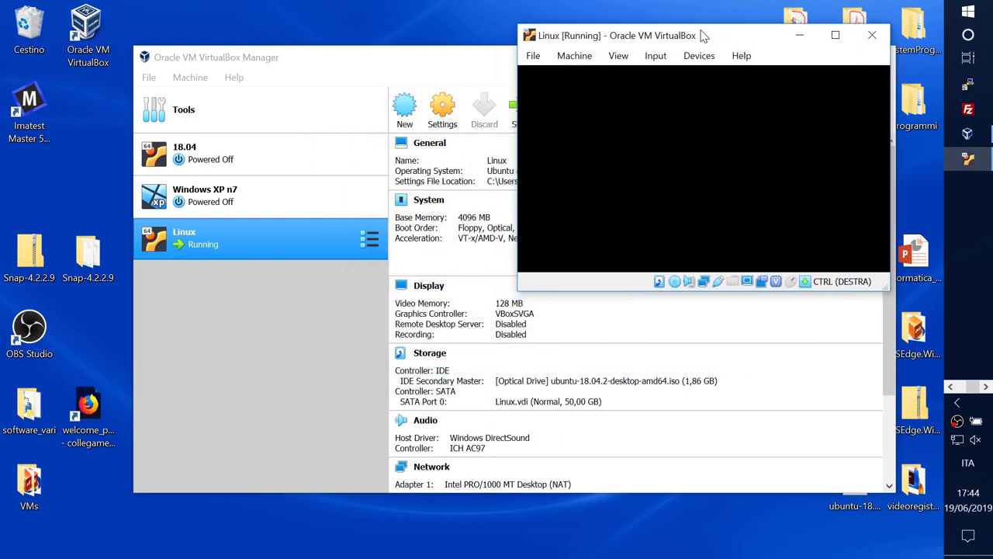
key("super+Tab")
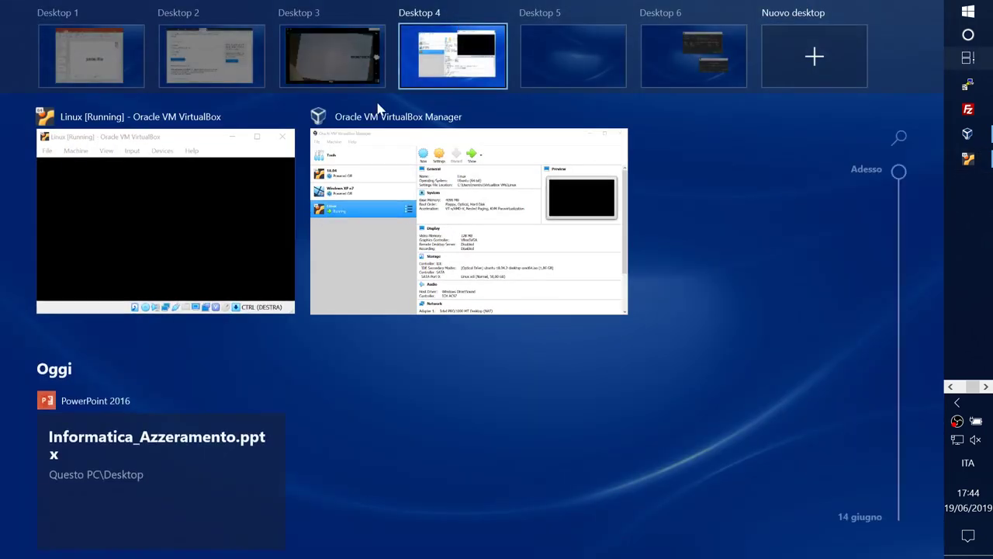
Step: Move the Linux VM window to Desktop 5, dismiss the mouse-pointer notice, and recentre the window
left_click_drag(220, 225, 611, 55)
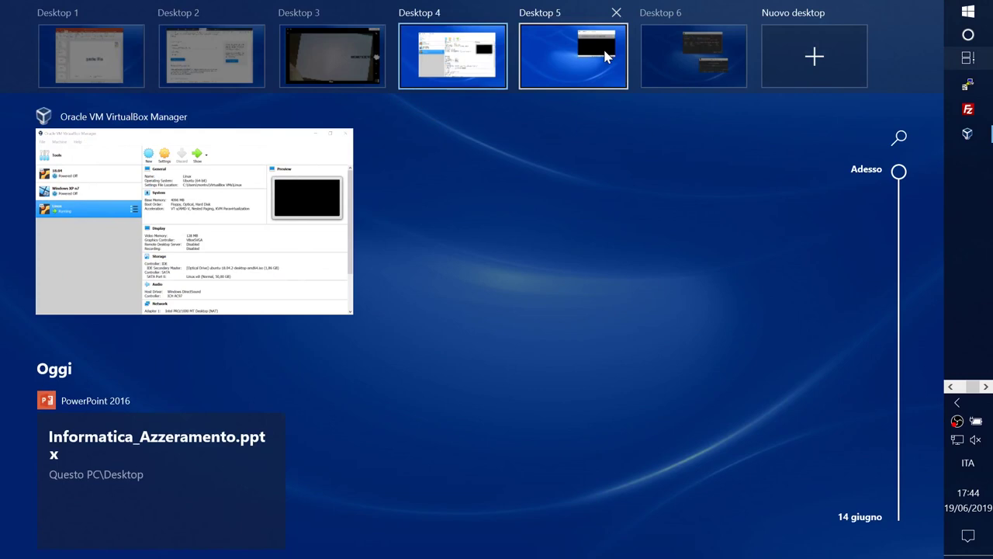
left_click(574, 80)
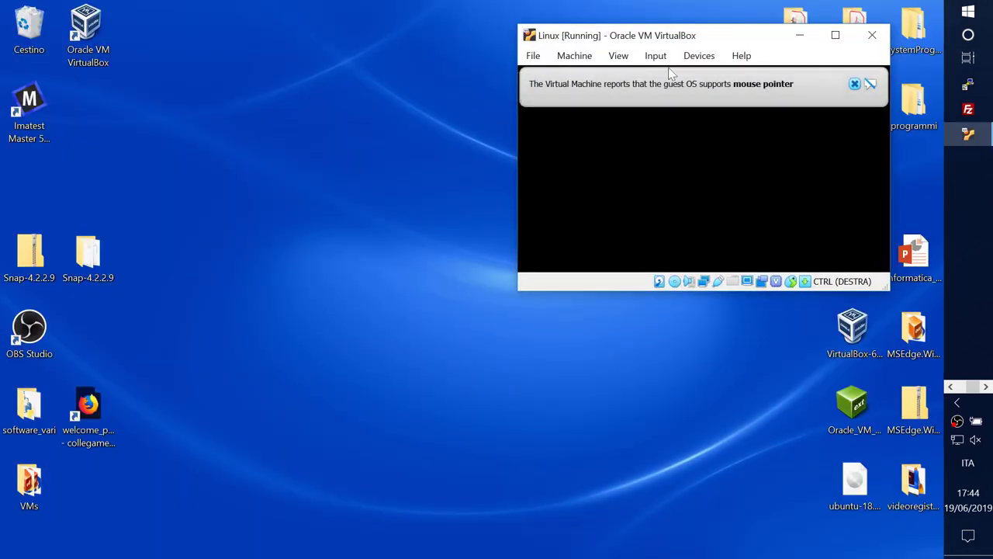
left_click(854, 83)
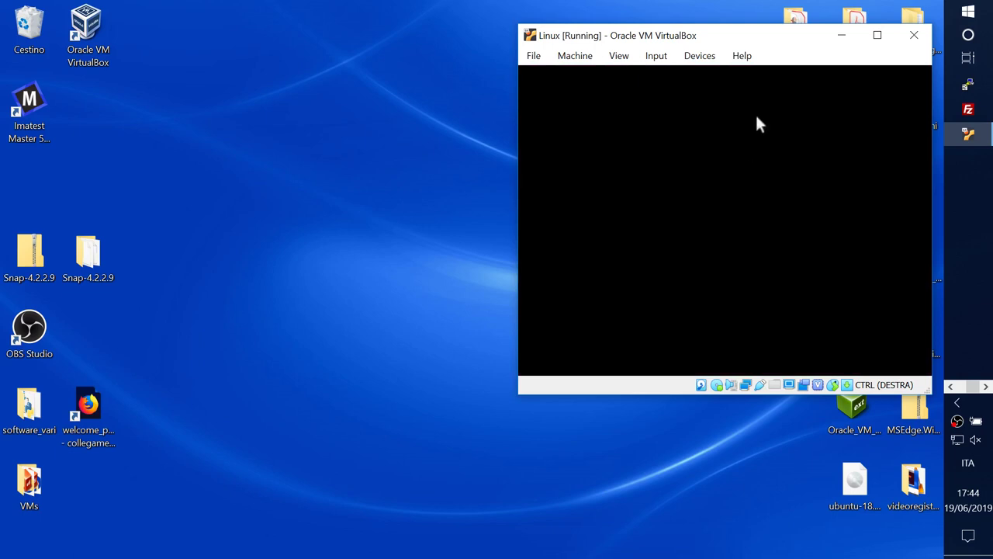
left_click_drag(726, 39, 484, 42)
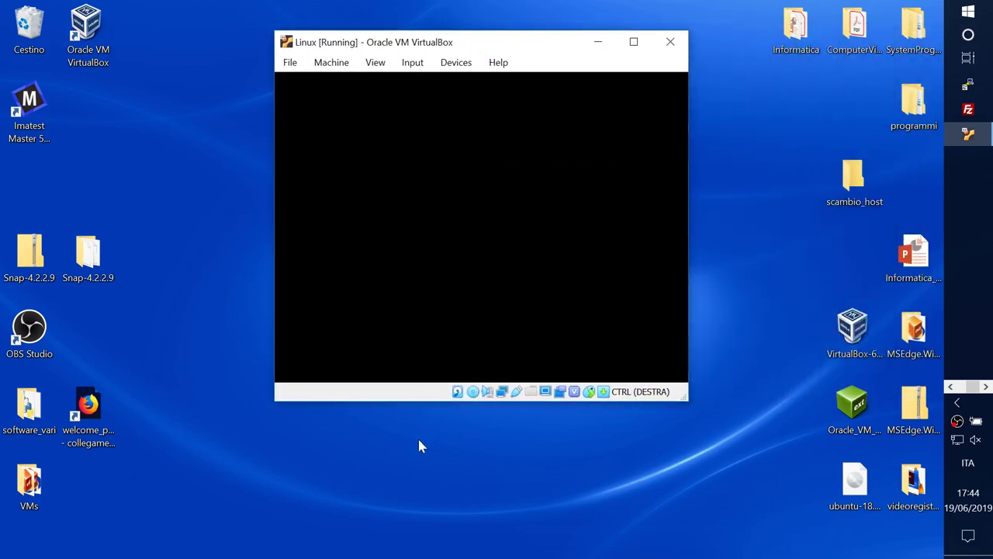
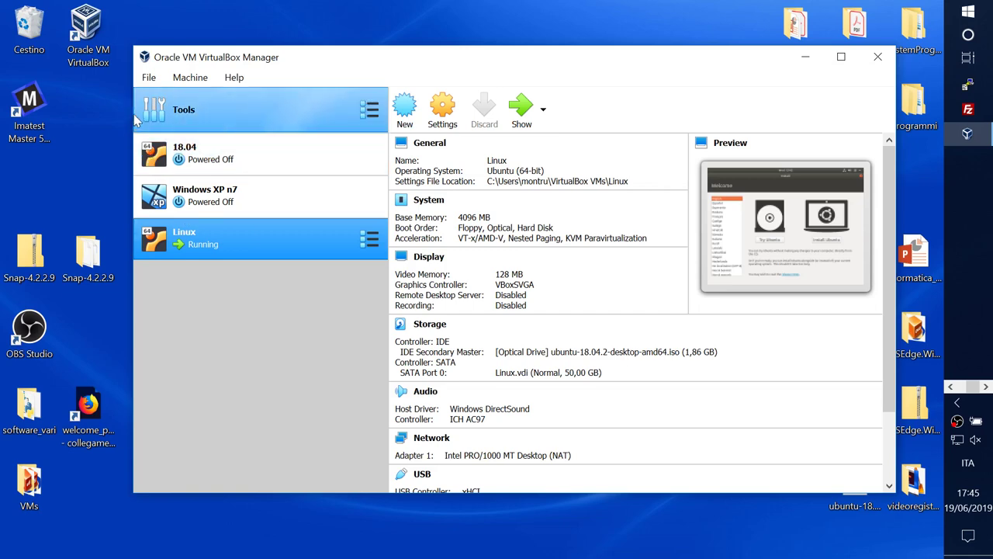
Step: Load MSEdge - Win10.ova from Desktop > MSEdge.Win10.VirtualBox into the Import Appliance wizard
left_click(146, 81)
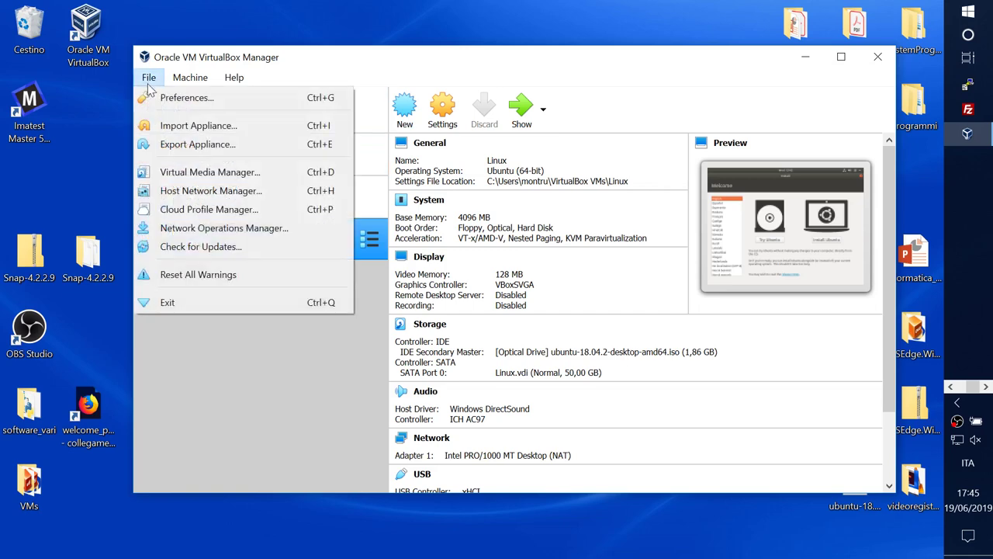
left_click(176, 129)
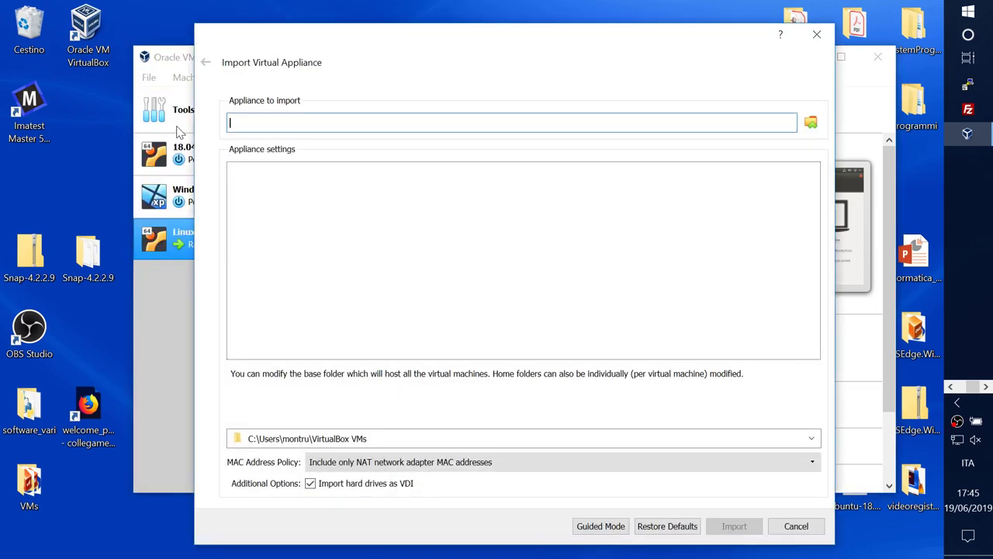
left_click(810, 121)
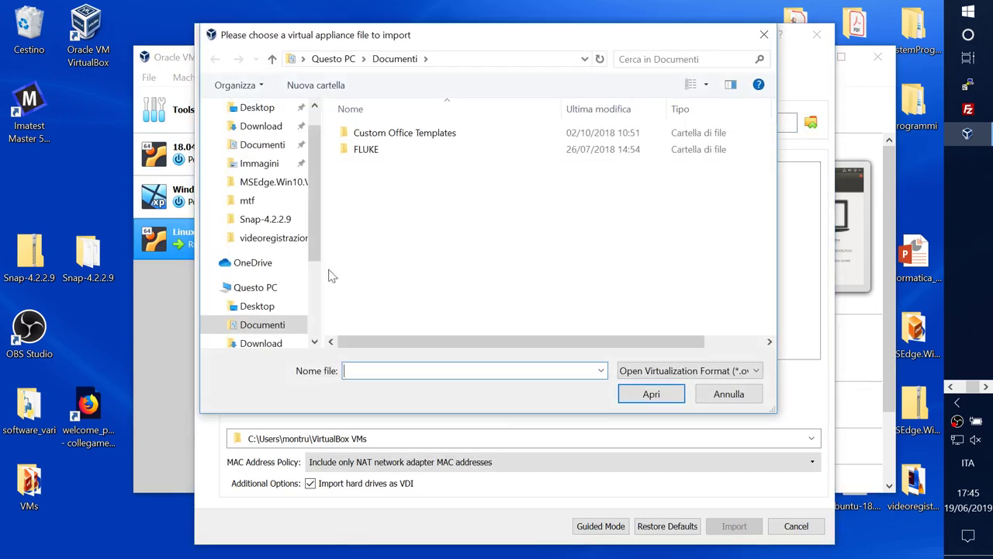
left_click(257, 307)
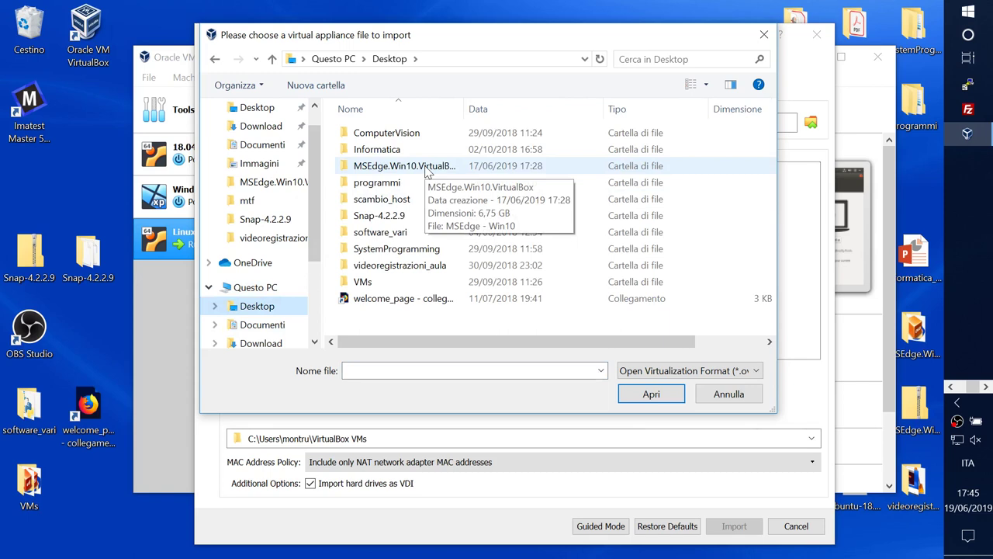
double_click(426, 172)
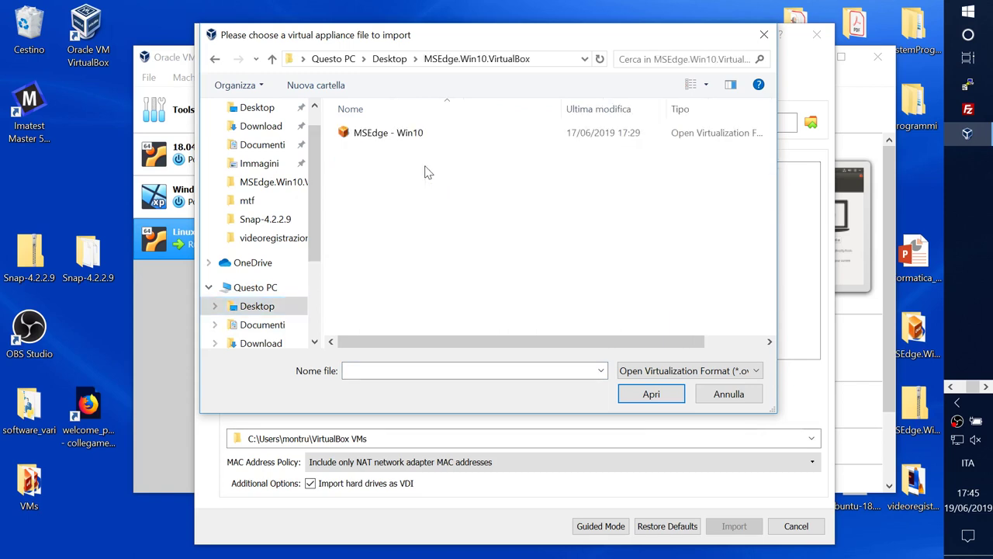
left_click(403, 134)
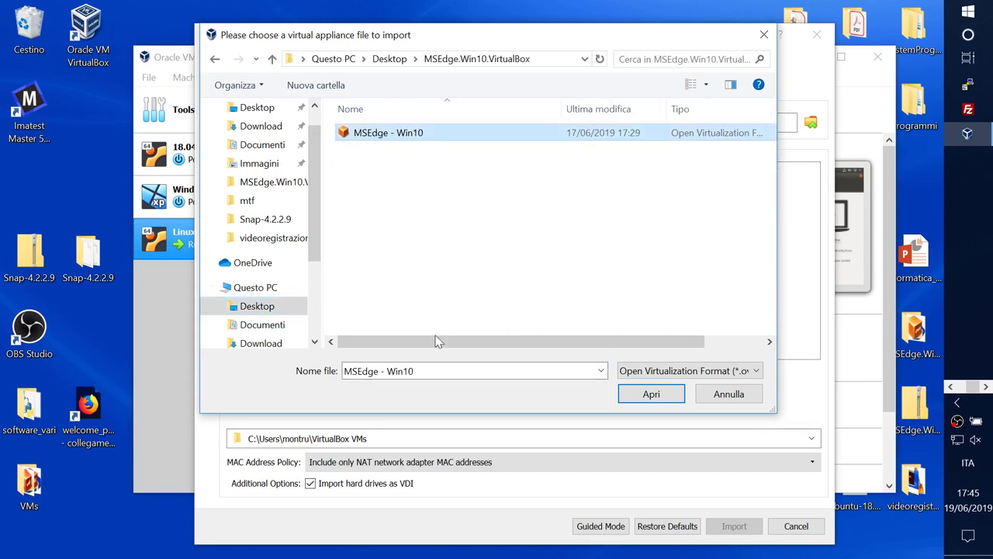
left_click(650, 394)
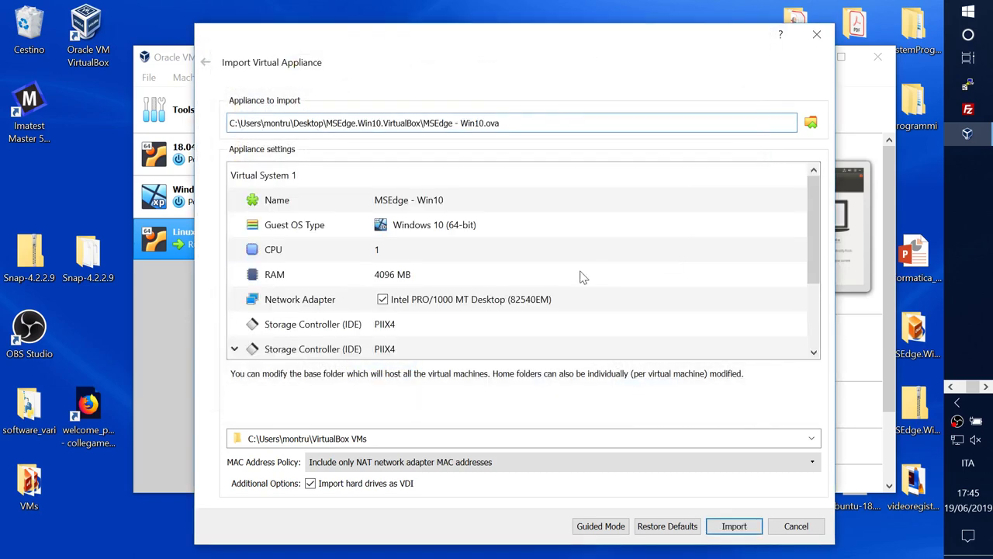
Step: Review the Windows 10 (64-bit), 4096 MB appliance settings and start importing MSEdge - Win10
mouse_move(813, 213)
left_mouse_down()
mouse_move(825, 279)
mouse_move(821, 210)
left_mouse_up()
left_click_drag(813, 215, 813, 281)
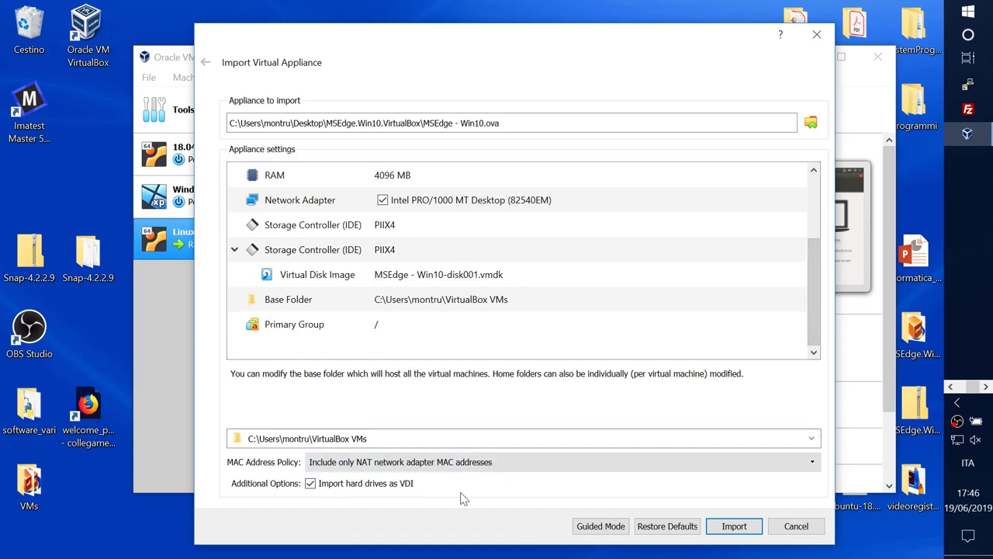
left_click(735, 528)
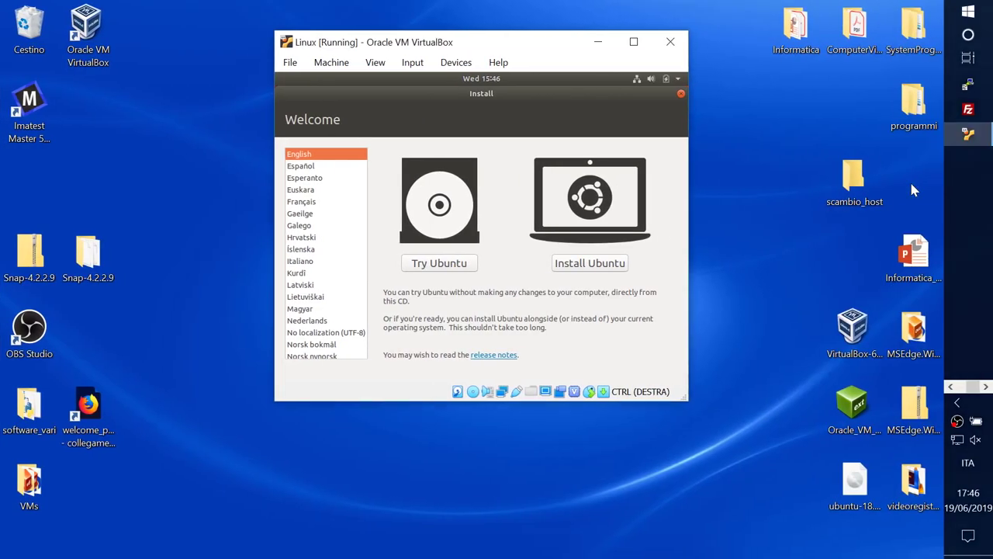
Step: Start the Ubuntu installation and choose the Italian keyboard layout
left_click_drag(542, 45, 491, 41)
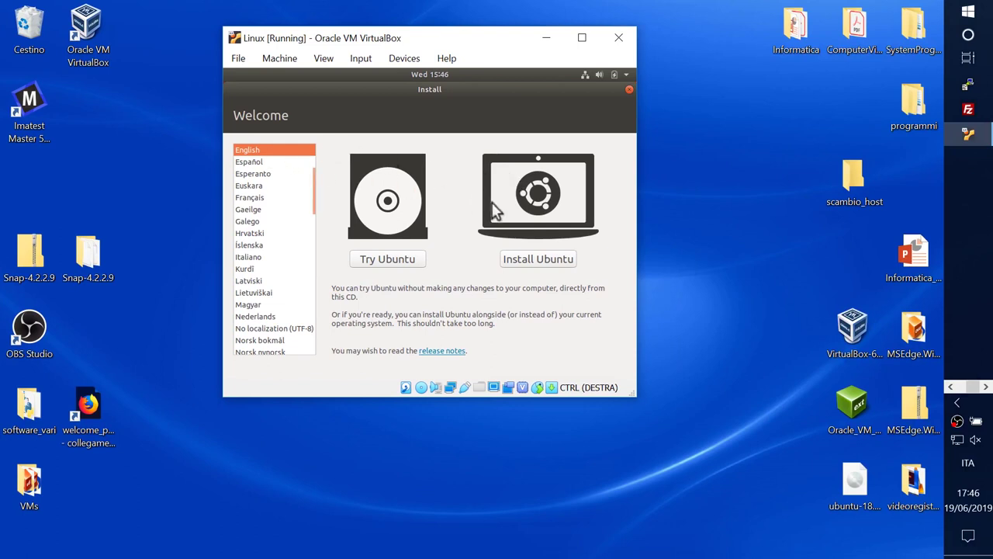
left_click(524, 258)
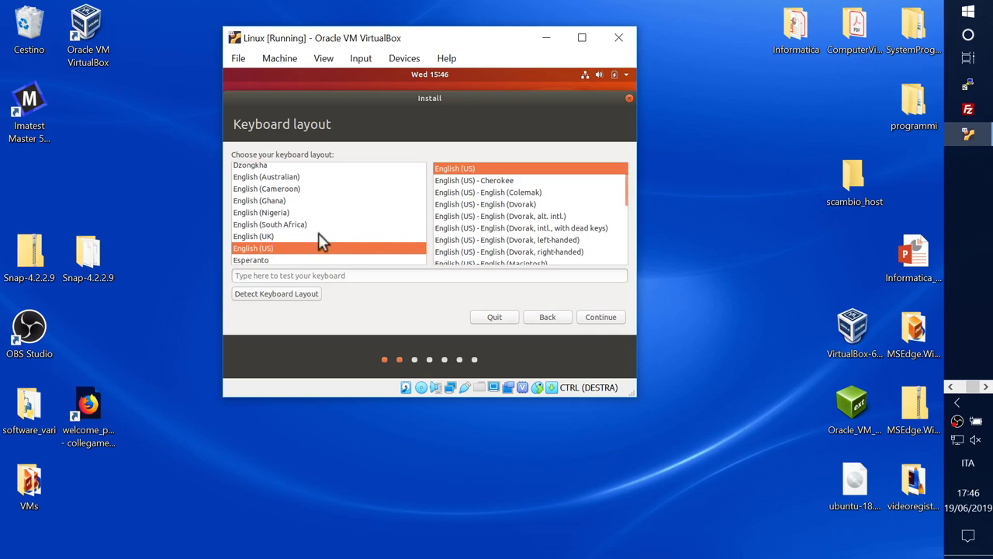
left_click(258, 228)
scroll(258, 229, "down", 1)
left_click(258, 229)
key("Down")
key("Down")
key("Down")
key("Down")
key("Down")
key("Down")
key("Down")
key("Down")
key("Down")
key("Down")
key("Down")
key("Down")
key("Down")
key("Down")
key("Down")
key("Down")
key("Down")
key("Down")
key("Down")
key("Down")
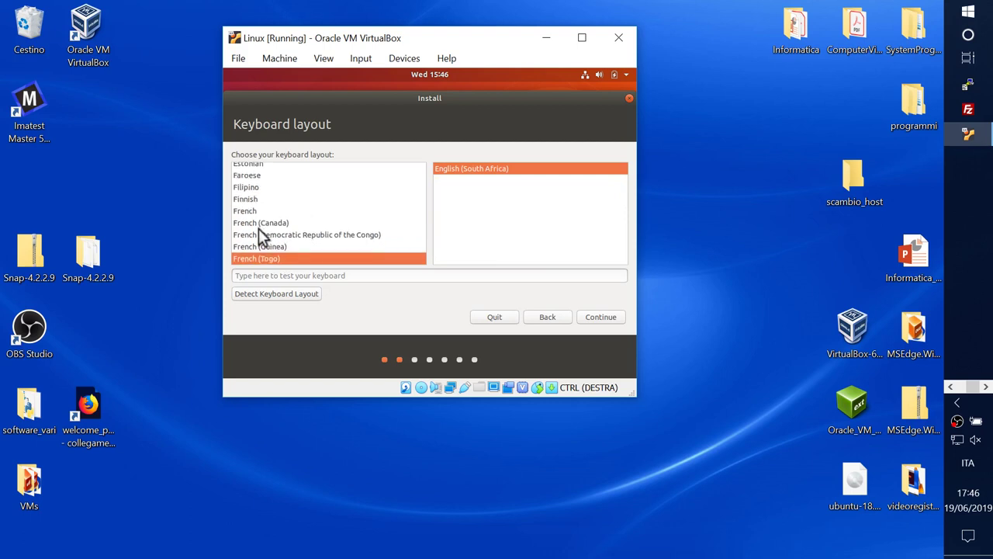
key("Down")
key("Down")
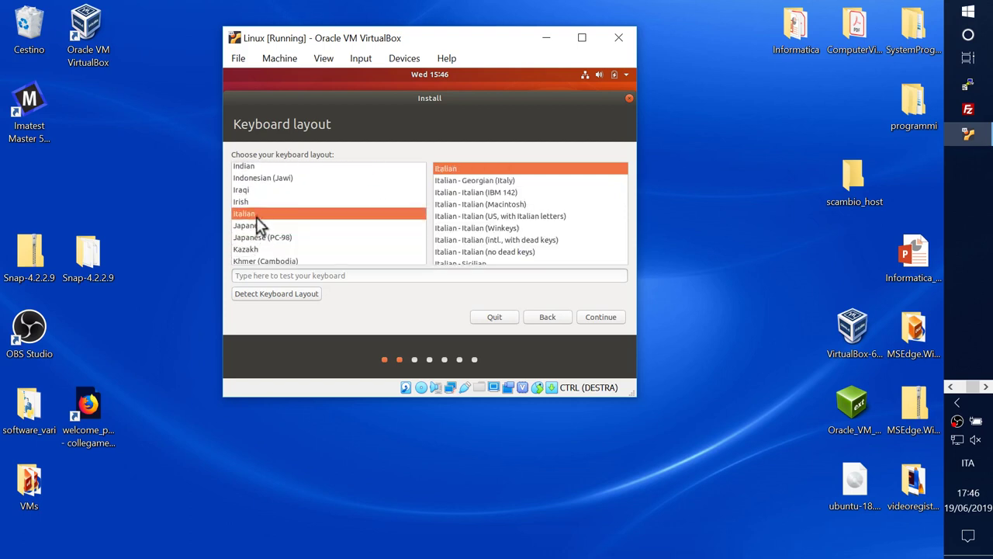
left_click(602, 318)
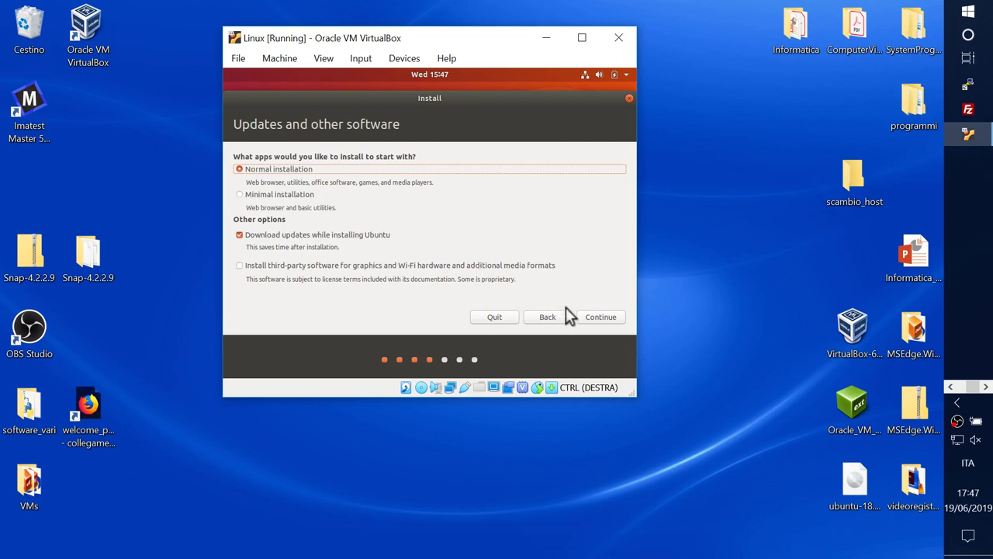
Step: Accept Normal installation, erase the disk to install Ubuntu, and confirm writing changes to disk
left_click(600, 317)
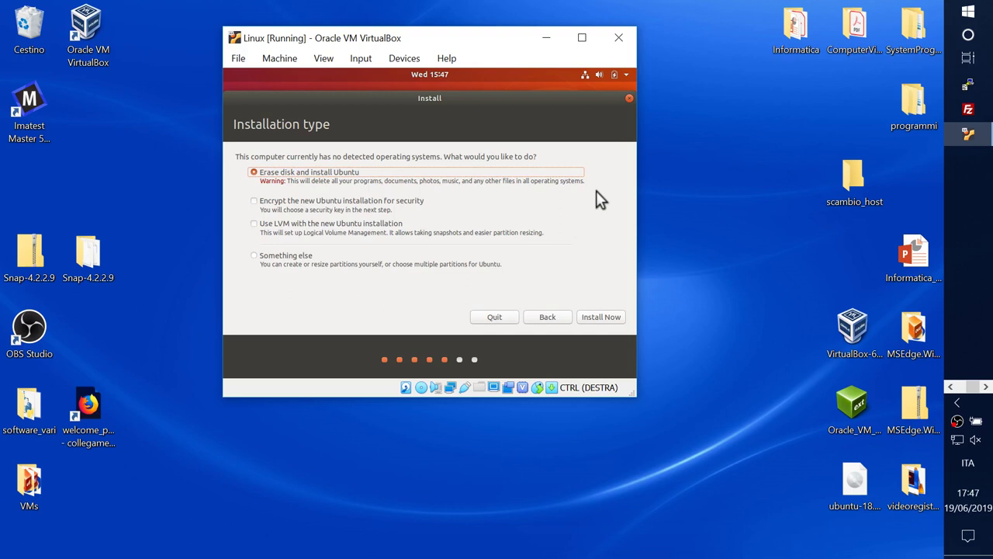
left_click(592, 322)
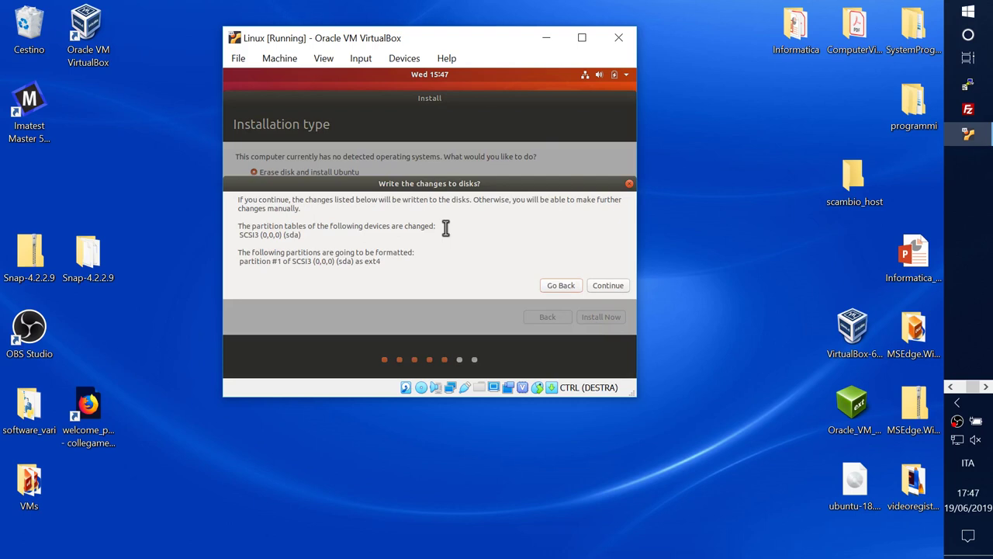
left_click(599, 287)
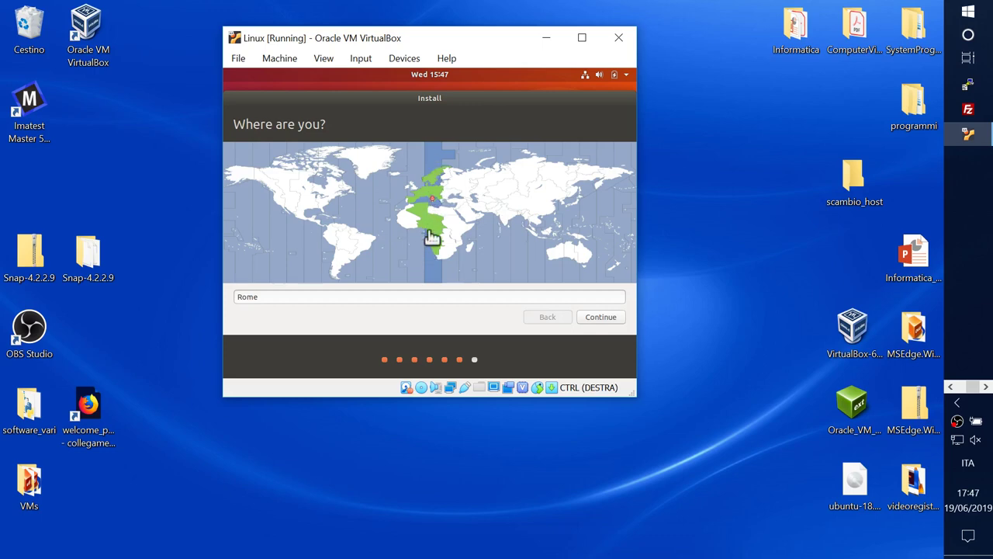
Step: Accept Rome as location, then enter the user name and password and confirm them
left_click(602, 317)
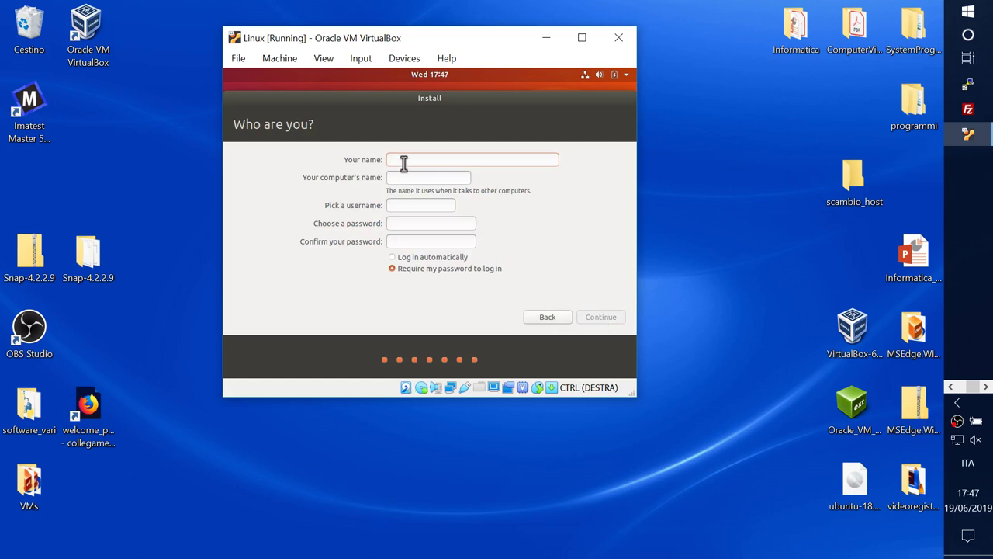
type("test")
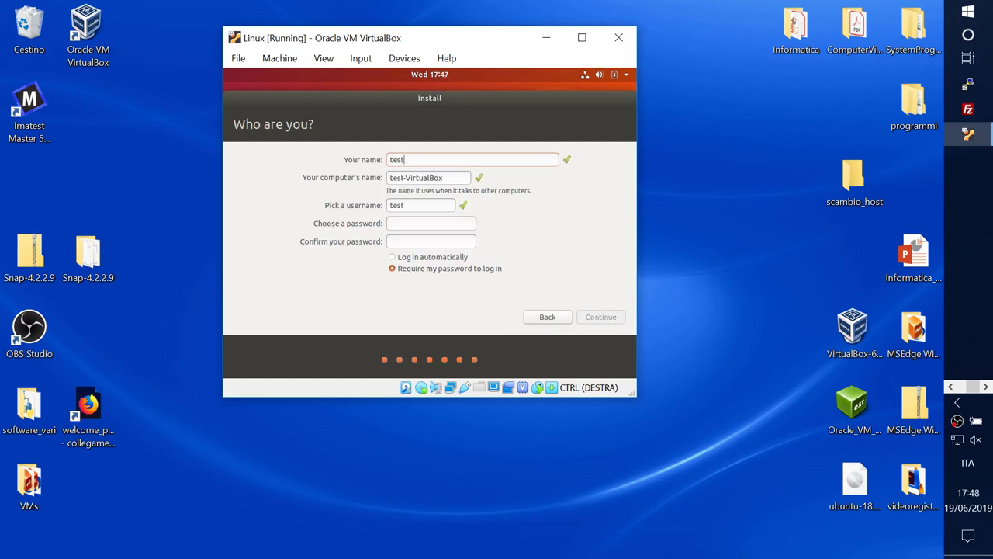
left_click(412, 224)
type("test")
key("Tab")
type("test")
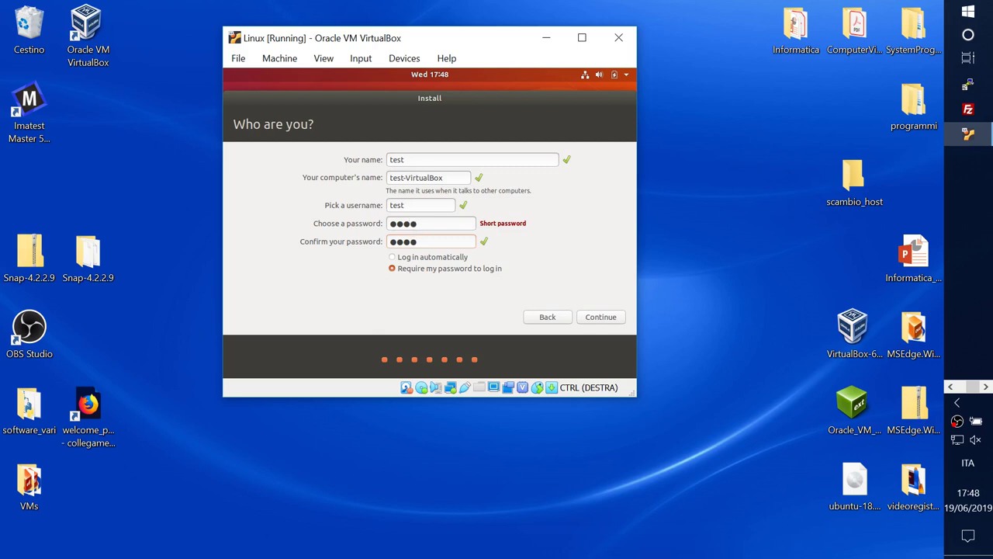
left_click(602, 318)
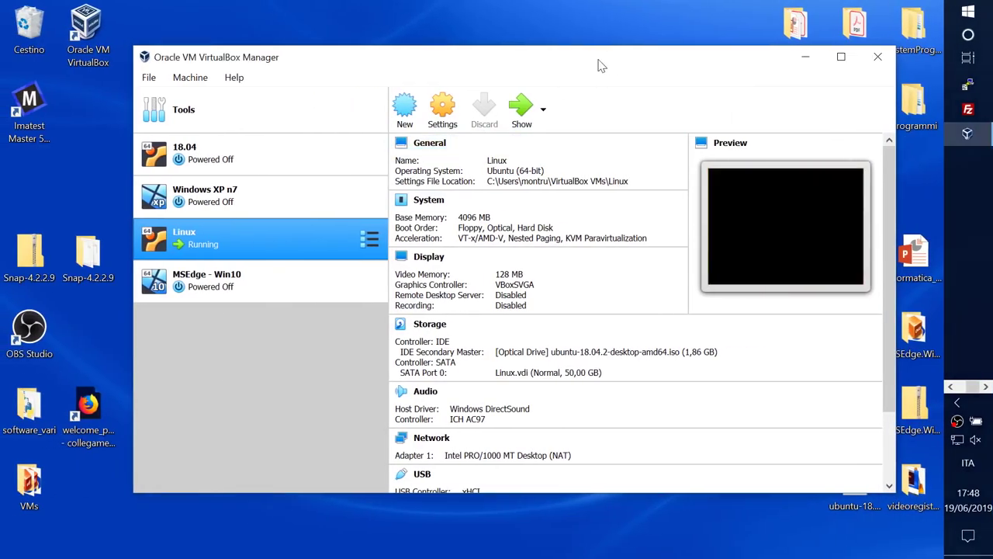
Step: Select the MSEdge - Win10 machine in the VM list and open its Settings
left_click_drag(598, 64, 569, 71)
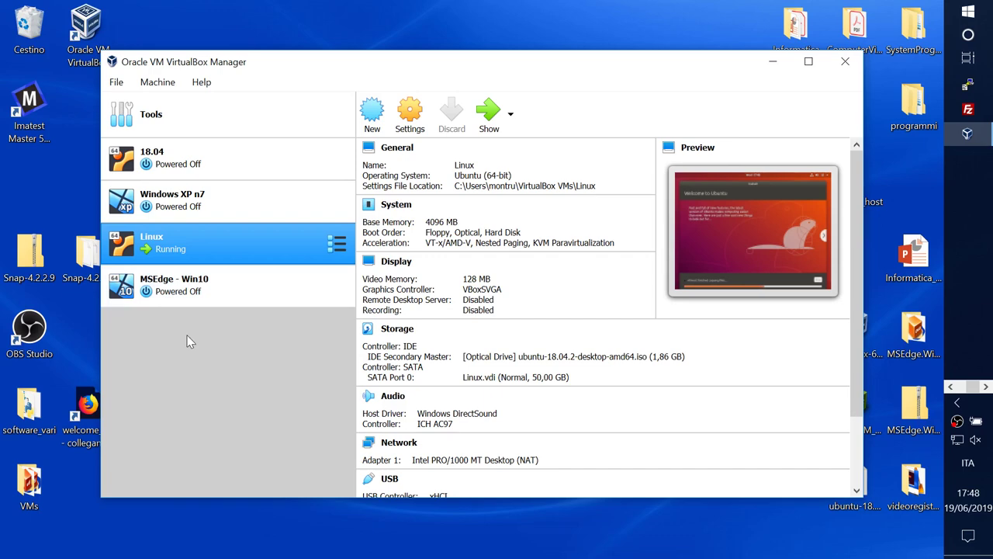
left_click_drag(469, 69, 424, 92)
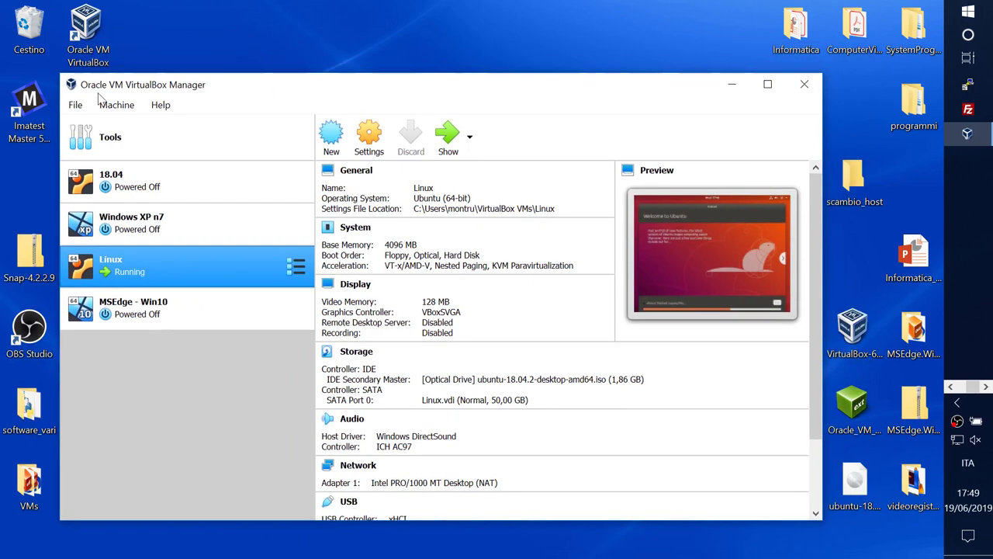
left_click(76, 105)
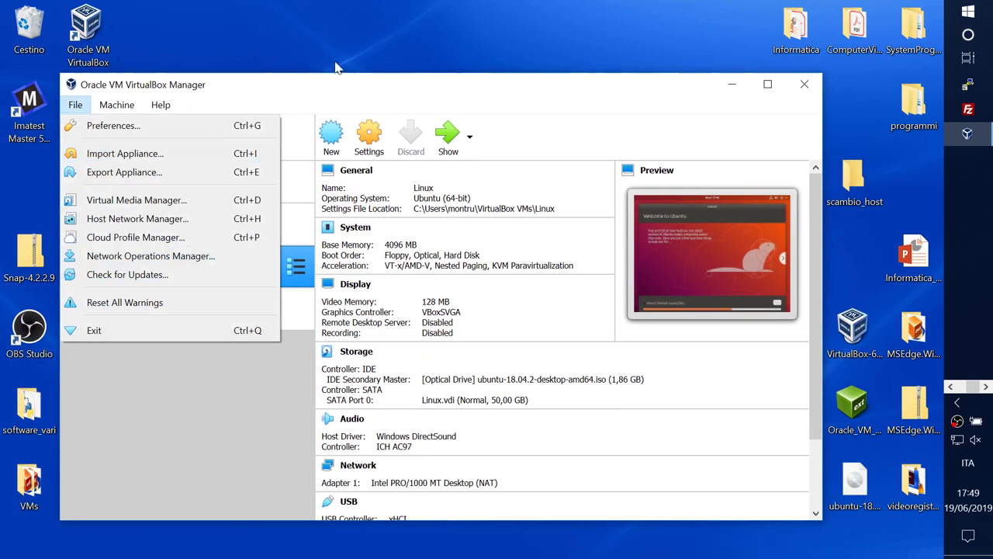
left_click(385, 60)
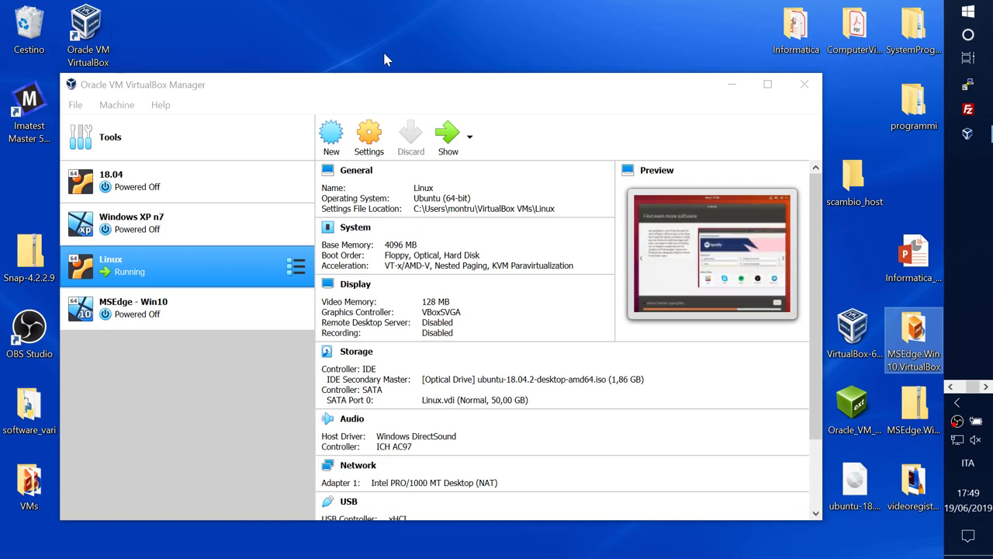
left_click(119, 312)
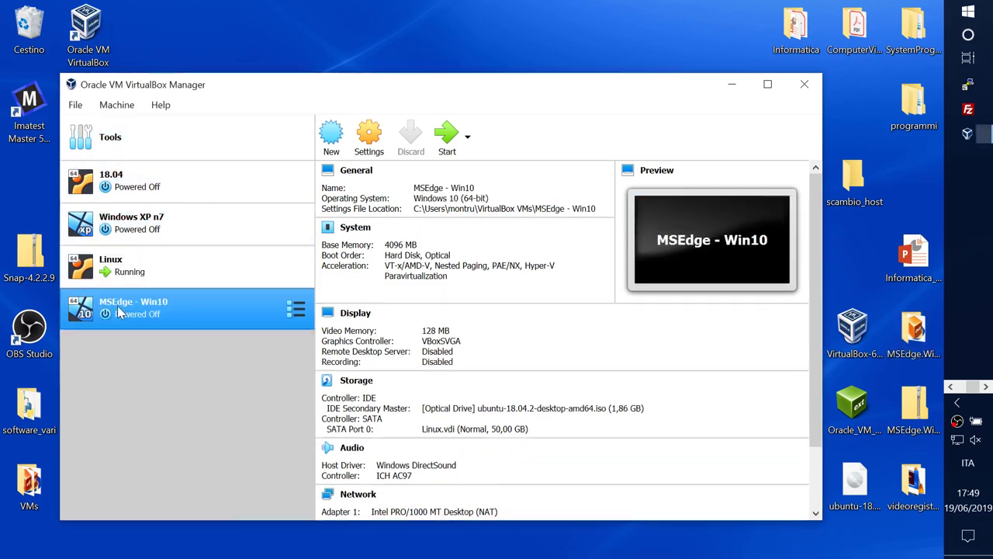
left_click(361, 144)
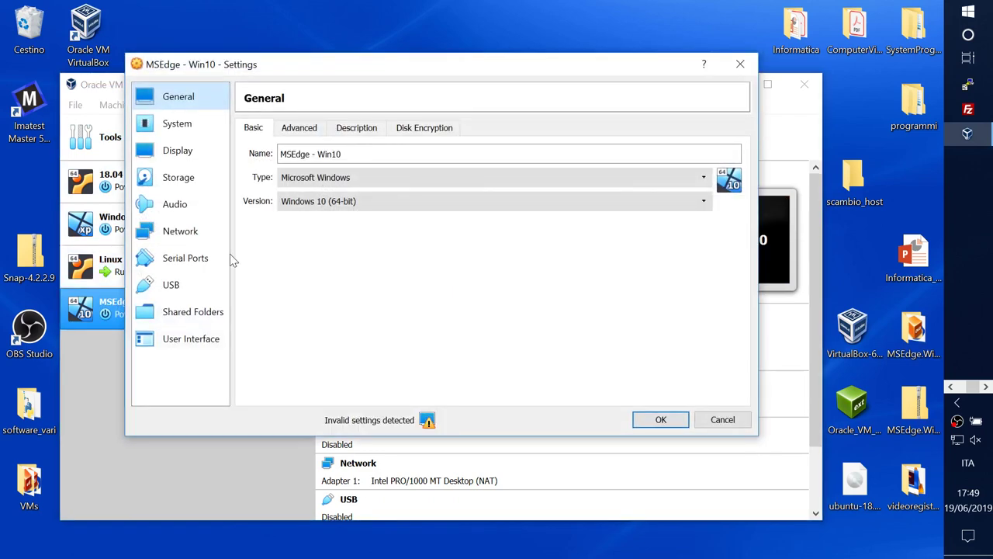
Step: Set Shared Clipboard to Bidirectional on the General > Advanced tab
left_click(314, 130)
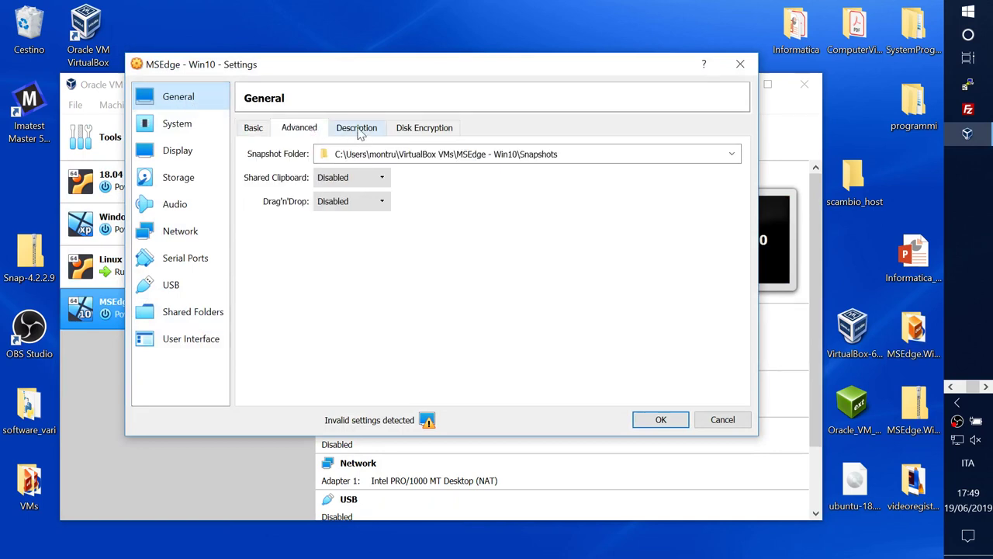
left_click(385, 180)
left_click(385, 180)
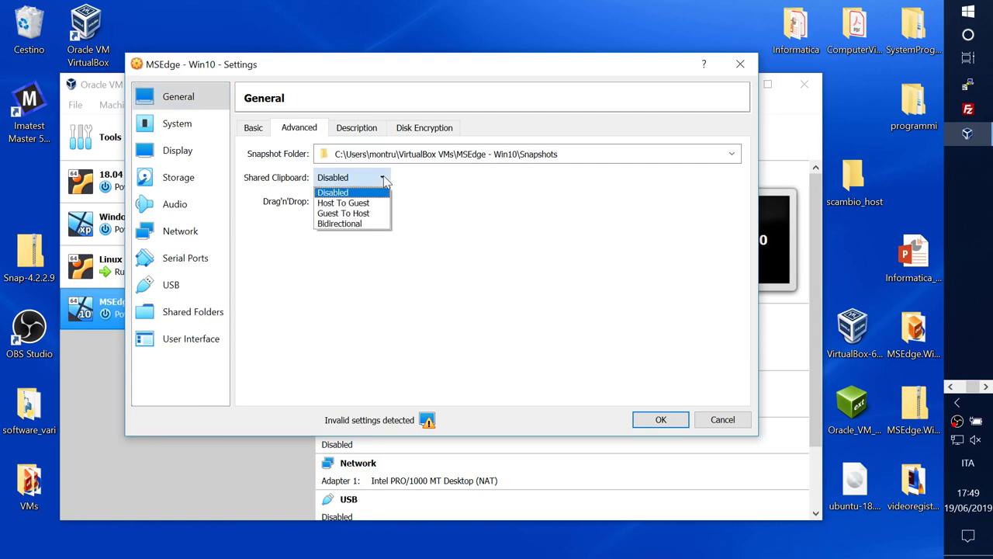
left_click(345, 224)
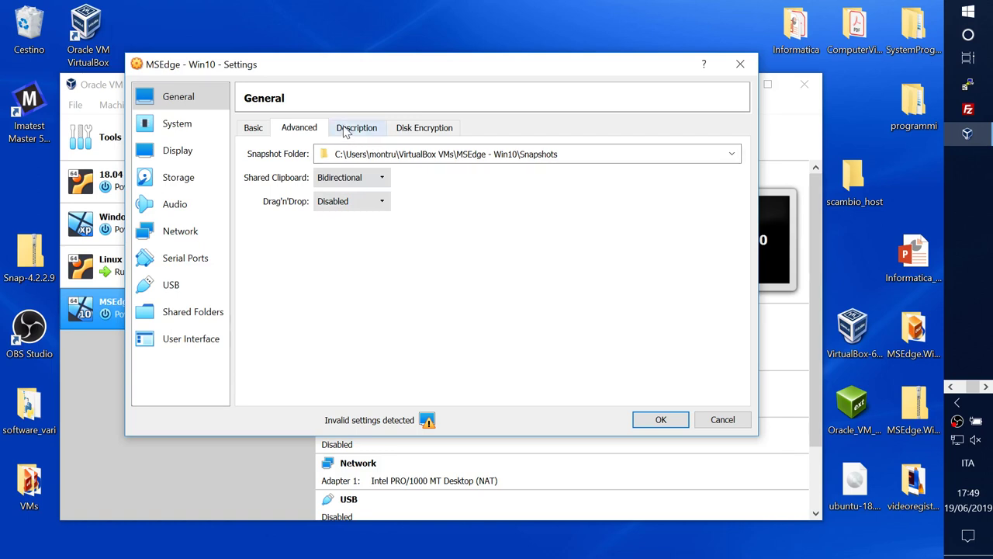
Step: Look through the Basic, Description and Disk Encryption tabs, returning to Advanced
left_click(259, 134)
left_click(301, 137)
left_click(362, 133)
left_click(414, 135)
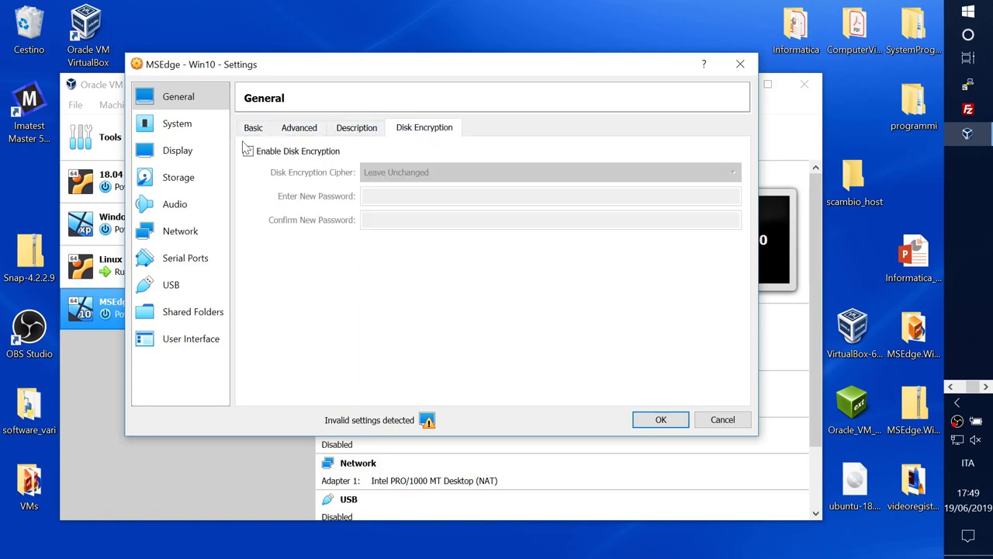
left_click(299, 131)
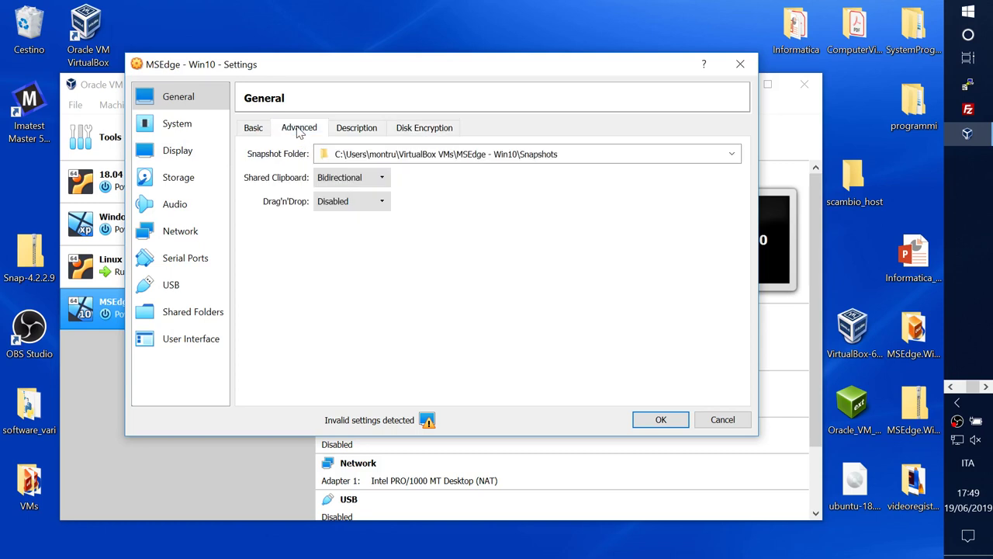
Step: Set video memory to 128 MB, use VBoxSVGA, and enable 3D and 2D acceleration
left_click(187, 152)
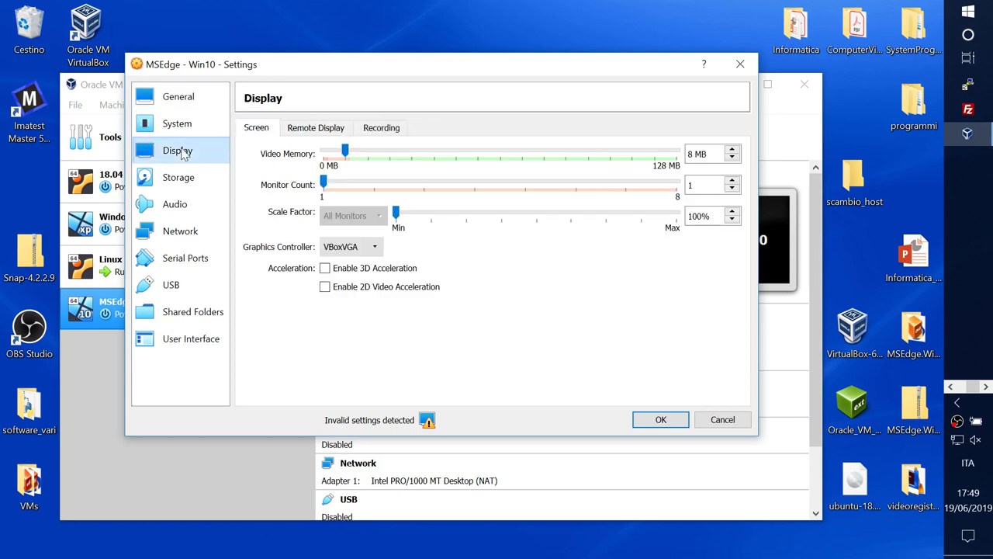
left_click(186, 126)
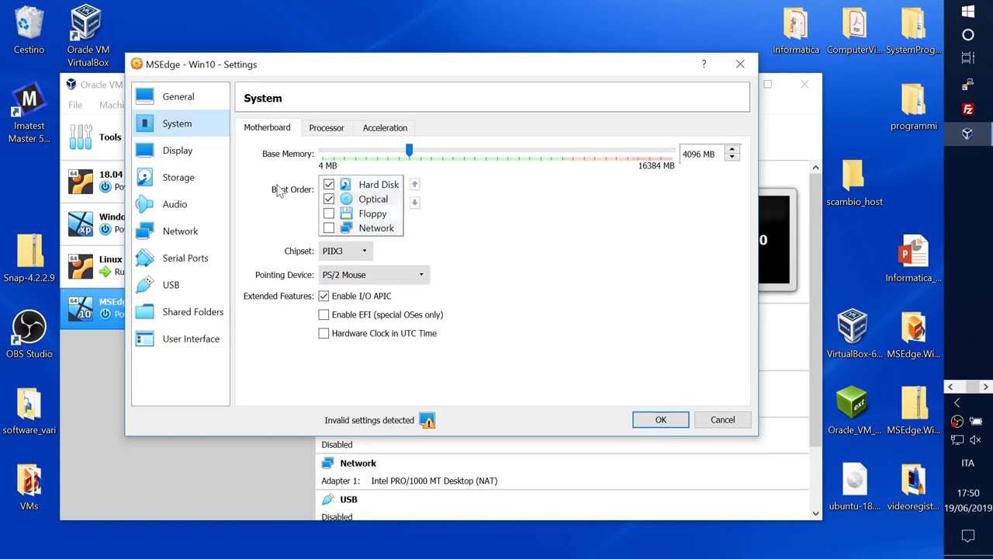
left_click(182, 157)
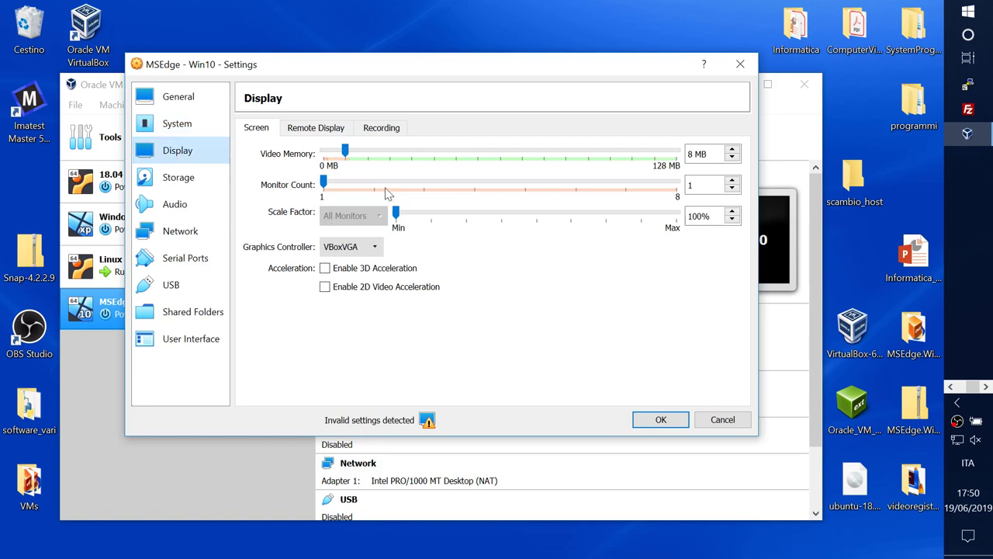
left_click_drag(345, 151, 677, 152)
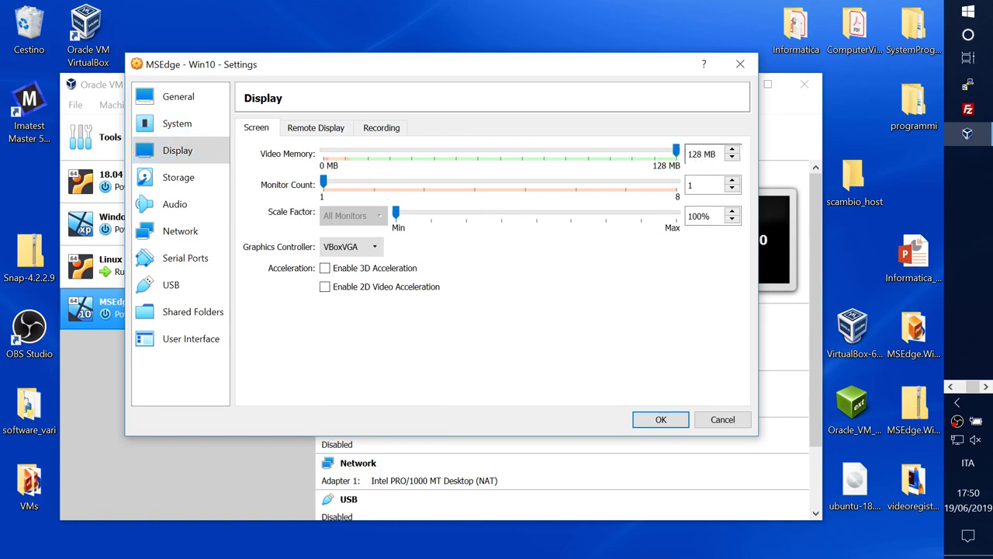
left_click(369, 250)
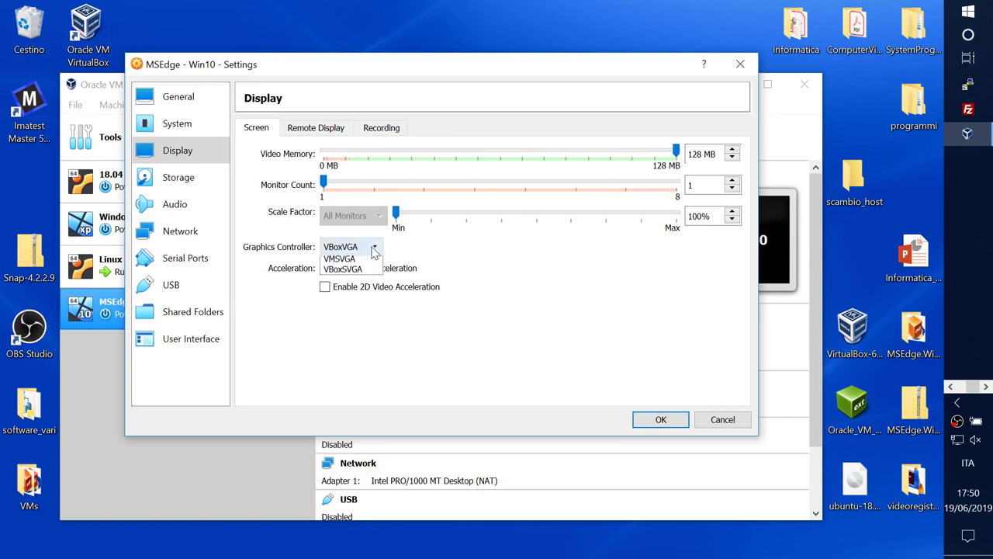
left_click(346, 297)
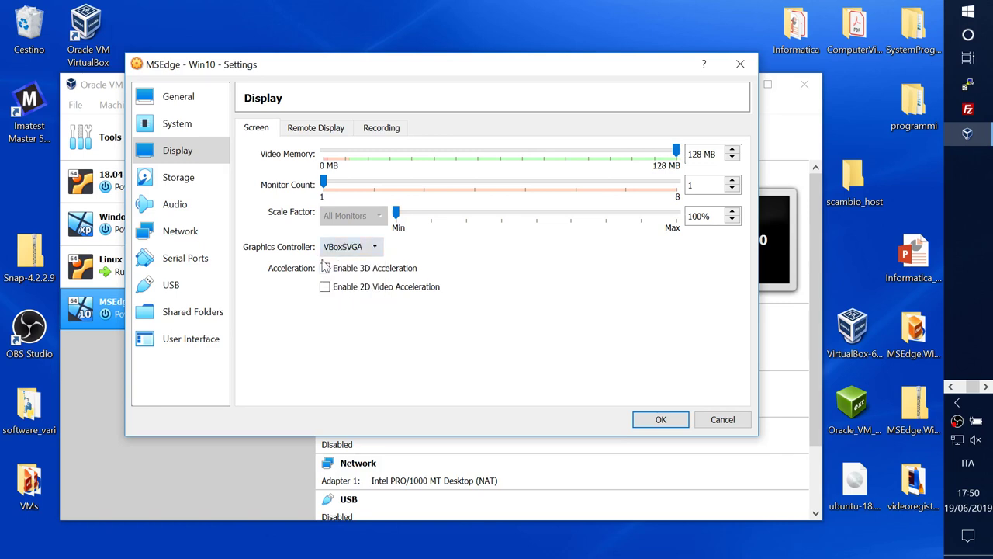
left_click(325, 269)
left_click(325, 287)
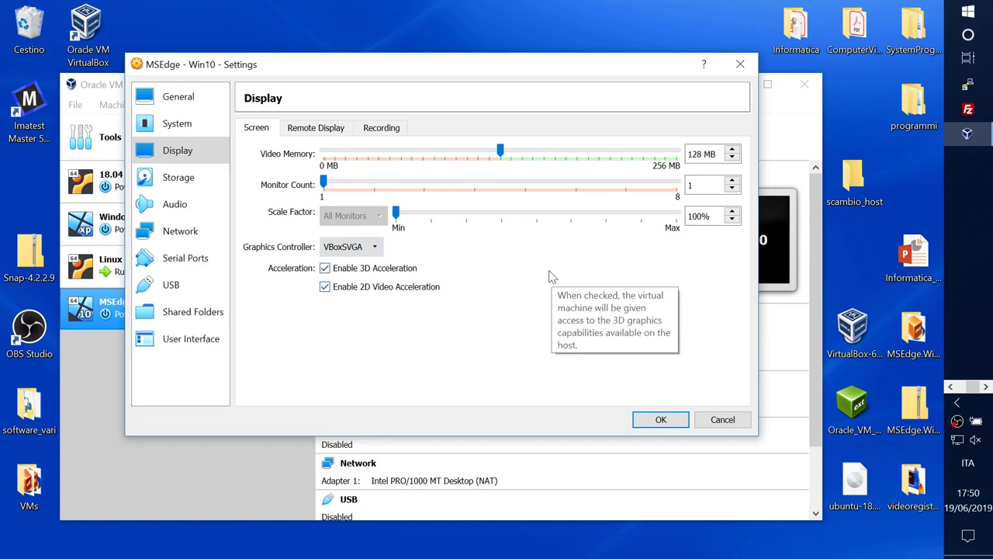
Step: Check the Remote Display and Recording tabs, then return to Screen
left_click(332, 132)
left_click(382, 130)
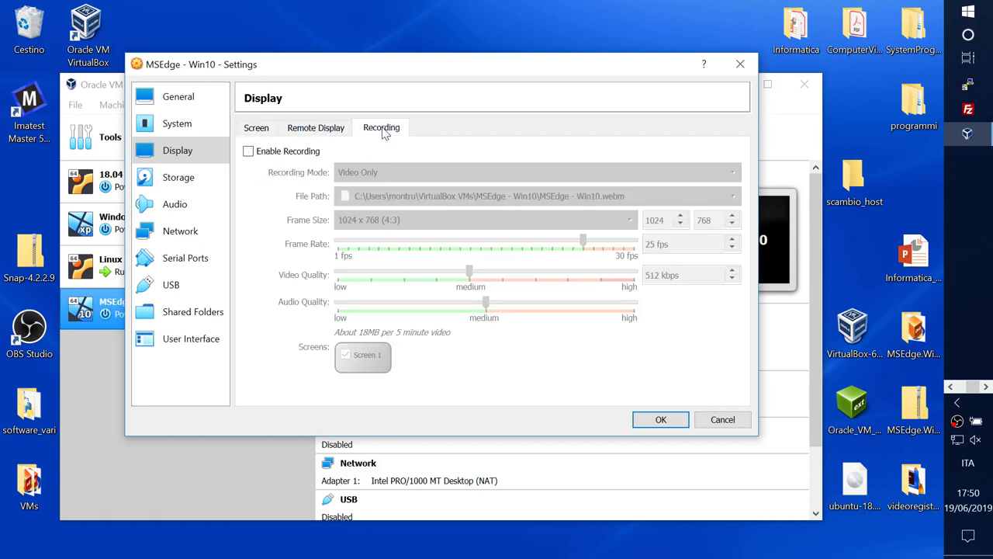
left_click(257, 129)
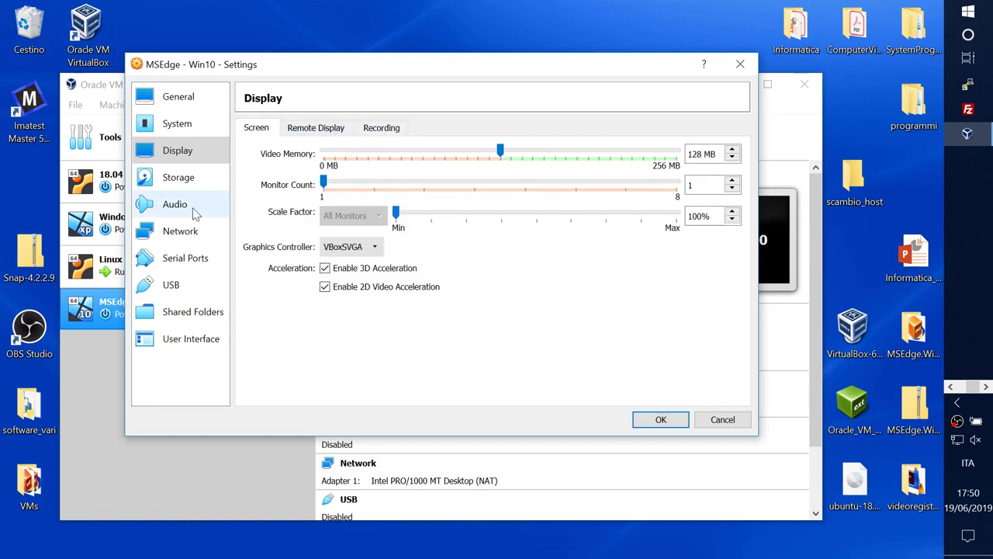
Step: Add an empty optical drive to the IDE Controller in Storage
left_click(180, 178)
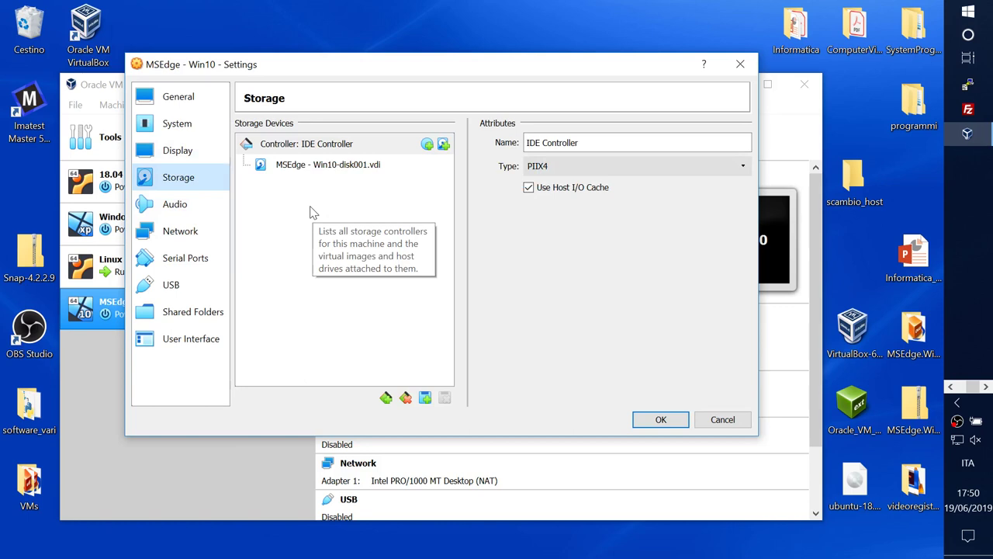
left_click(428, 145)
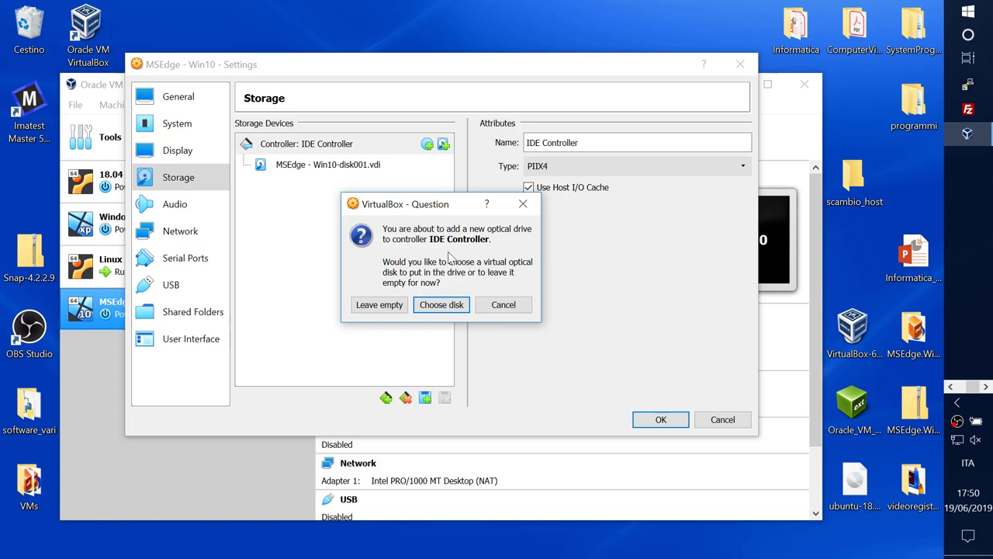
left_click(379, 305)
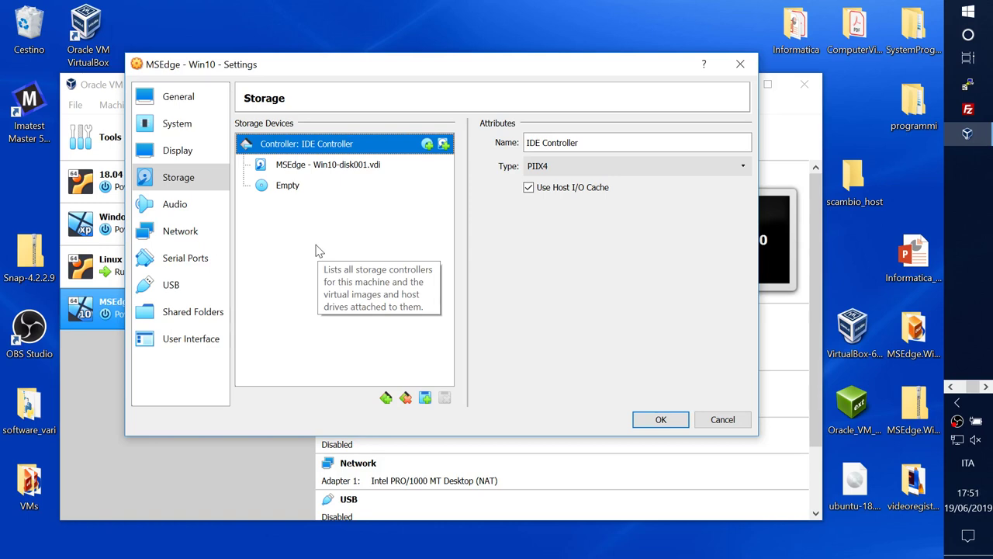
Step: Enable the USB controller and set it to USB 3.0 (xHCI)
left_click(177, 205)
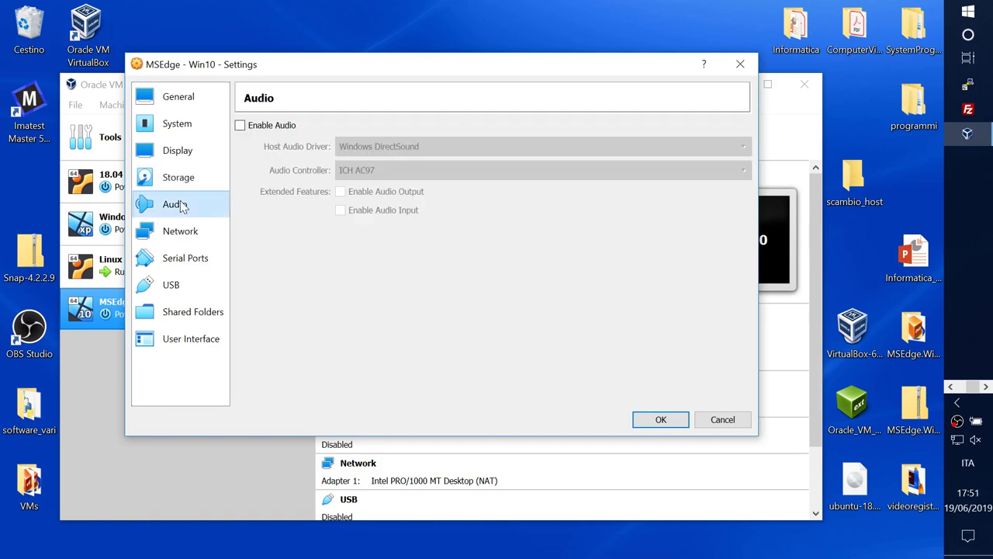
left_click(190, 233)
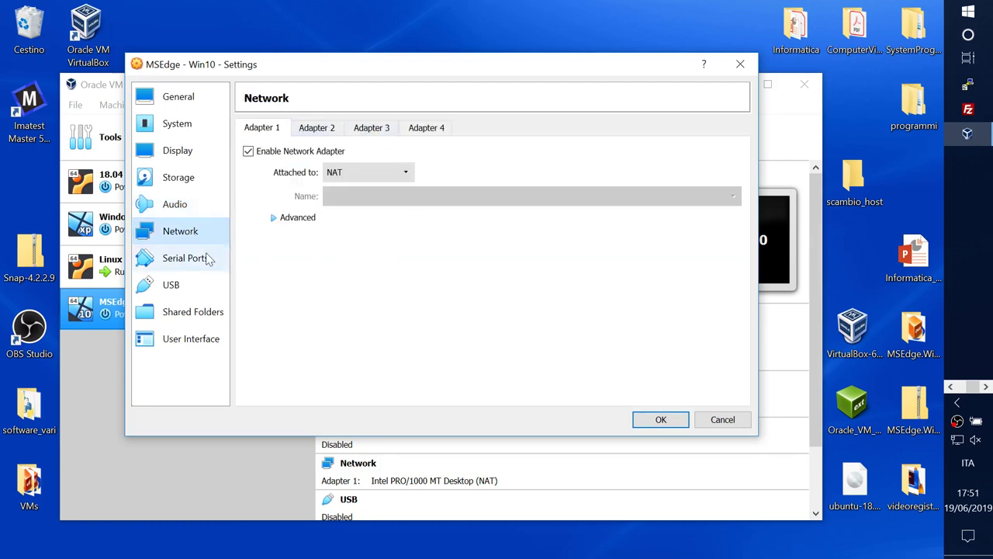
left_click(196, 259)
left_click(194, 286)
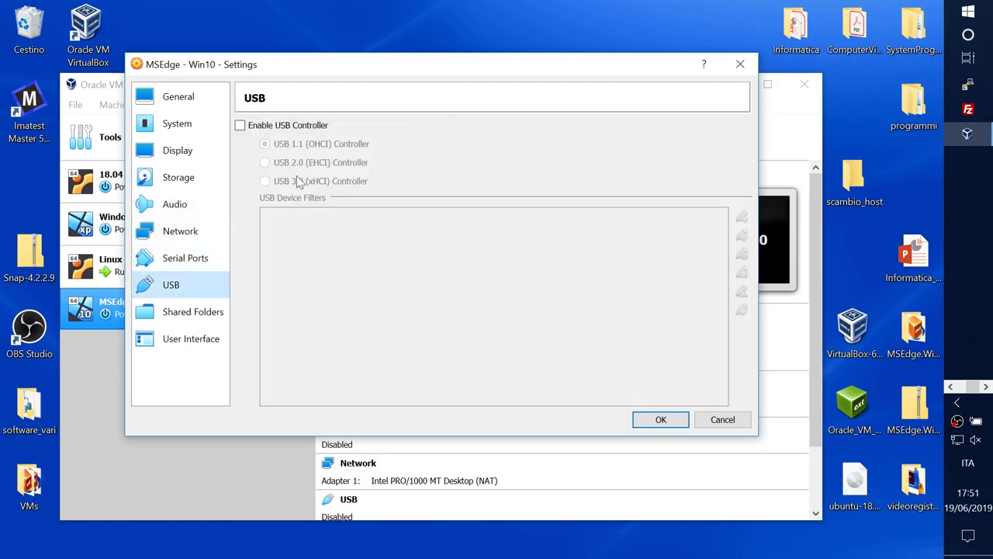
left_click(239, 125)
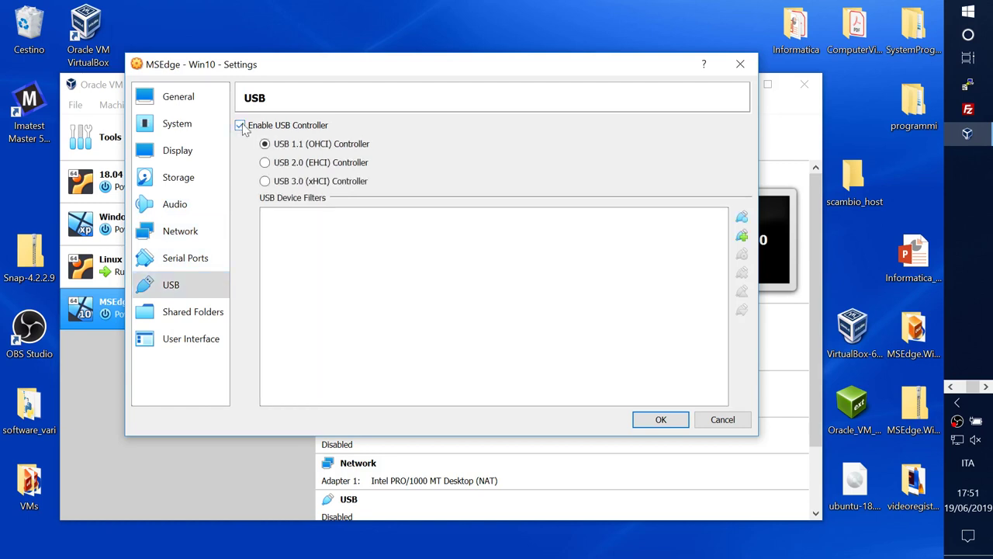
left_click(265, 181)
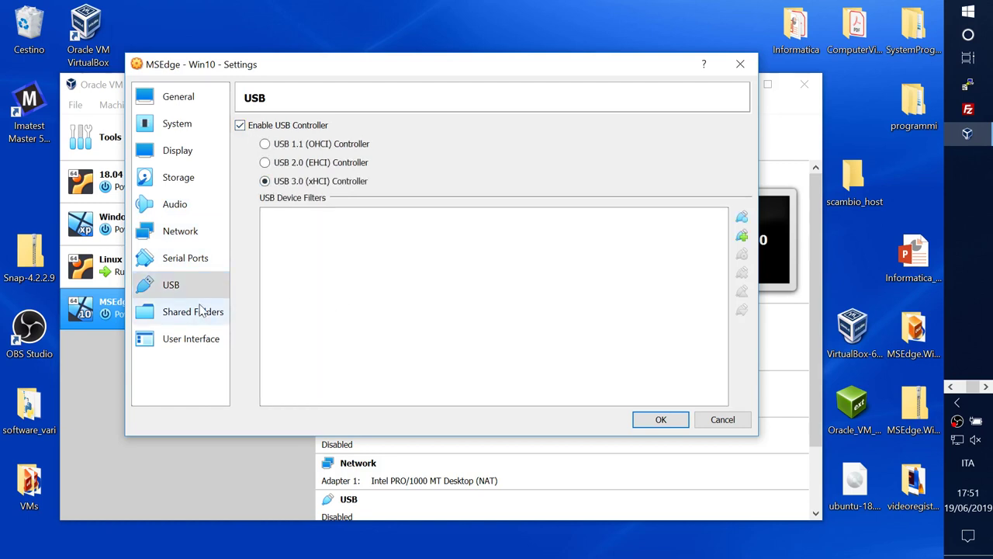
left_click(200, 310)
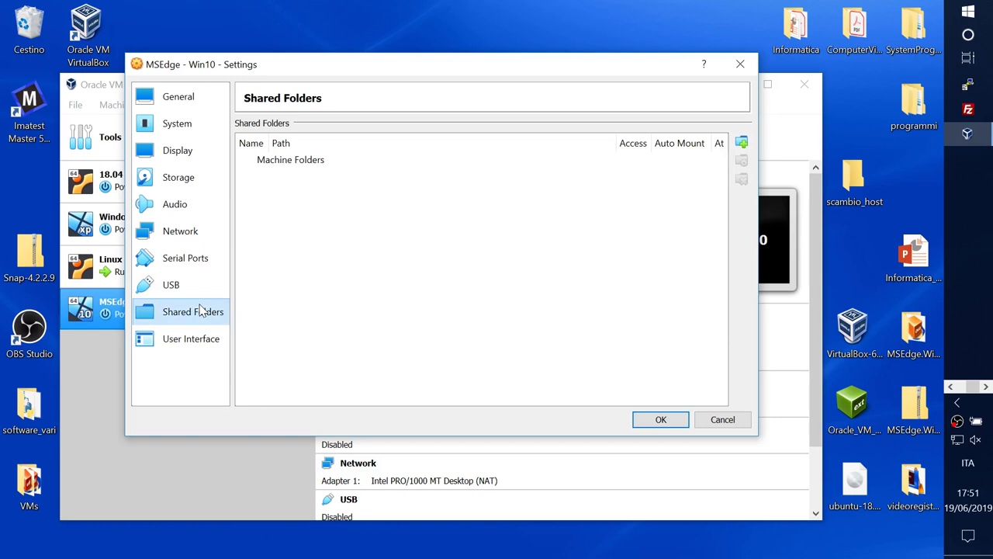
Step: Check the contents of the host's scambio_host folder from the Shared Folders page
left_click(178, 340)
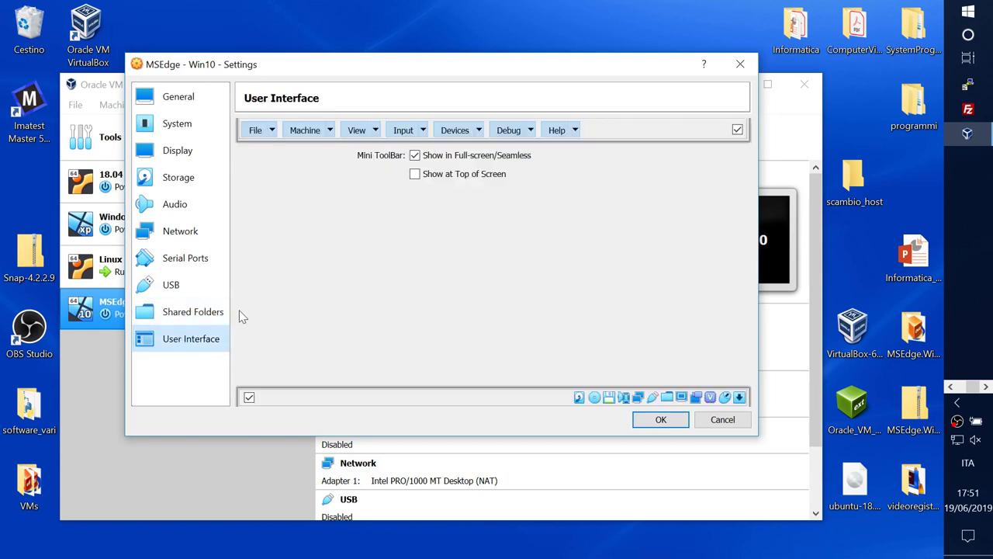
left_click(196, 310)
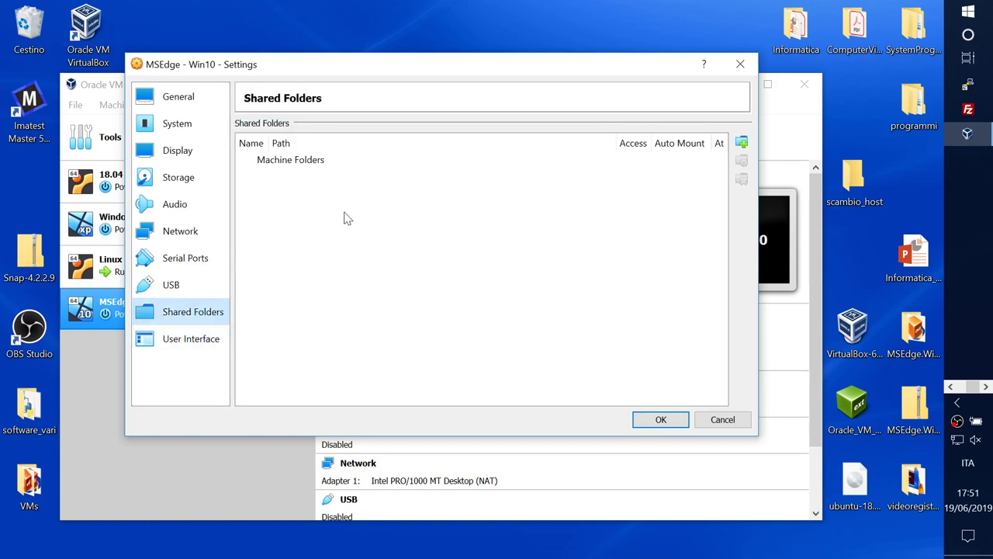
mouse_move(347, 218)
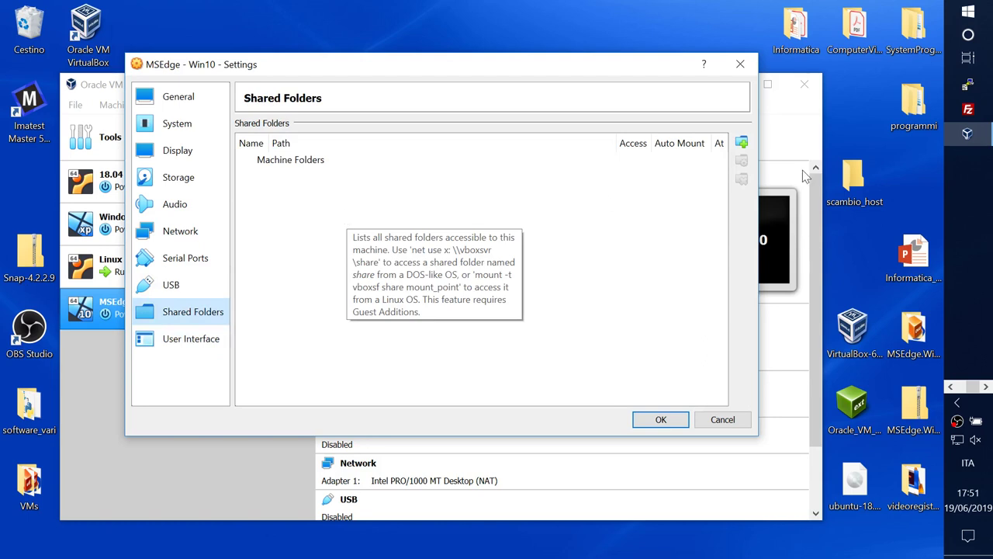
double_click(854, 177)
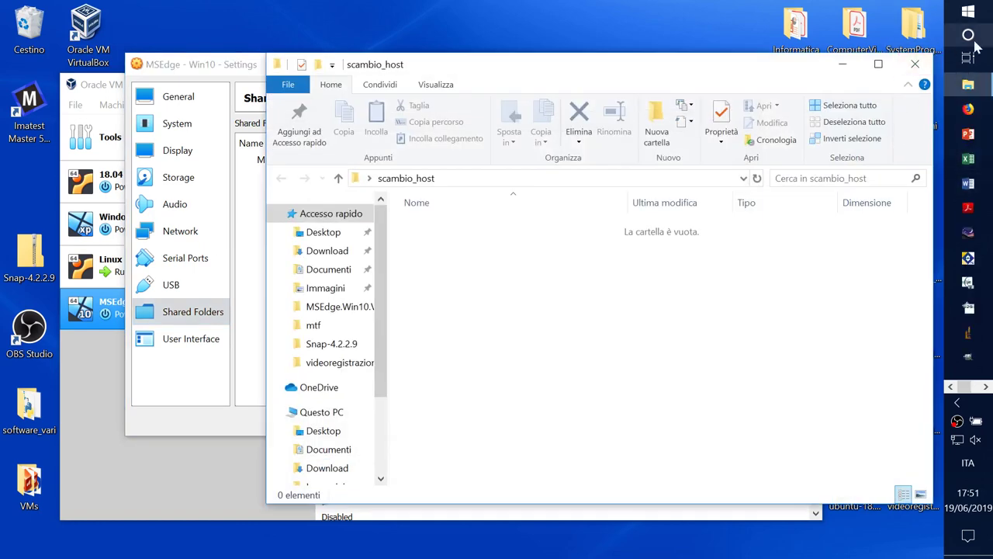
left_click(916, 66)
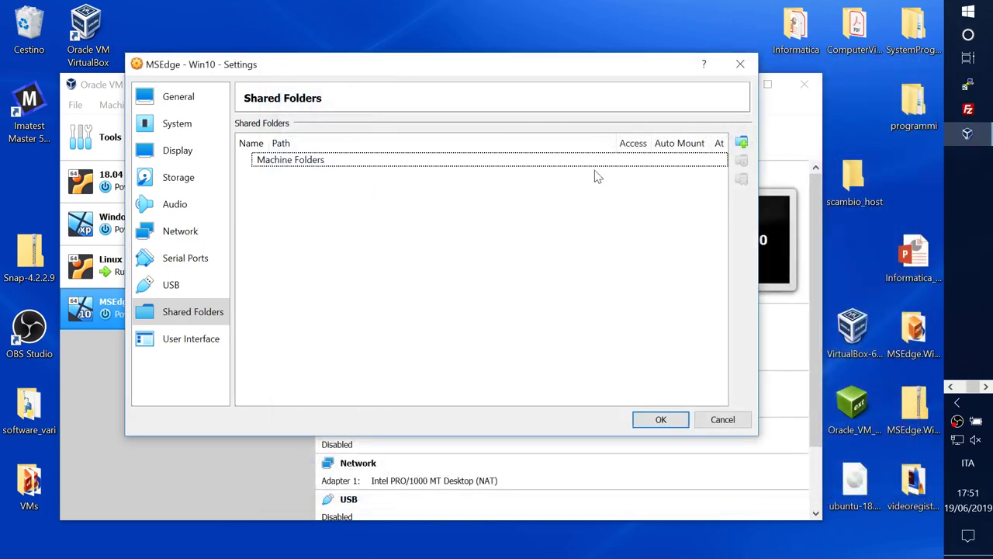
Step: Add Desktop's scambio_host as a shared folder and save the machine settings
left_click(741, 142)
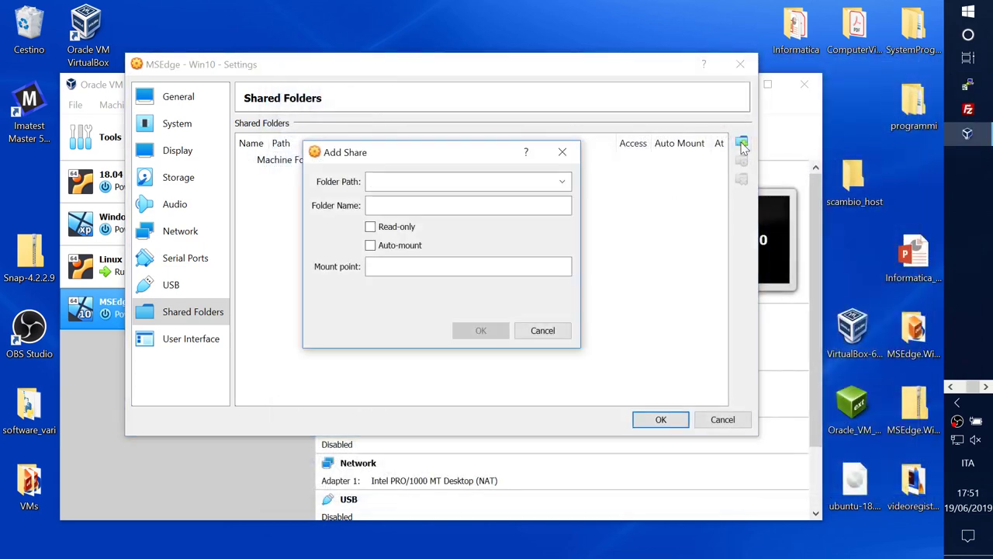
left_click(563, 181)
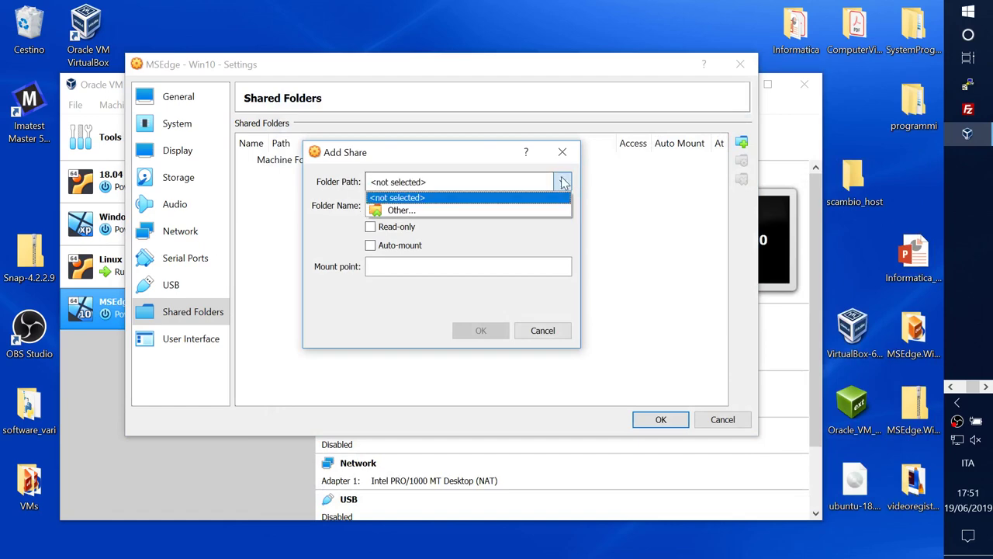
left_click(451, 210)
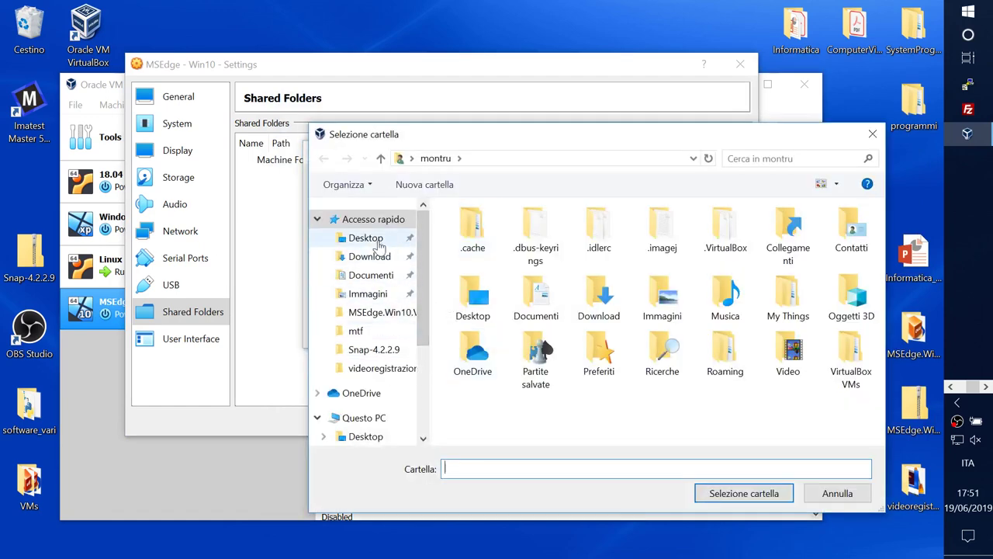
left_click(368, 238)
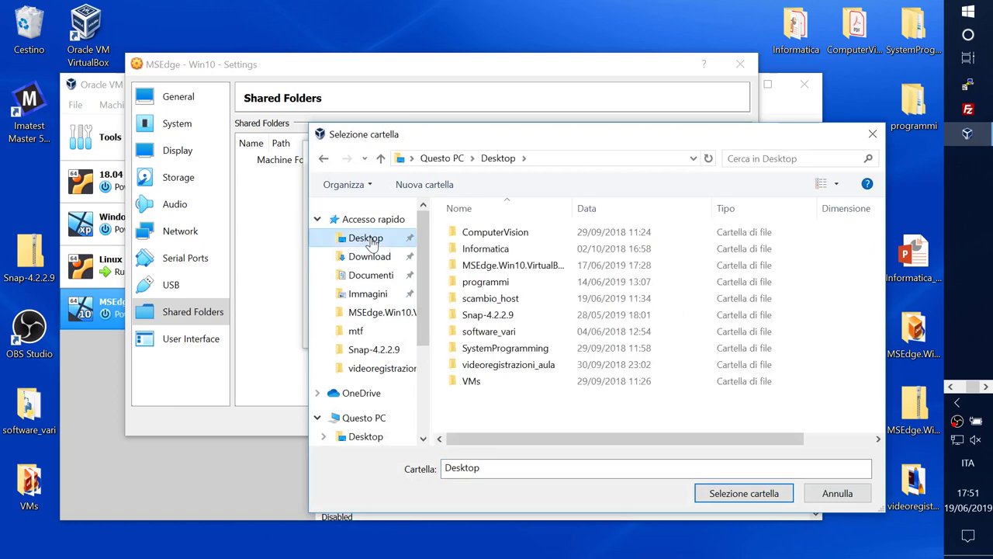
left_click(488, 300)
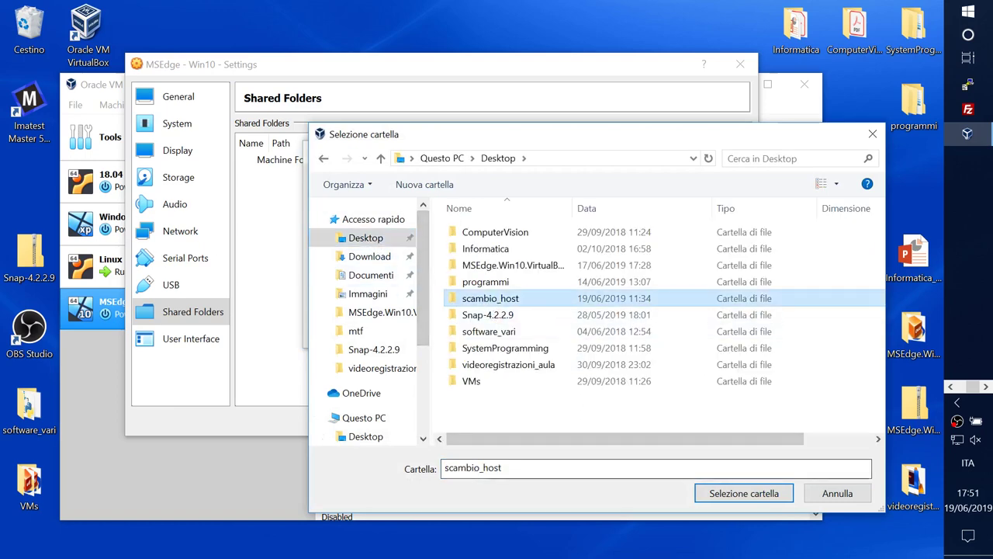
left_click(721, 493)
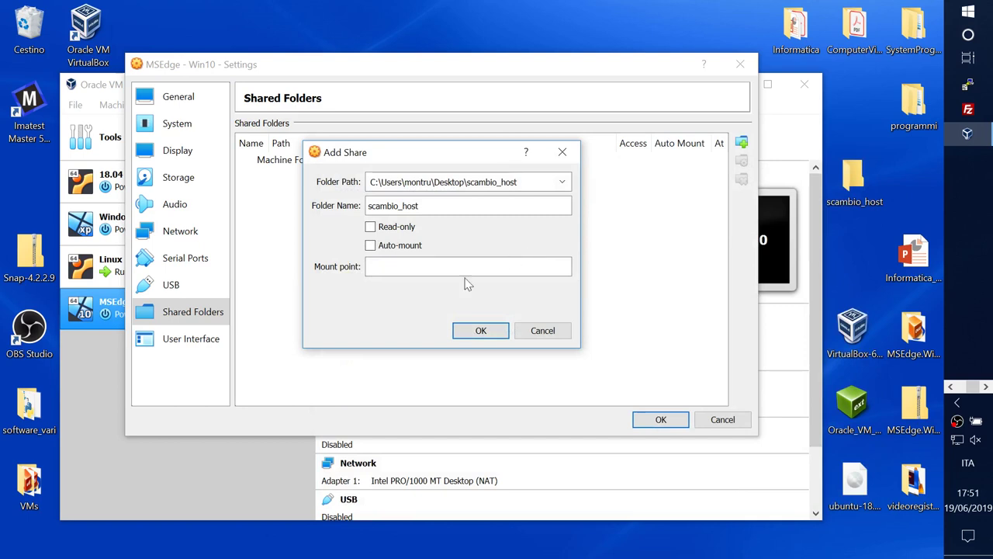
left_click(481, 331)
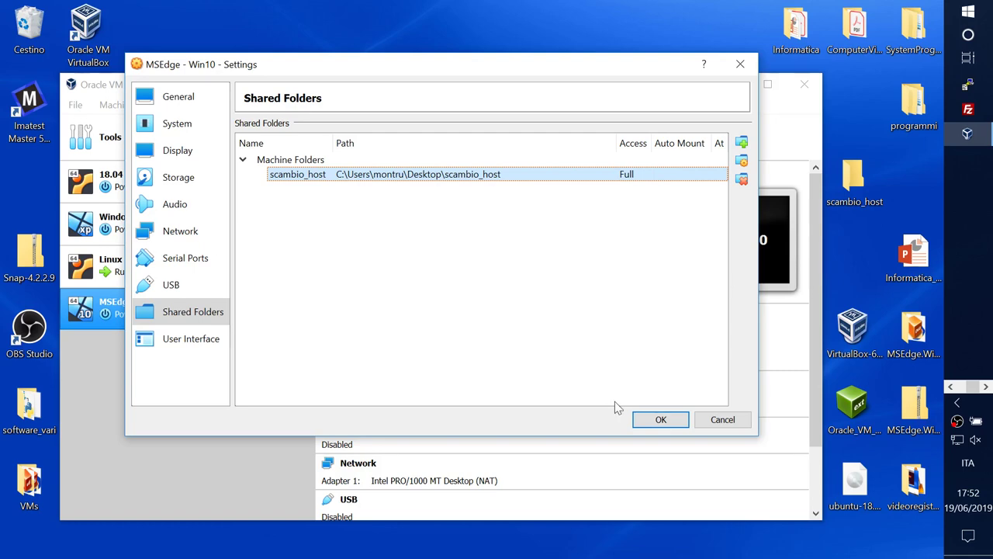
left_click(685, 423)
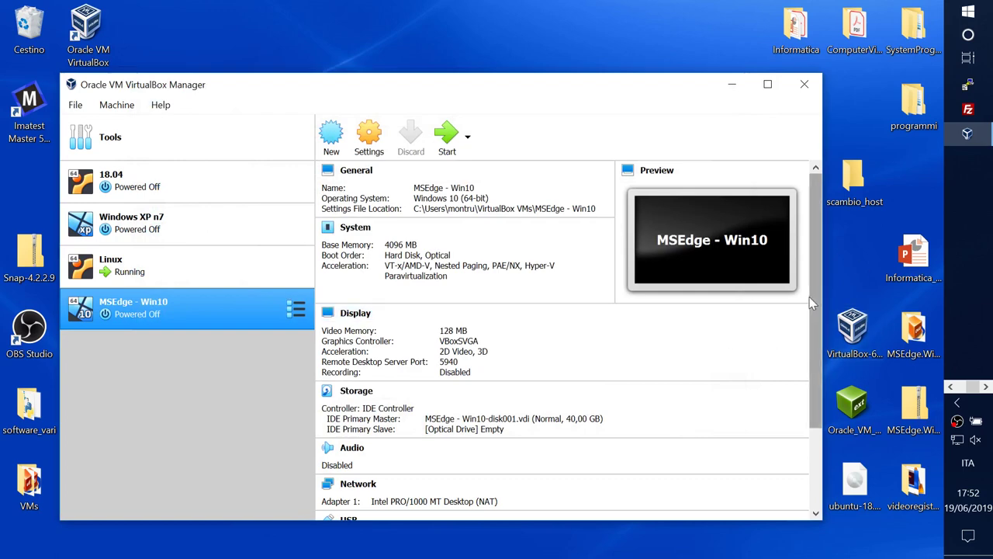
Step: Confirm MSEdge - Win10 now lists one shared folder, then start the machine
left_click_drag(812, 303, 843, 422)
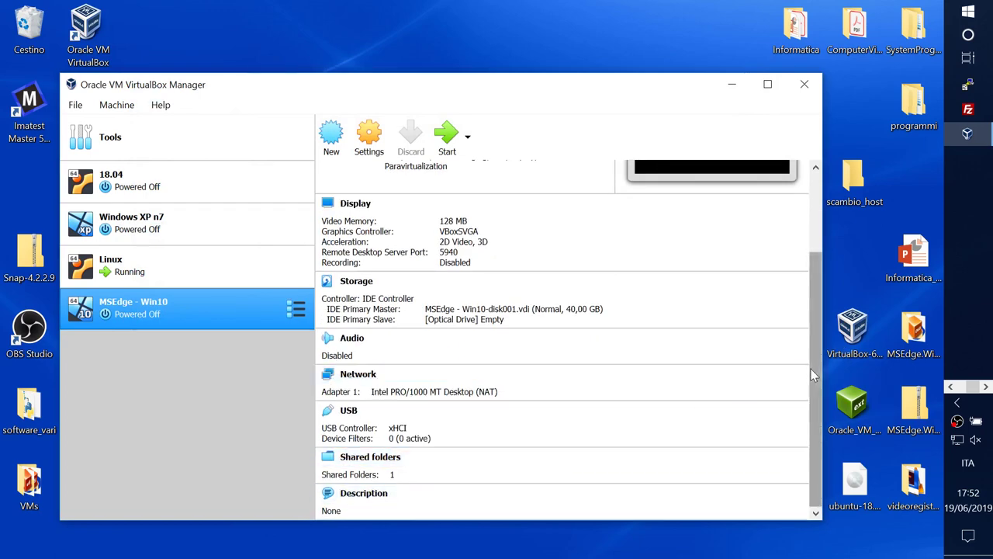
left_click_drag(813, 369, 820, 260)
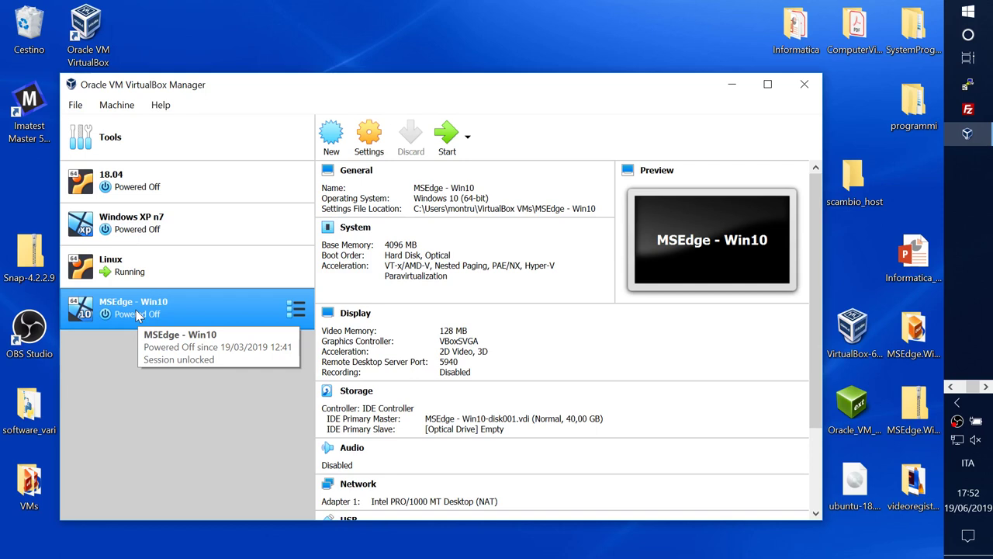
double_click(128, 319)
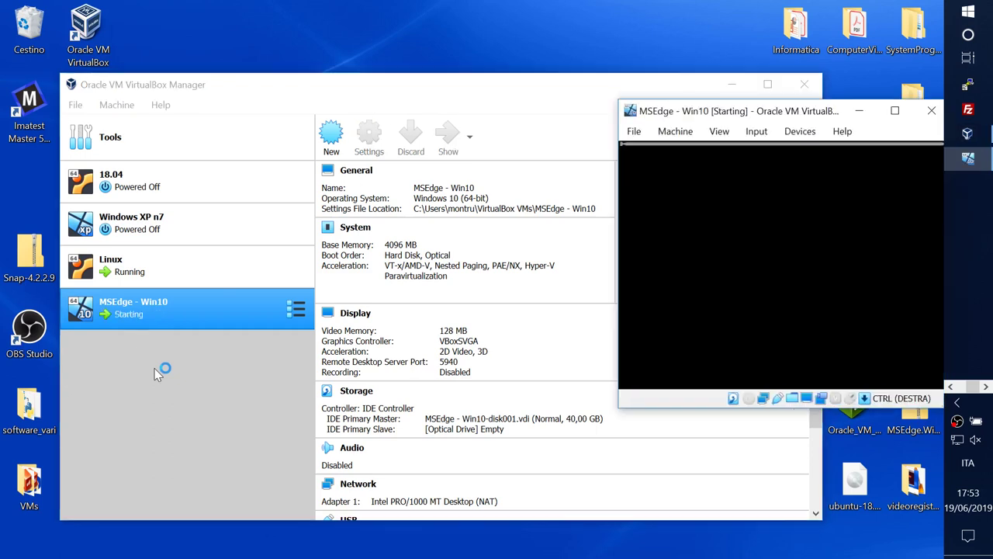
Step: Move the new MSEdge - Win10 window aside and dismiss its mouse and keyboard notices
left_click_drag(770, 118, 443, 49)
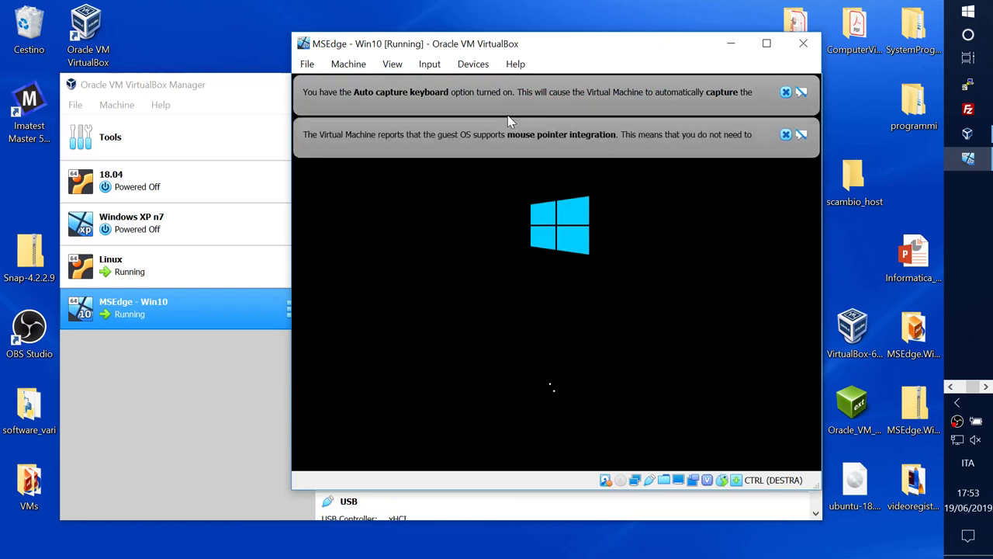
left_click(786, 135)
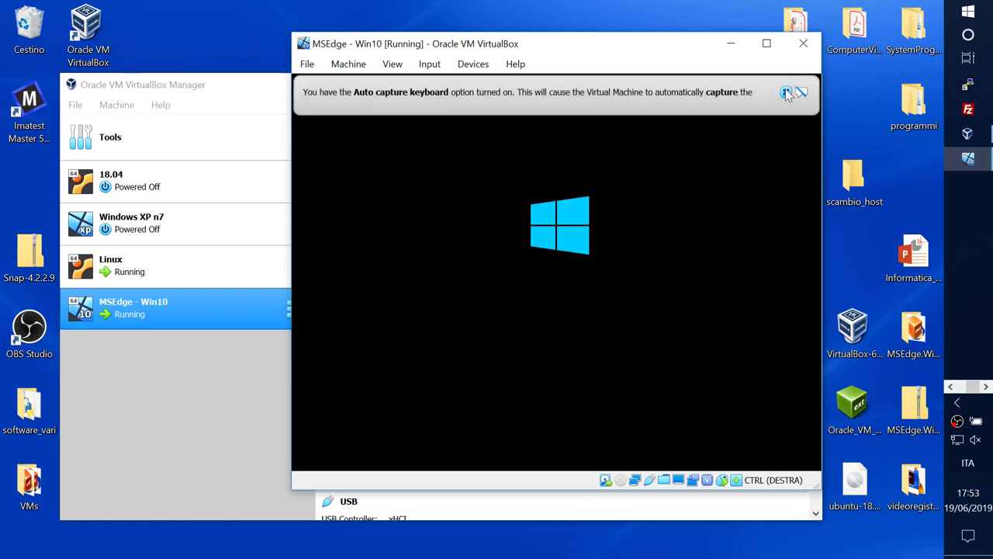
left_click(786, 91)
left_click(901, 172)
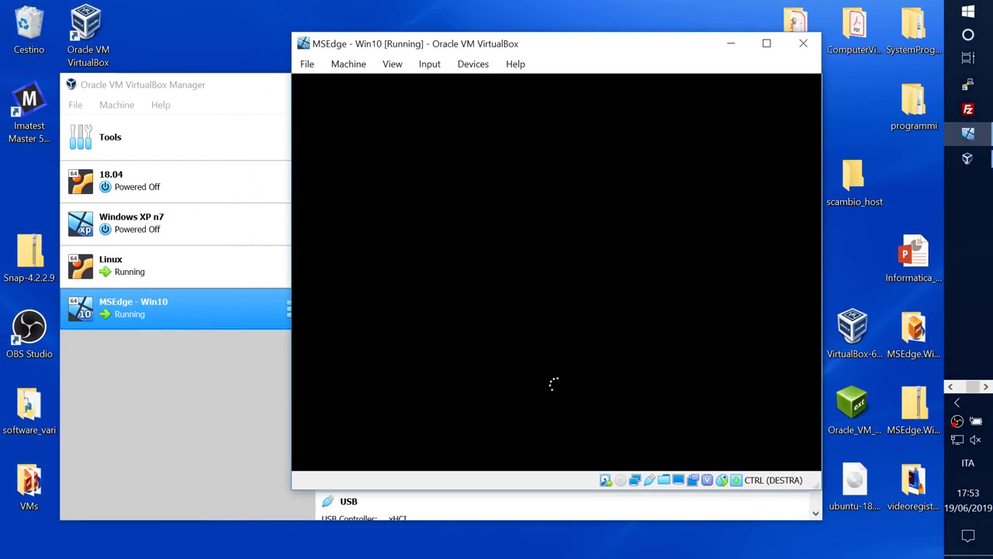
Step: Check the Ubuntu install progress, then reposition the MSEdge - Win10 window showing its lock screen
left_click_drag(643, 51, 547, 48)
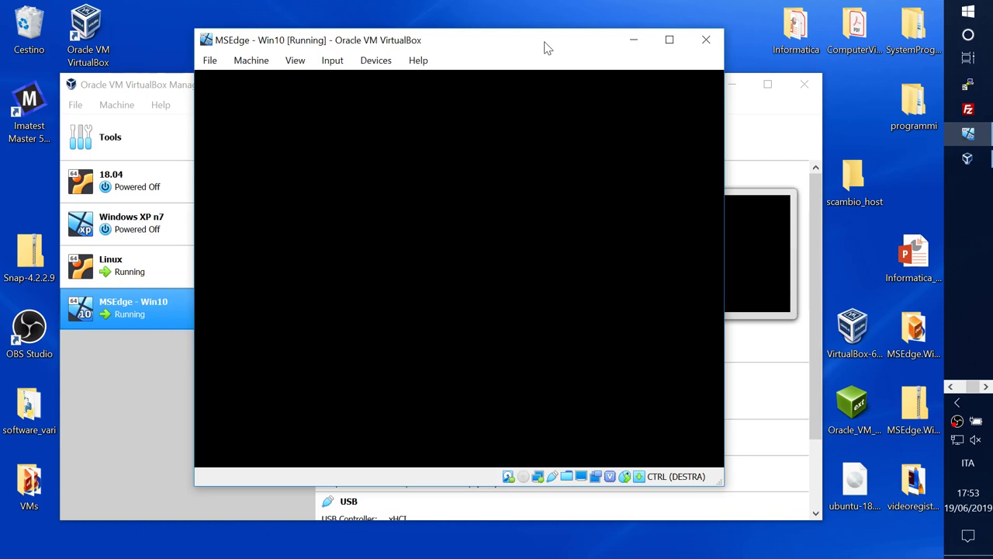
left_click(899, 167)
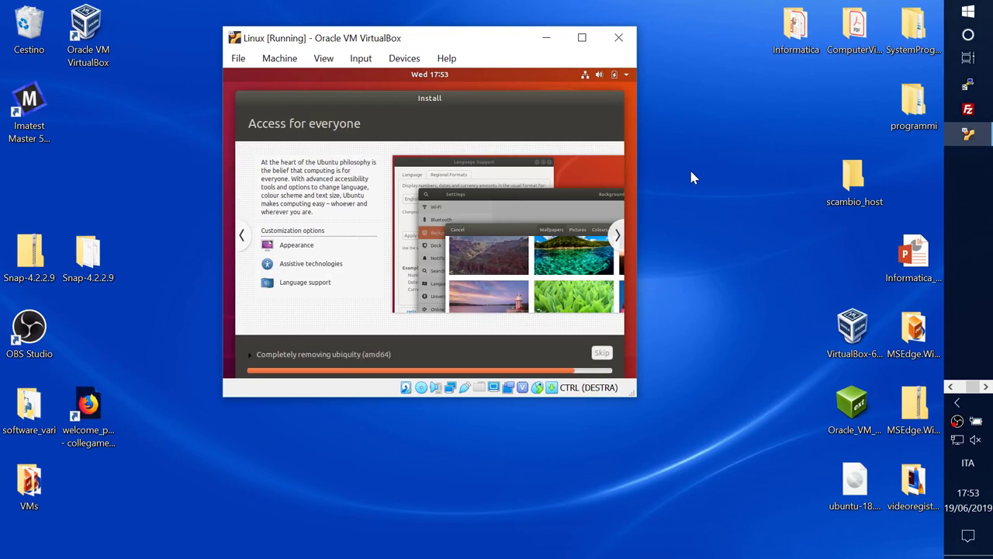
key("ctrl+super+Left")
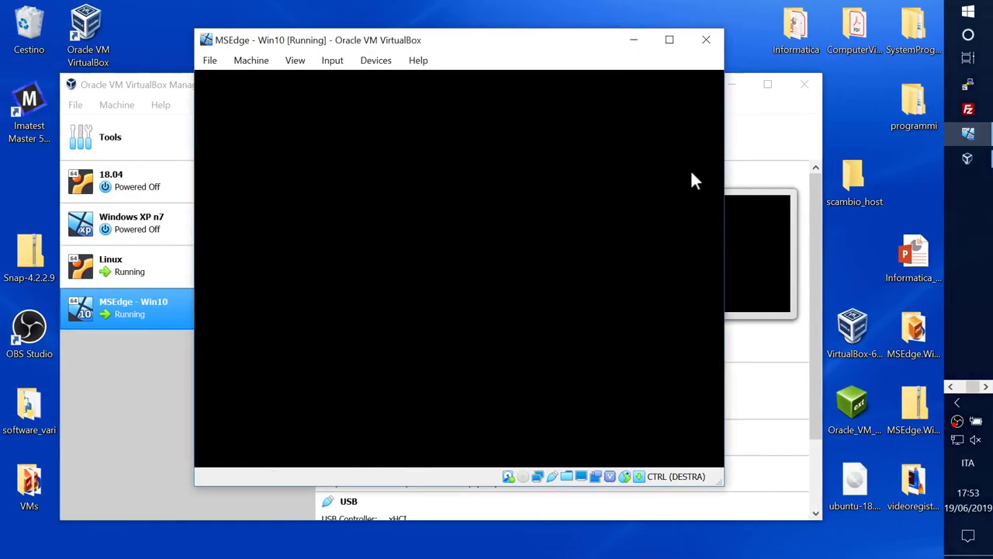
left_click_drag(564, 49, 505, 43)
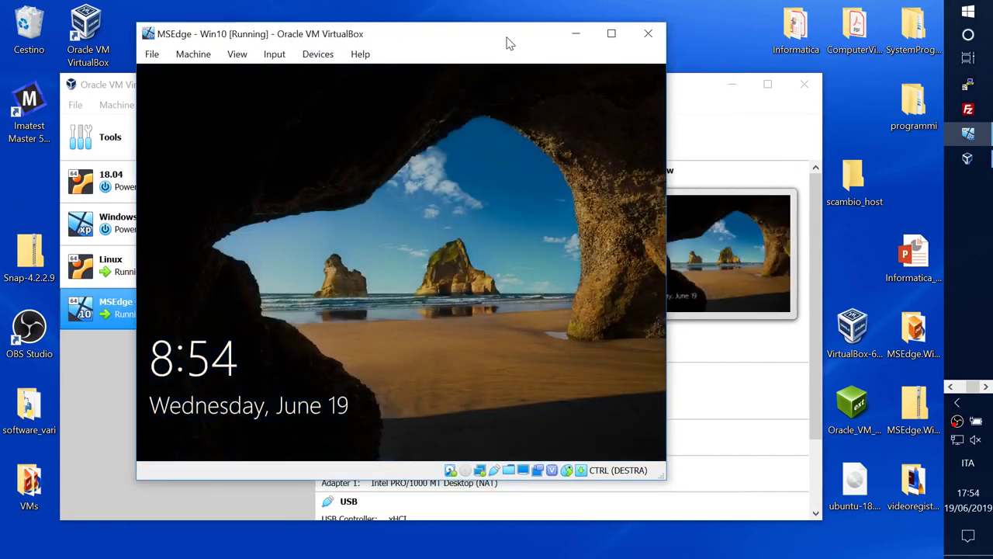
Step: Verify the scambio_host share in the running machine's Shared Folders Settings, then reach Windows sign-in
left_click(313, 56)
mouse_move(320, 78)
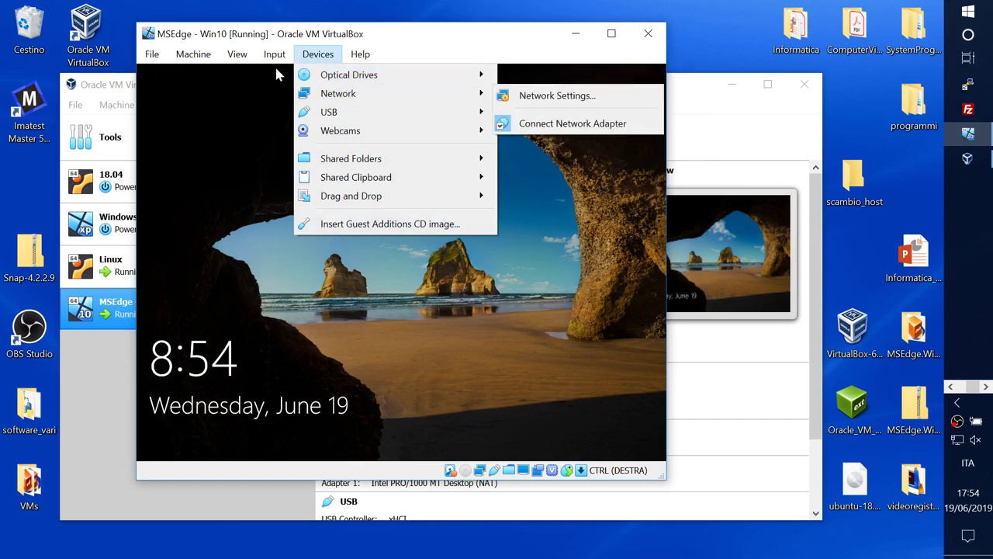
mouse_move(275, 54)
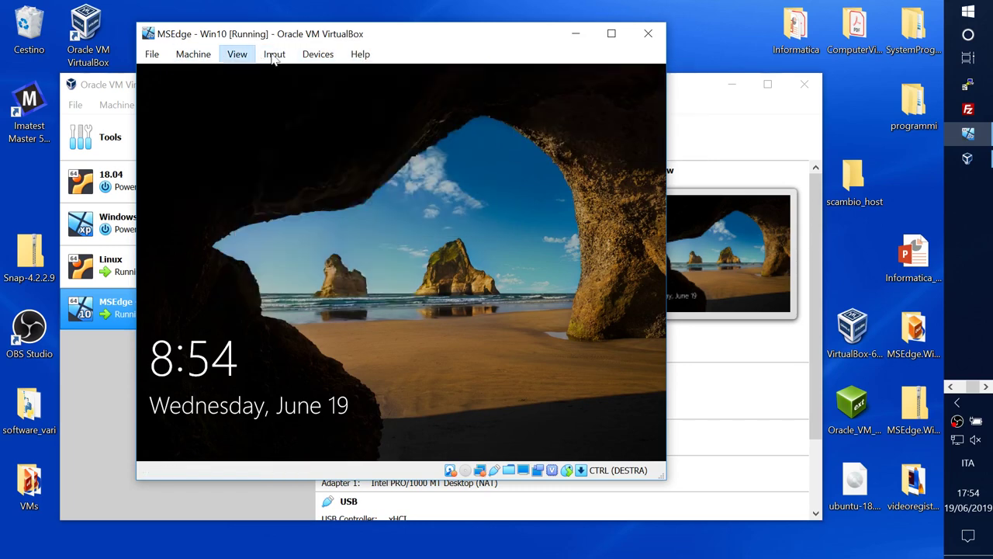
mouse_move(350, 97)
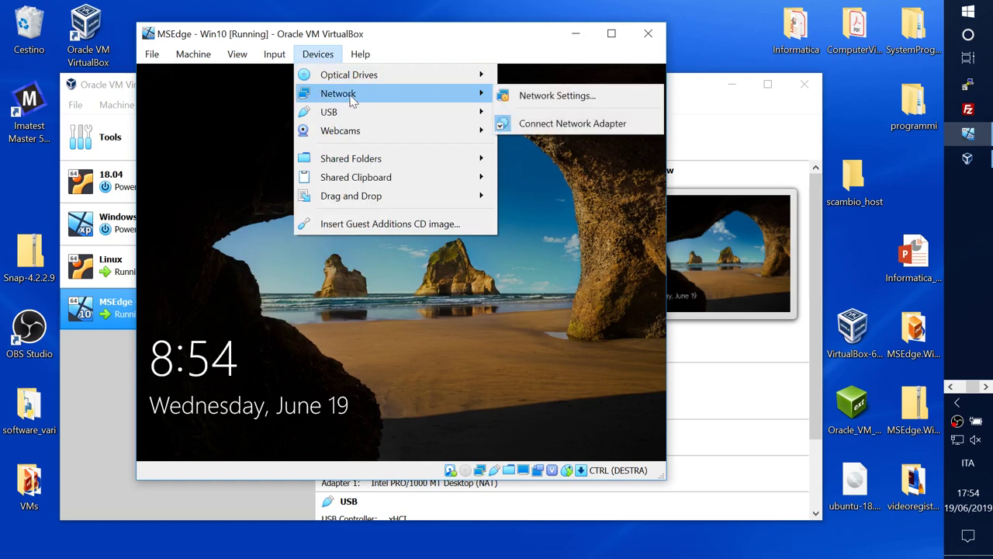
mouse_move(347, 114)
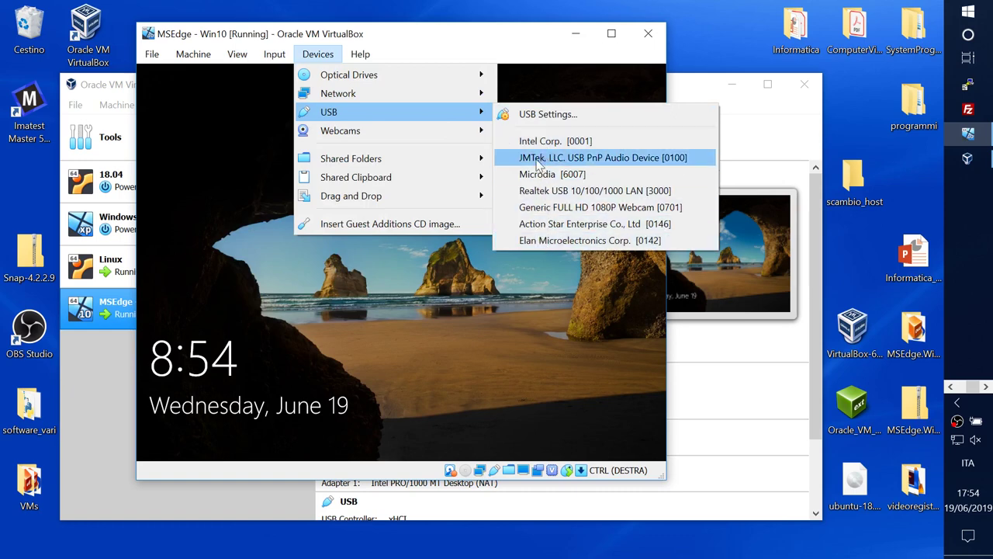
mouse_move(458, 115)
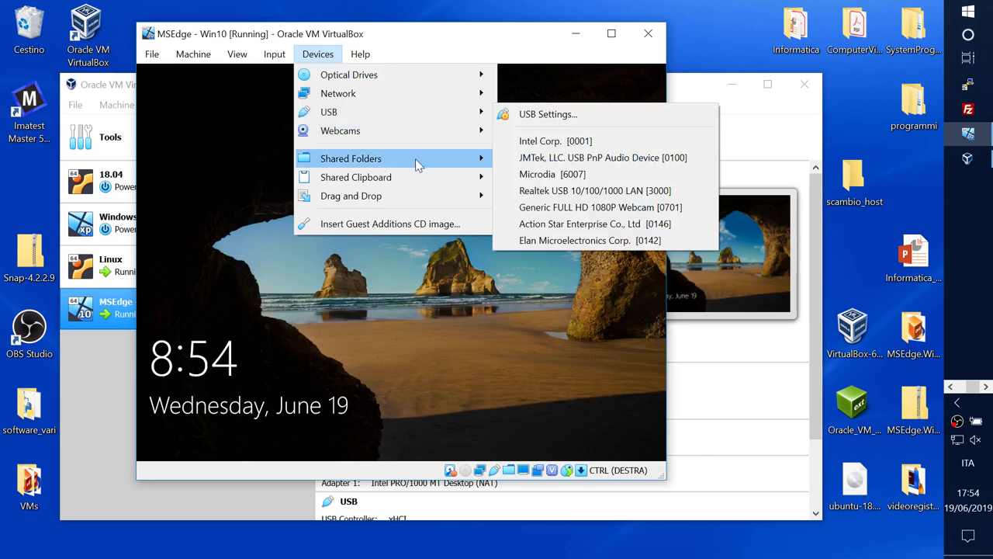
mouse_move(416, 164)
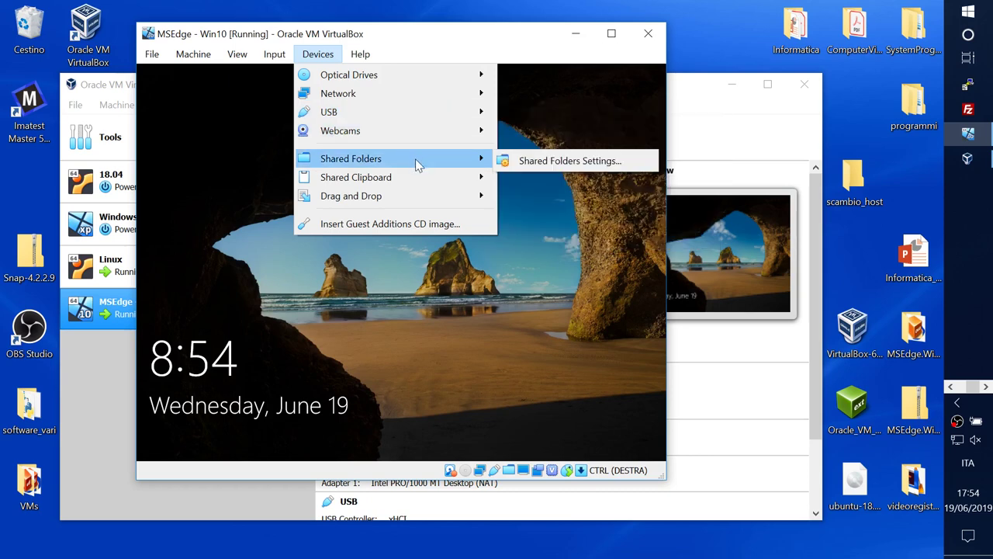
left_click(530, 162)
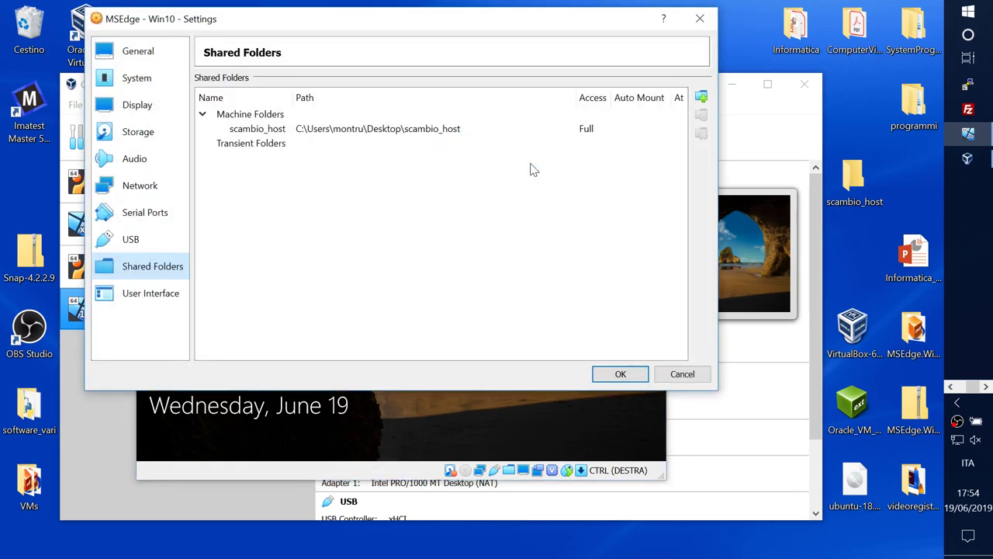
left_click(682, 373)
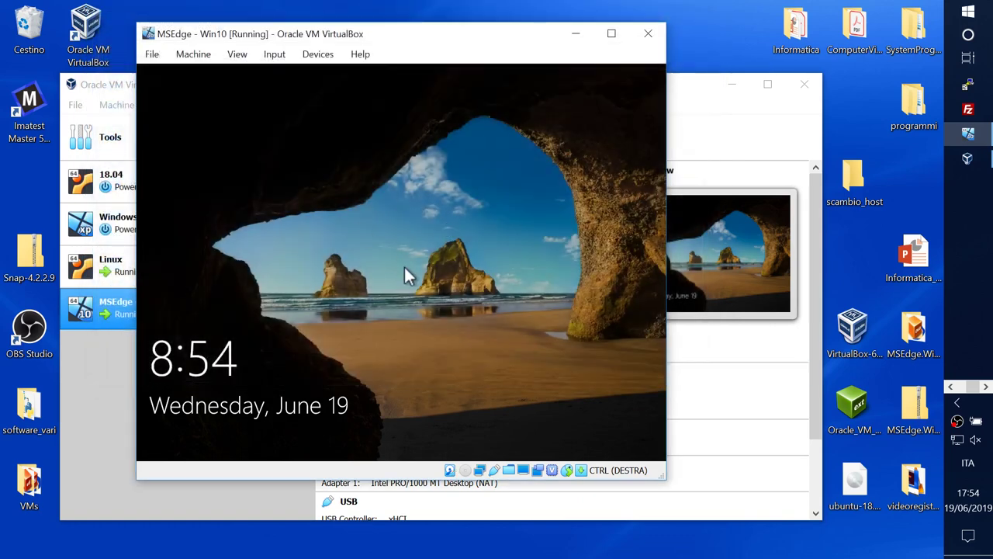
left_click(397, 251)
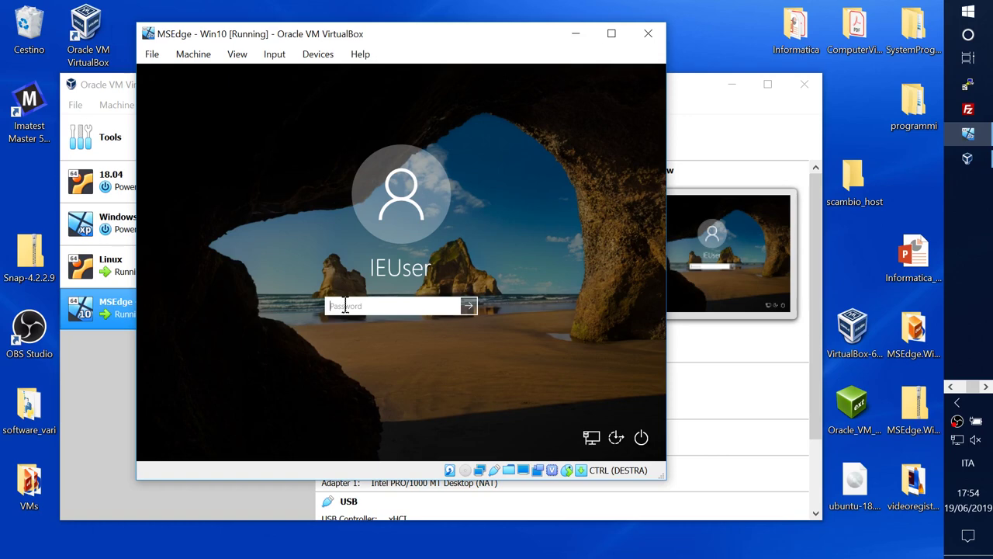
Step: Enter the account password to sign in to the Windows 10 guest
type("Passw0rd!")
left_click(469, 306)
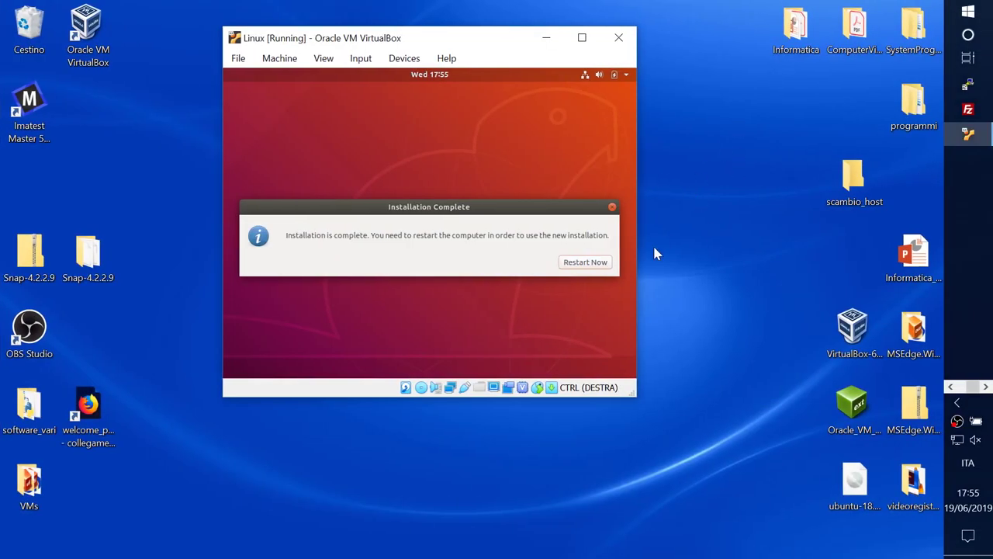
left_click(583, 262)
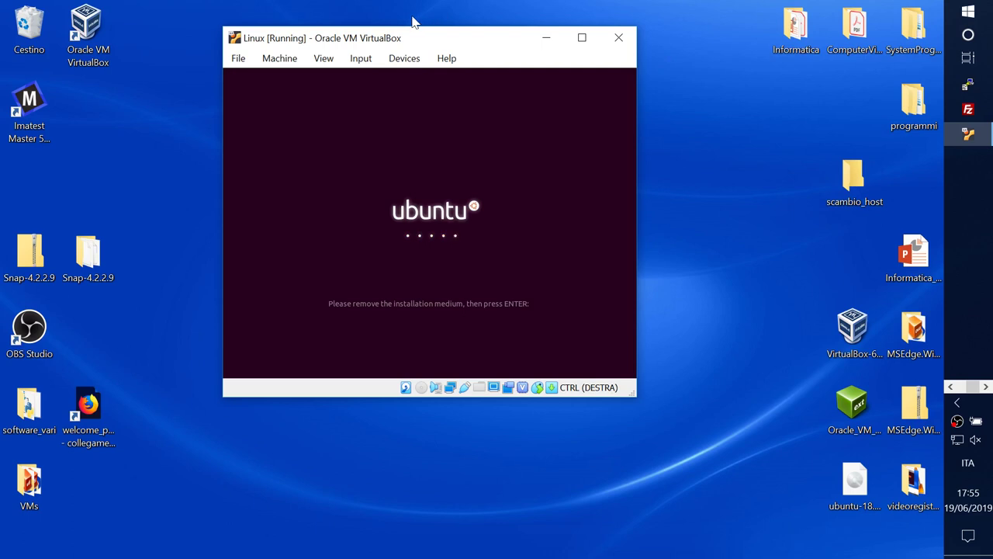
left_click(397, 59)
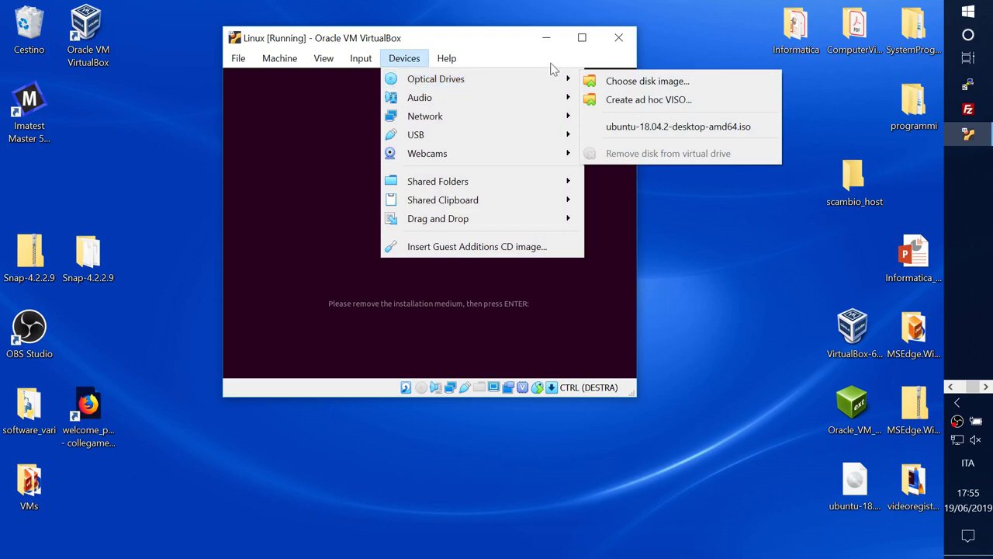
mouse_move(431, 78)
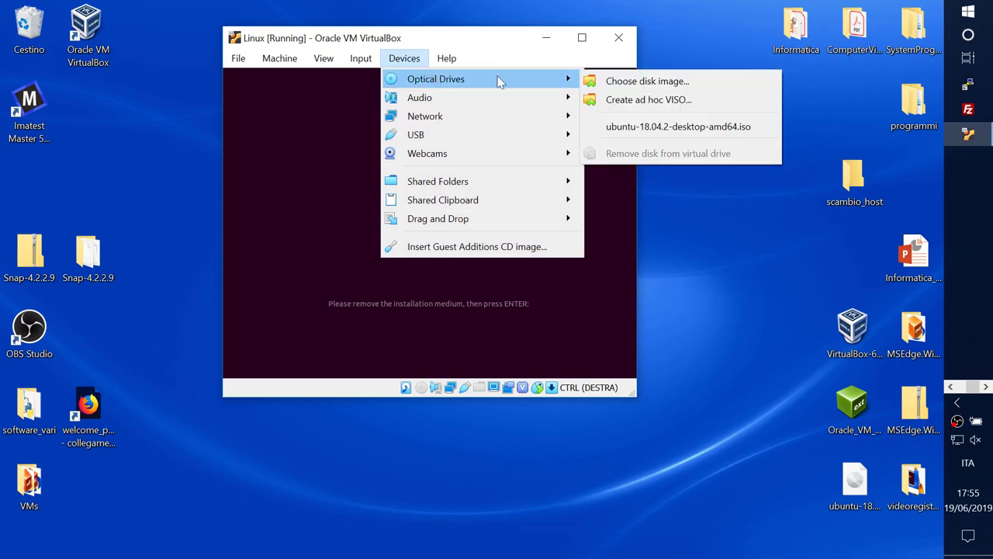
left_click(727, 230)
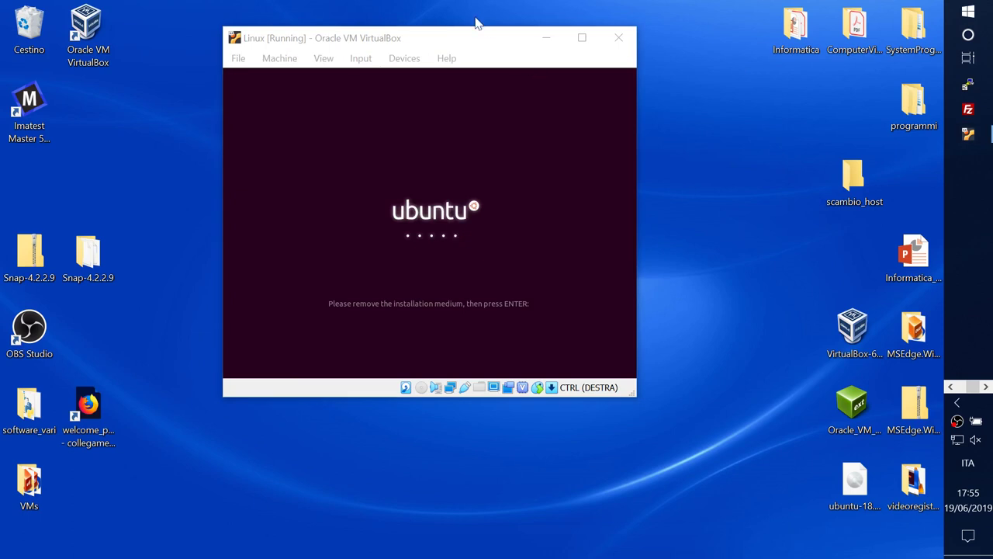
left_click(466, 41)
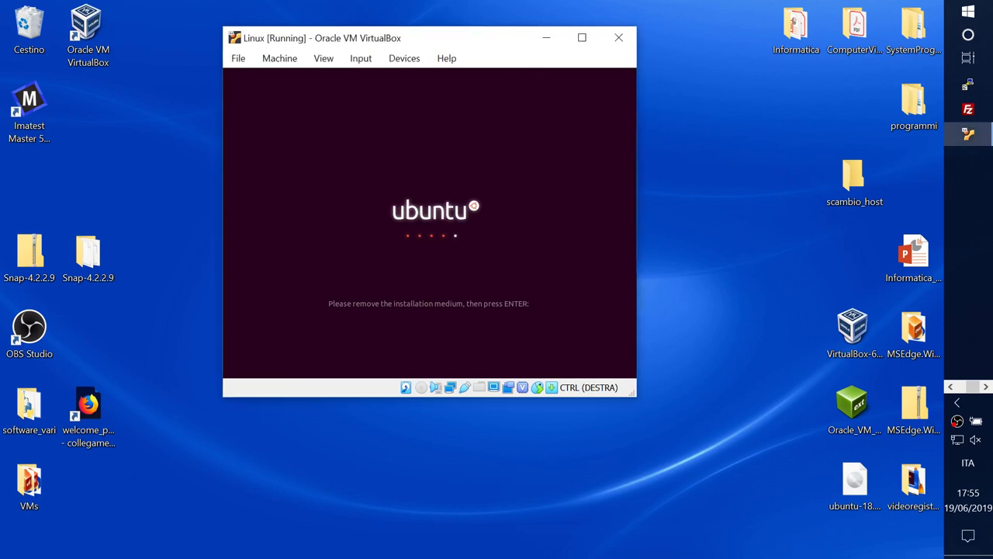
Step: Let Ubuntu reboot past the remove-medium prompt and select Full-screen Mode for the Windows 10 window
key("Return")
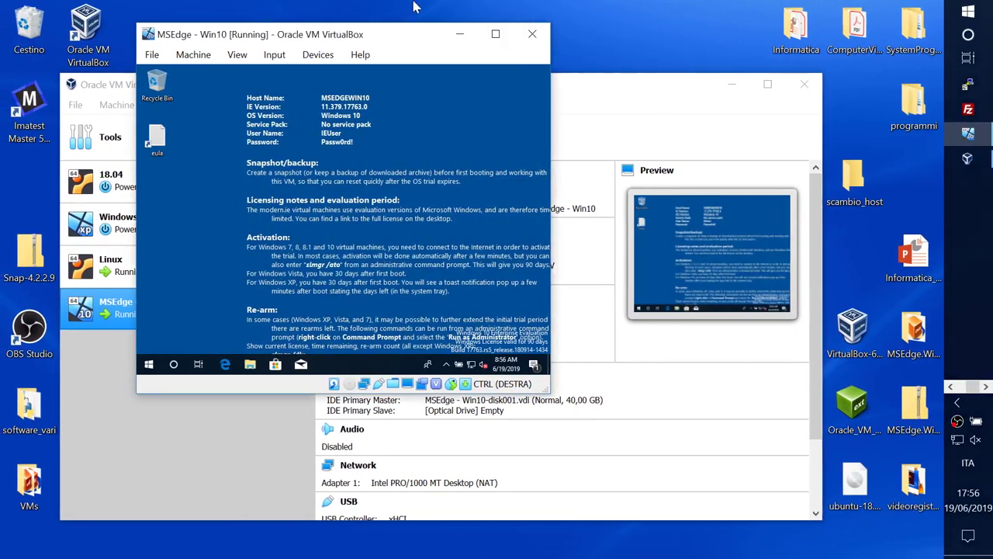
left_click_drag(394, 39, 410, 38)
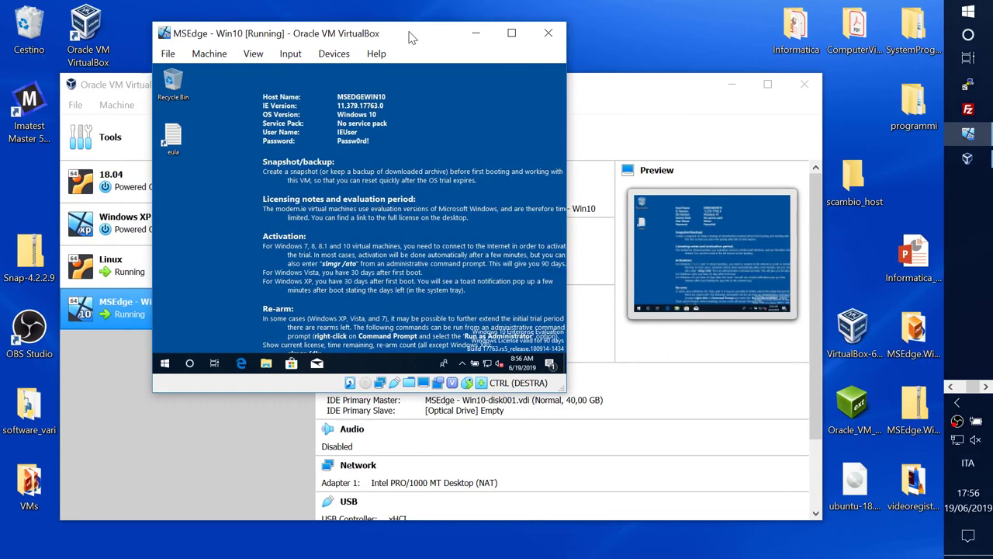
left_click(251, 54)
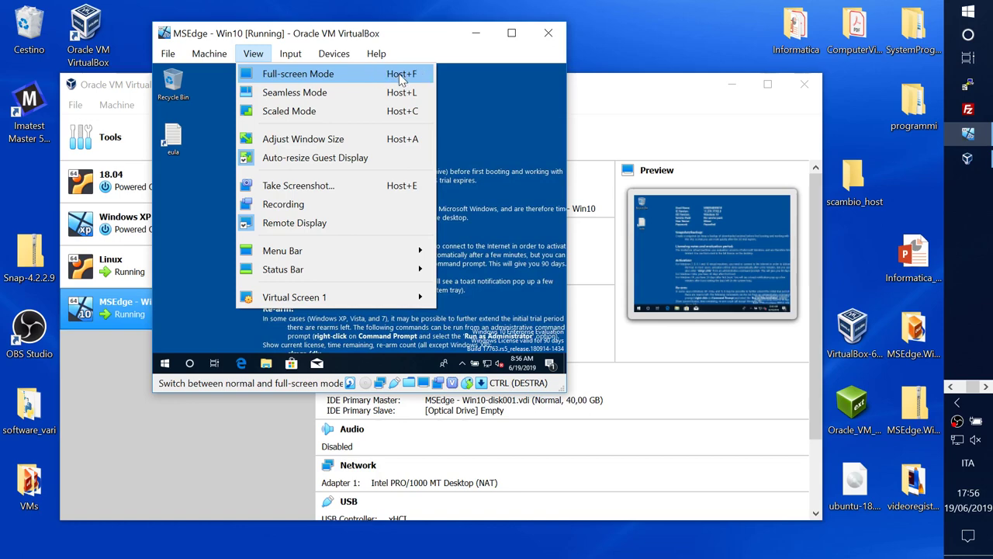
left_click(347, 80)
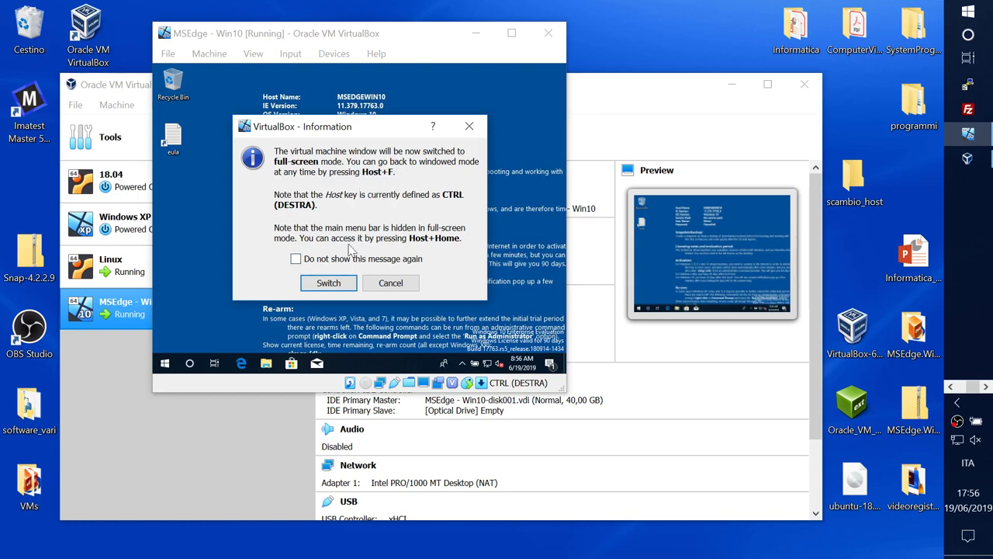
Step: Run the Windows 10 machine full-screen, dismiss the pointer notice, then return it to a window
left_click(329, 283)
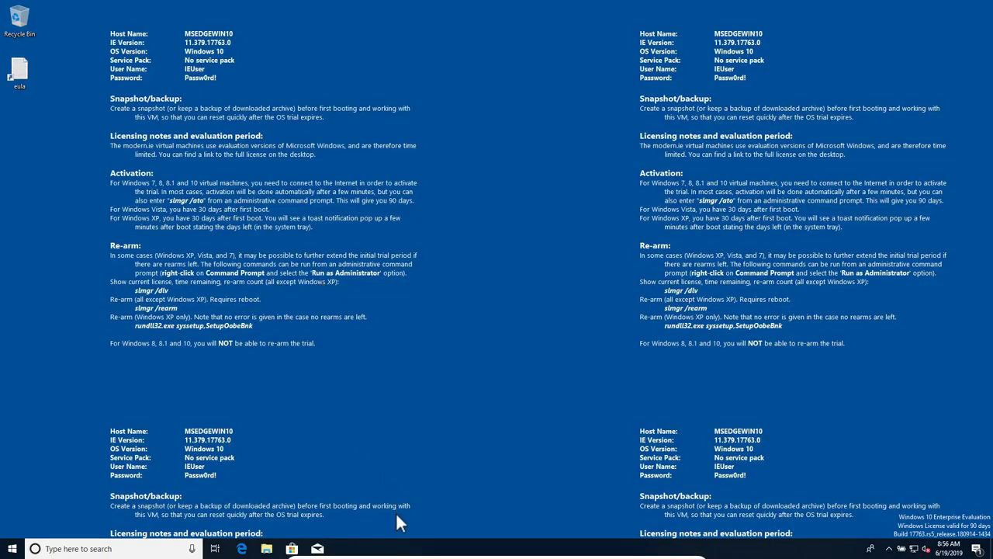
mouse_move(396, 555)
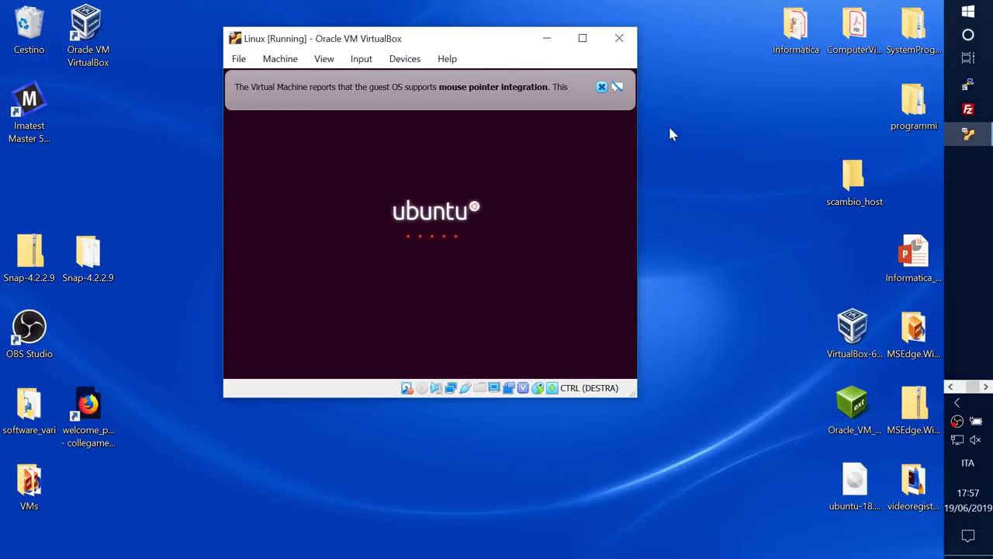
left_click(602, 86)
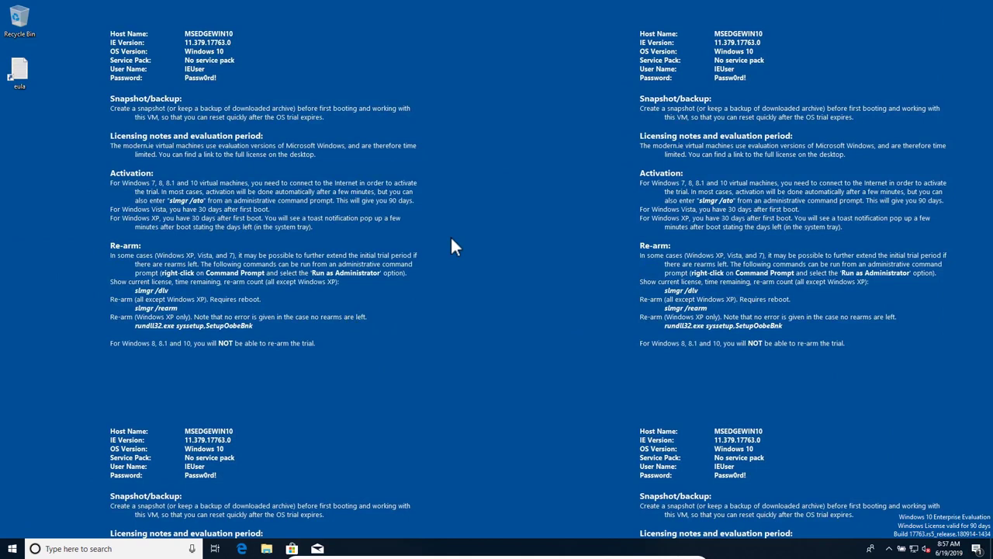
key("ctrl+f")
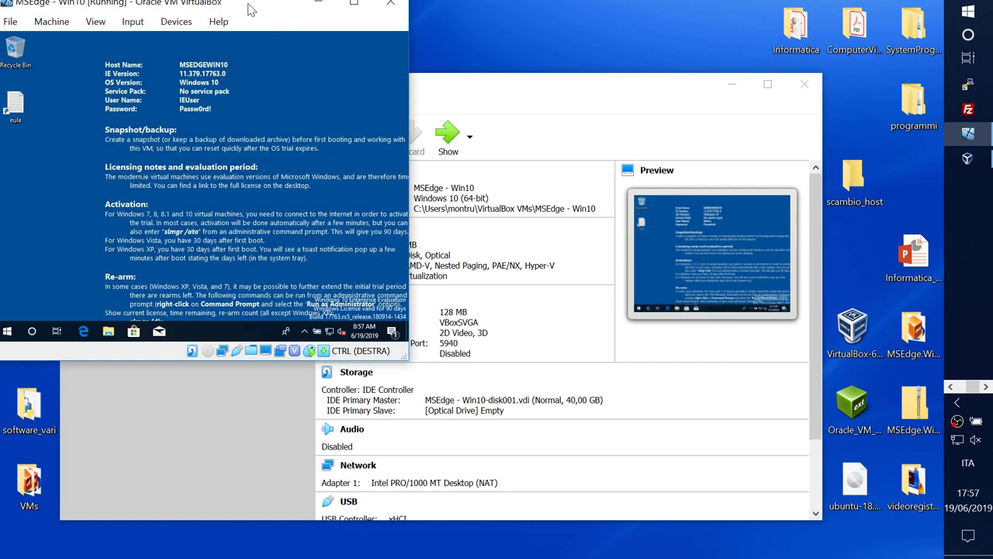
left_click_drag(248, 4, 404, 28)
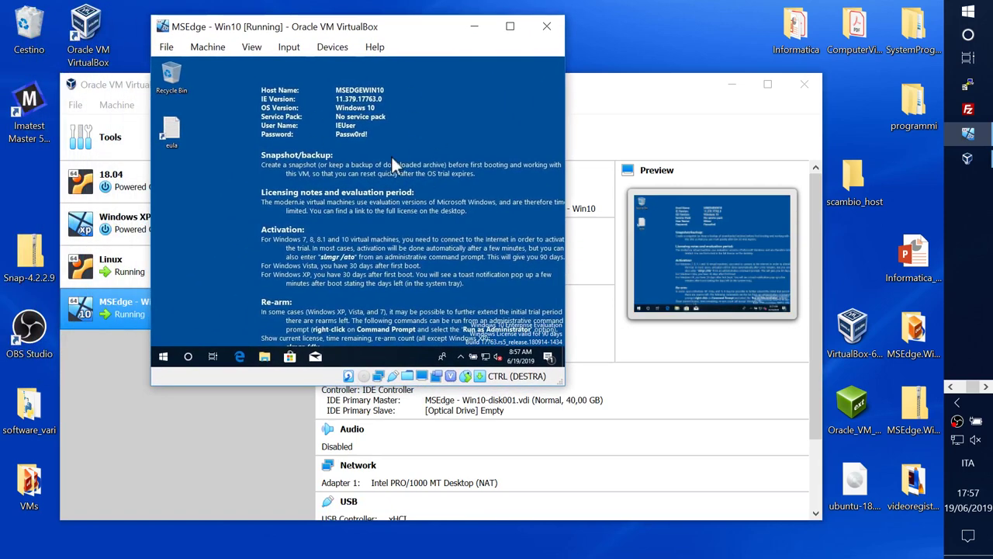
Step: Insert the Guest Additions CD image into the Windows 10 machine
left_click(328, 49)
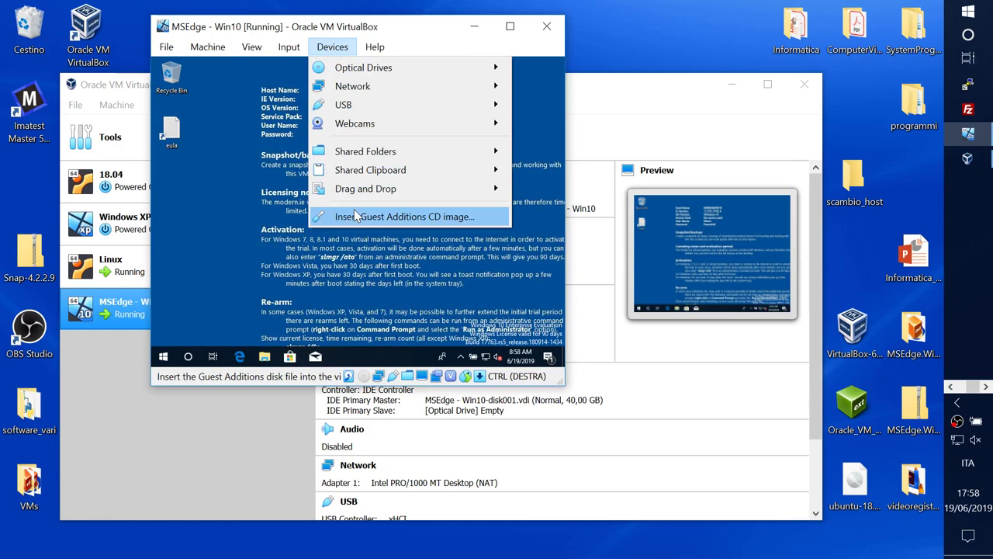
mouse_move(369, 71)
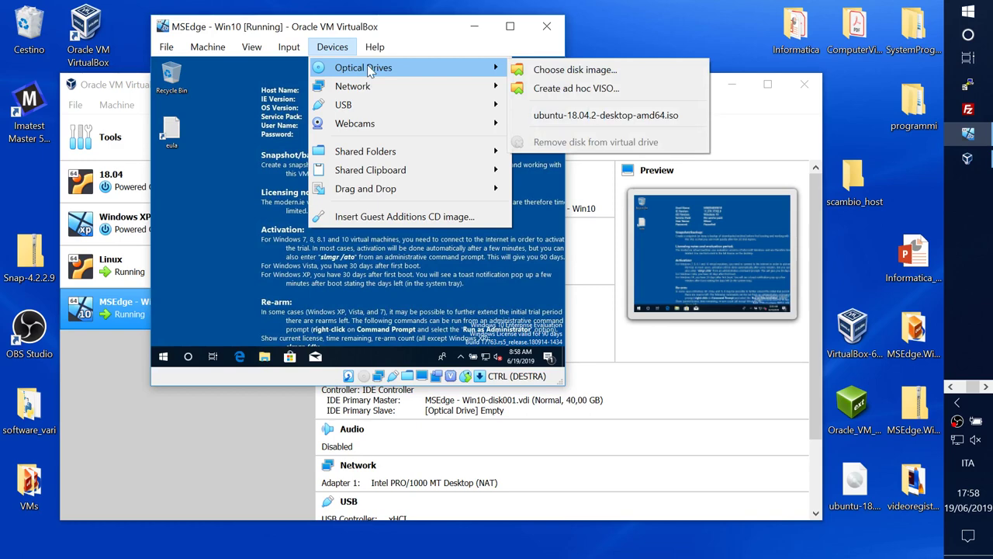
left_click(369, 217)
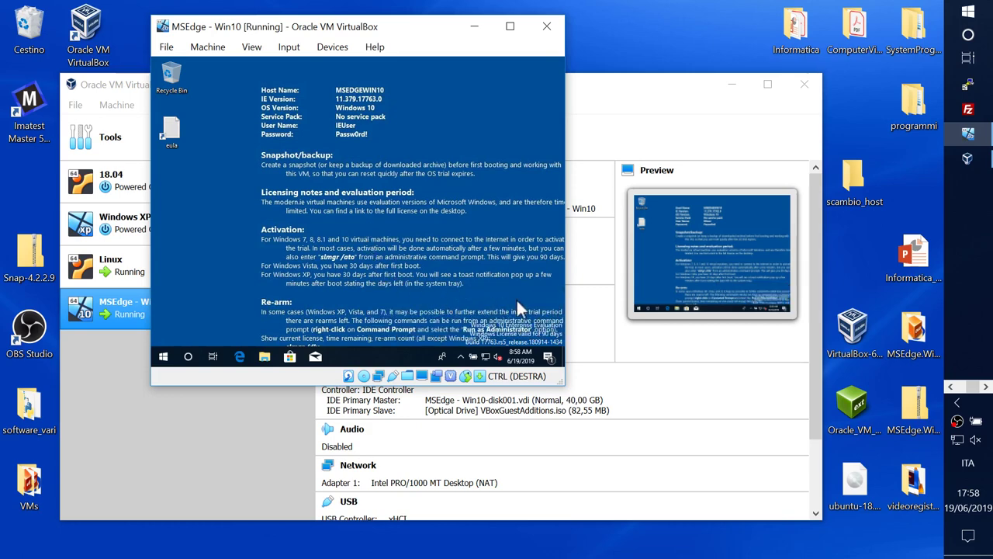
left_click(332, 47)
left_click(351, 219)
Step: Launch the Guest Additions installer from CD Drive (D:) via File Explorer's This PC
left_click(264, 357)
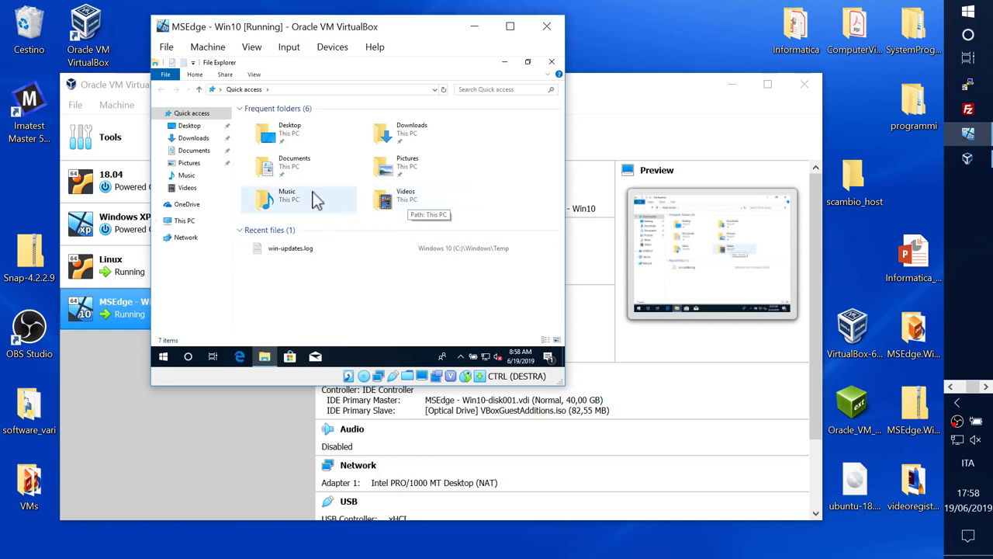
left_click(188, 222)
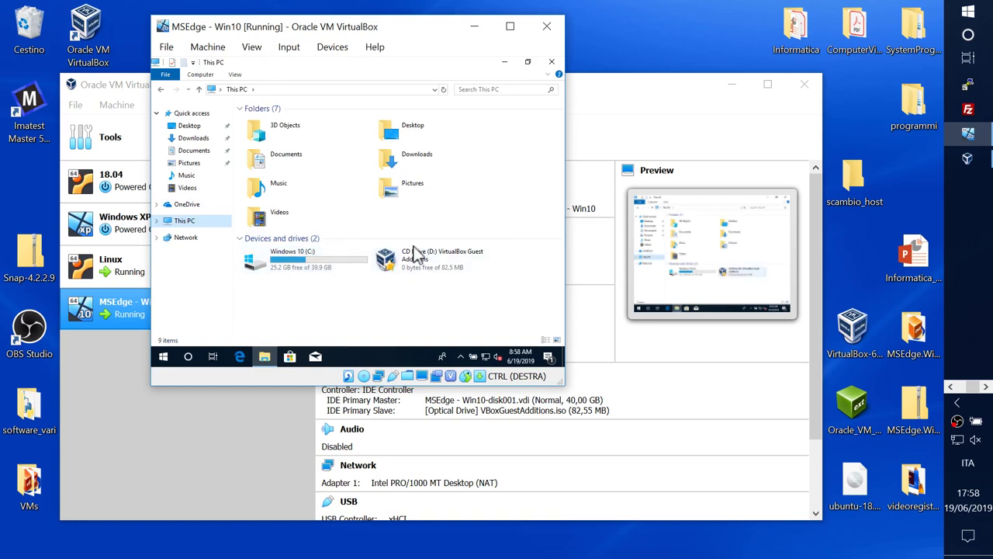
double_click(411, 263)
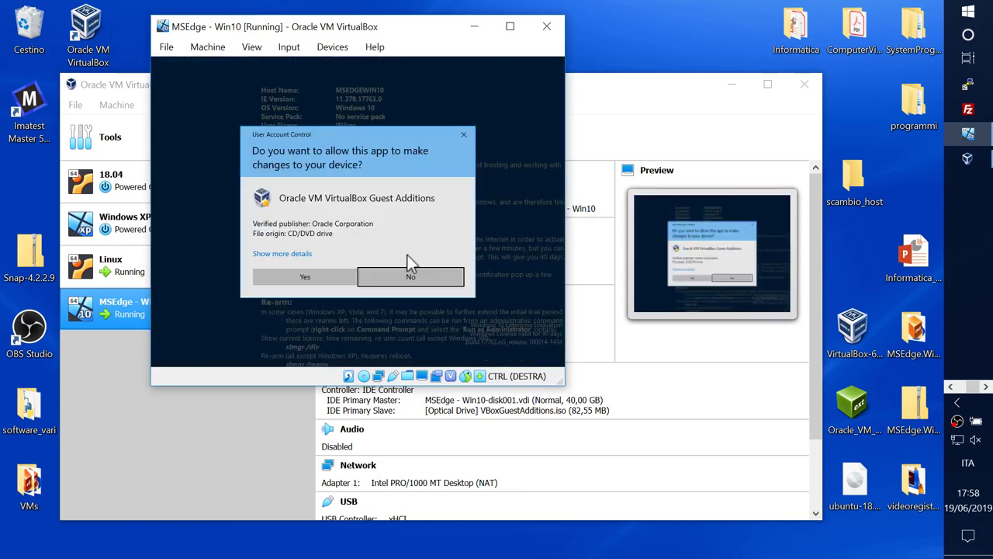
Step: Allow the Guest Additions installer and install with the default folder and components
left_click(306, 278)
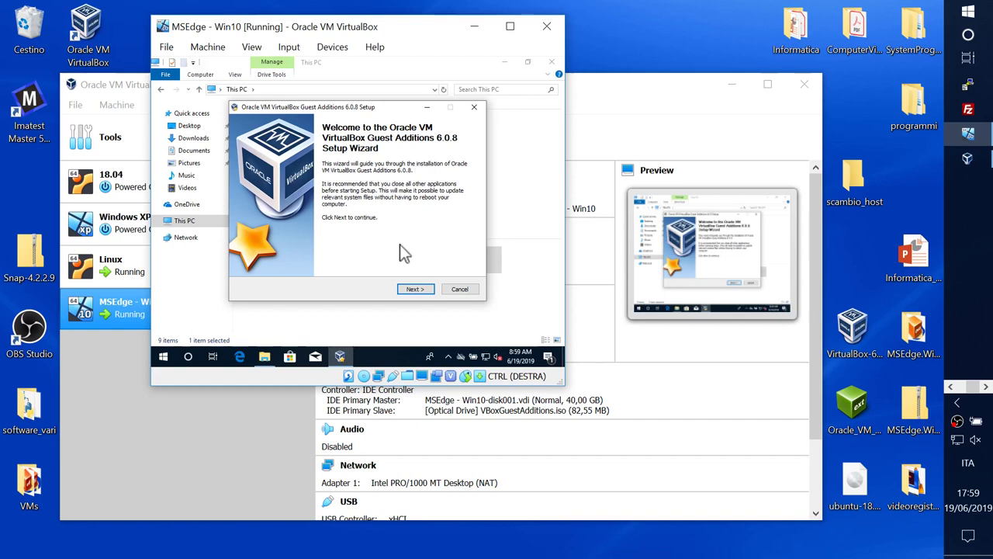
left_click(414, 293)
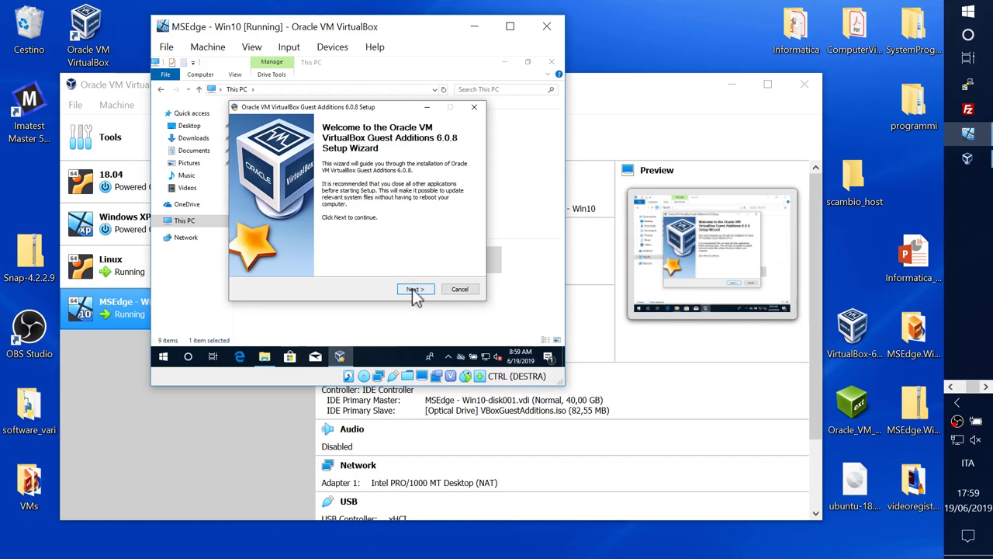
left_click(415, 289)
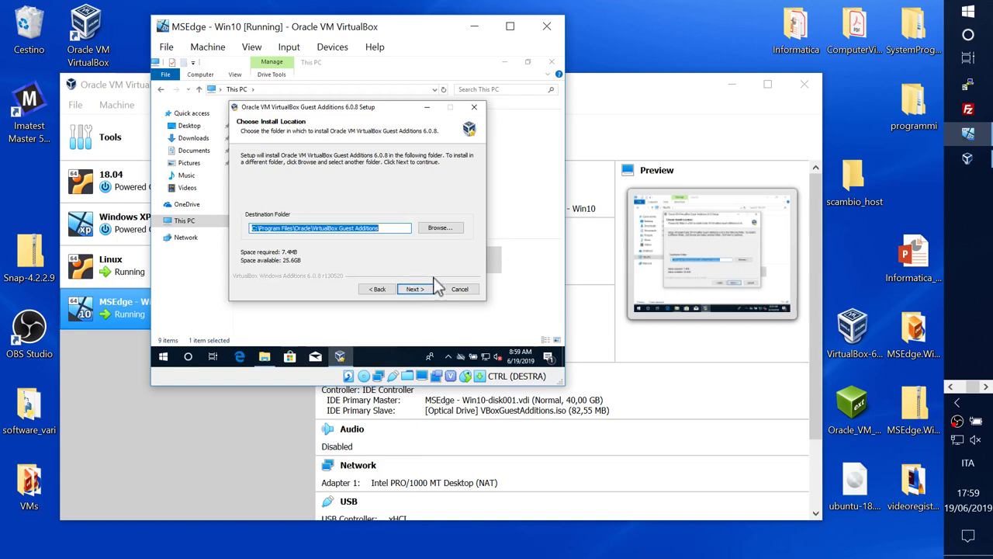
left_click(426, 293)
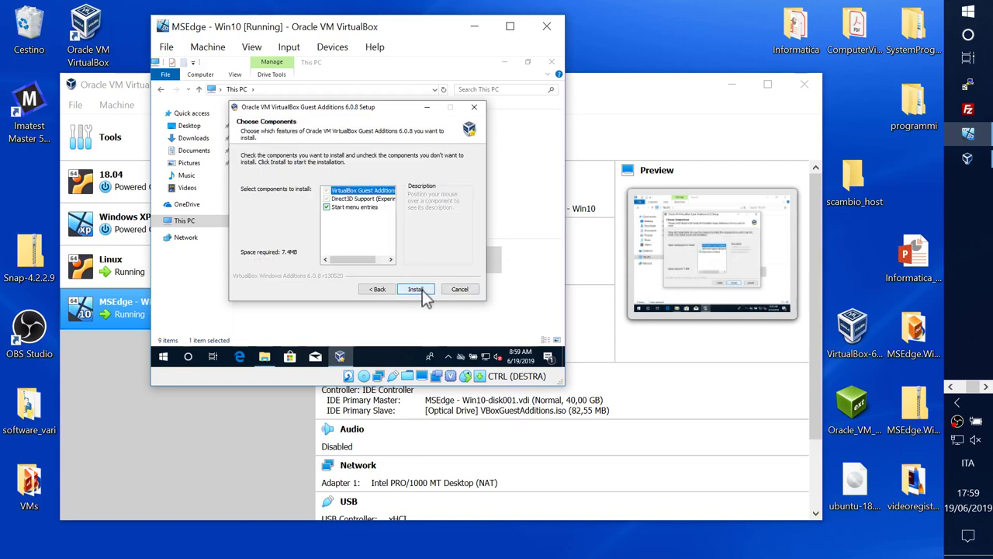
left_click(423, 291)
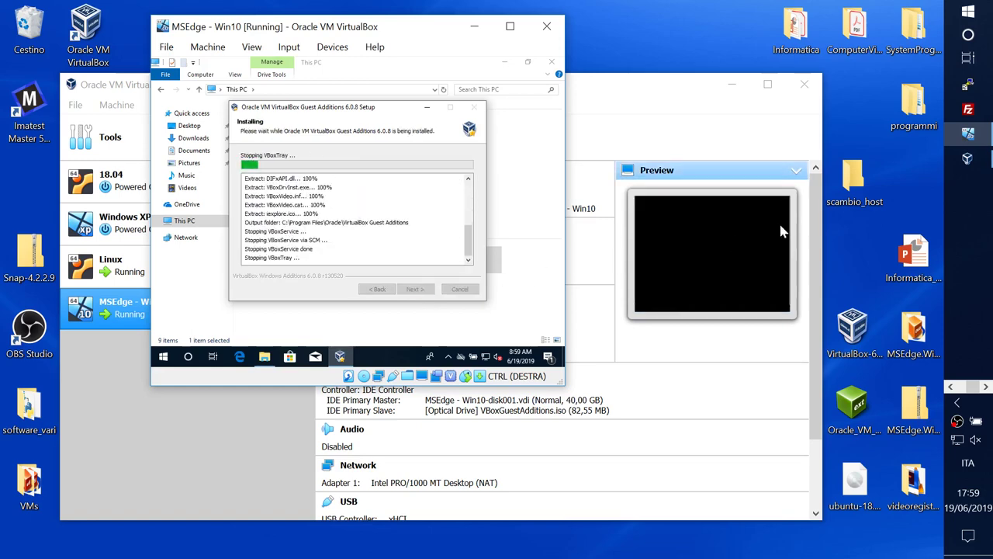
left_click(911, 160)
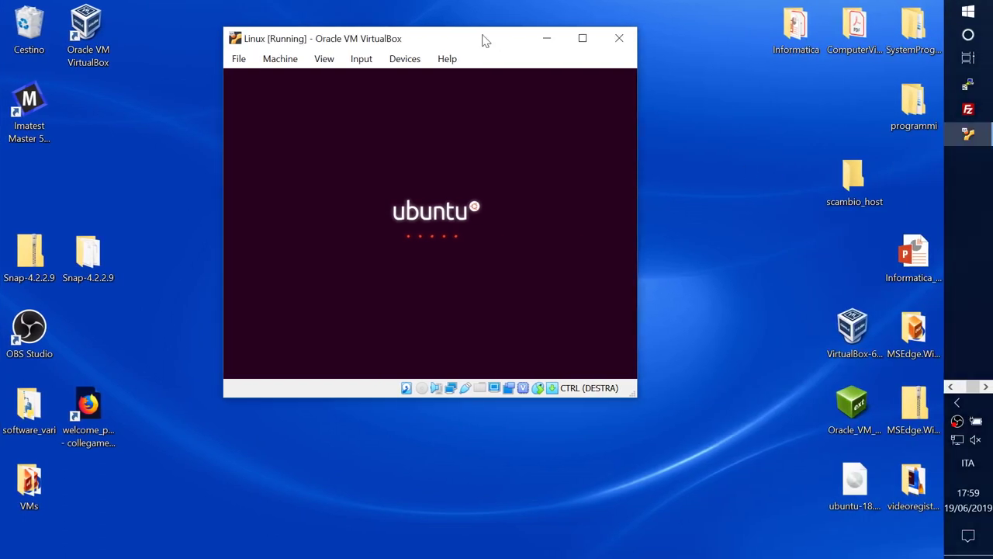
Step: Trust and install the Oracle Corporation device driver so Guest Additions 6.0.8 finishes
left_click_drag(456, 40, 424, 38)
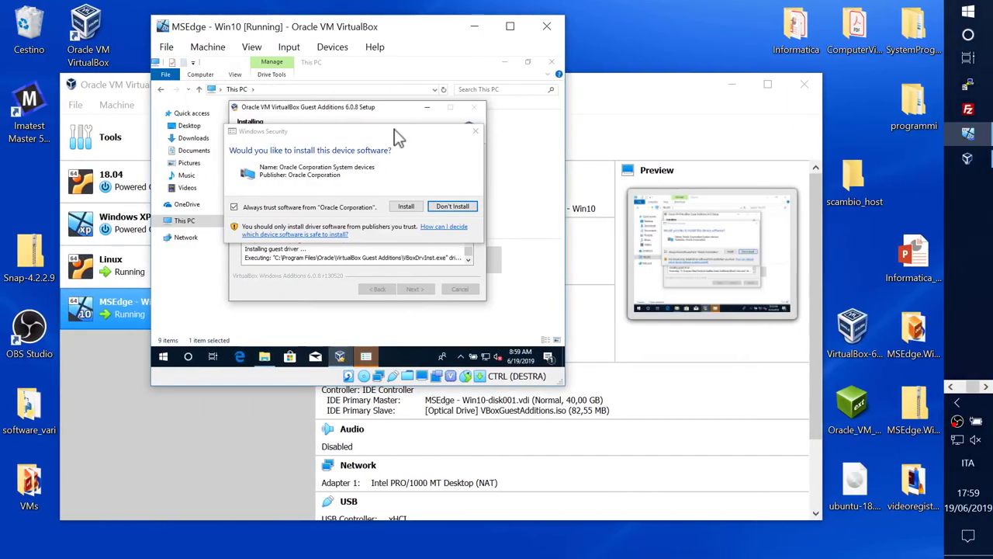
left_click(374, 130)
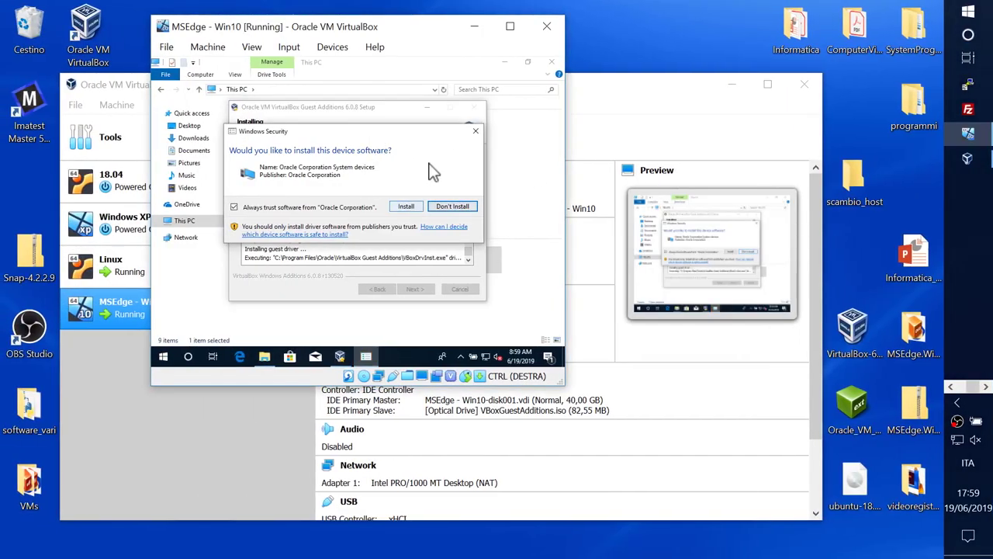
left_click(405, 207)
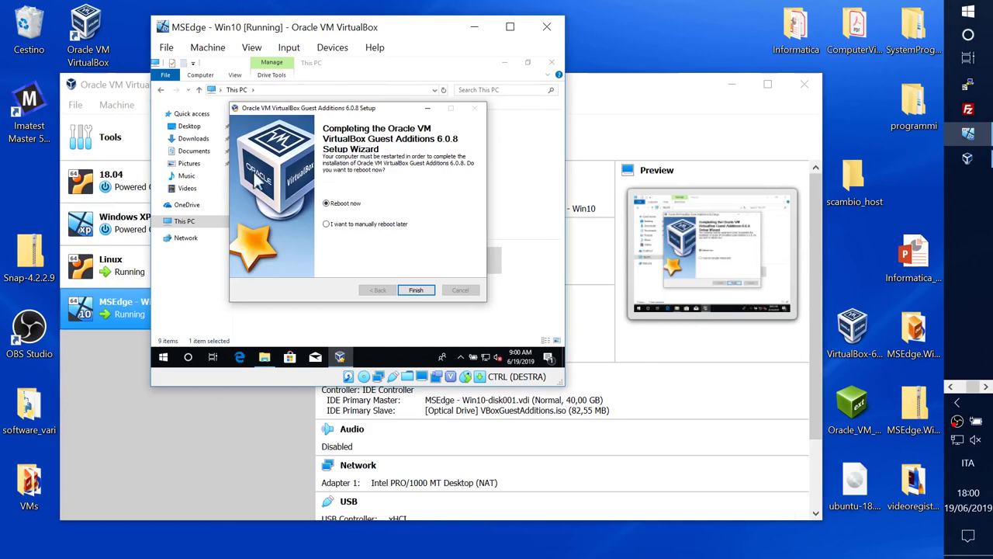
Step: Finish the Guest Additions wizard with Reboot now selected, restarting the Win10 guest
left_click(417, 290)
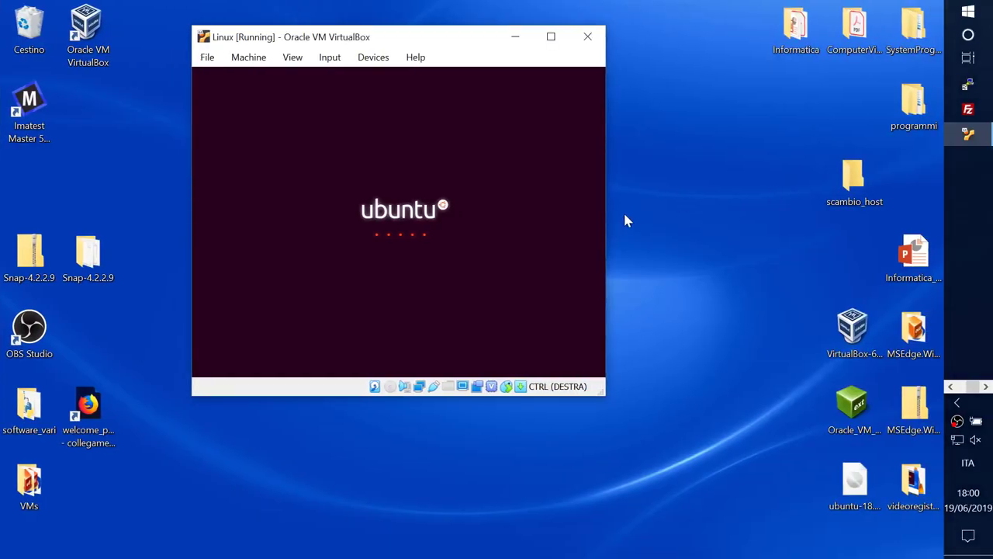
left_click(642, 196)
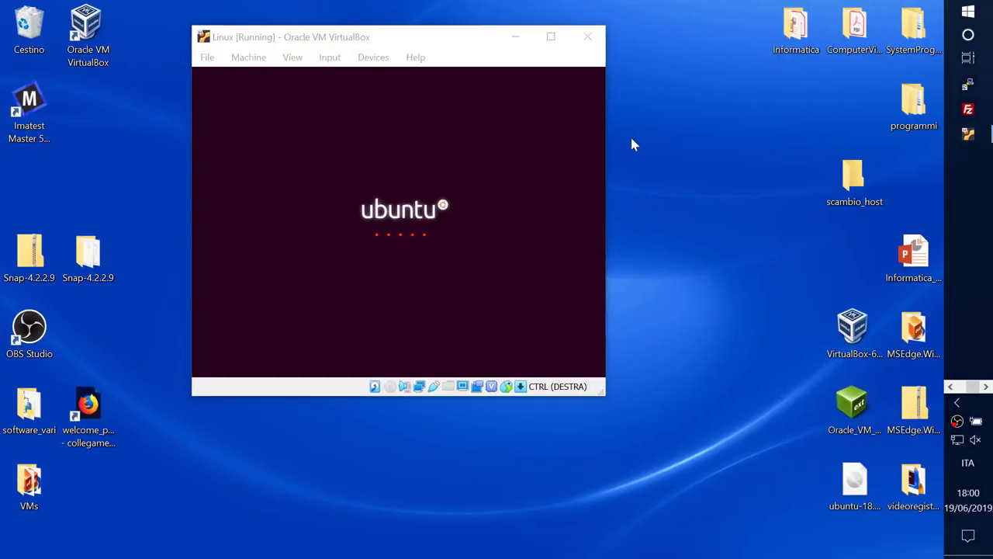
Step: Power off the paused Linux VM by sending the shutdown signal from the Close Virtual Machine dialog
left_click(586, 37)
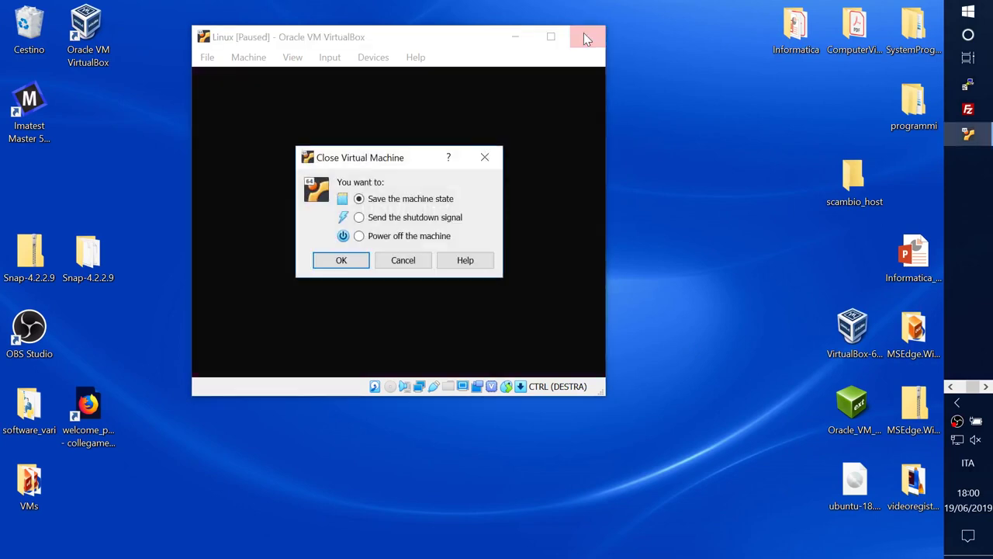
left_click(390, 219)
left_click(339, 266)
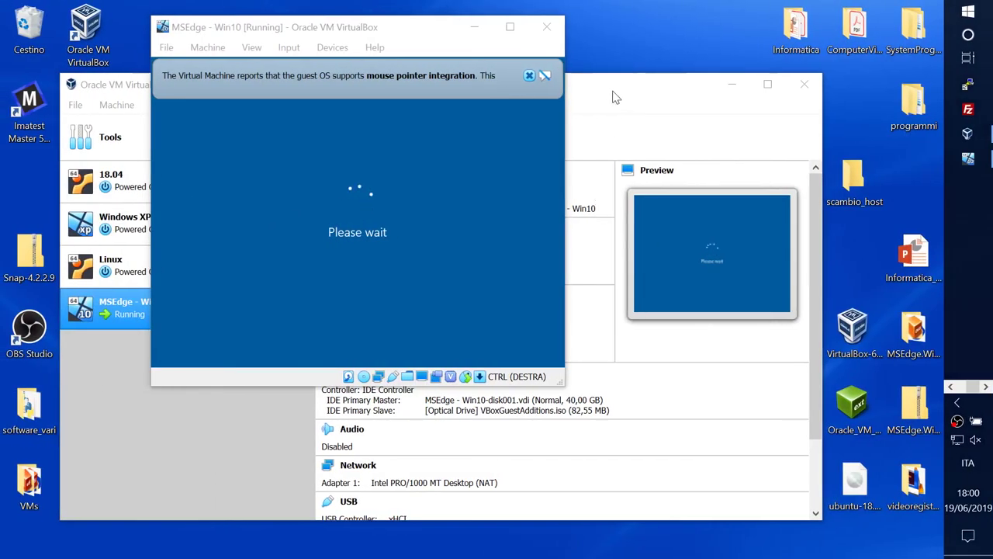
Step: Start the Linux VM from the VirtualBox Manager list
left_click(613, 97)
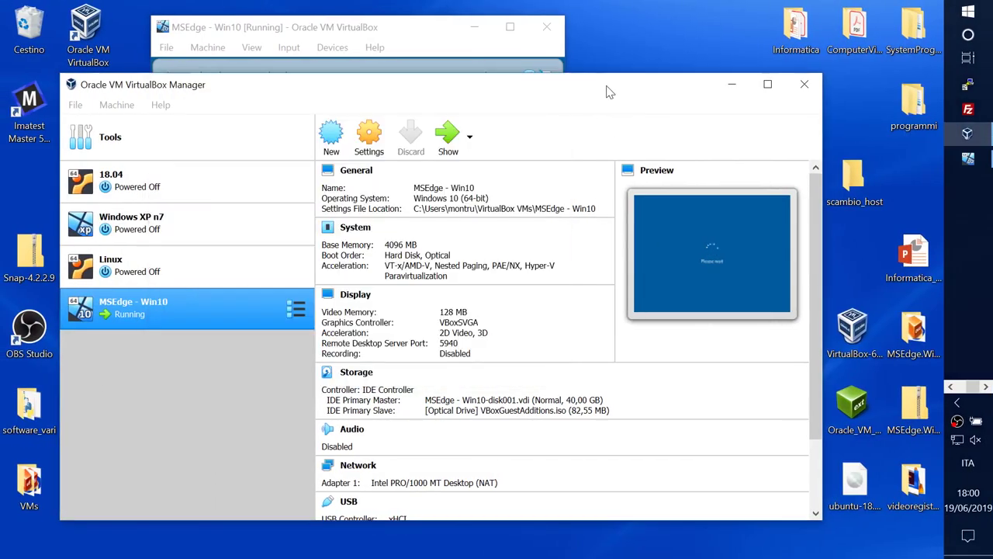
left_click(144, 275)
double_click(145, 276)
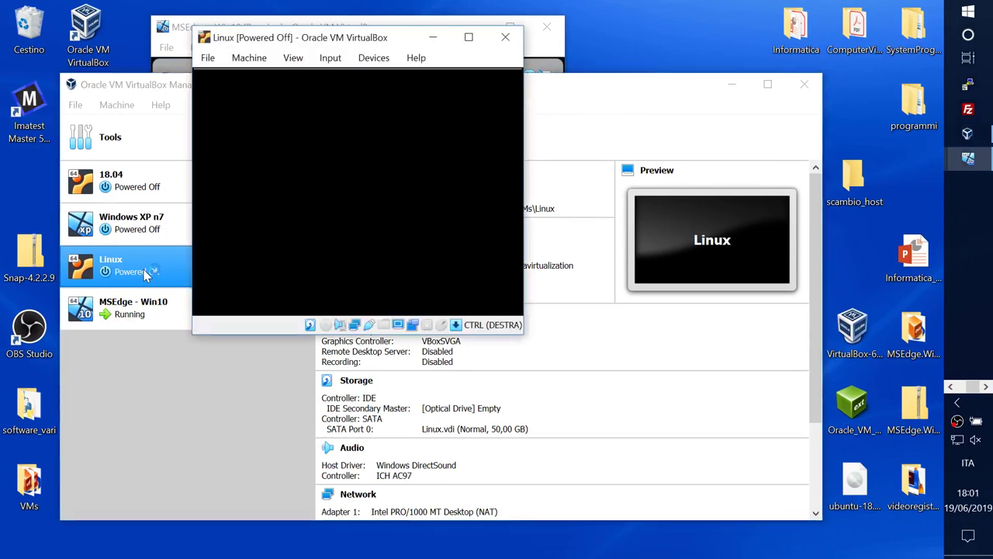
Step: Arrange the Linux and Win10 VM windows side by side, dismissing the Win10 notice
left_click_drag(344, 44, 721, 51)
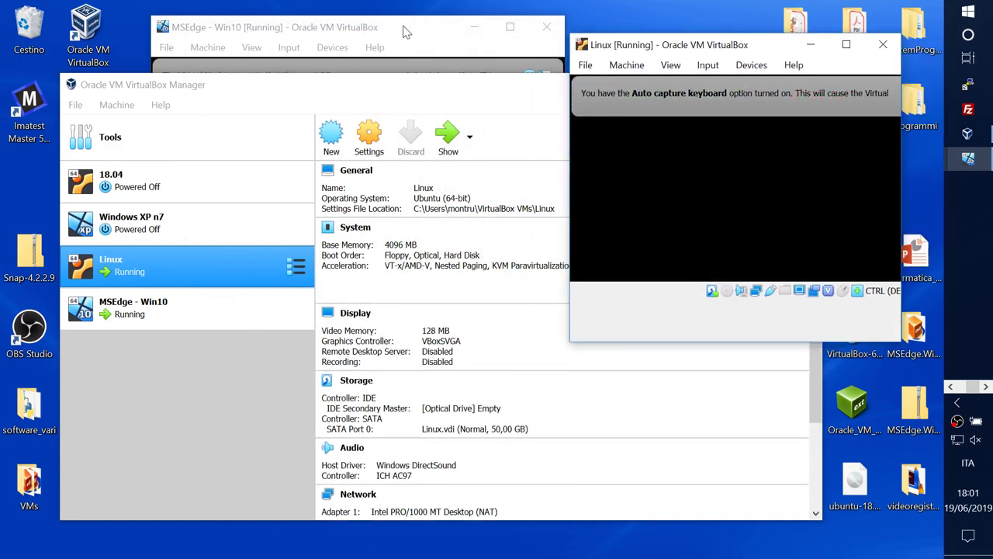
left_click(388, 27)
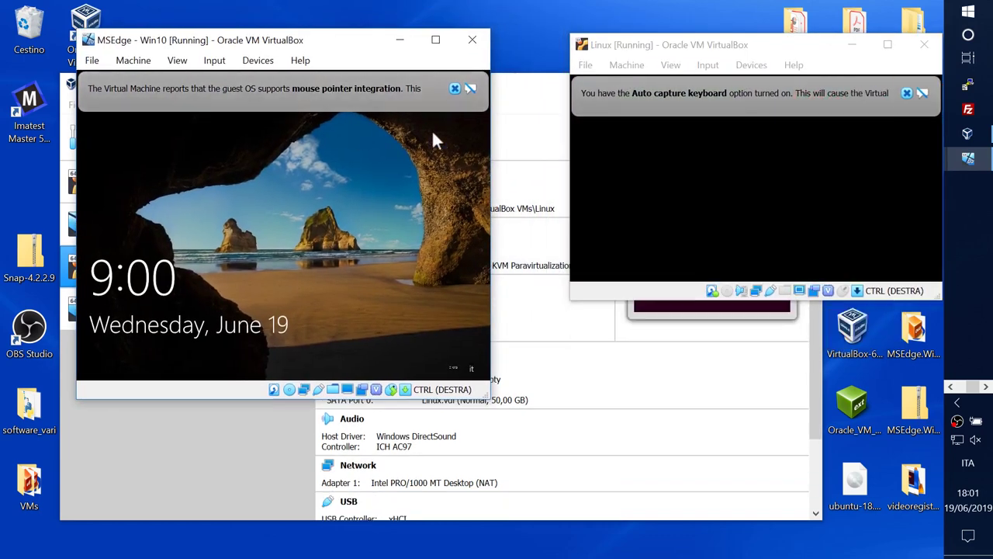
left_click(453, 88)
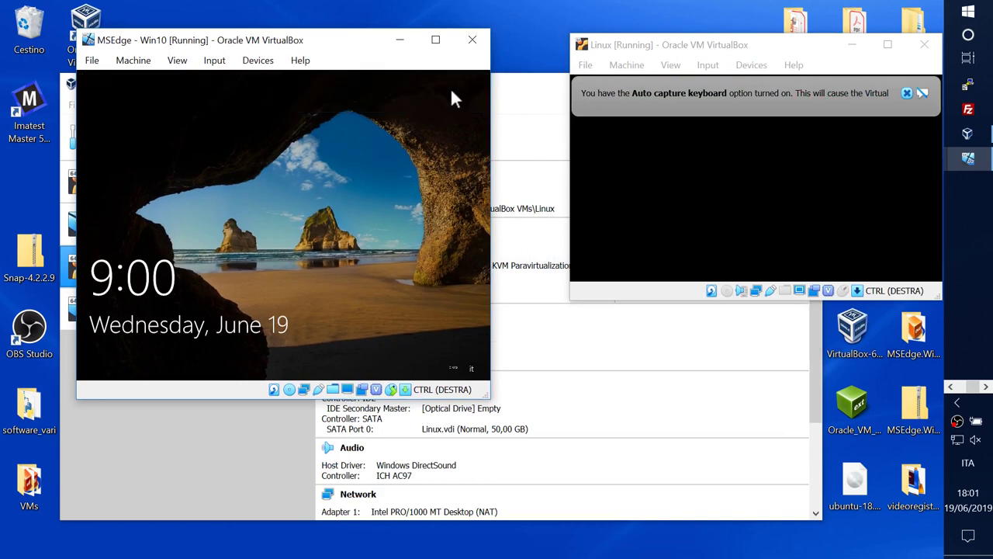
left_click_drag(781, 52, 742, 46)
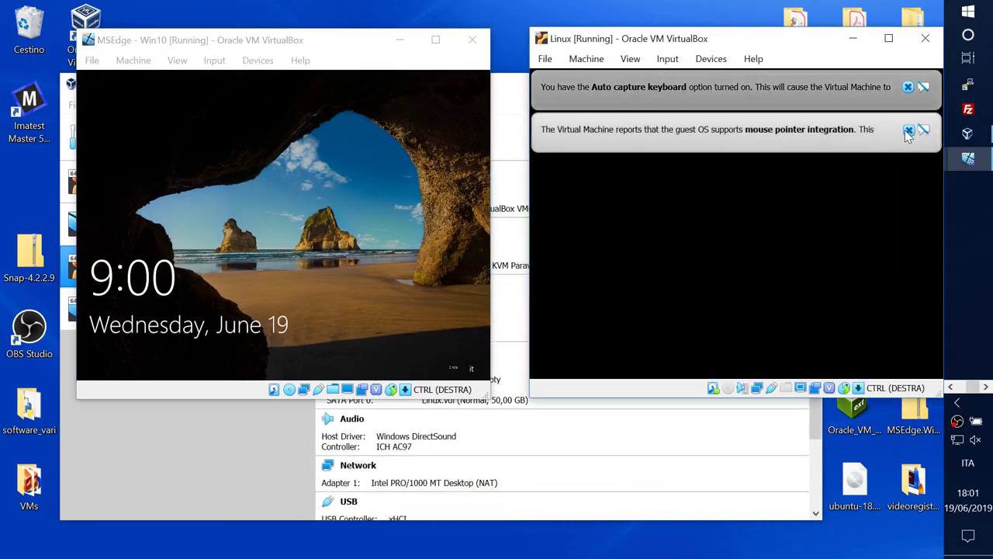
Step: Dismiss the Linux VM's mouse and keyboard notices and sign in to Win10 with the account password
left_click(908, 129)
left_click(908, 87)
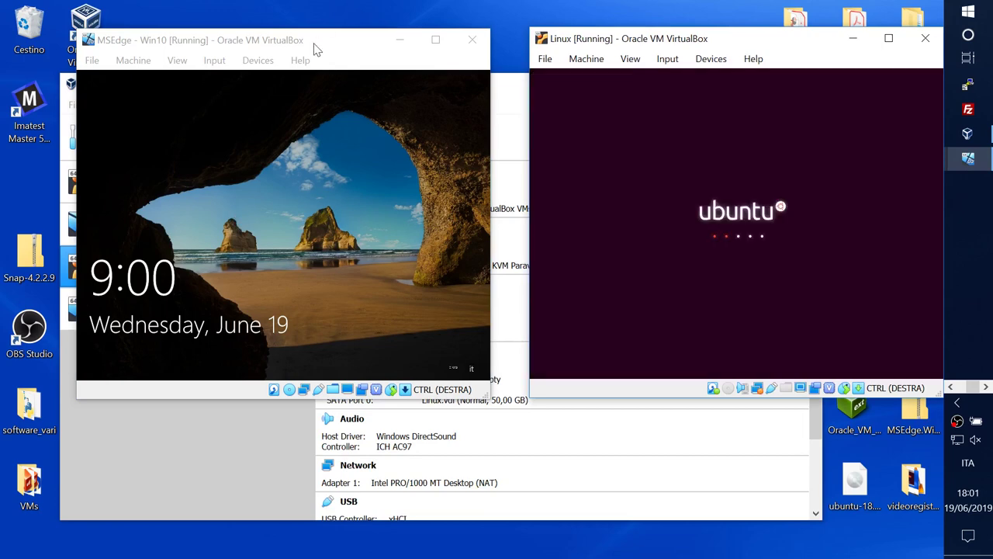
left_click(296, 218)
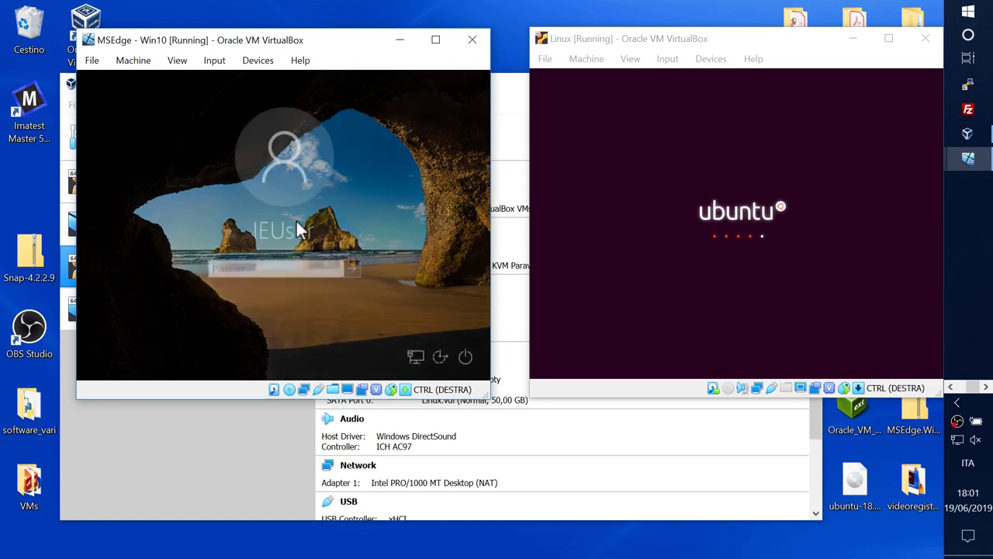
type("Pass")
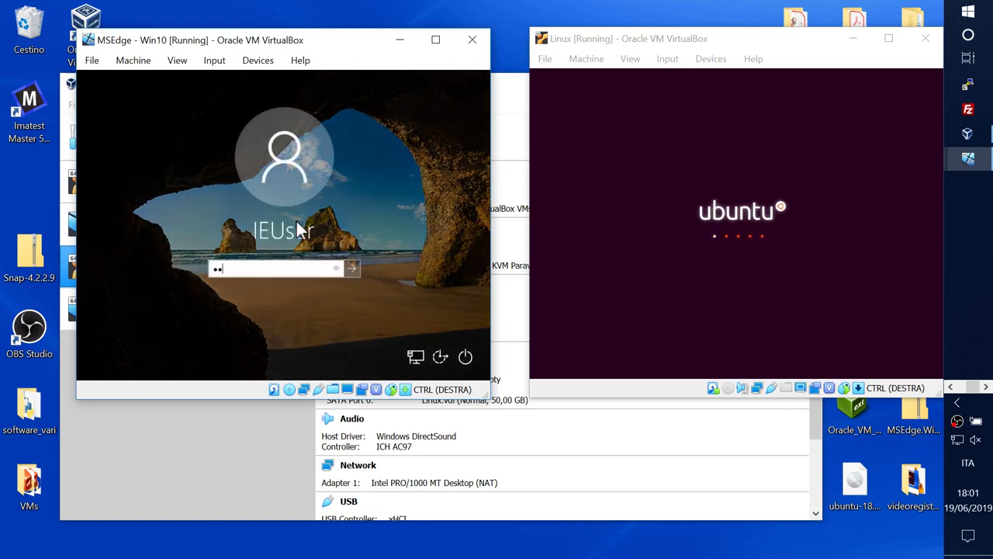
key("BackSpace")
key("BackSpace")
key("BackSpace")
type("Passw0rd")
key("Return")
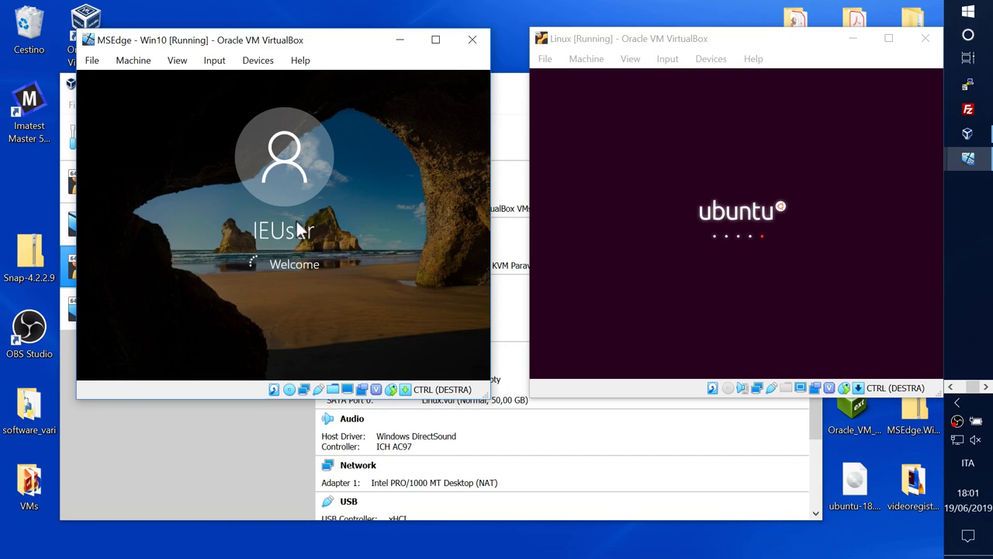
left_click_drag(318, 43, 290, 44)
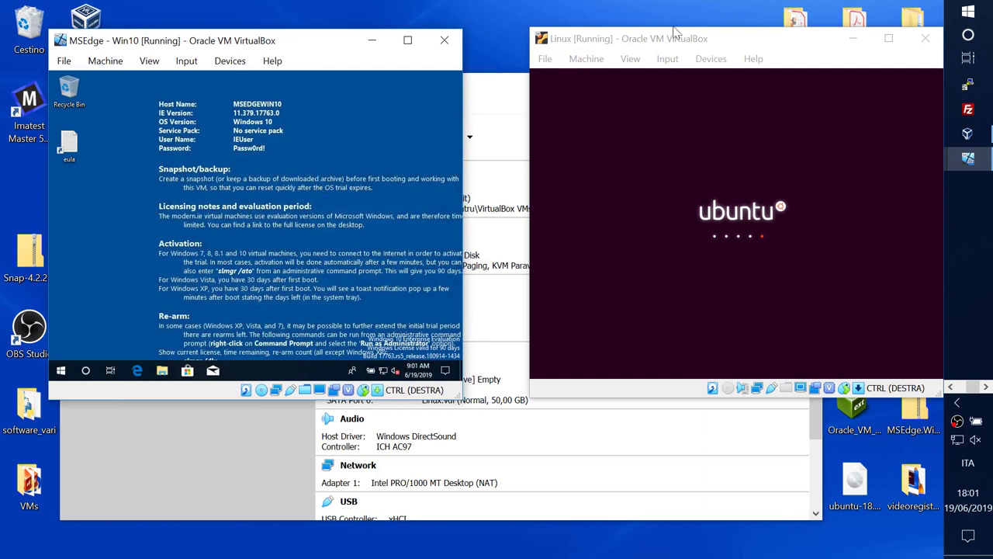
Step: Launch Notepad in the Win10 guest by searching 'notepad' from Start
left_click_drag(686, 39, 647, 43)
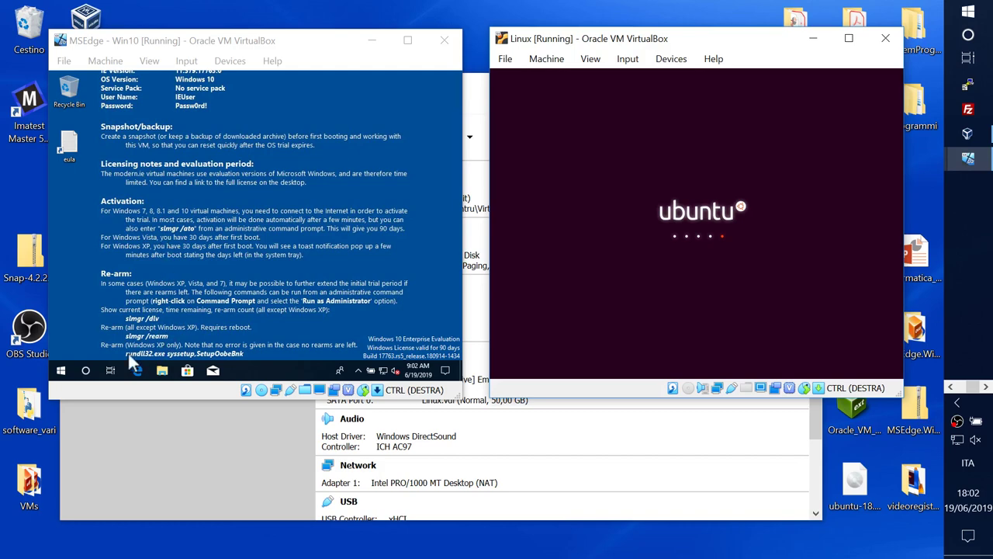
left_click(61, 370)
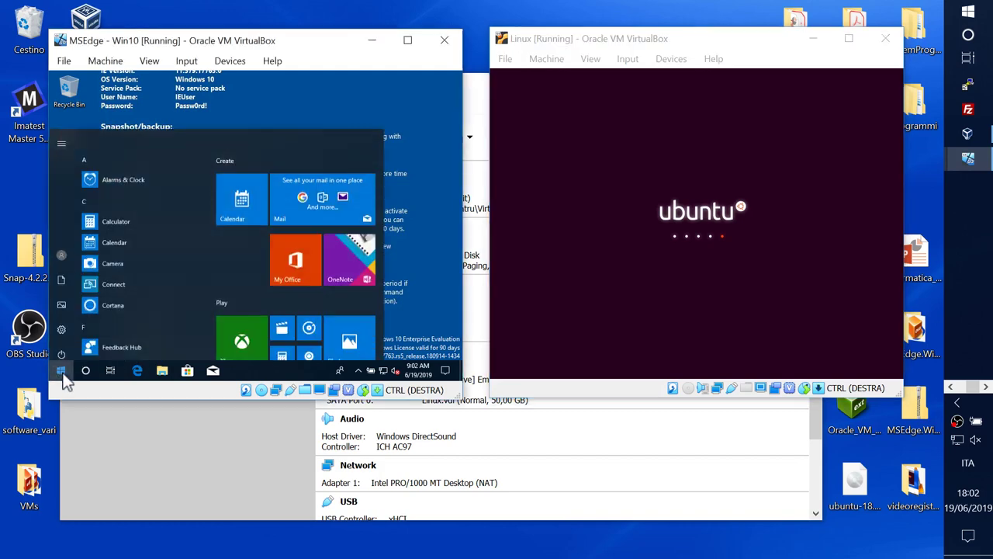
left_click(86, 371)
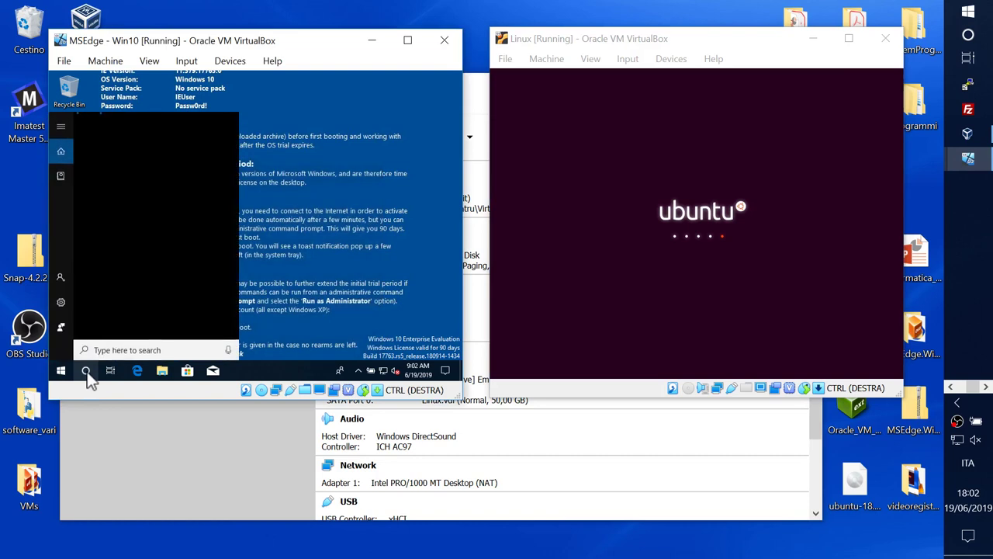
type("note")
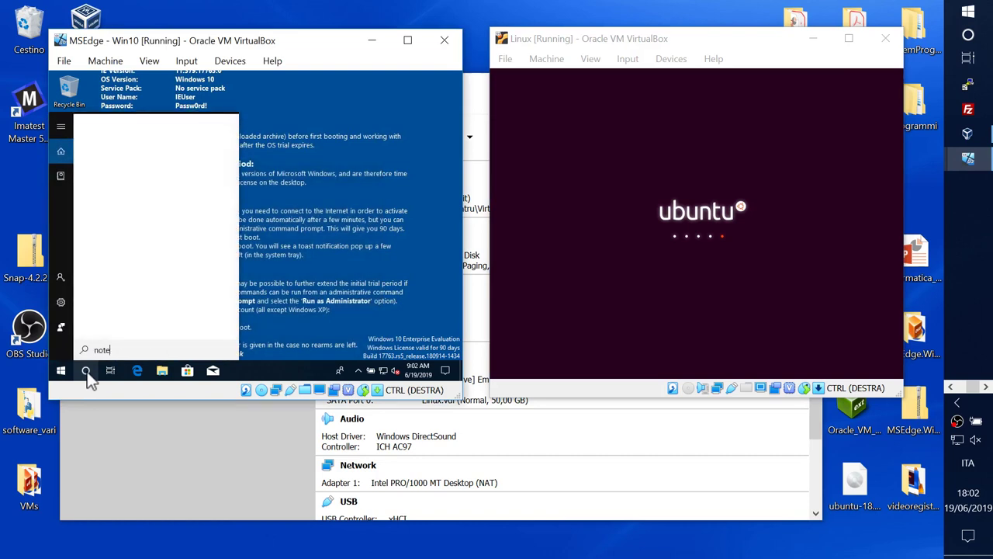
type("pad")
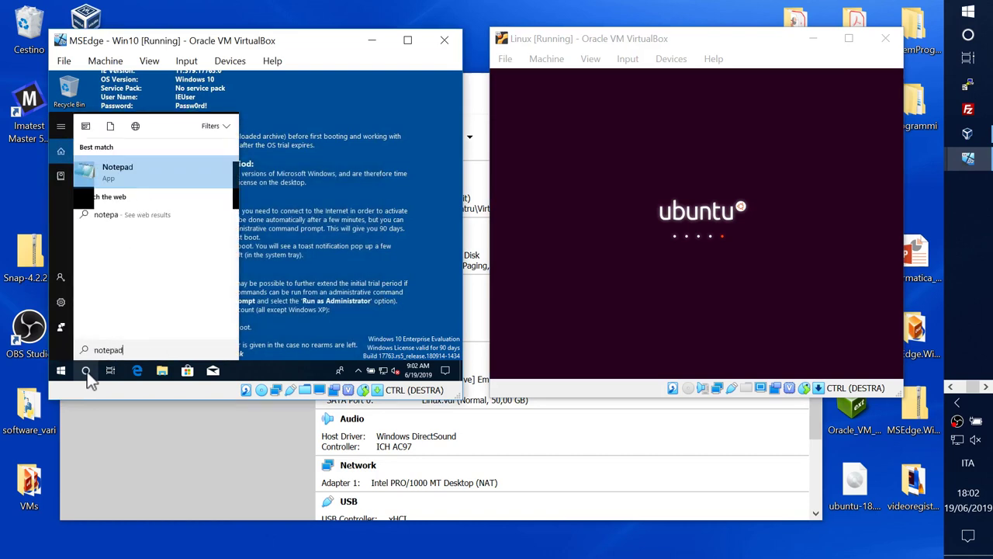
key("Return")
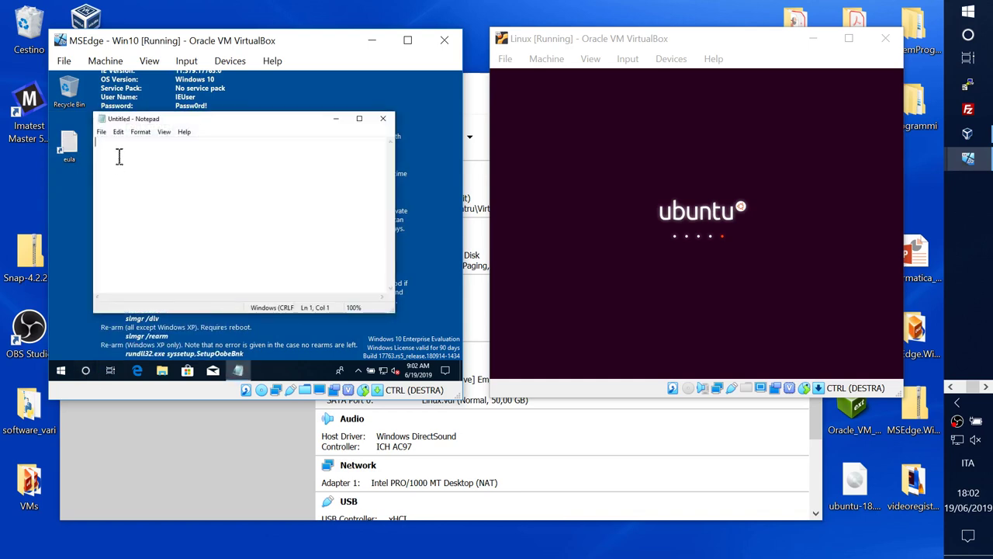
Step: Type 'prova di copia' in the guest's Notepad and copy it with Edit > Copy
type("prova di copia")
left_click_drag(154, 143, 80, 144)
key("super+c")
left_click(157, 144)
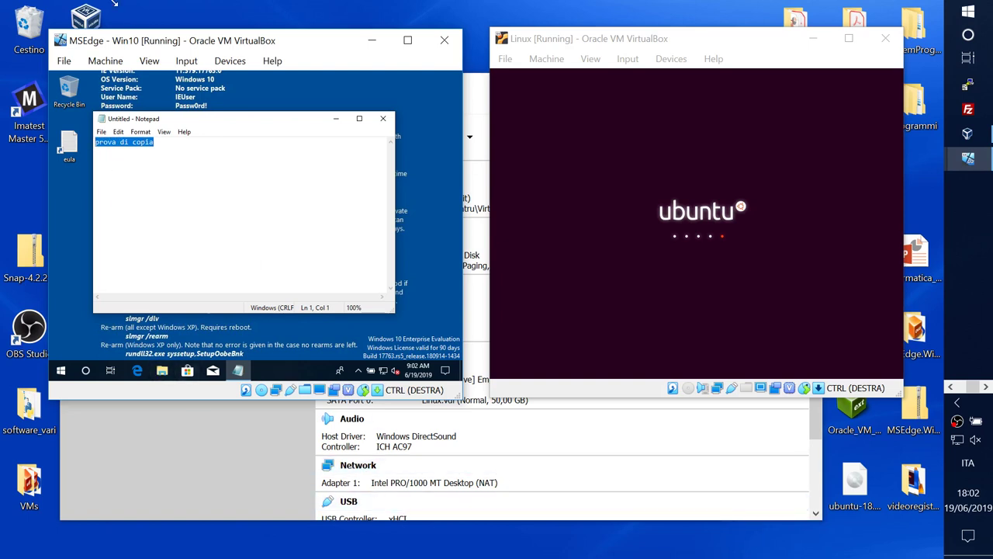
left_click(118, 132)
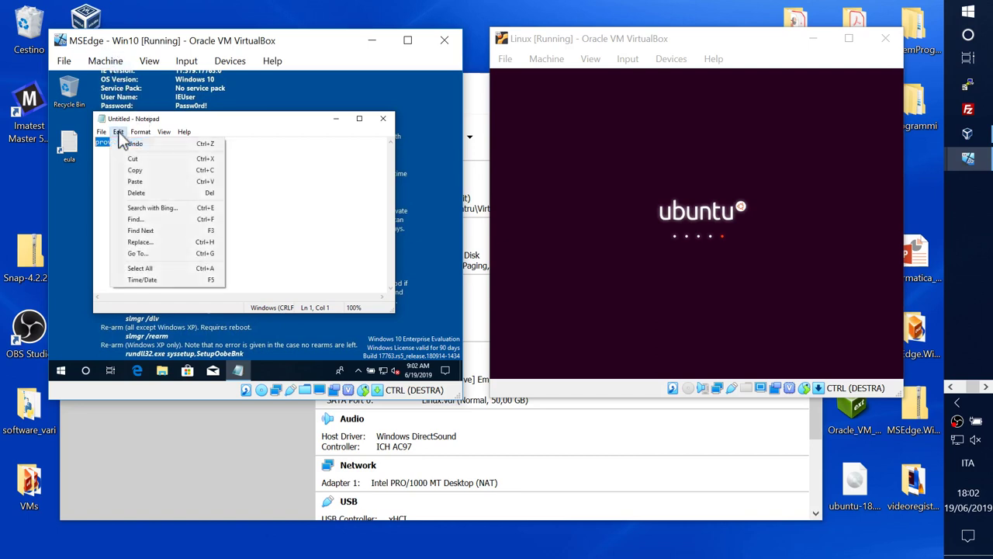
left_click(135, 170)
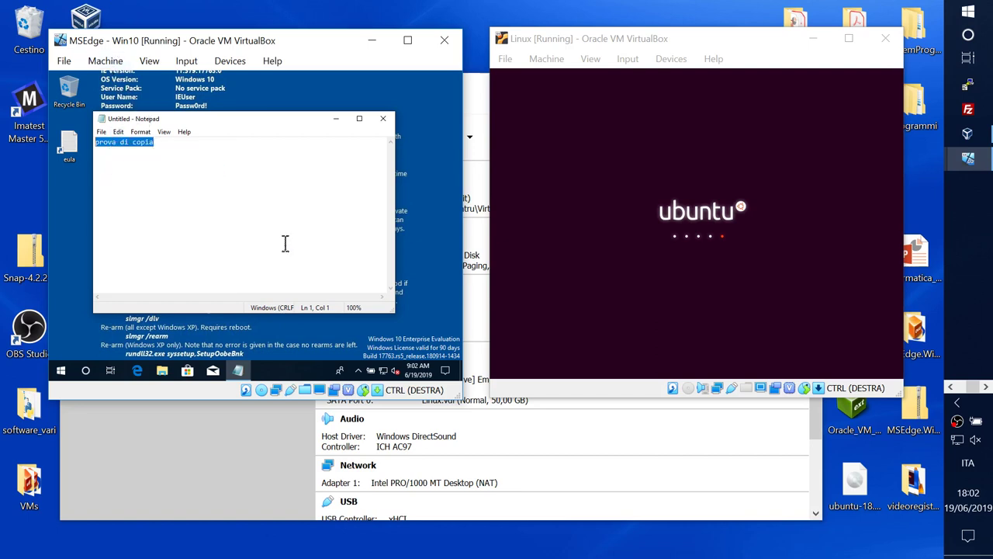
left_click(238, 541)
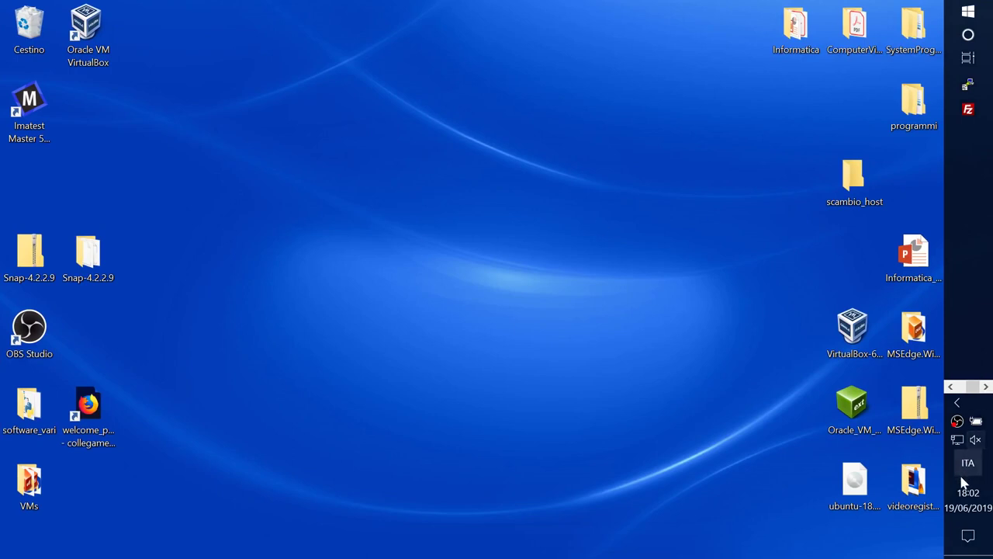
Step: Open Notepad (Blocco note) on the host by searching 'notepad'
left_click(969, 35)
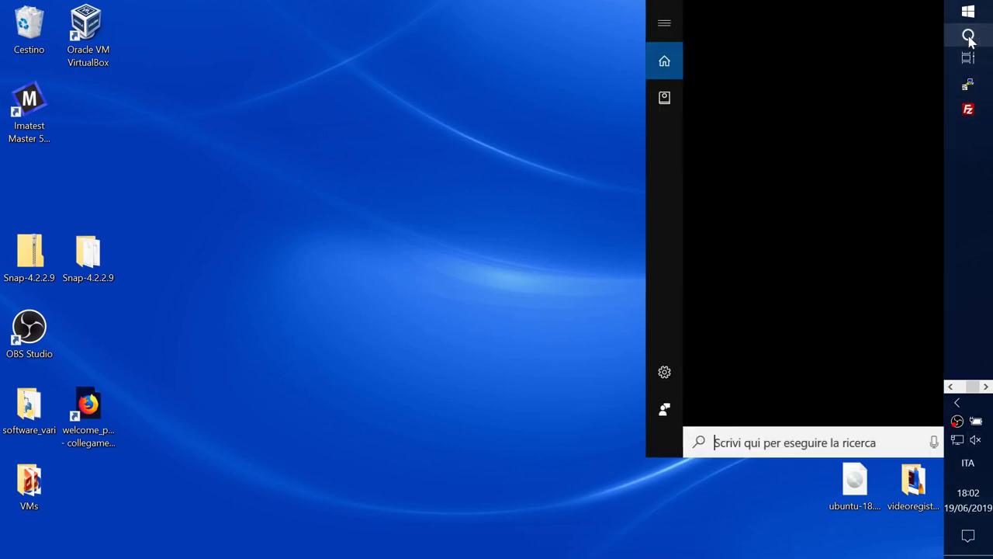
type("noteapd")
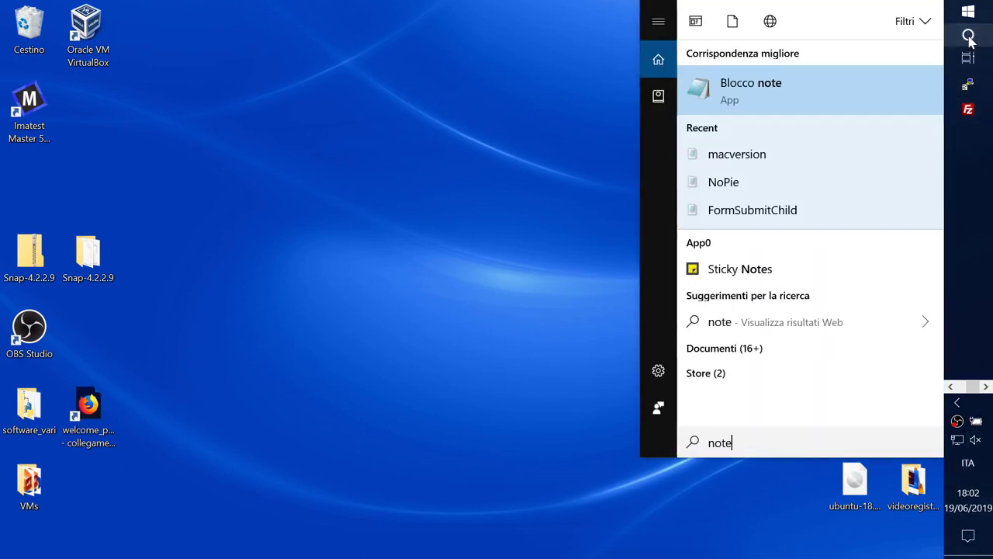
key("BackSpace")
key("BackSpace")
key("BackSpace")
type("pad")
key("Return")
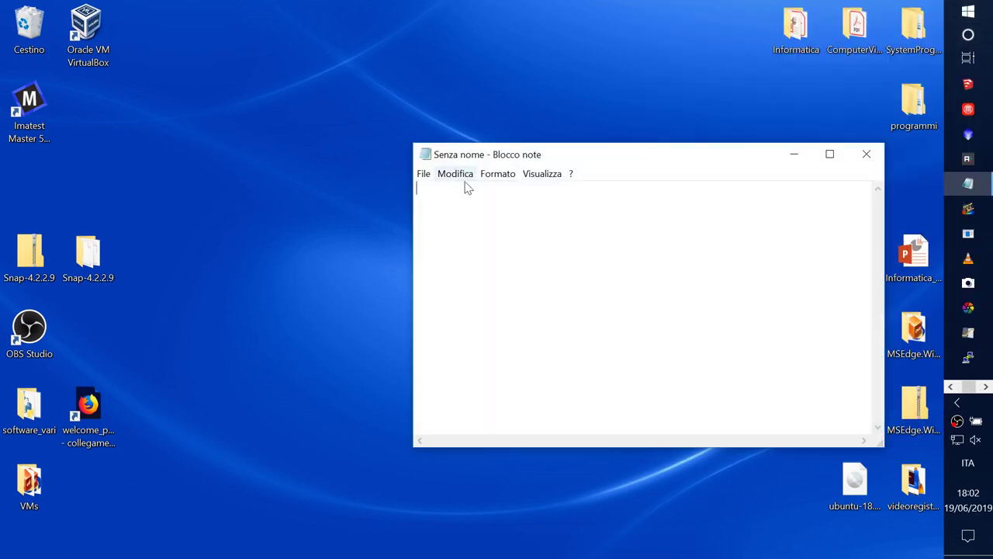
Step: Paste 'prova di copia' into the host Notepad with Modifica > Incolla
left_click(457, 174)
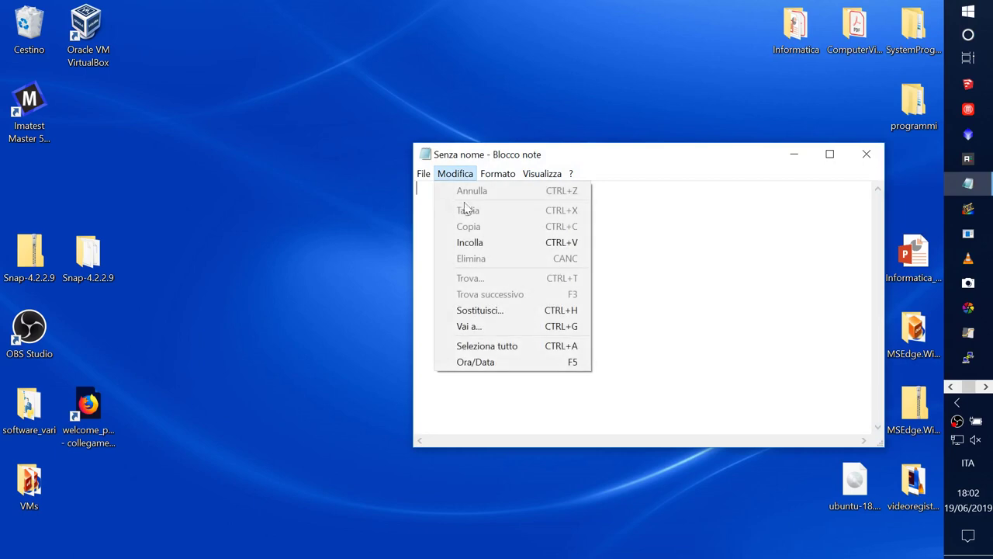
left_click(469, 244)
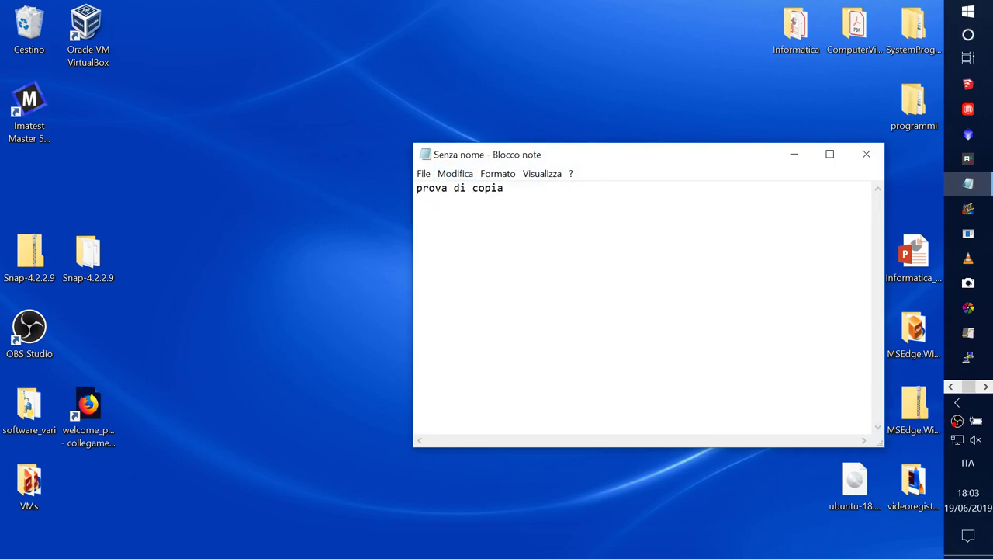
left_click_drag(675, 162, 518, 155)
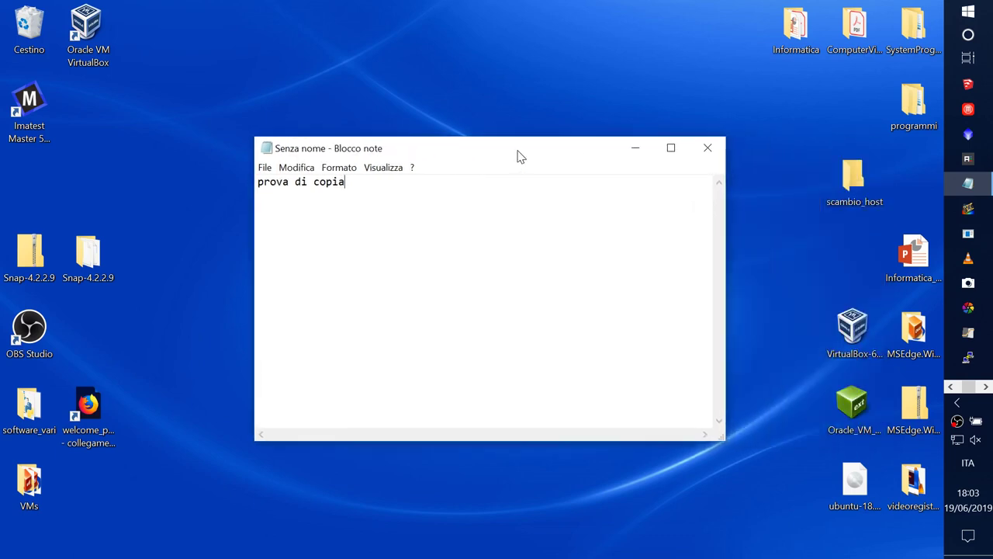
key("ctrl+super+Left")
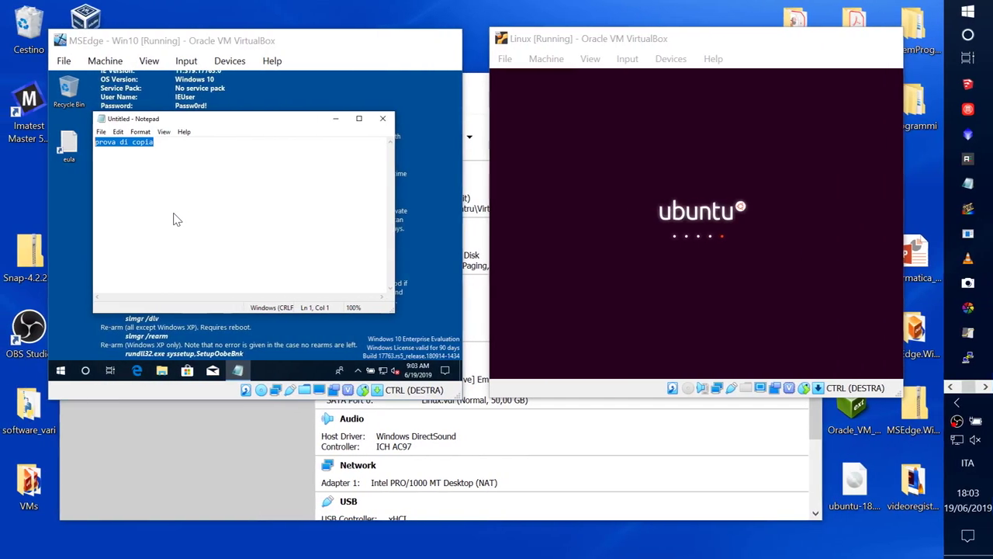
Step: Close the guest's Notepad note, choosing Don't Save
left_click_drag(705, 44, 686, 46)
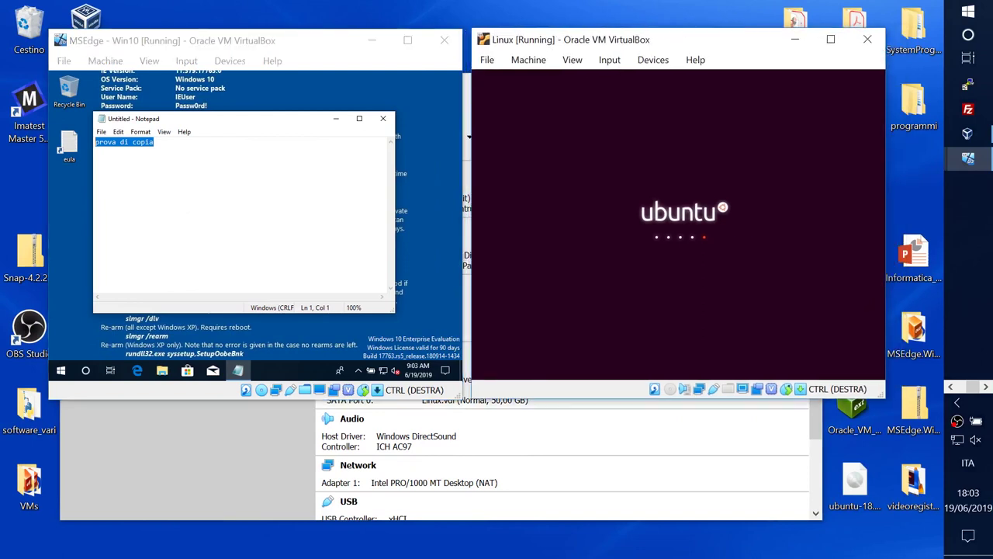
left_click(268, 124)
left_click_drag(267, 124, 287, 134)
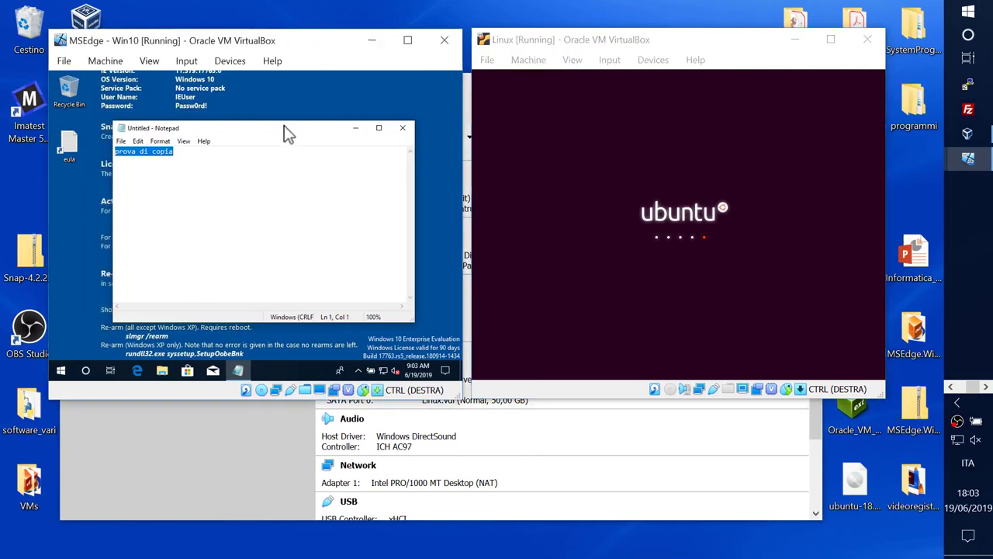
left_click(402, 127)
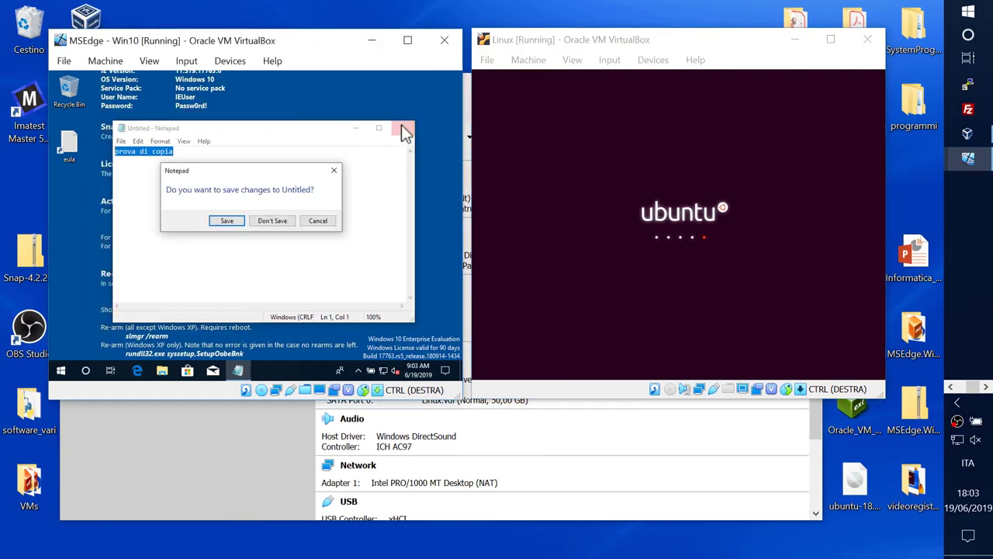
left_click(281, 225)
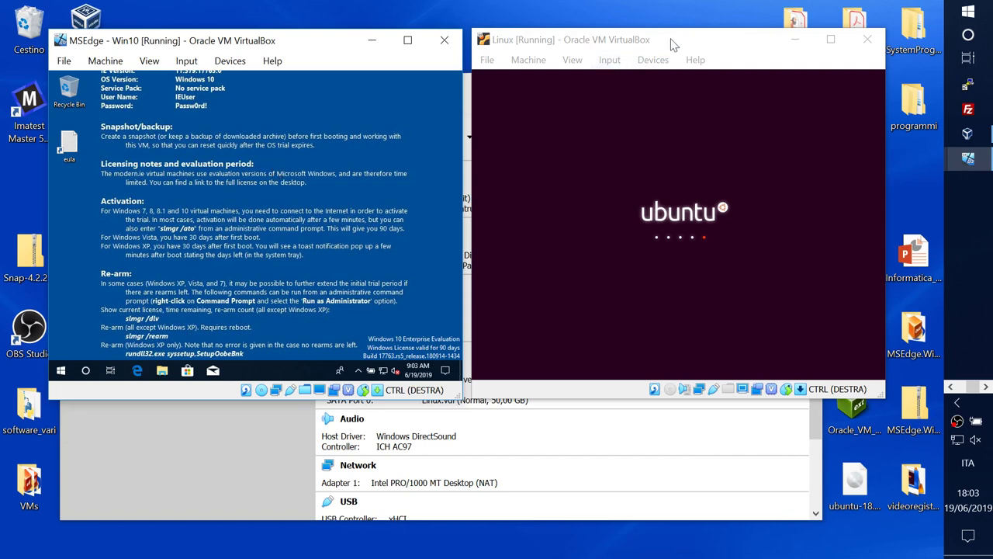
Step: Check the host's empty scambio_host folder, then place the Ubuntu and Win10 windows side by side
left_click_drag(686, 40, 590, 53)
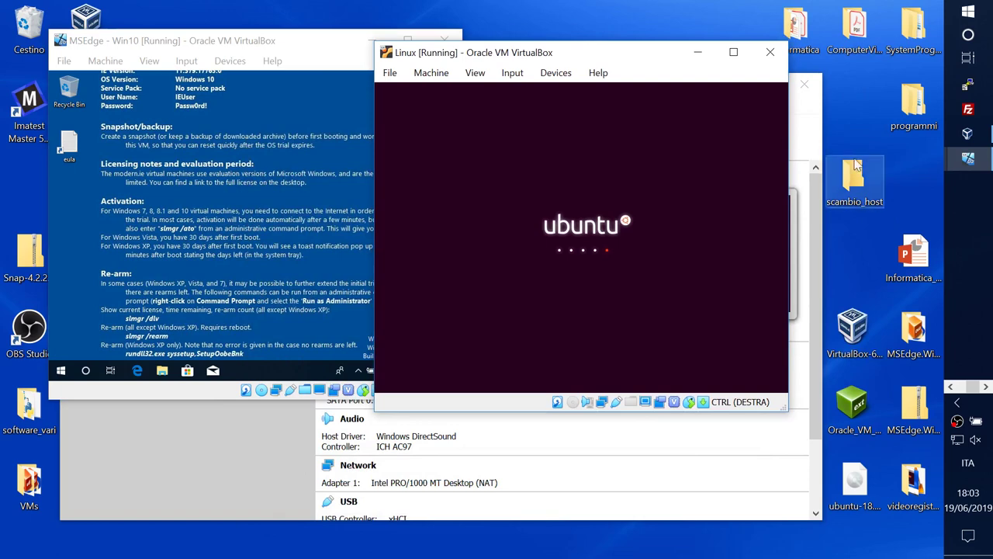
left_click(858, 198)
double_click(858, 198)
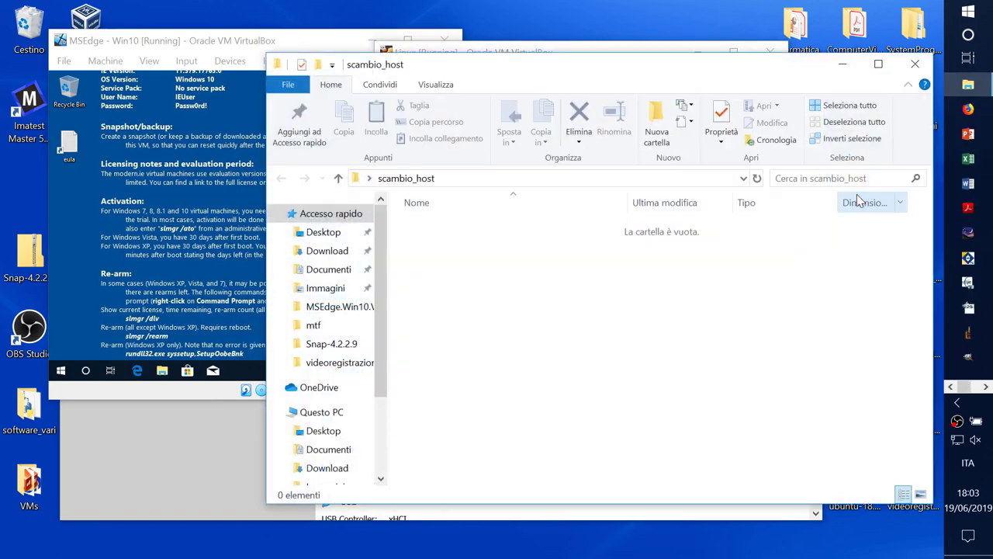
left_click(919, 64)
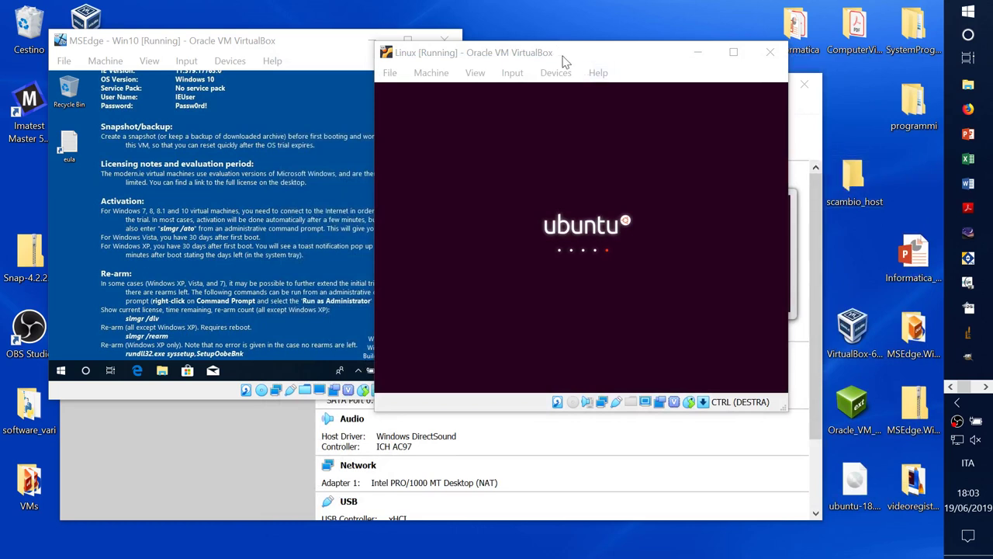
left_click_drag(573, 61, 680, 49)
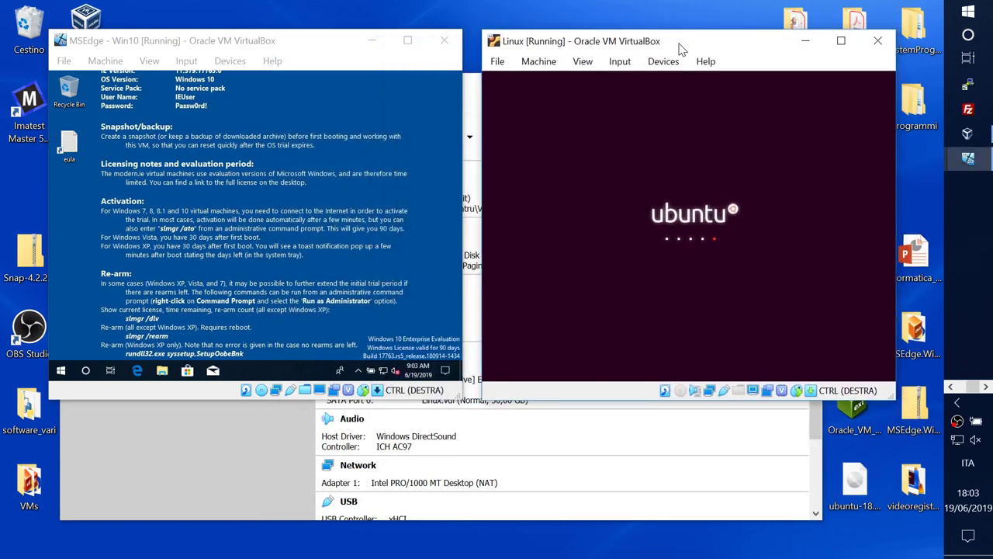
left_click_drag(315, 47, 299, 51)
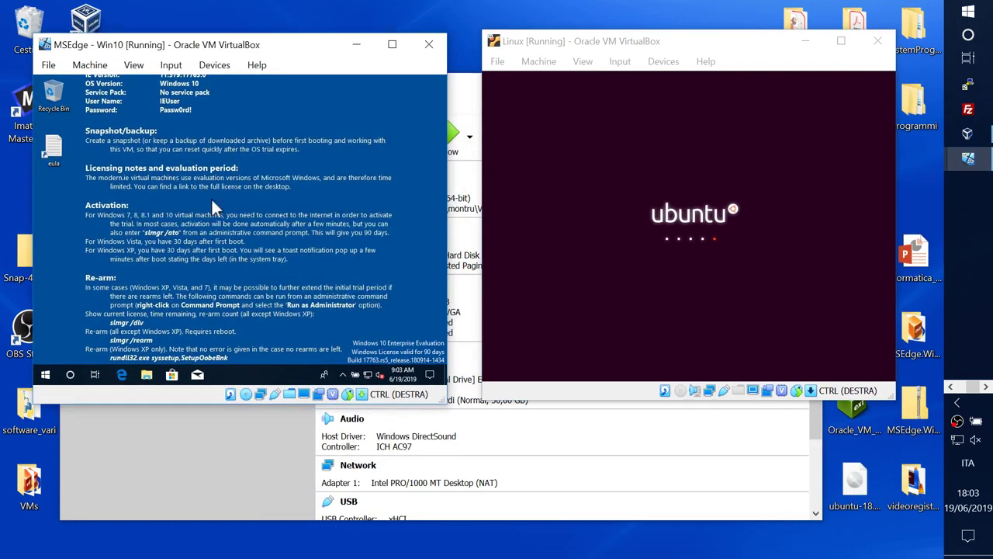
left_click_drag(741, 42, 713, 42)
Step: In the guest's File Explorer, browse Network > VBOXSVR > scambio_host
left_click(182, 204)
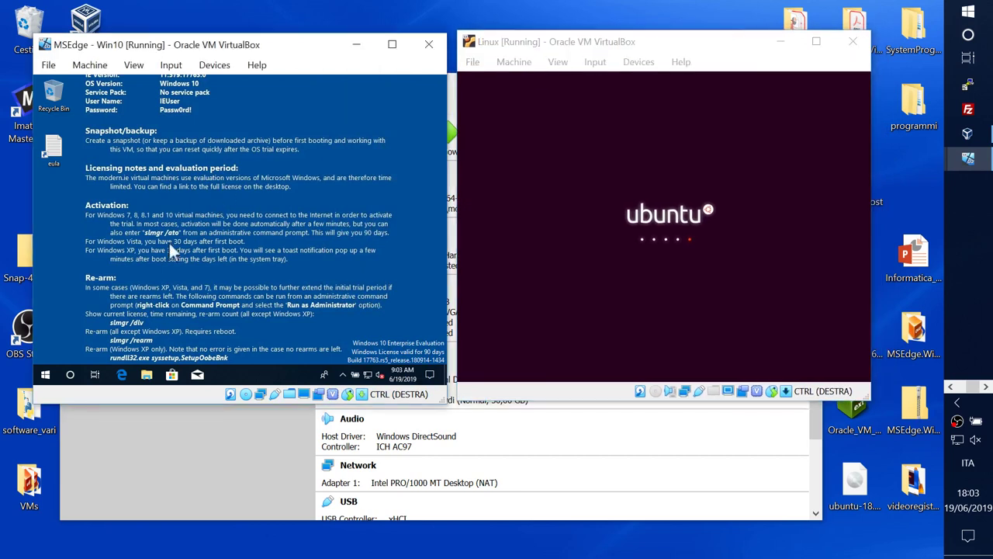
left_click(148, 376)
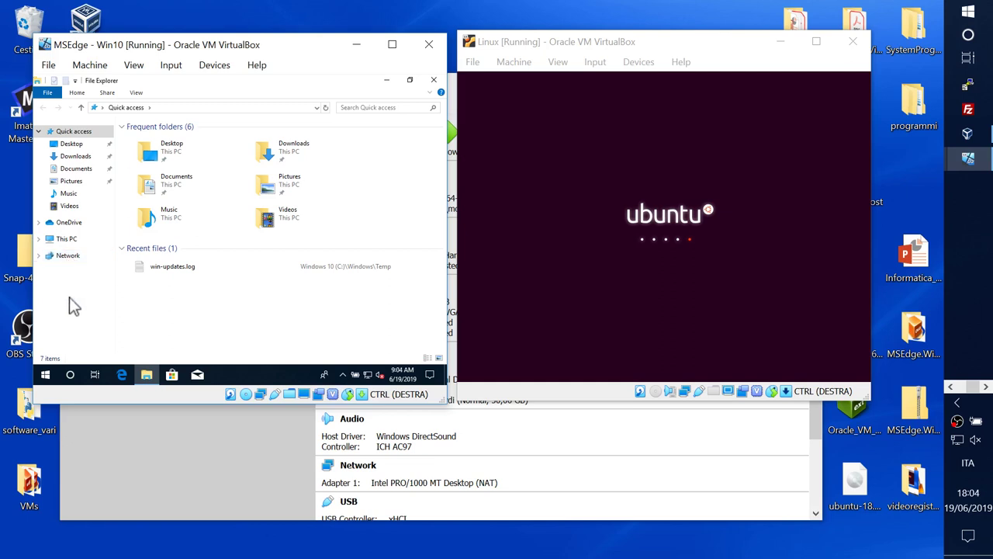
left_click(63, 257)
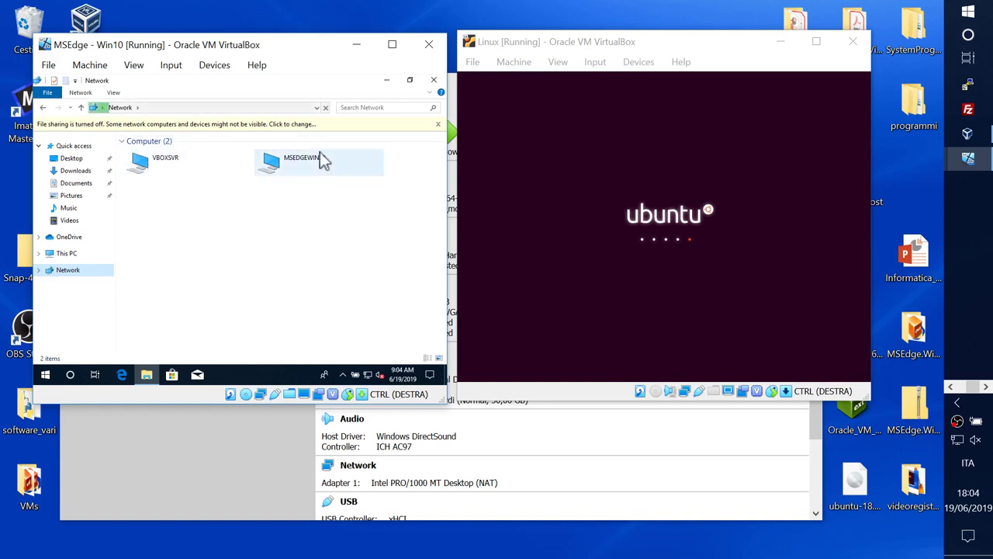
double_click(160, 166)
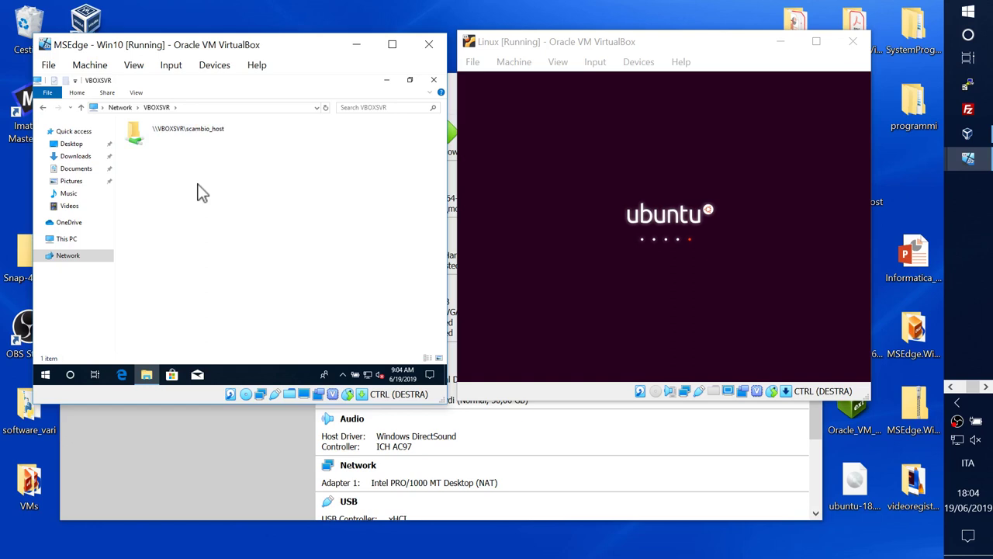
double_click(180, 135)
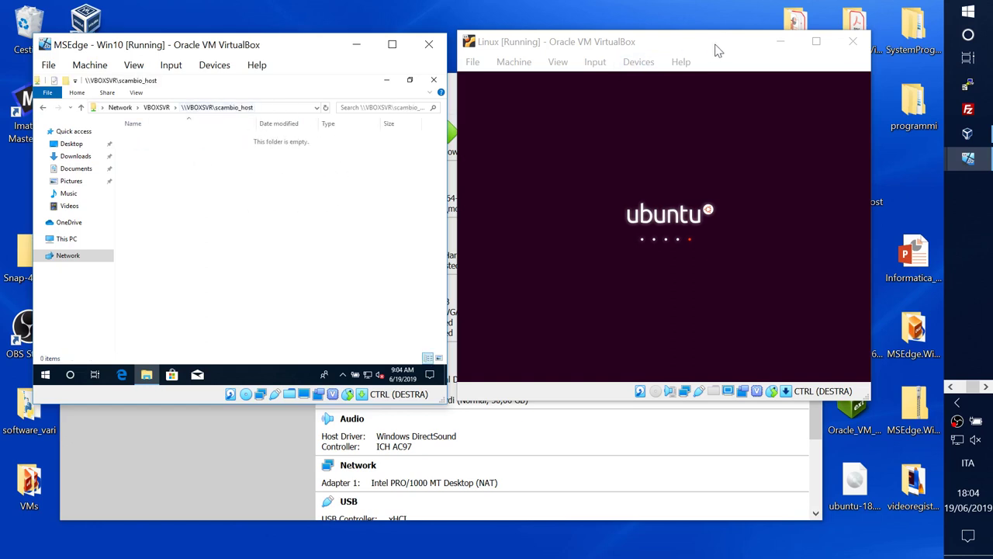
Step: Reopen the host's scambio_host desktop folder beside the Win10 VM window
left_click_drag(709, 49, 520, 150)
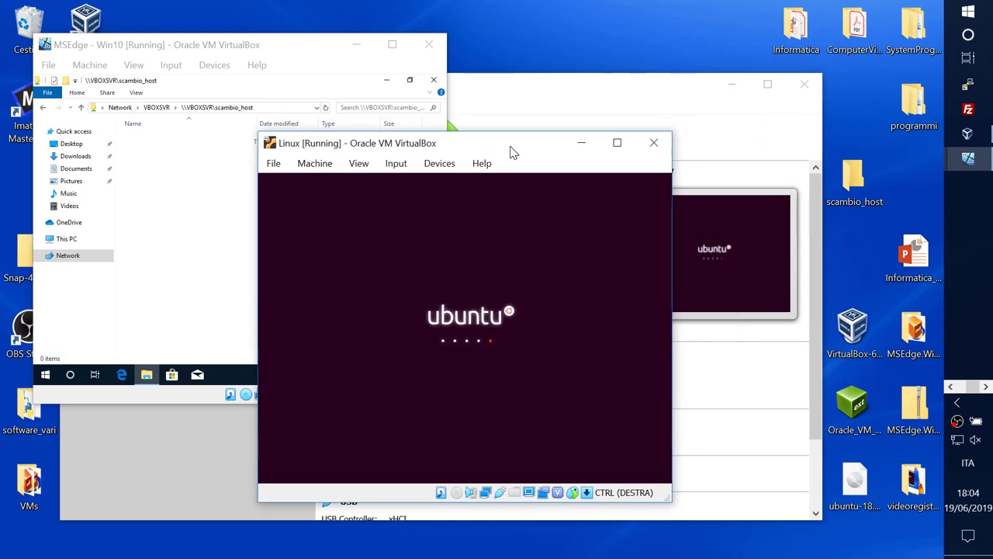
left_click_drag(500, 145, 606, 95)
double_click(865, 178)
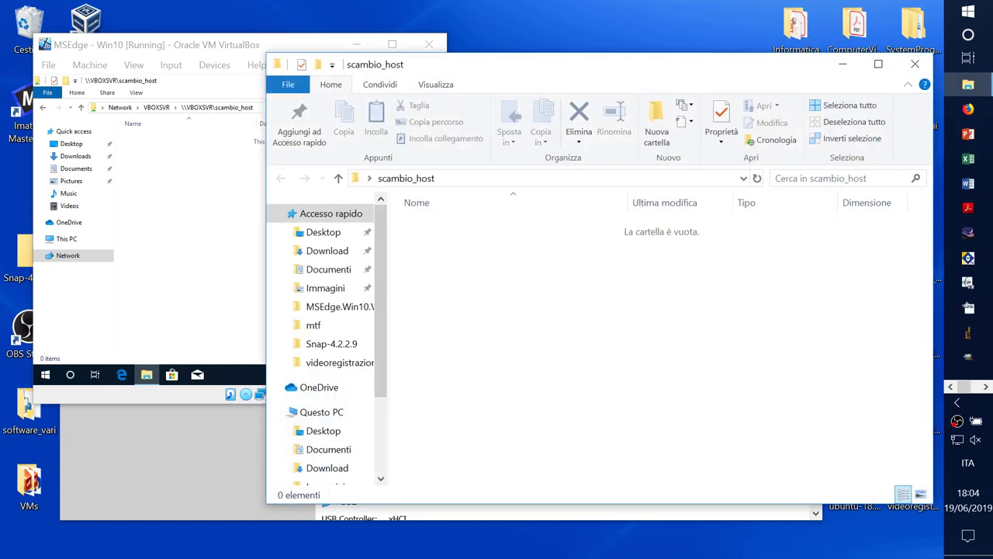
left_click_drag(478, 34, 681, 51)
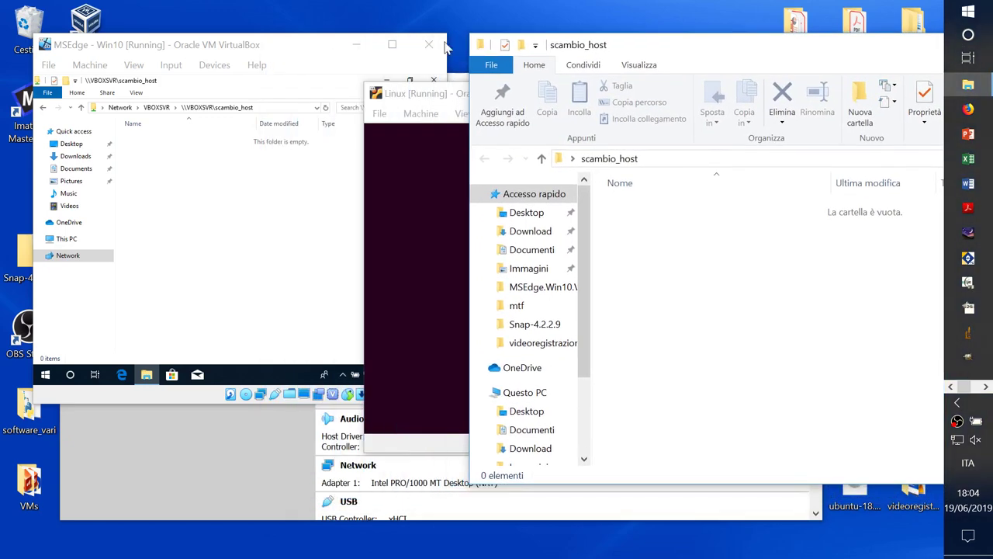
left_click(318, 48)
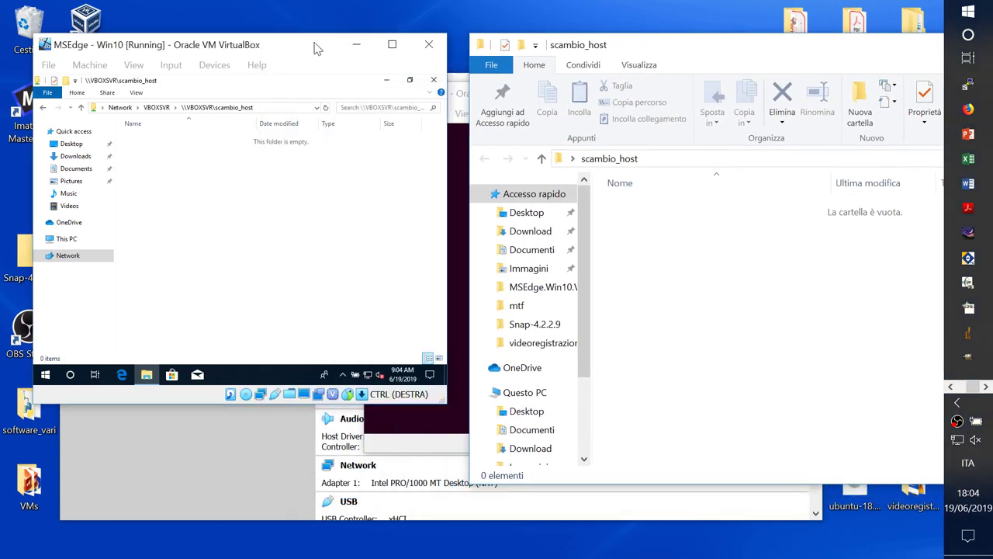
Step: Create a folder named 'prova' in the guest's scambio_host share
right_click(216, 194)
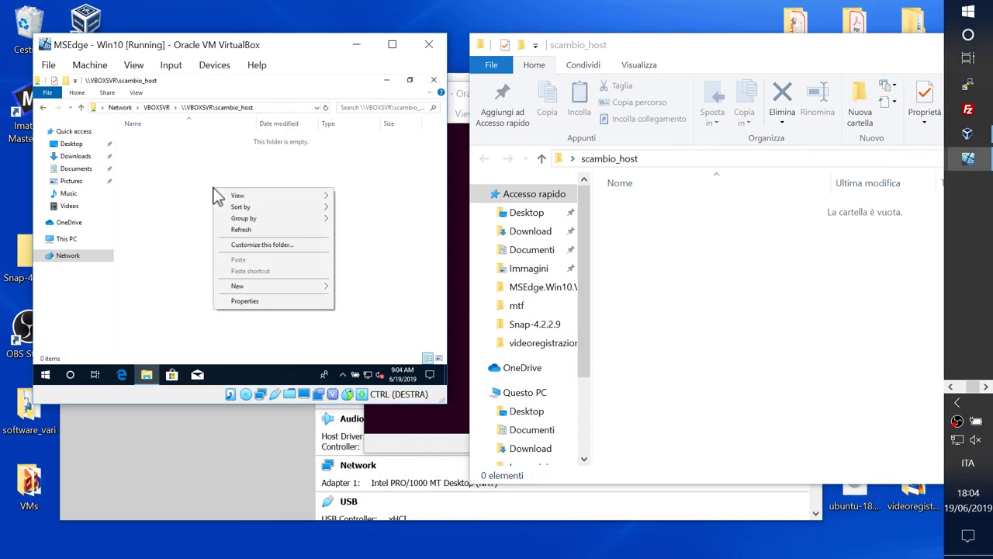
mouse_move(253, 287)
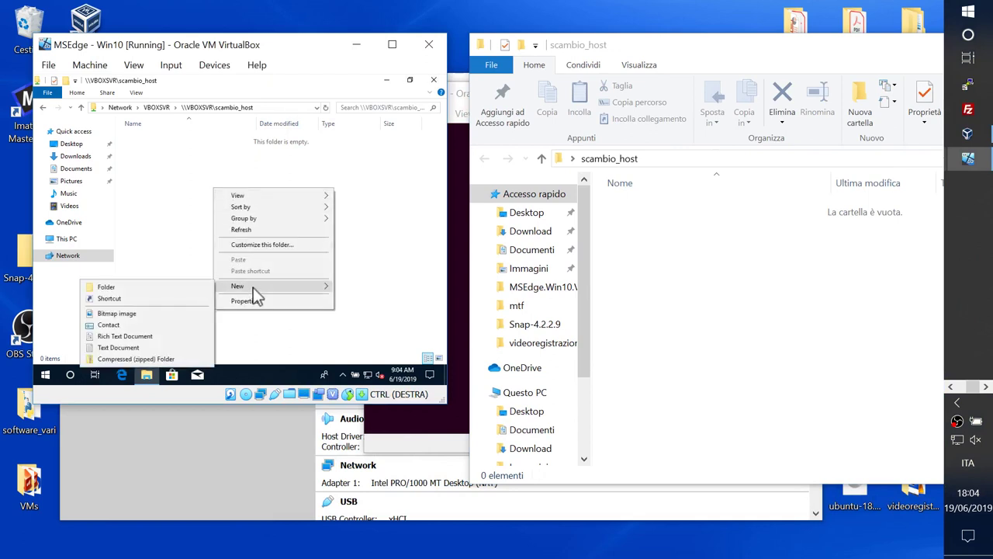
left_click(185, 286)
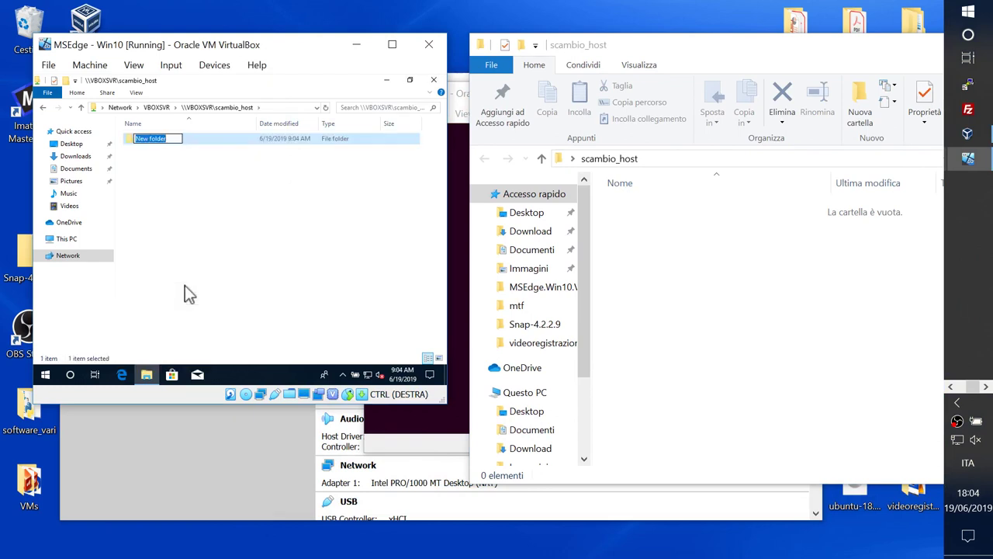
type("prova")
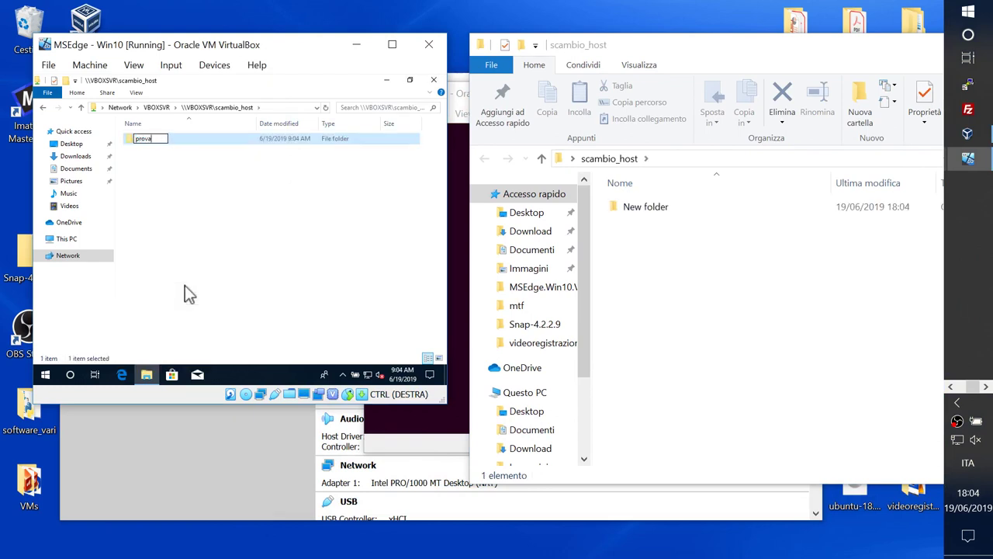
key("Return")
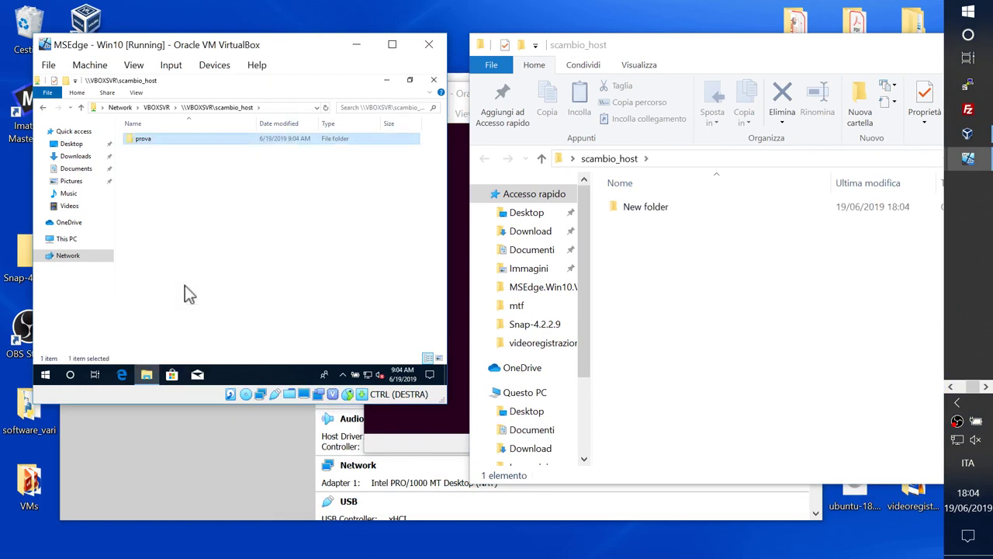
Step: On the host, create 'prova_2' inside prova, then open prova in the guest's share
double_click(627, 208)
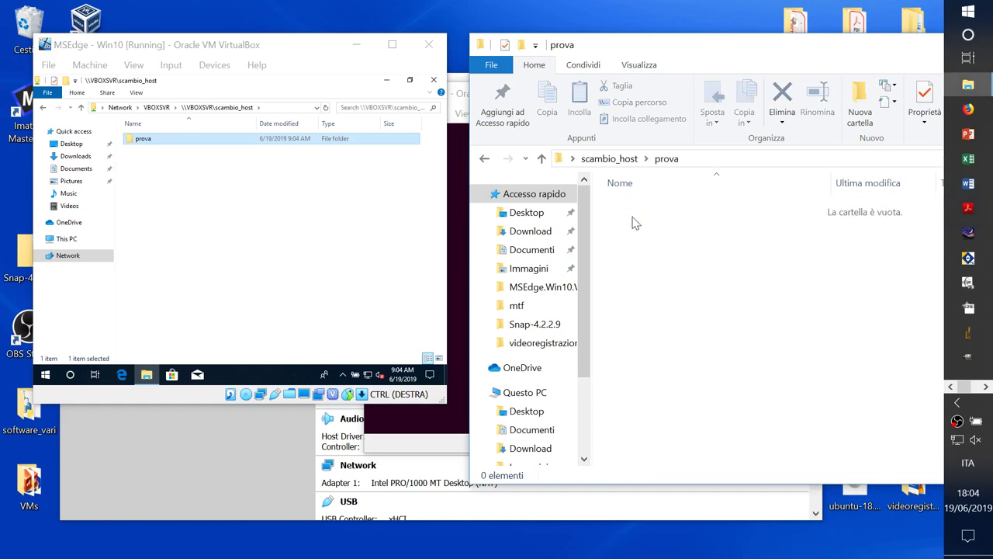
right_click(645, 247)
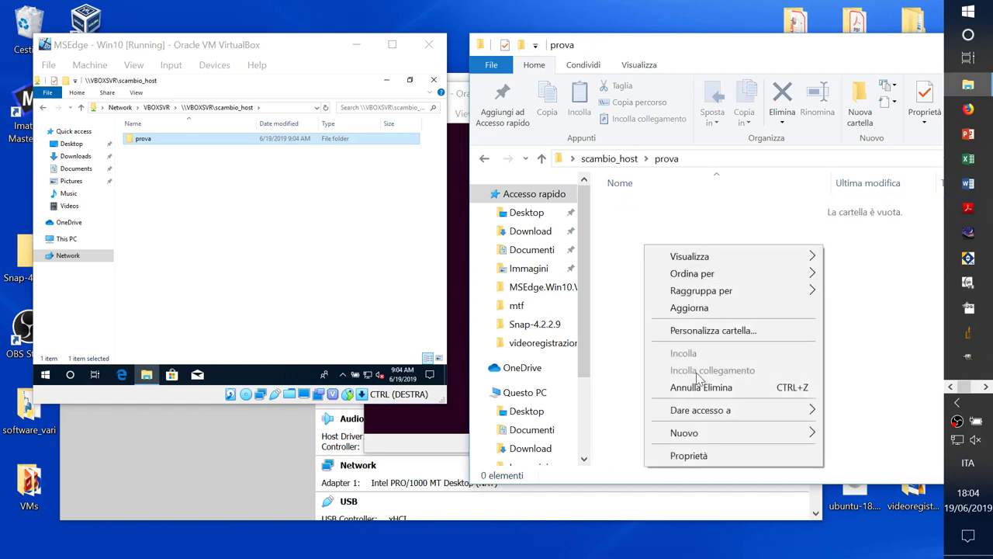
mouse_move(690, 433)
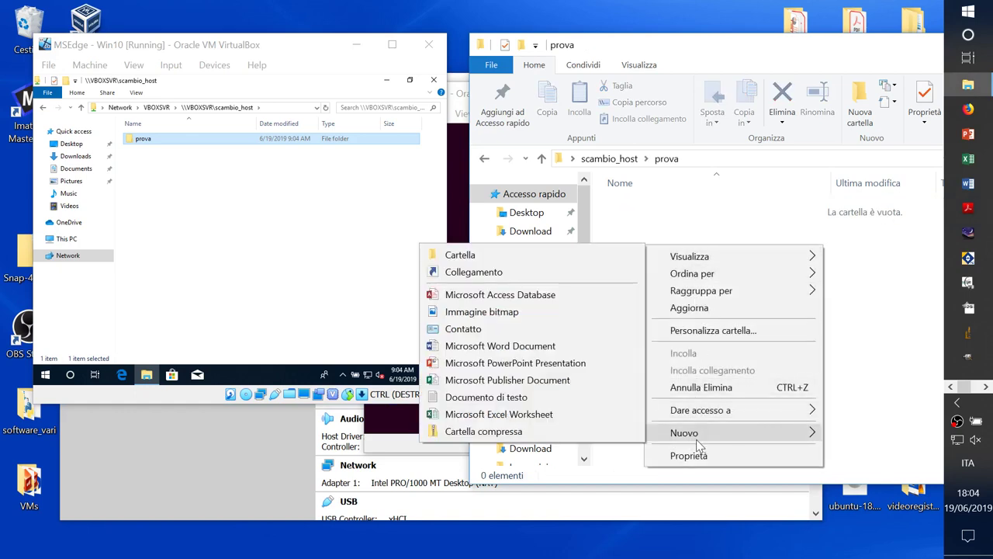
left_click(594, 260)
type("pro")
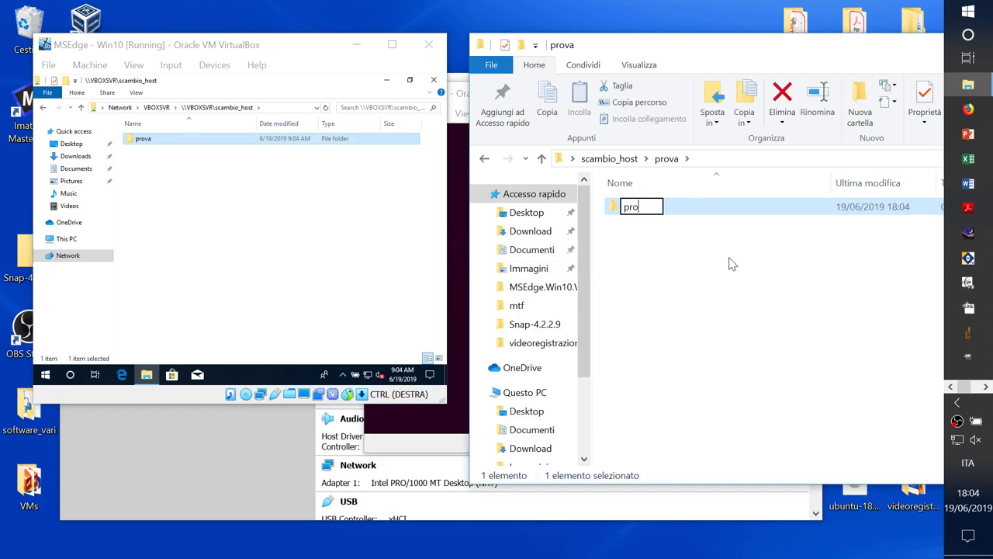
type("va_2")
key("Return")
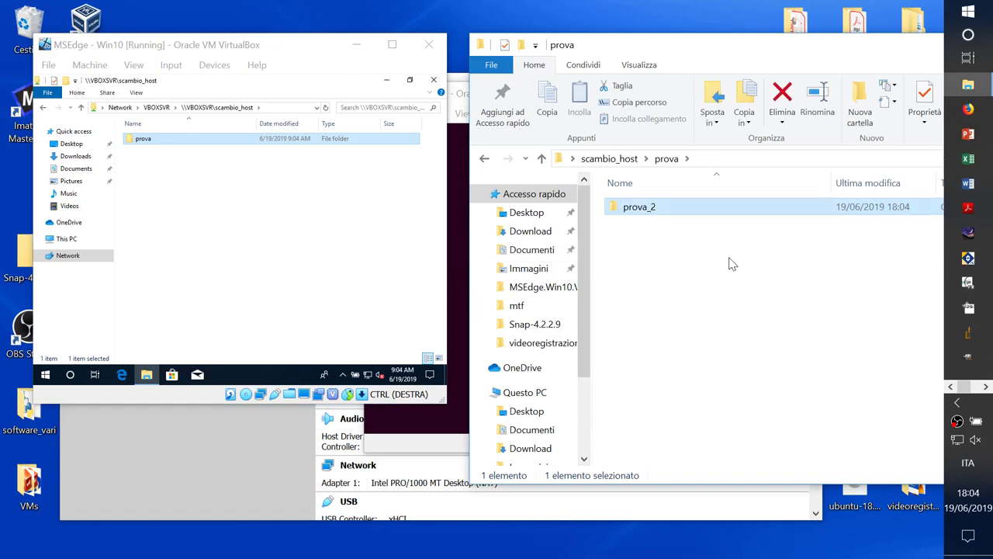
left_click(222, 220)
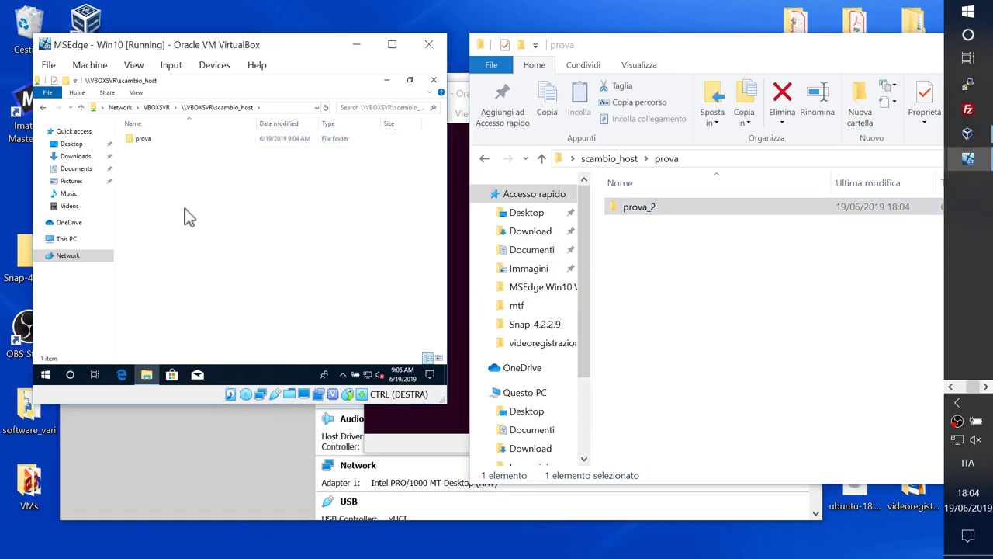
double_click(152, 139)
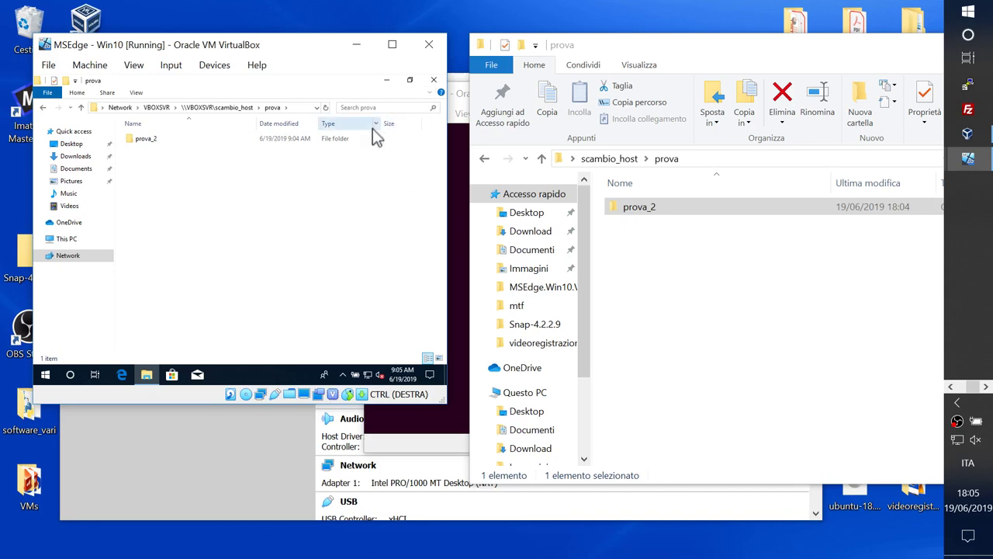
Step: Close the guest's File Explorer and launch Settings by searching 'settings' from Start
left_click(434, 81)
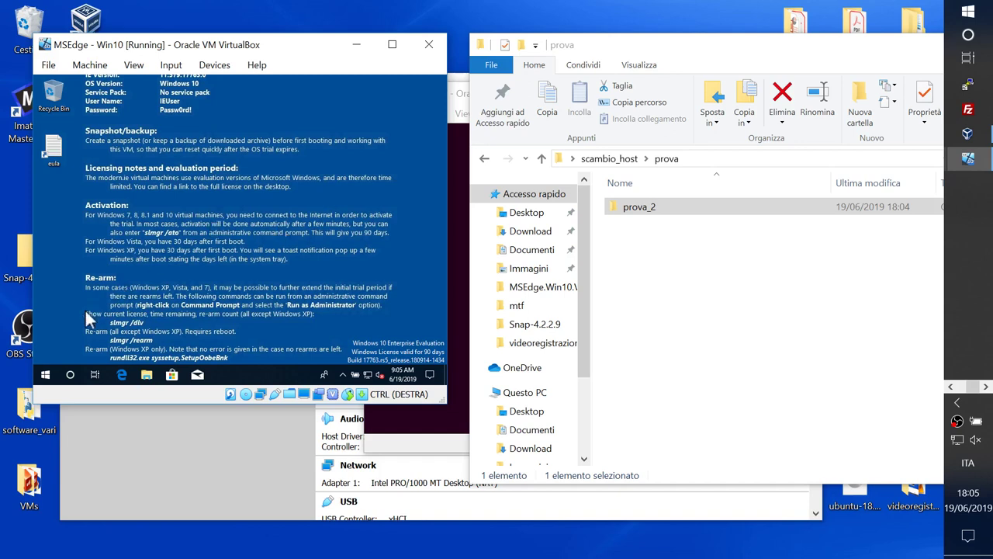
left_click(46, 374)
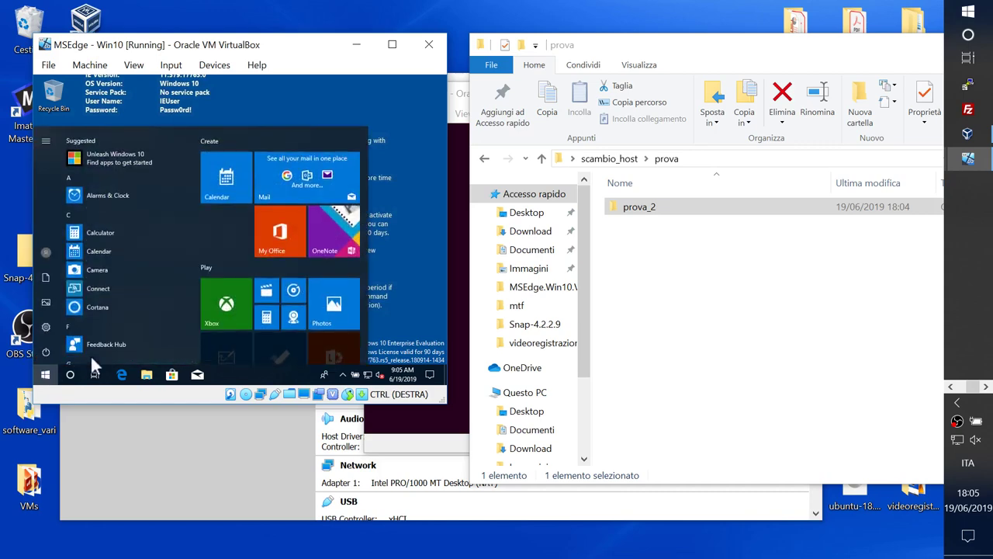
left_click(68, 377)
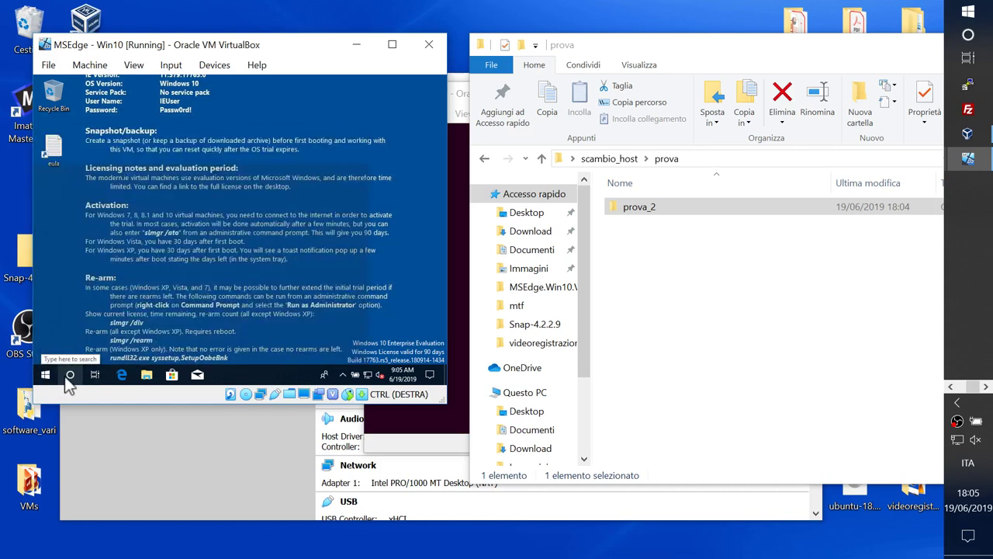
type("s")
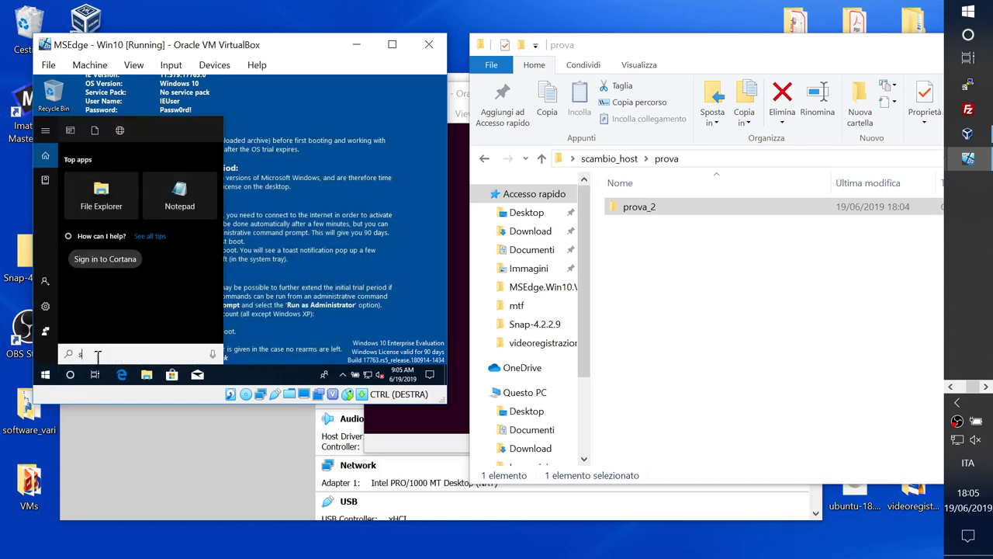
type("ettings")
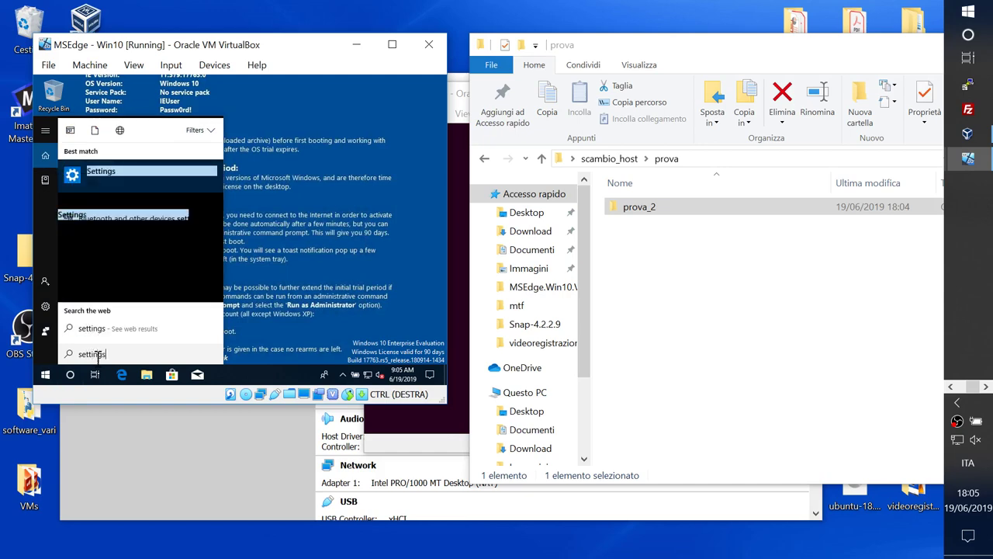
key("Return")
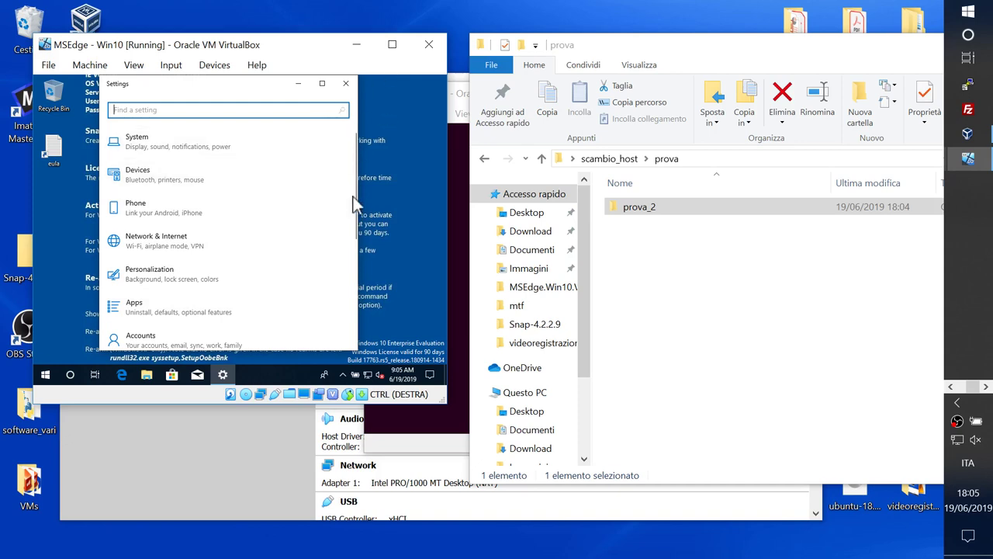
Step: Go to Time & Language > Language and scroll to Preferred languages, showing English (United States)
left_click_drag(355, 199, 354, 265)
left_click(185, 233)
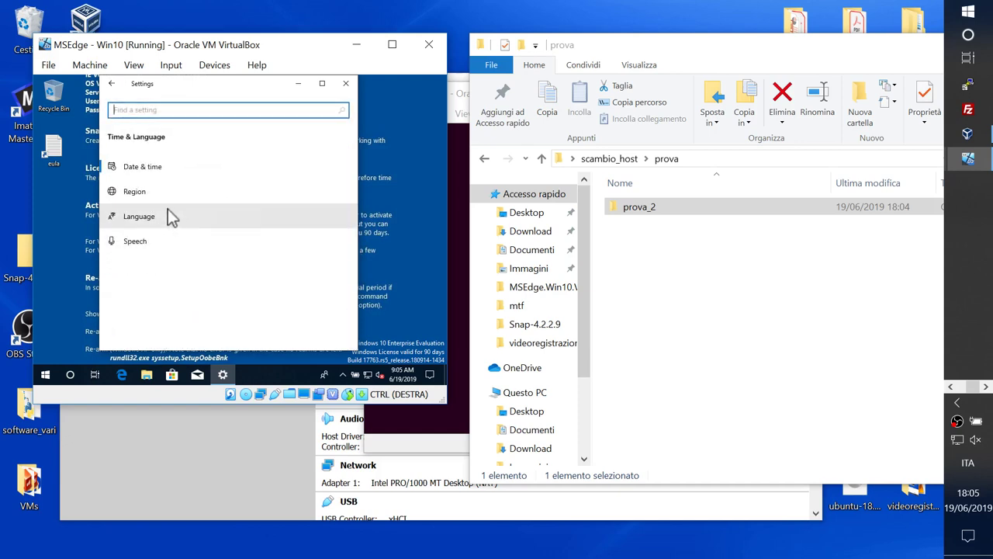
left_click(168, 210)
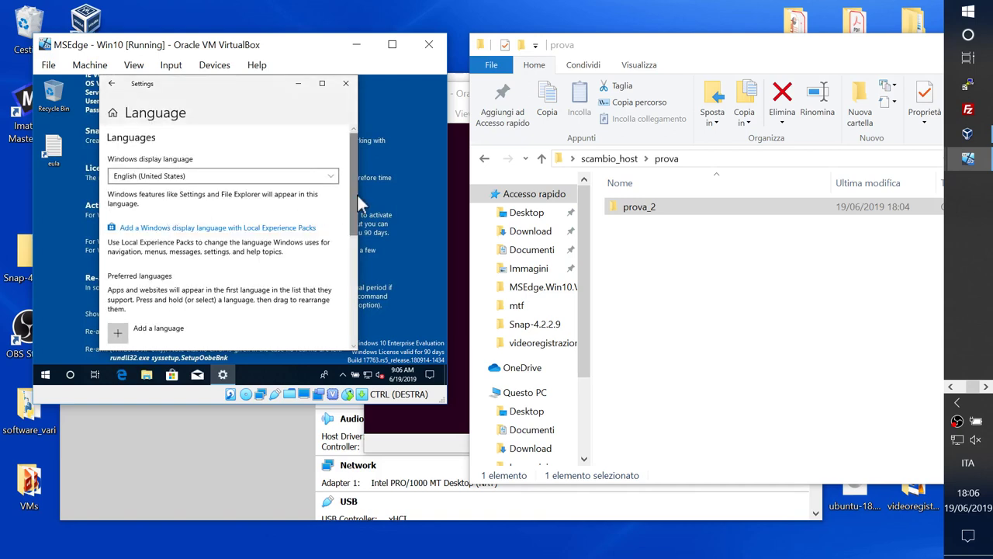
left_click_drag(350, 195, 351, 234)
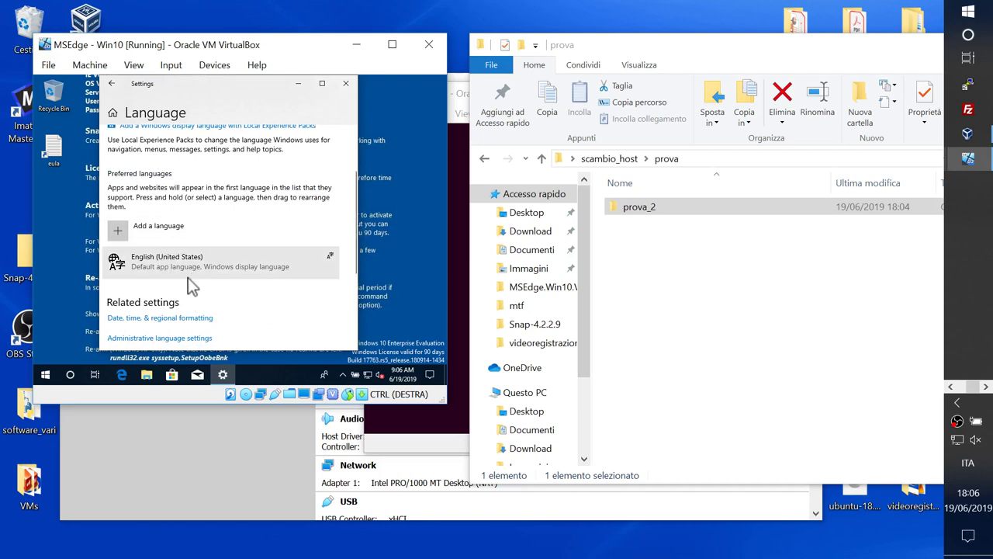
Step: Install Italiano (Italia) without display language, speech or handwriting, then close Settings
left_click(116, 233)
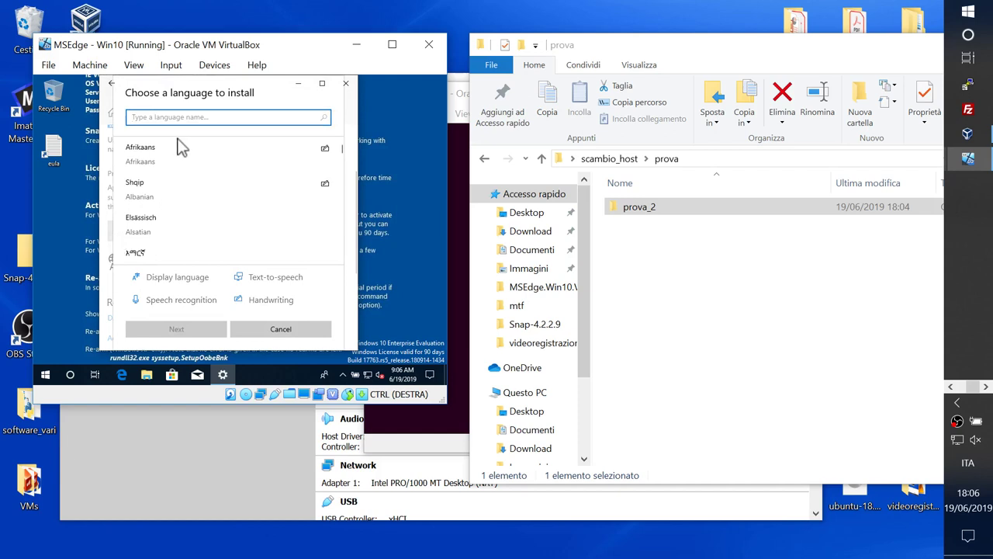
type("i")
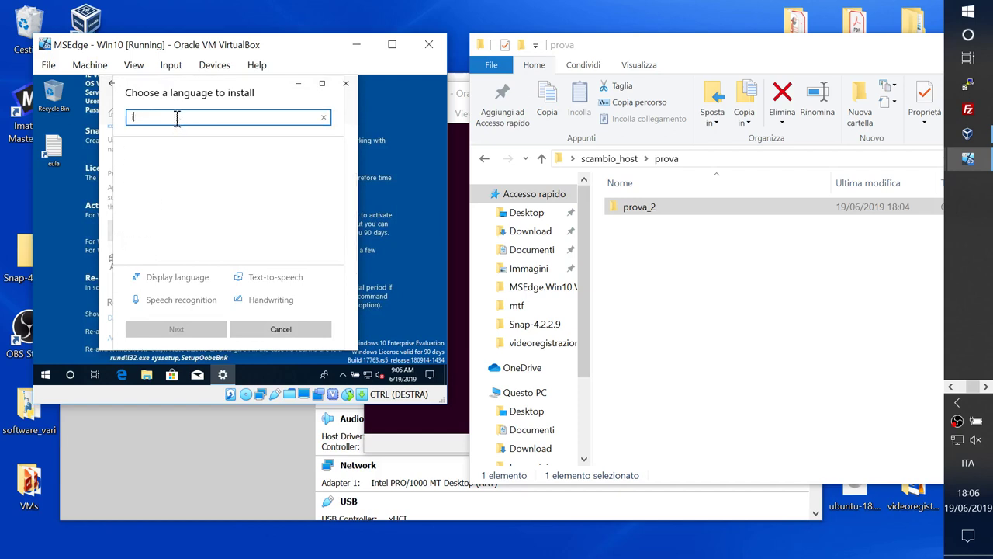
type("tali")
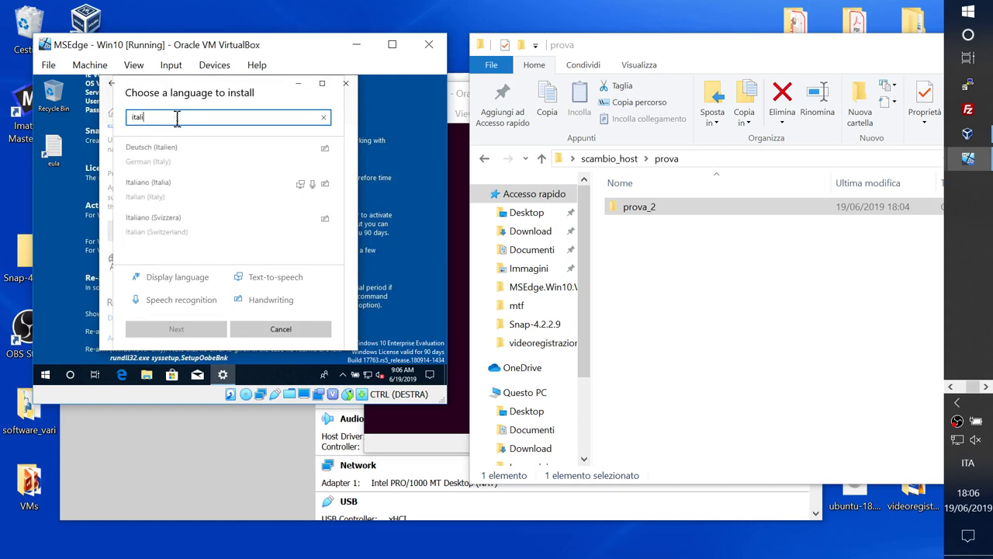
type("a")
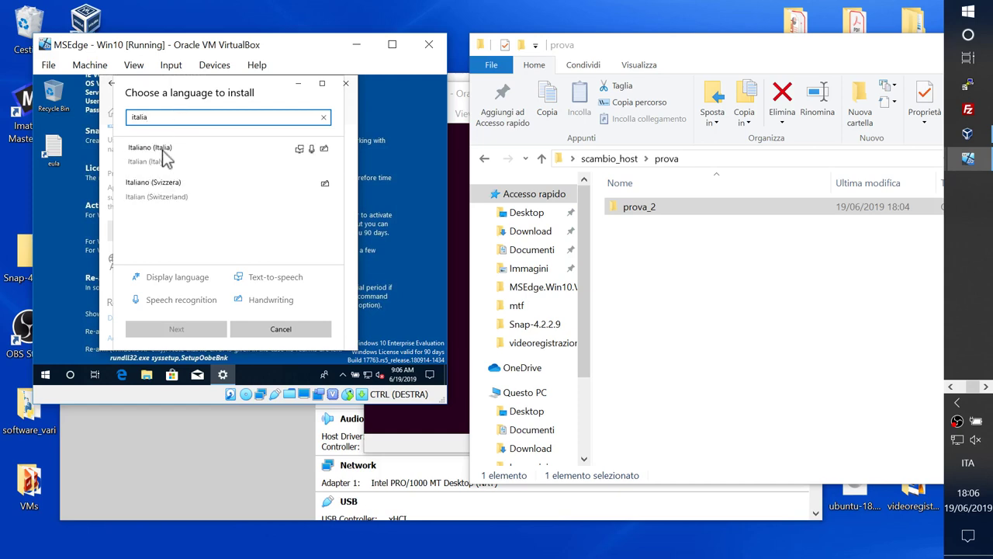
left_click(165, 157)
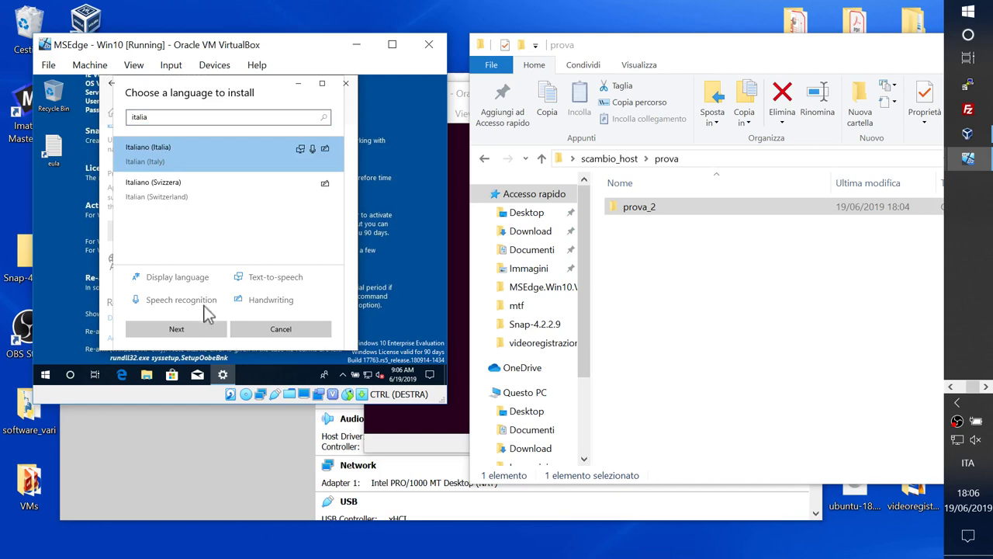
left_click(182, 332)
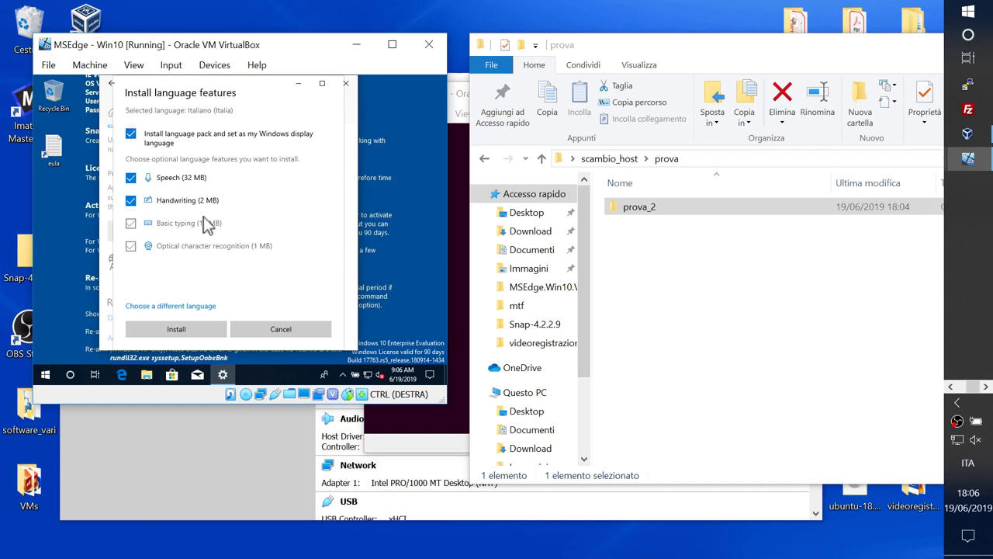
left_click(131, 200)
left_click(130, 178)
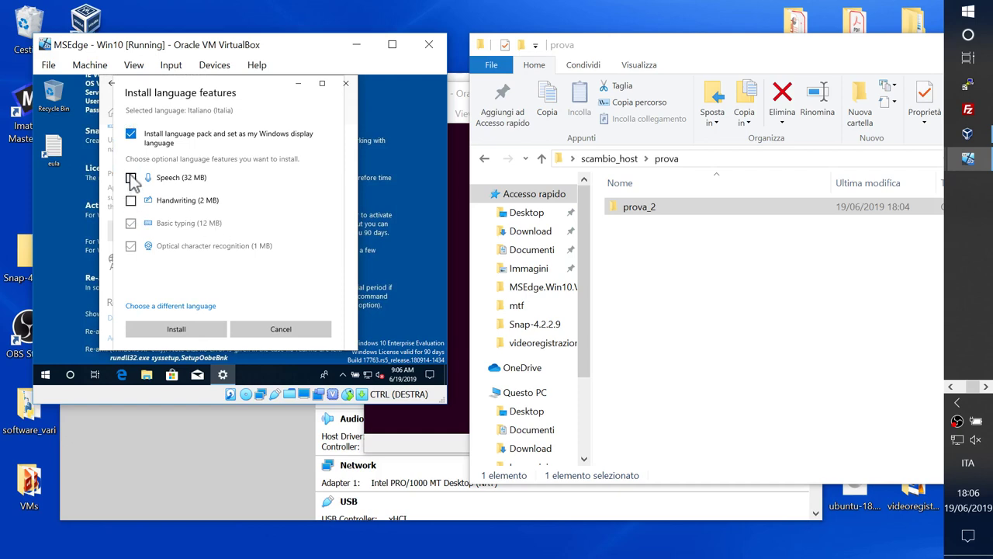
left_click(131, 134)
left_click(180, 330)
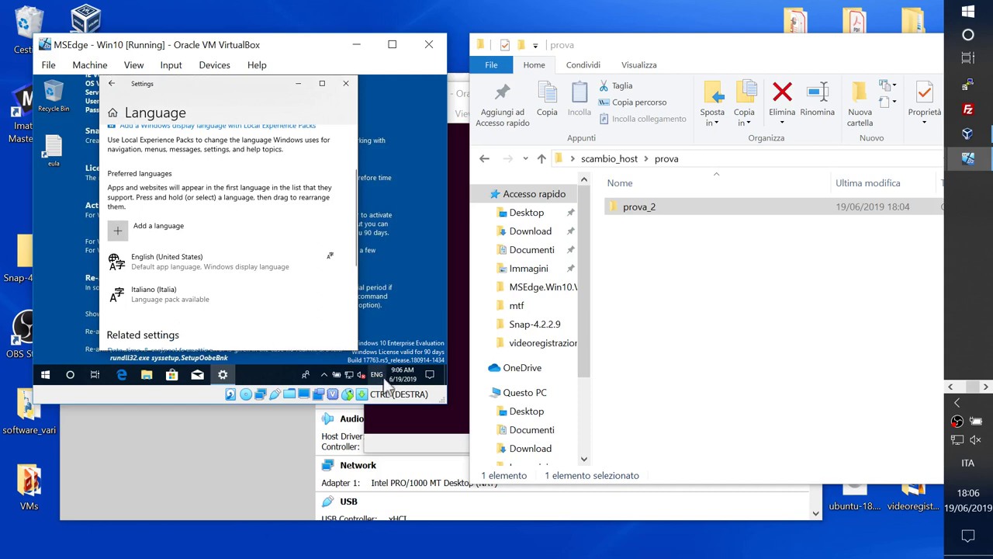
left_click(345, 83)
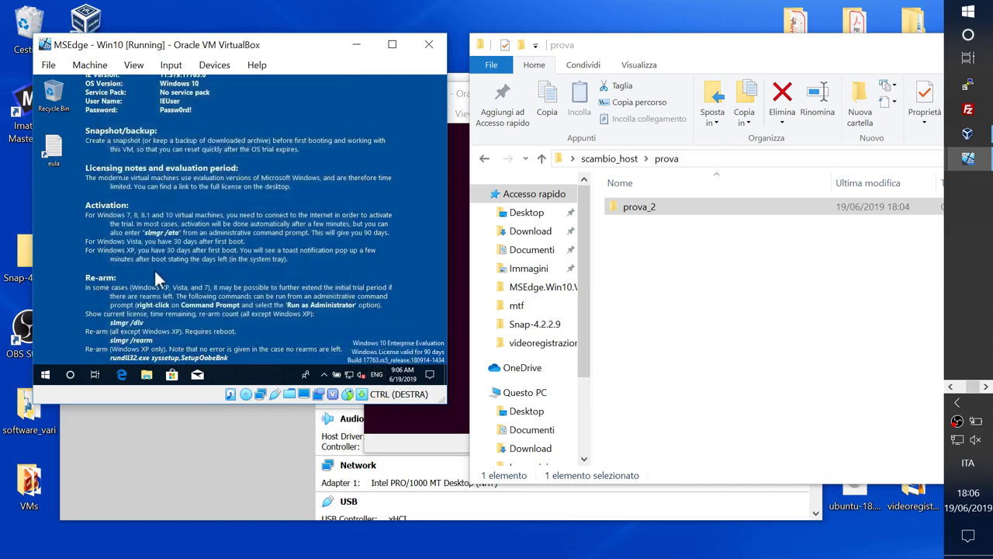
Step: Launch Notepad in the guest and type a row of apostrophes as a test
left_click(67, 376)
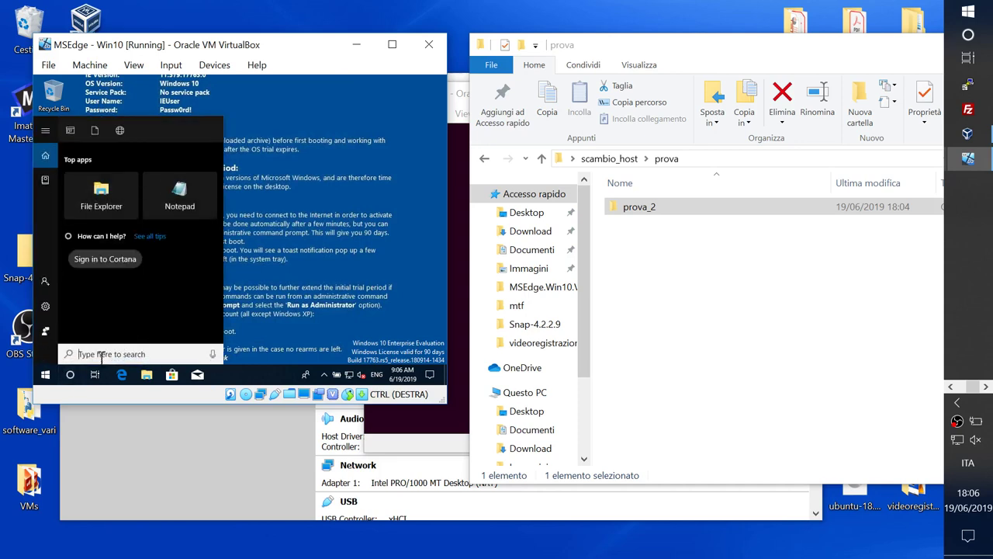
type("notepad")
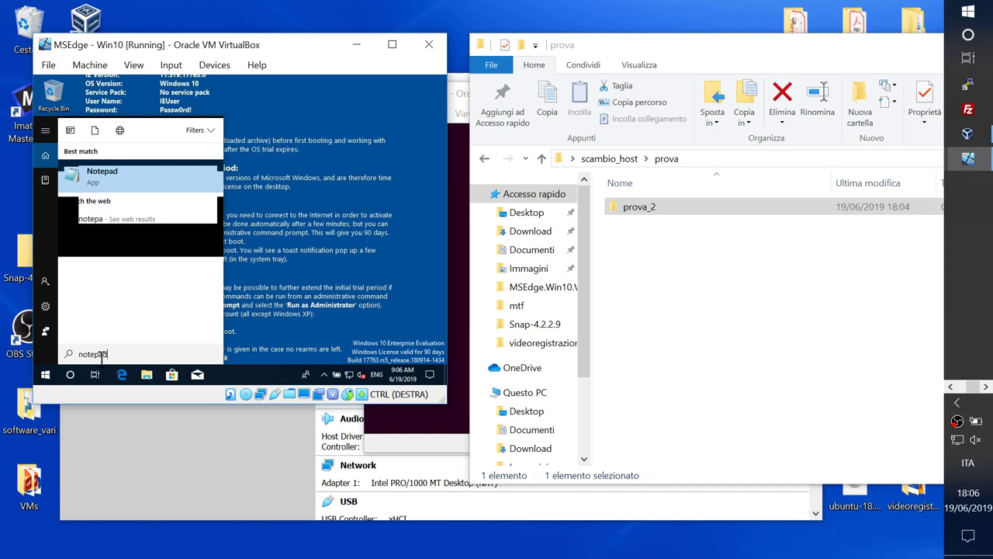
key("Return")
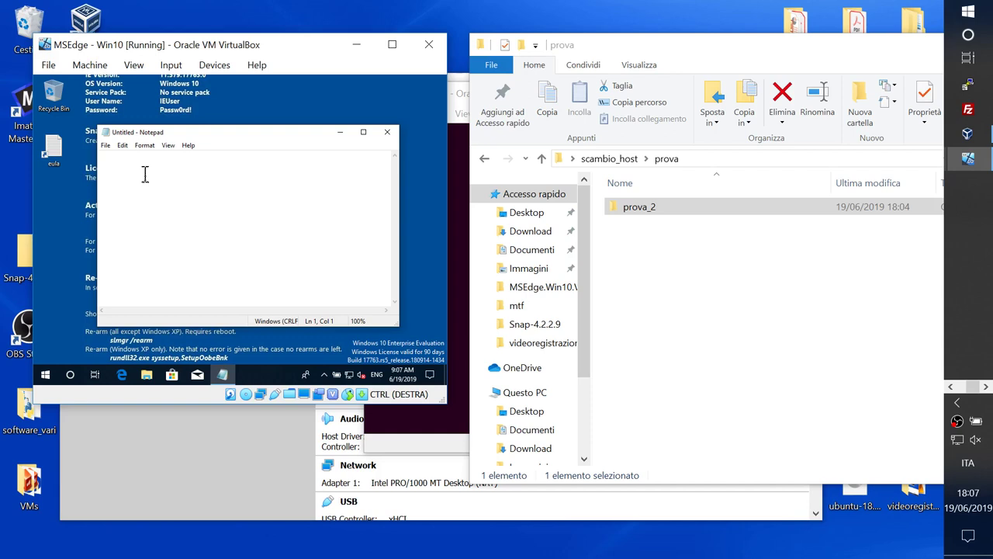
type("'''''''''''")
Step: Switch the guest input language to ITA and type ààààààà in Notepad
left_click(376, 374)
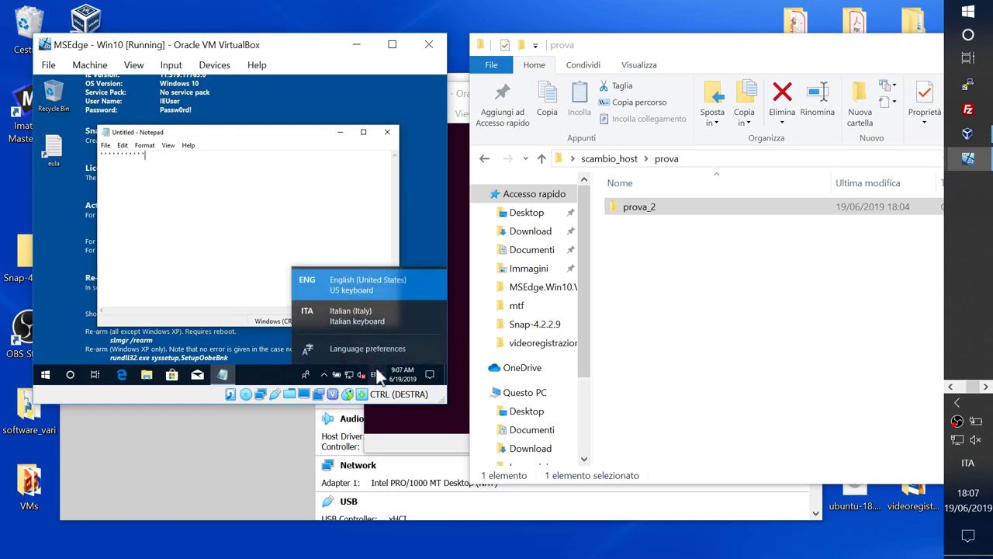
left_click(369, 314)
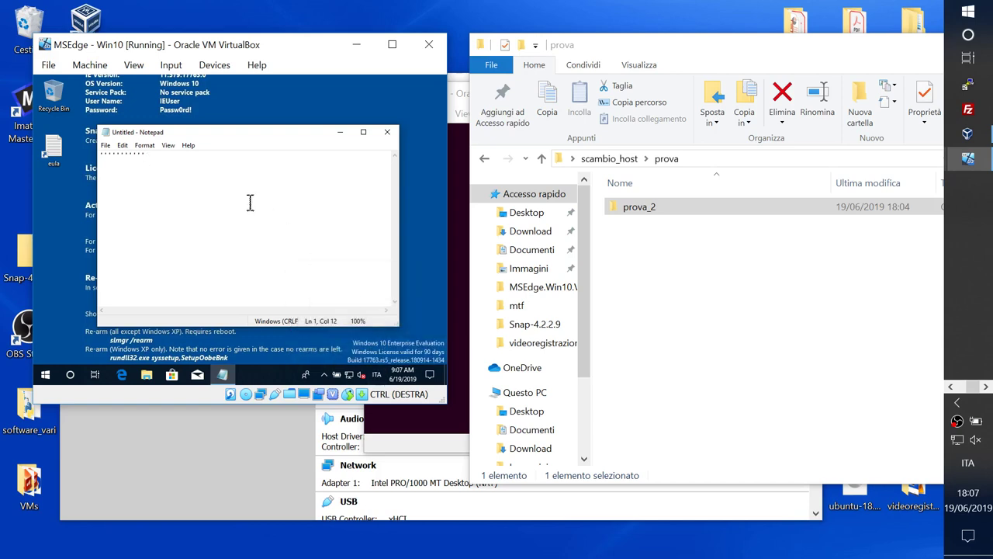
type("ààààààà")
Step: Shift the Win10 VM window left and bring the Linux VM window forward to watch Ubuntu boot
left_click_drag(305, 47, 201, 67)
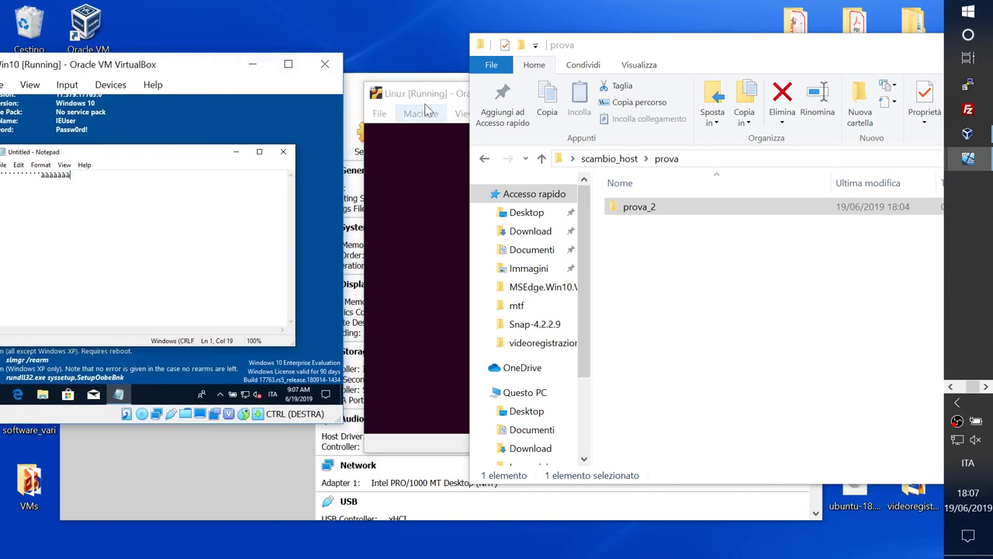
left_click_drag(439, 101, 351, 93)
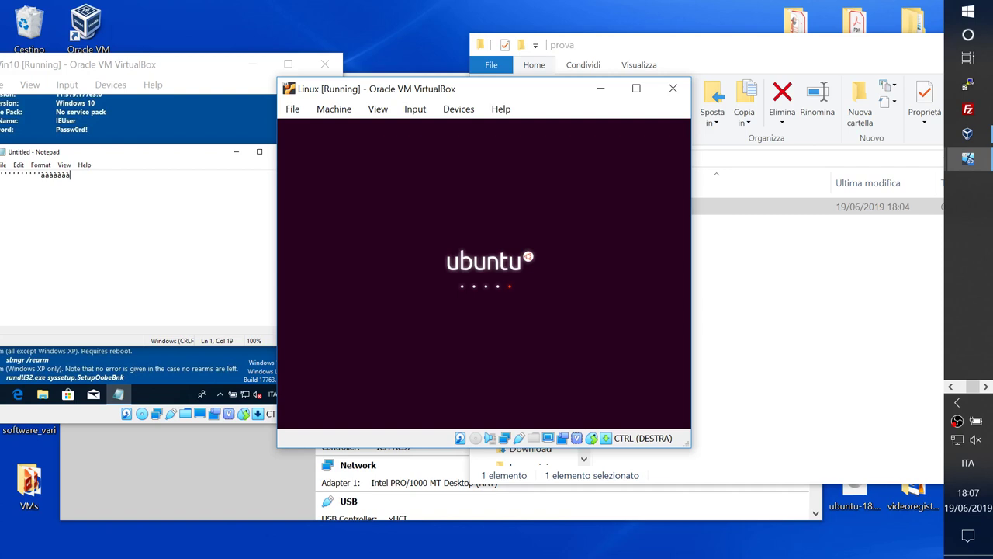
left_click(413, 27)
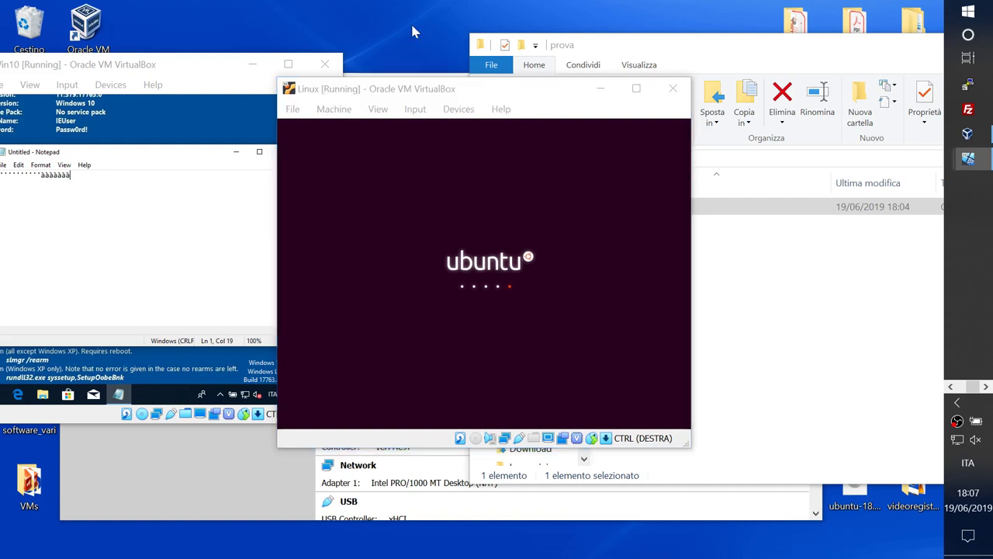